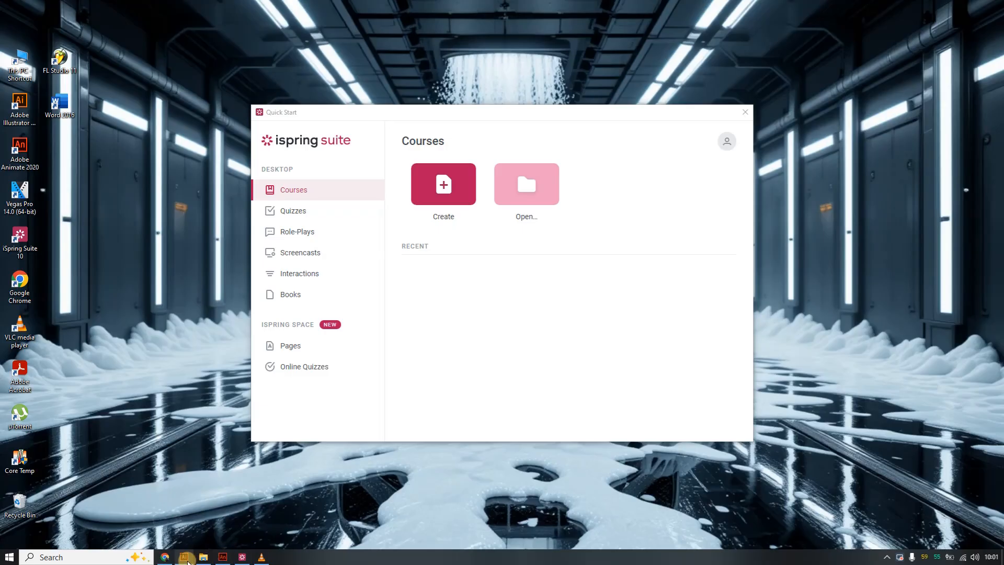
# Compare the H3 car artwork in Illustrator with the blank Animate document.
pyautogui.click(184, 557)
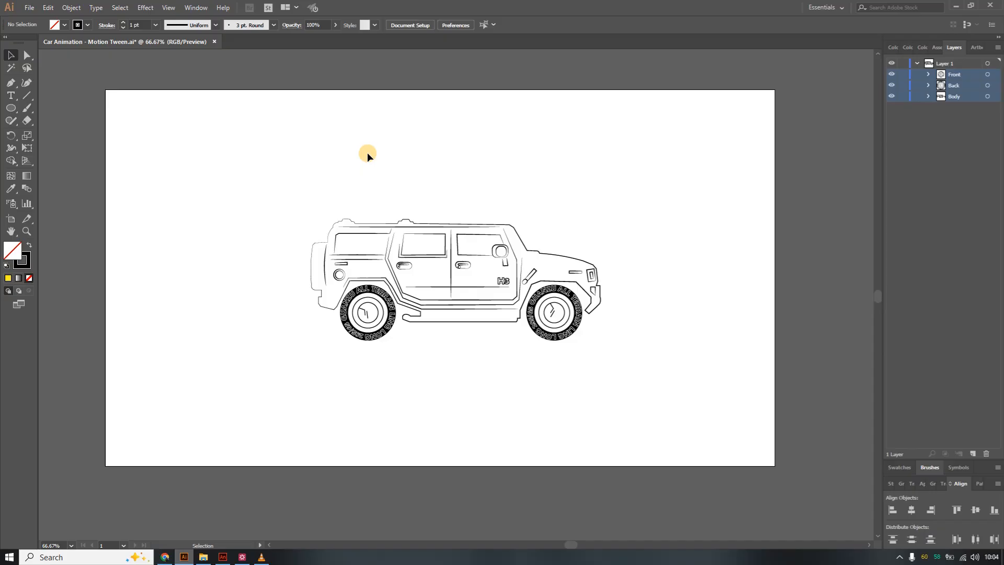
pyautogui.moveTo(231, 562)
pyautogui.click(231, 560)
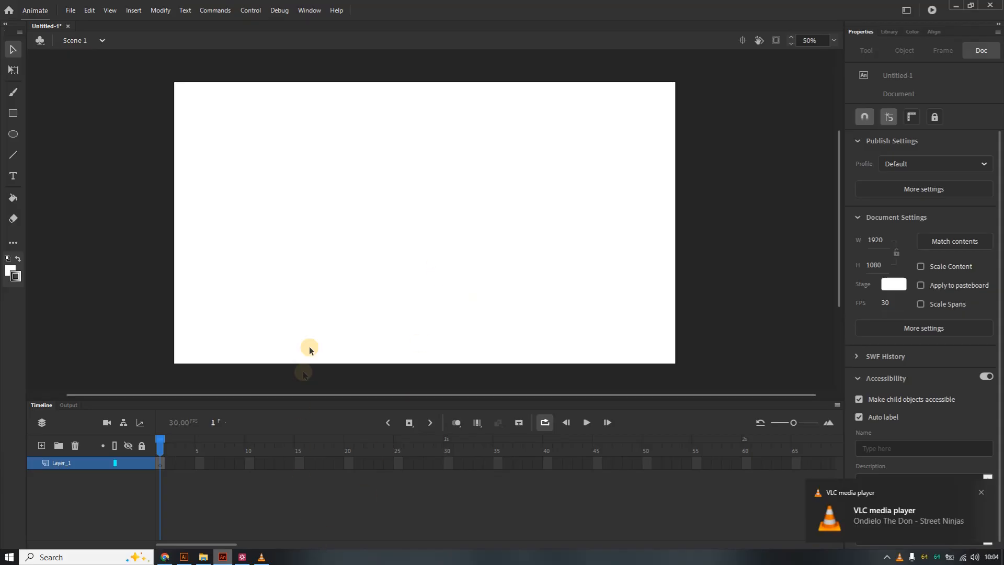
pyautogui.click(185, 558)
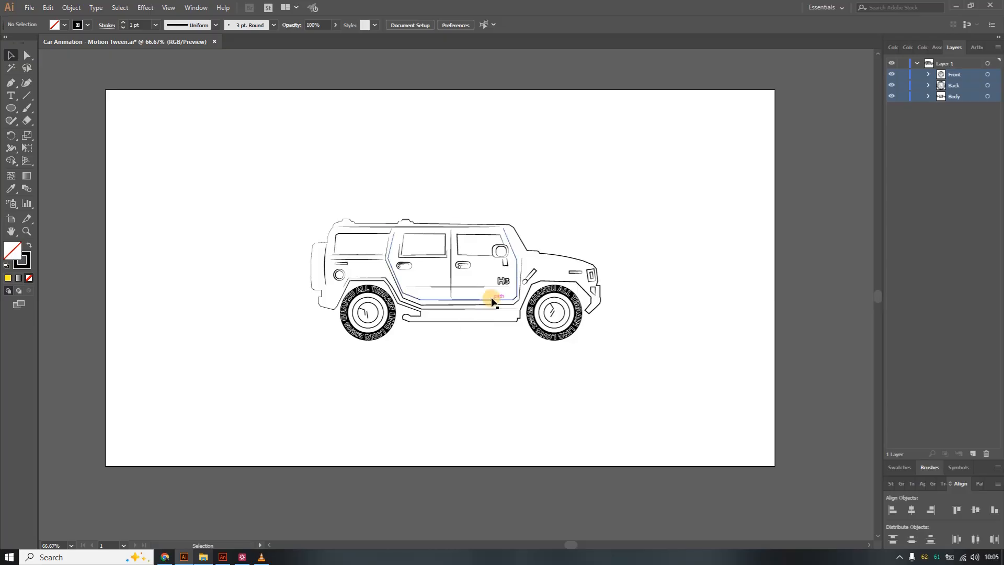
pyautogui.click(512, 314)
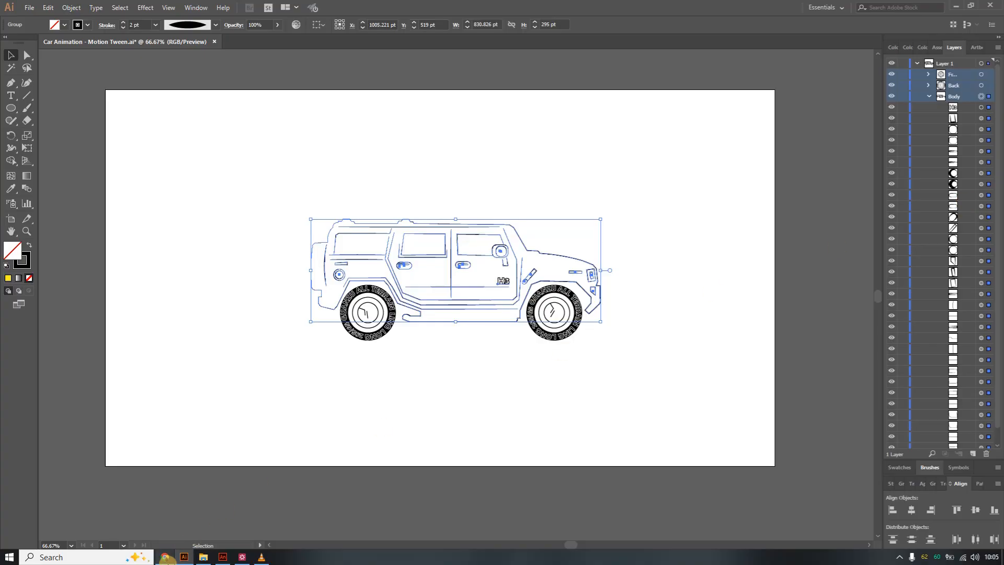
# Ask Gemini in the browser to generate a line drawing of a H3 hammer.
pyautogui.click(164, 557)
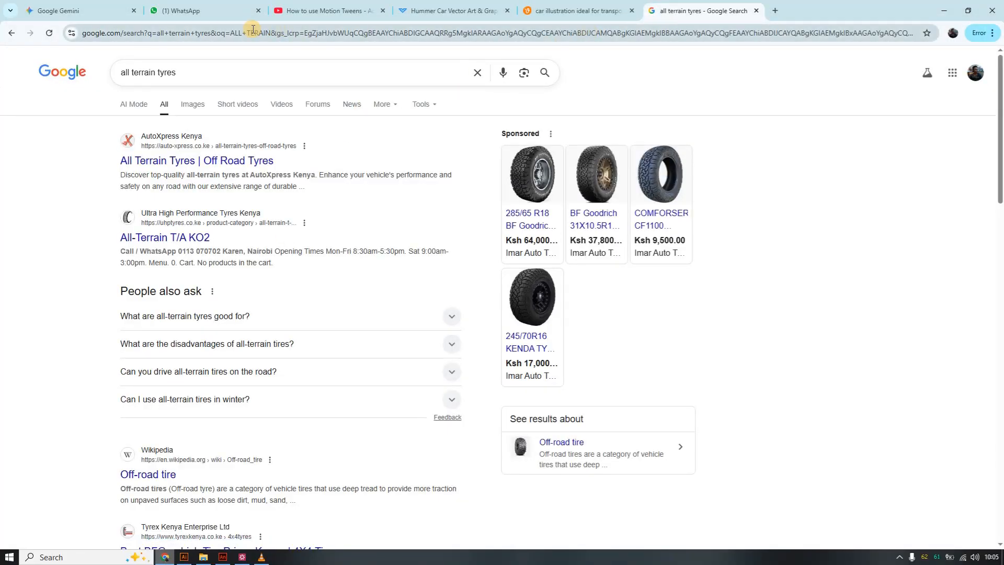
pyautogui.click(86, 10)
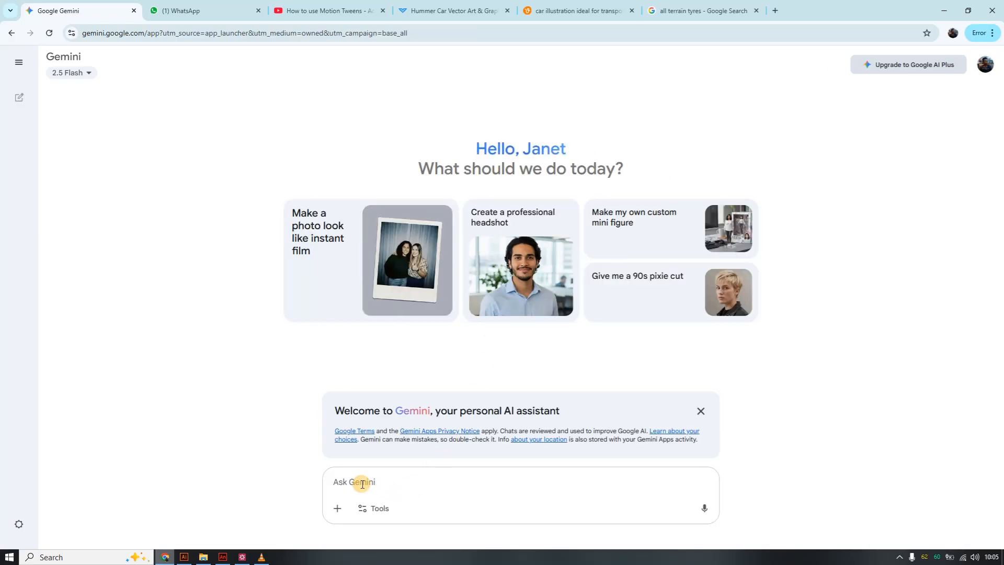
pyautogui.write('Draw a')
pyautogui.press('BackSpace')
pyautogui.press('BackSpace')
pyautogui.press('BackSpace')
pyautogui.press('BackSpace')
pyautogui.press('BackSpace')
pyautogui.press('BackSpace')
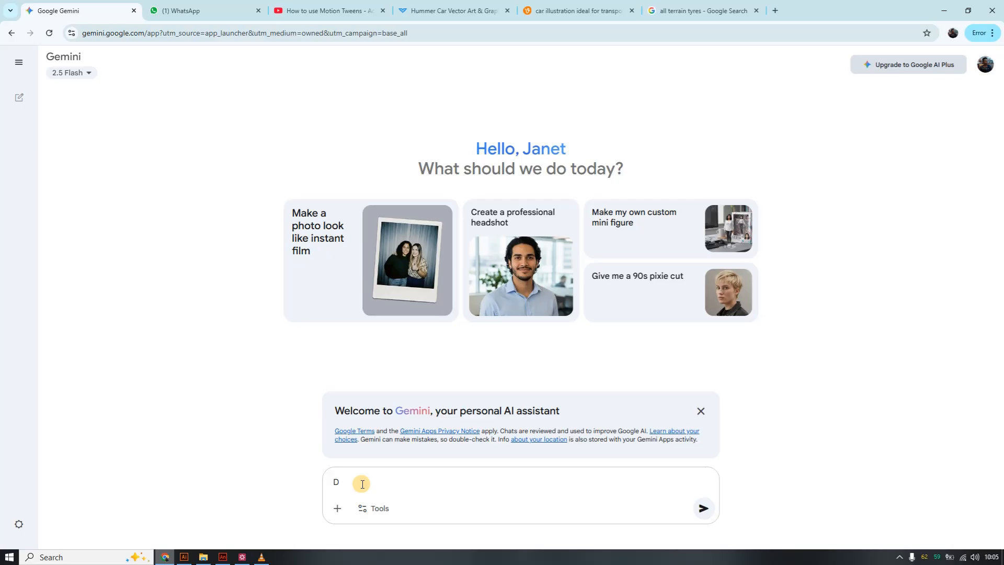
pyautogui.write('generate a line drawing of a H3')
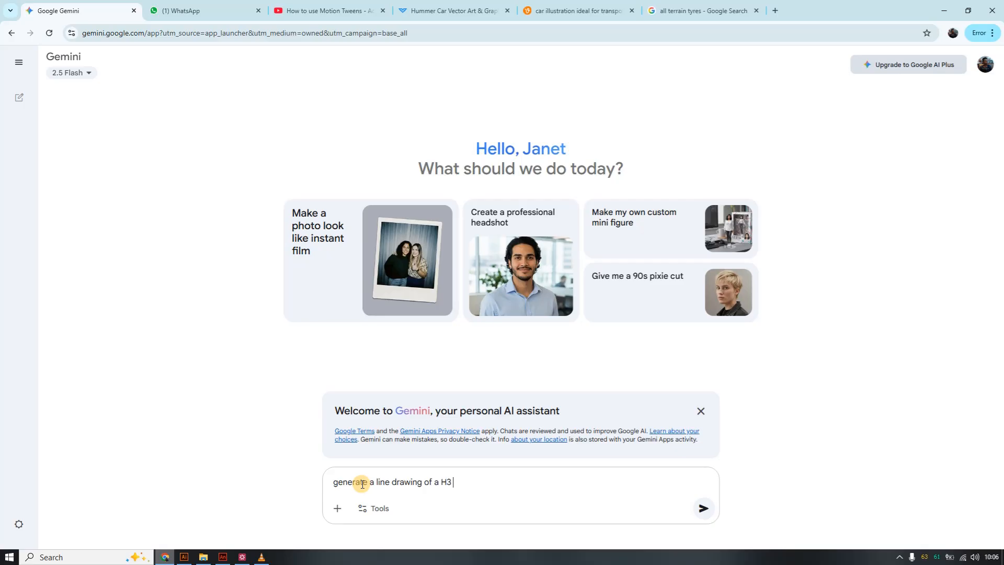
pyautogui.write(' hammer')
pyautogui.press('Return')
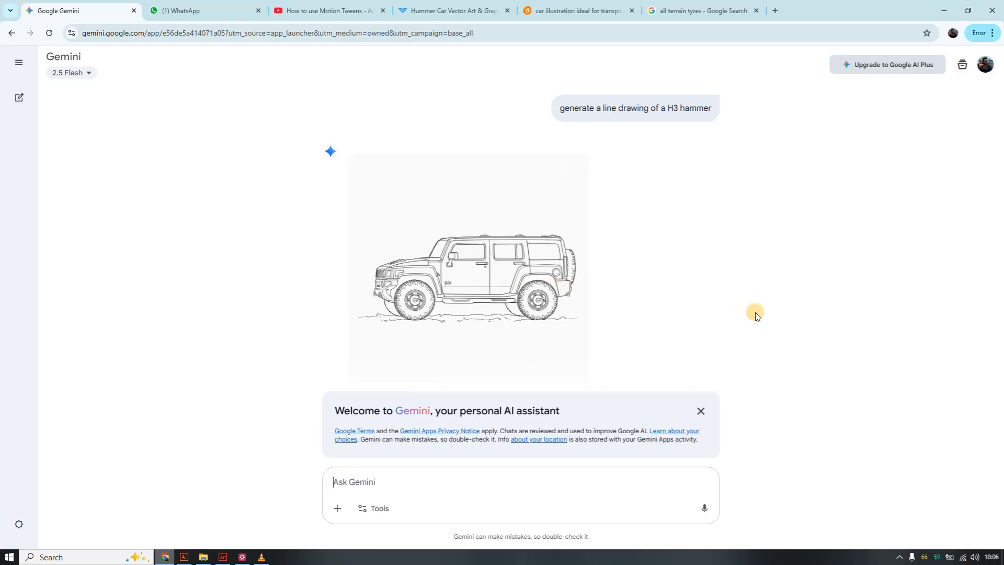
# Inspect the car's body and wheel groups in Illustrator at 100% zoom.
pyautogui.moveTo(433, 273)
pyautogui.click(184, 559)
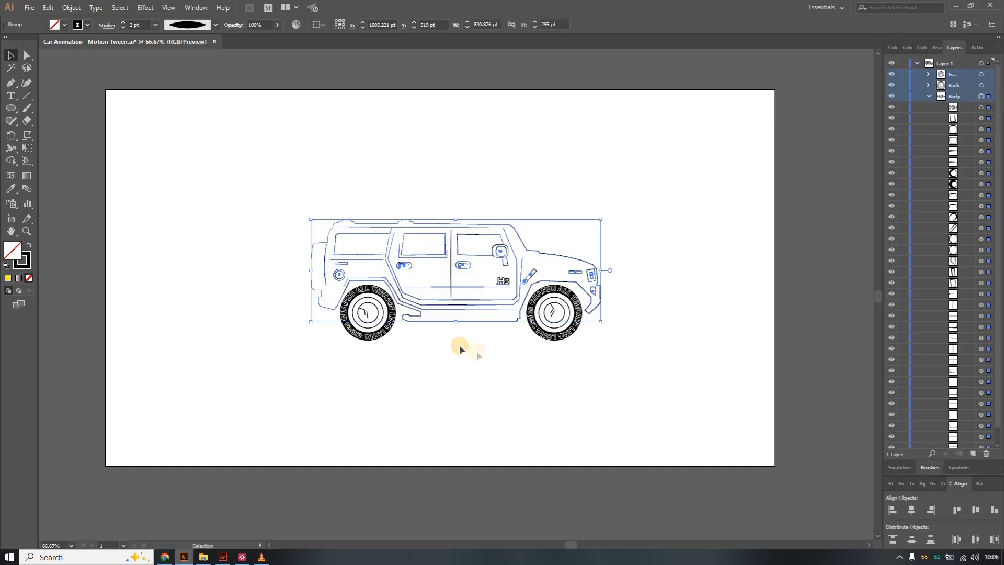
pyautogui.click(445, 199)
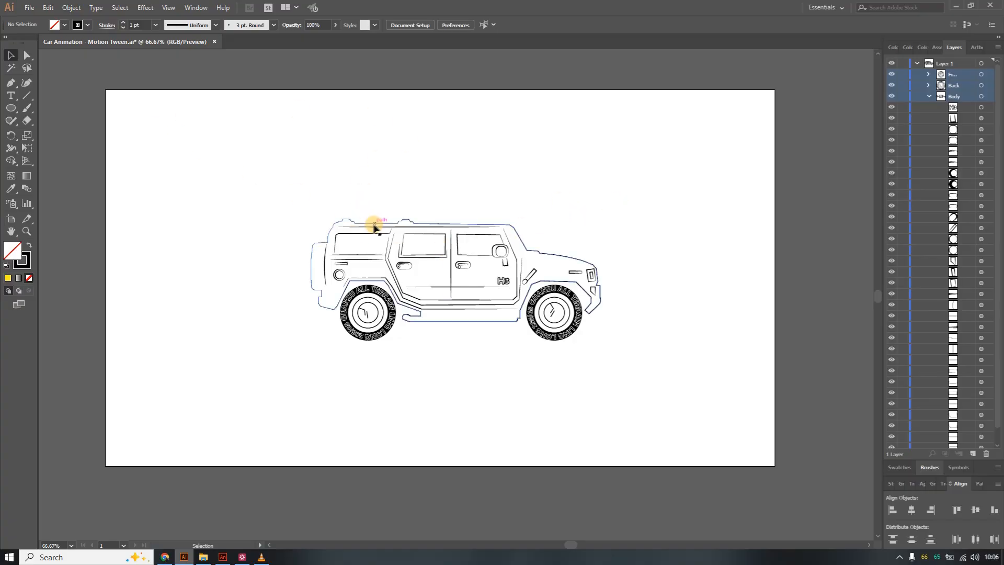
pyautogui.click(374, 225)
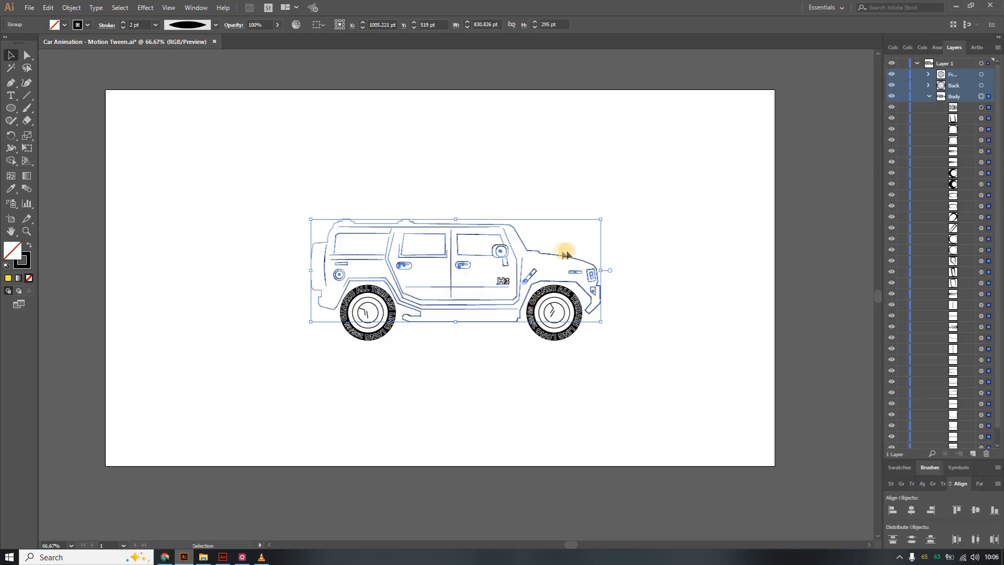
pyautogui.click(551, 309)
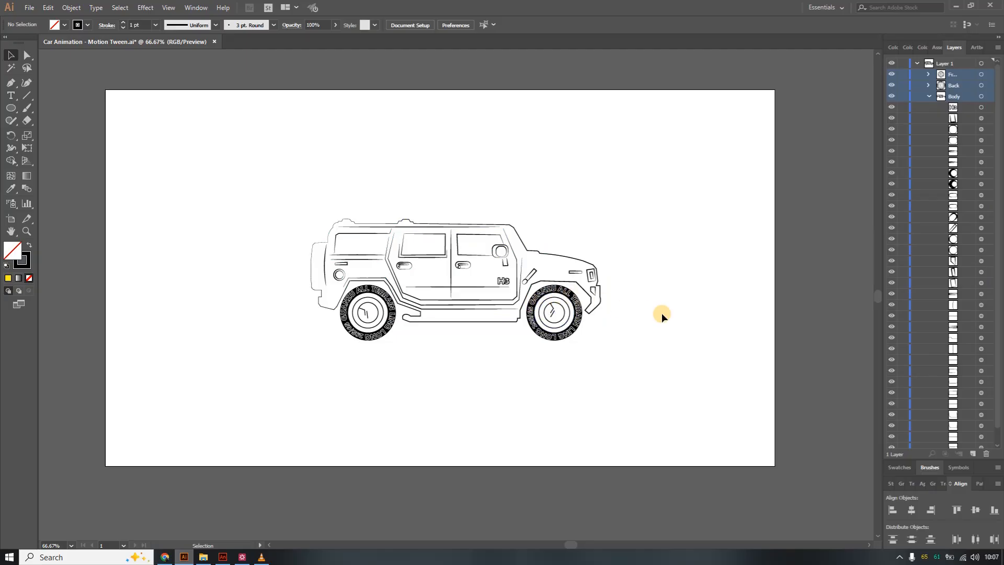
pyautogui.hotkey('ctrl', '1')
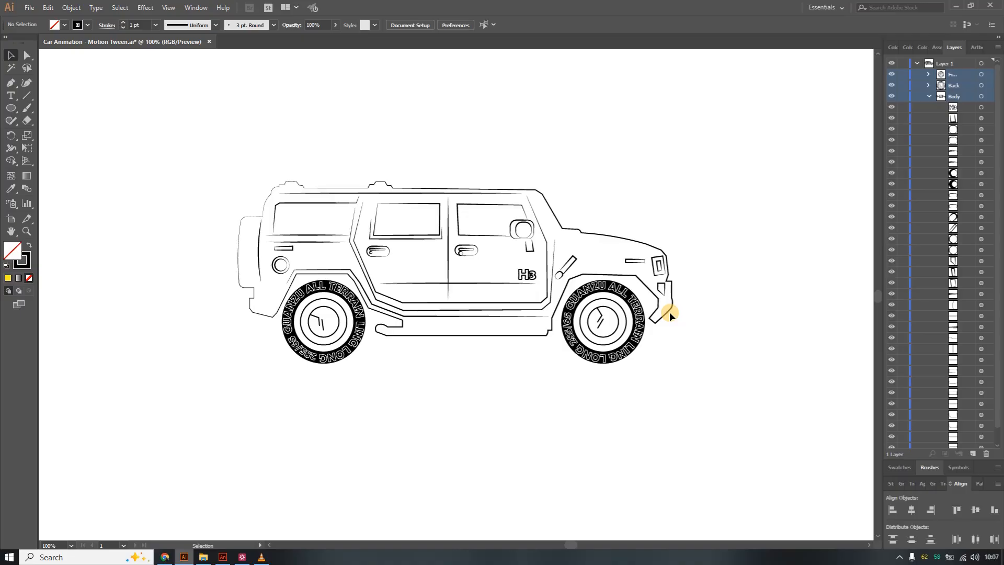
pyautogui.click(489, 238)
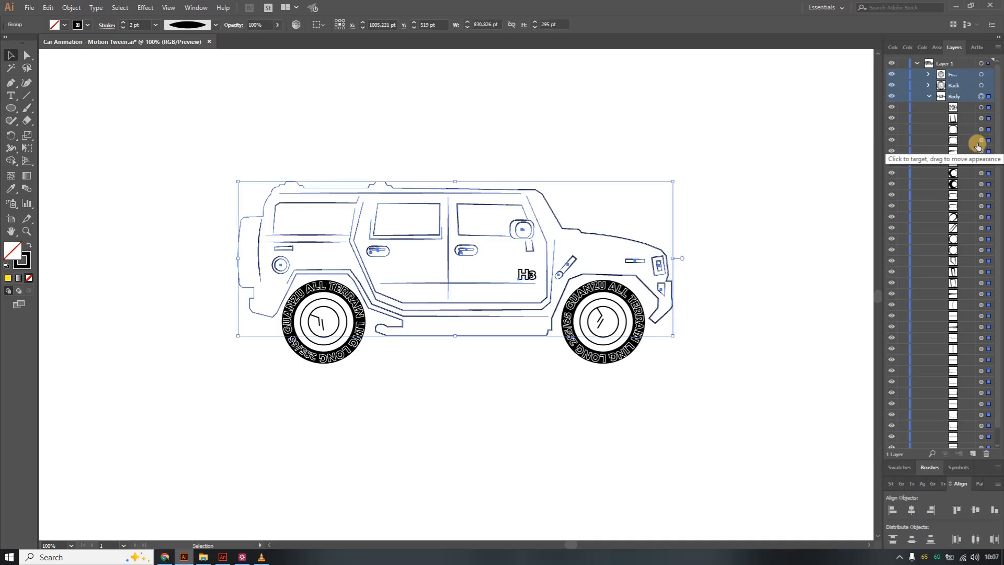
pyautogui.click(929, 97)
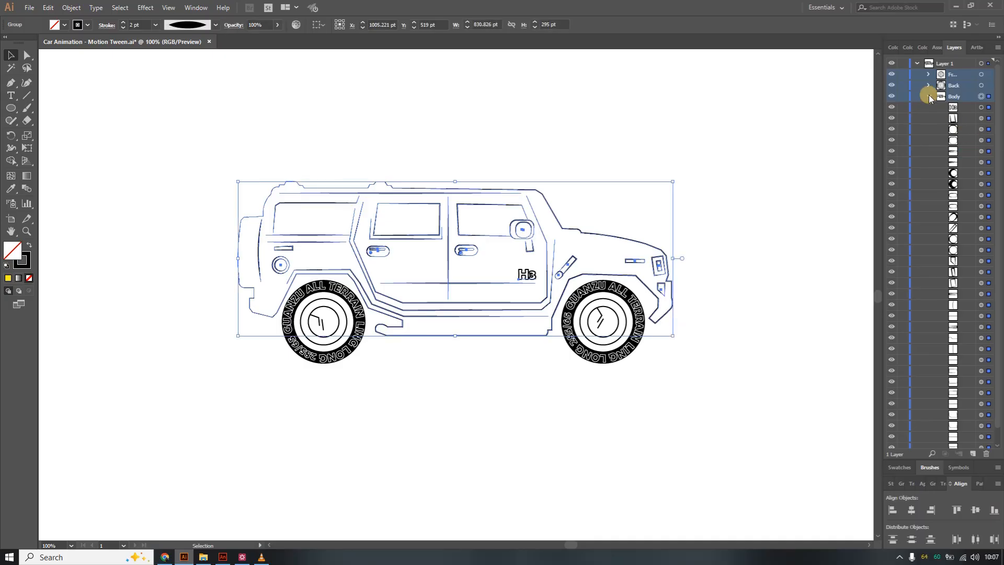
pyautogui.click(733, 159)
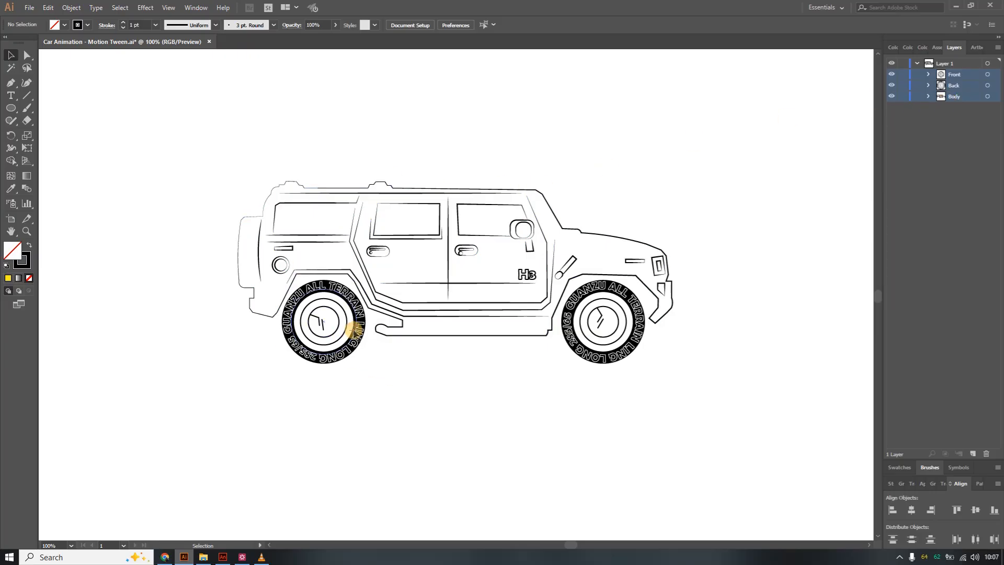
pyautogui.click(354, 329)
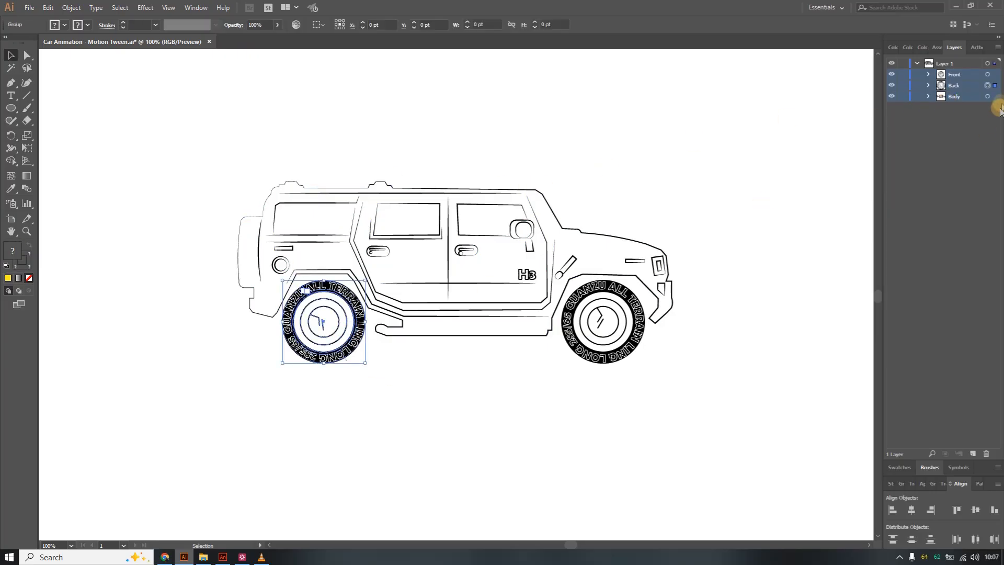
pyautogui.click(639, 309)
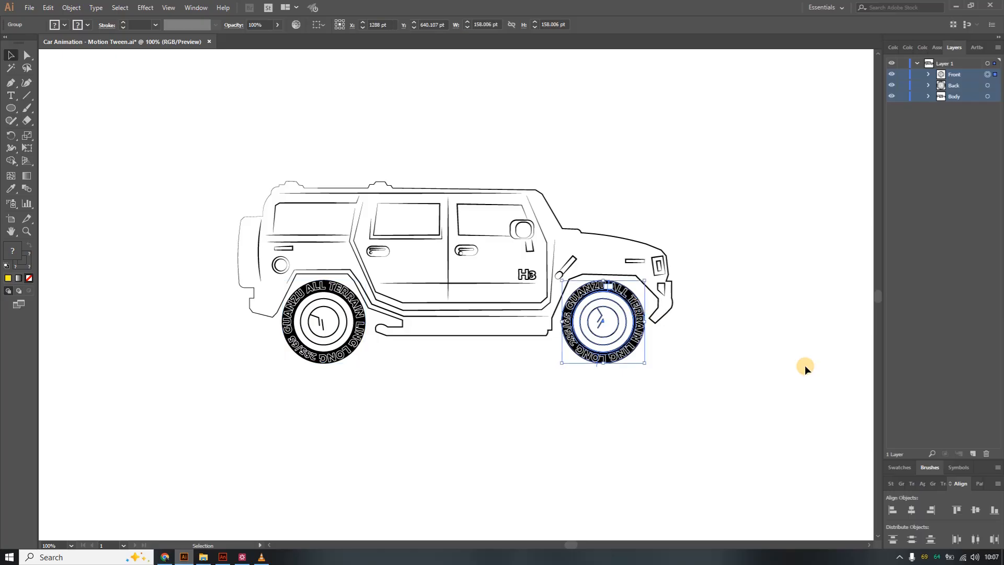
pyautogui.click(692, 203)
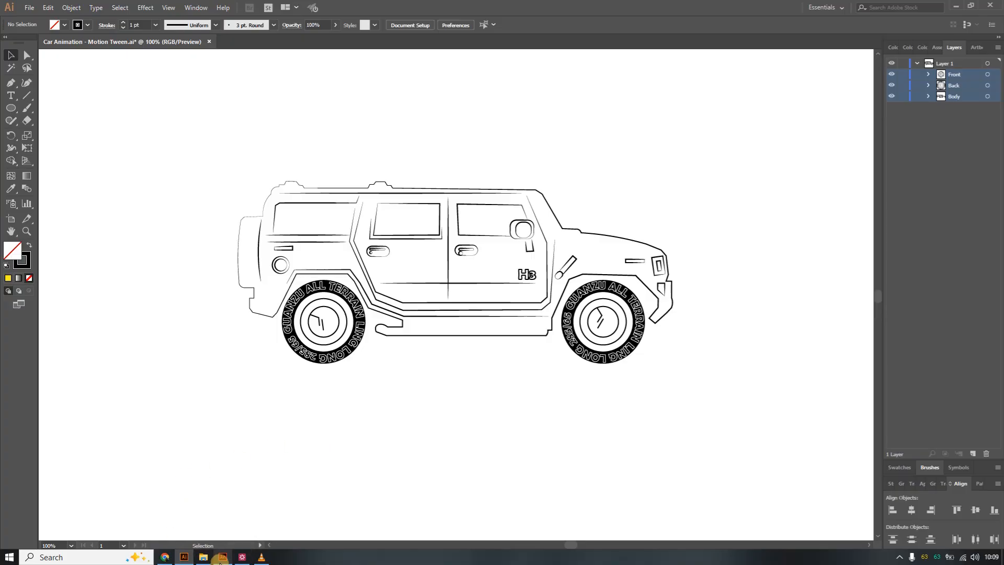
# Copy the prompt and resend it in a new Gemini chat to generate another H3 drawing.
pyautogui.click(165, 557)
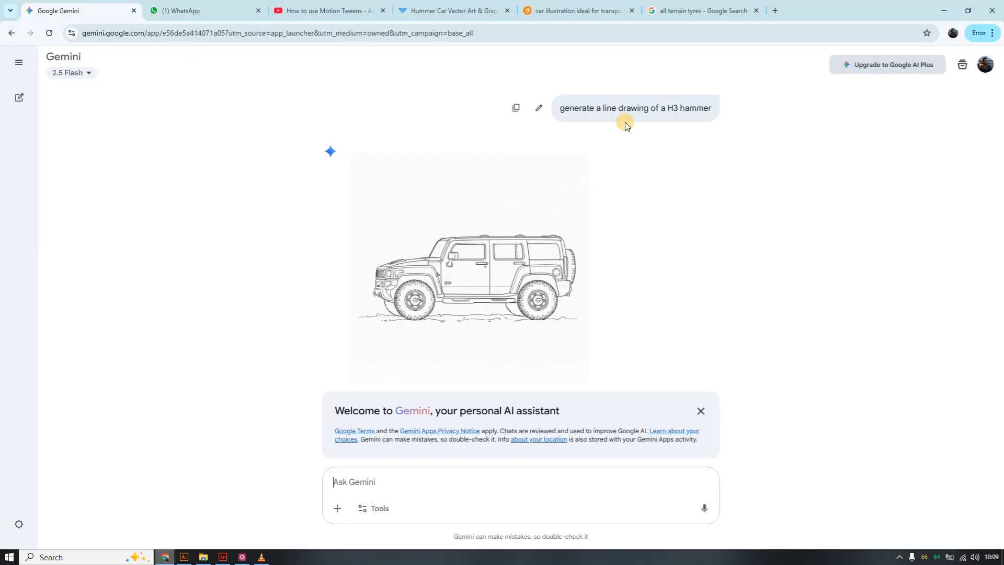
pyautogui.moveTo(560, 108); pyautogui.dragTo(712, 108)
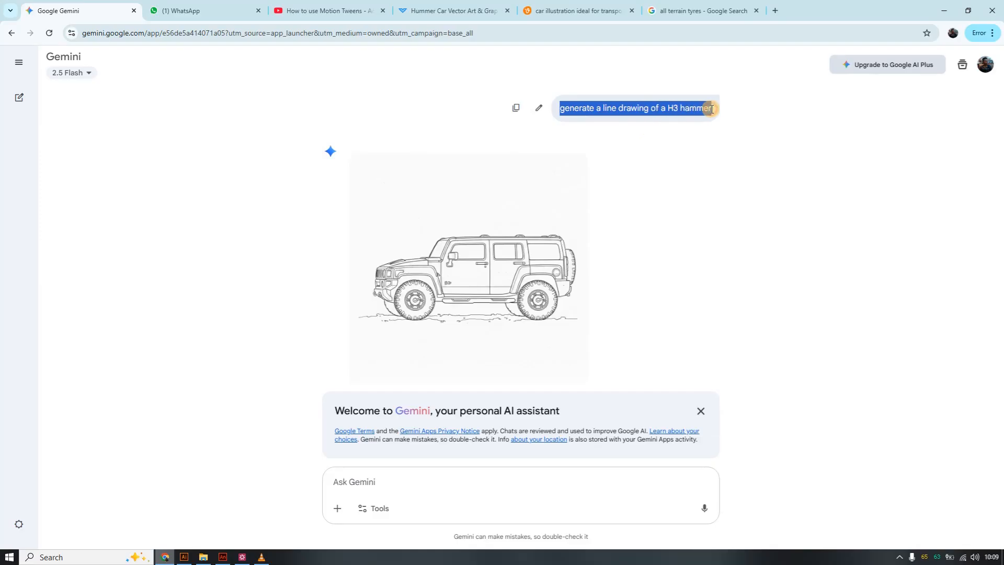
pyautogui.rightClick(682, 108)
pyautogui.click(697, 121)
pyautogui.rightClick(374, 480)
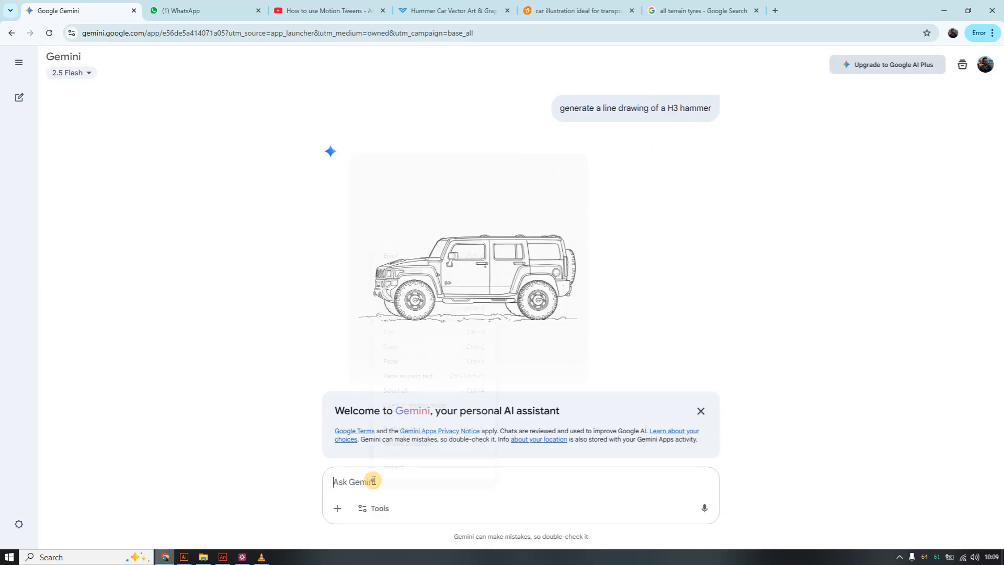
pyautogui.click(351, 481)
pyautogui.click(20, 98)
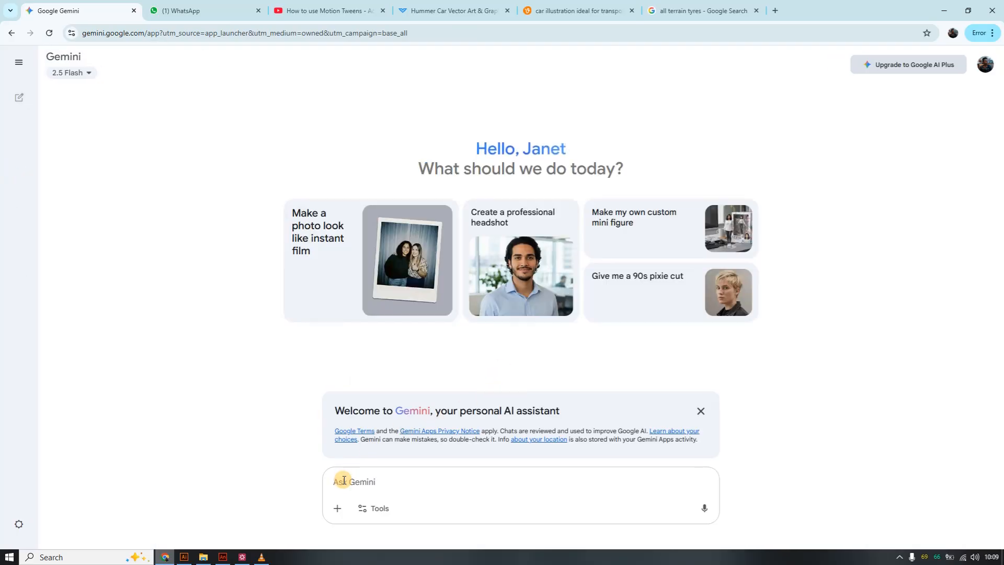
pyautogui.hotkey('ctrl', 'v')
pyautogui.click(703, 508)
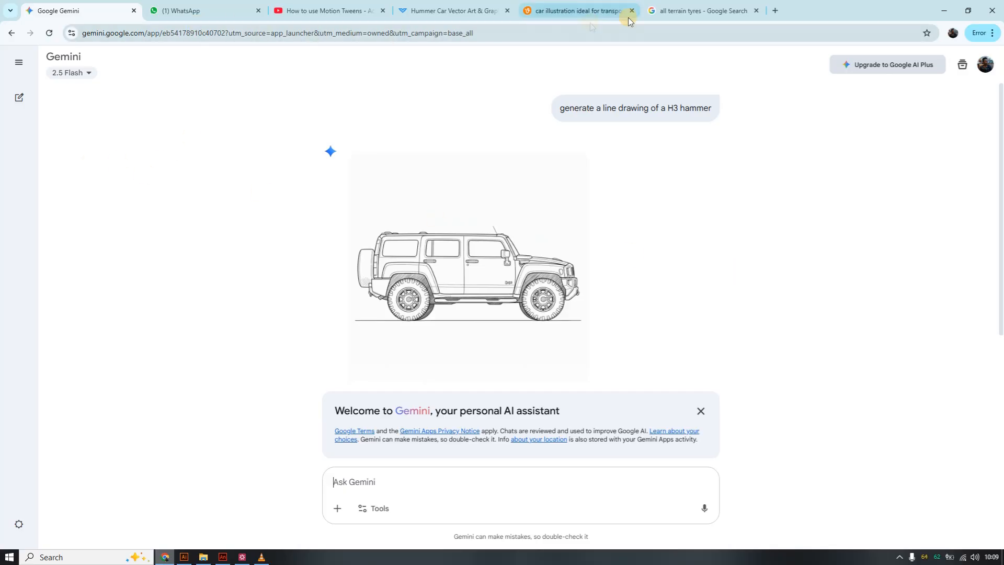
# Select the whole car artwork, all three groups, in Illustrator and copy it.
pyautogui.click(242, 558)
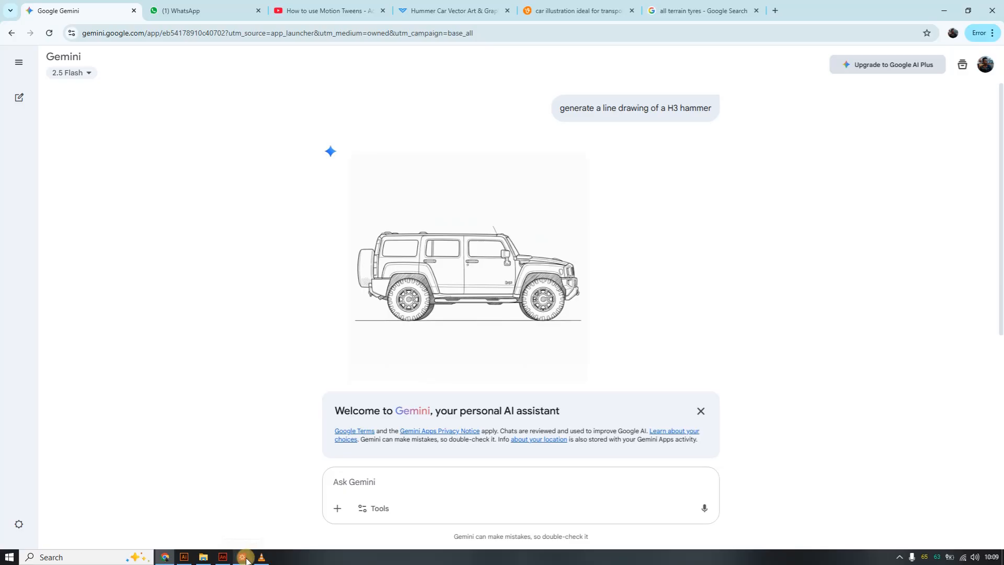
pyautogui.click(184, 557)
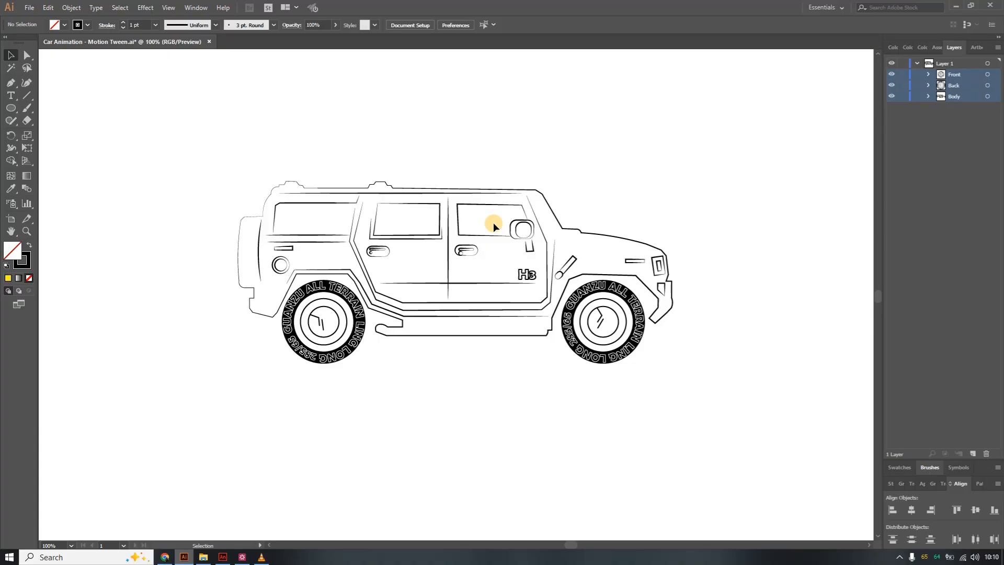
pyautogui.hotkey('ctrl', '-')
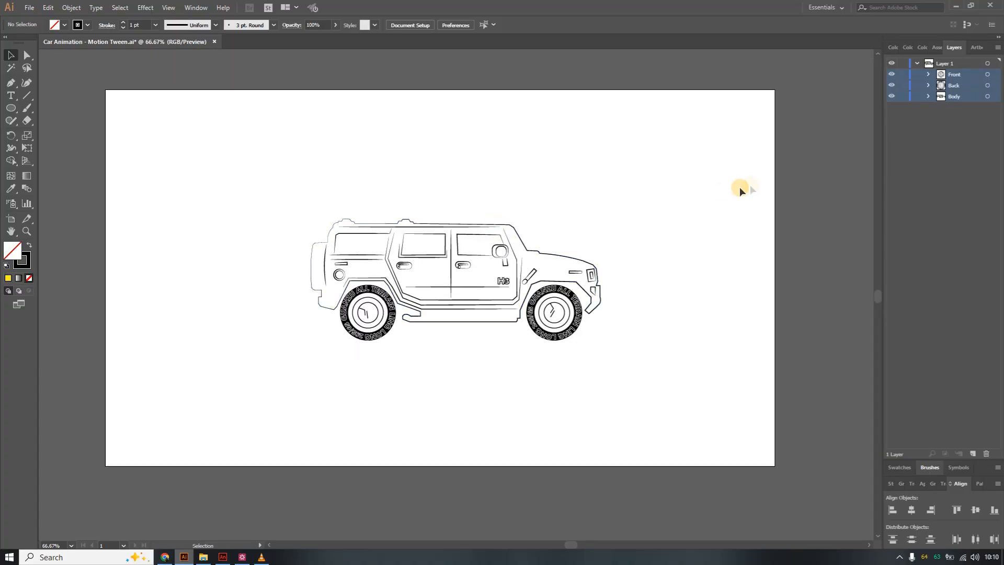
pyautogui.click(501, 251)
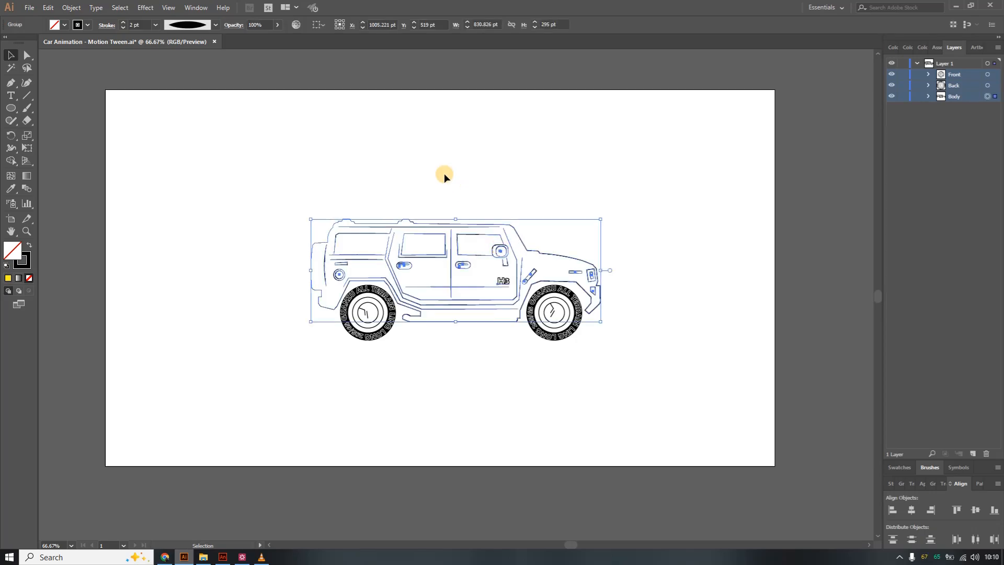
pyautogui.click(264, 176)
pyautogui.moveTo(263, 174); pyautogui.dragTo(640, 369)
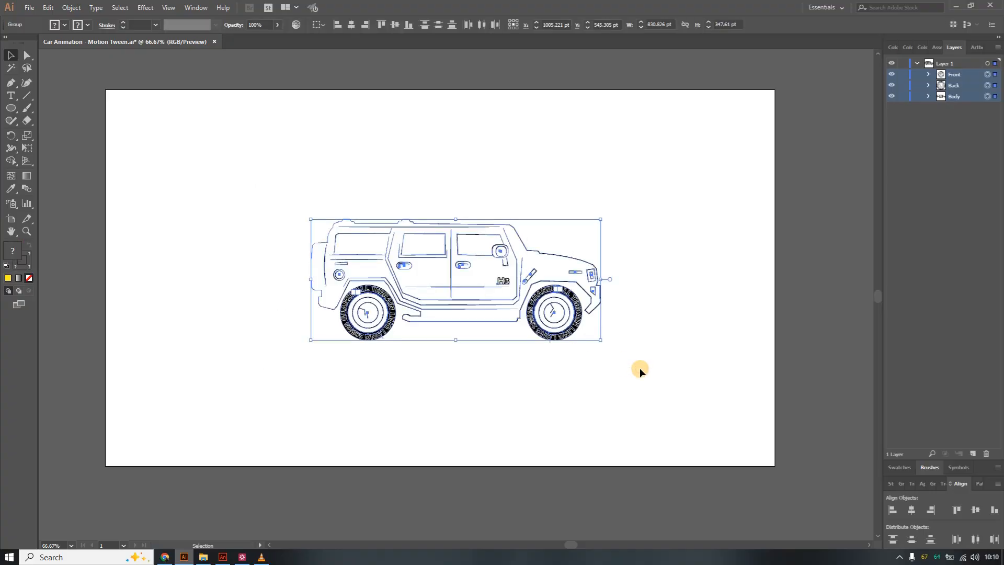
pyautogui.press('a')
pyautogui.press('v')
# Paste the car onto the Animate stage using AI file importer preferences and keeping layers.
pyautogui.click(223, 557)
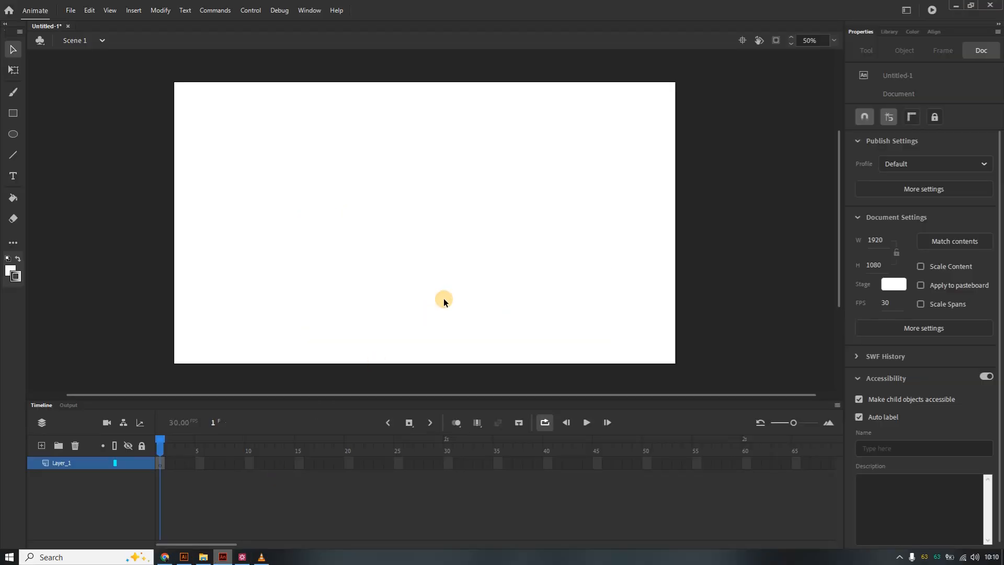
pyautogui.click(283, 263)
pyautogui.hotkey('ctrl', 'v')
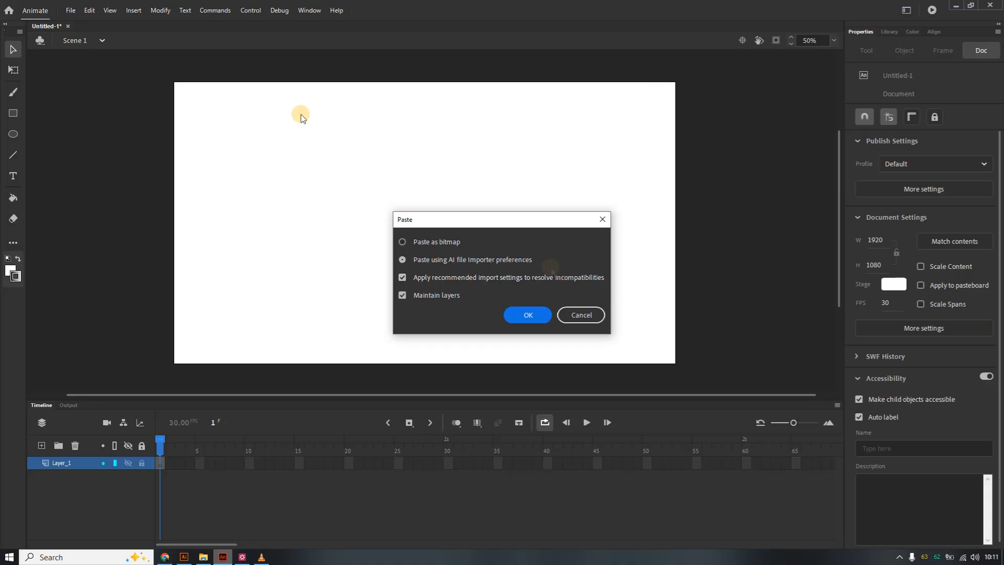
pyautogui.click(529, 315)
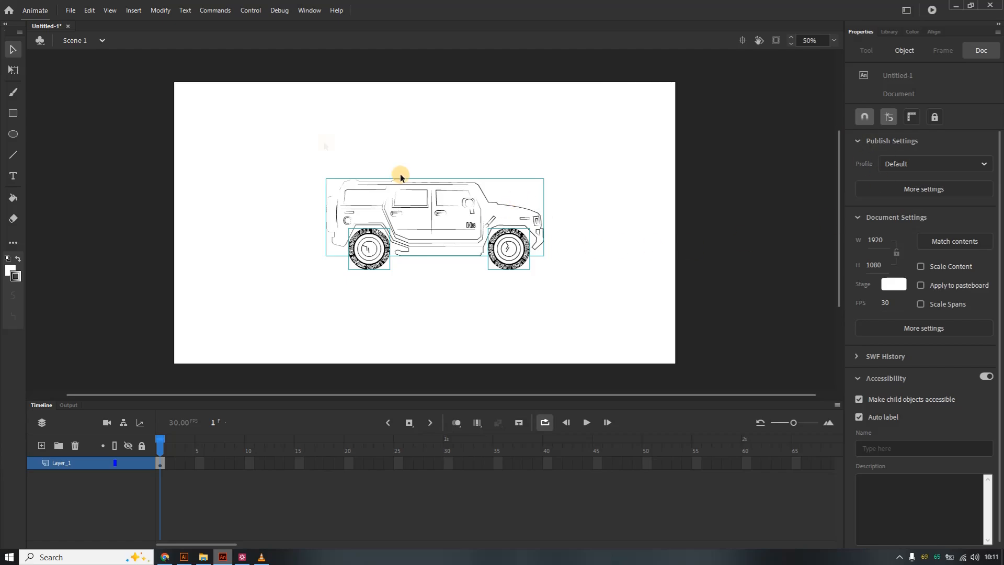
pyautogui.click(184, 557)
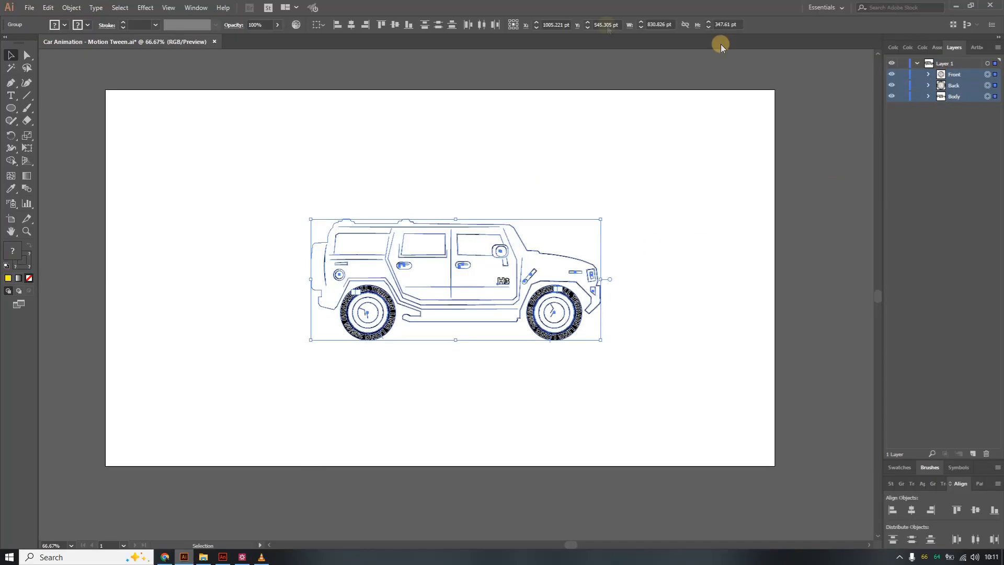
pyautogui.click(223, 557)
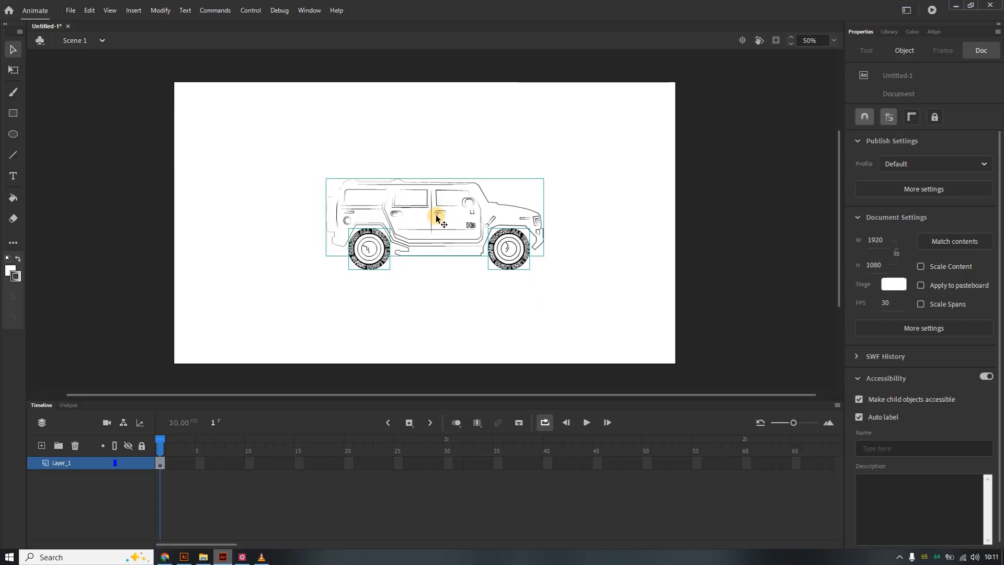
# Move the pasted car down so its wheels sit at the bottom edge of the stage.
pyautogui.press('Down')
pyautogui.press('Down')
pyautogui.press('Down')
pyautogui.press('Down')
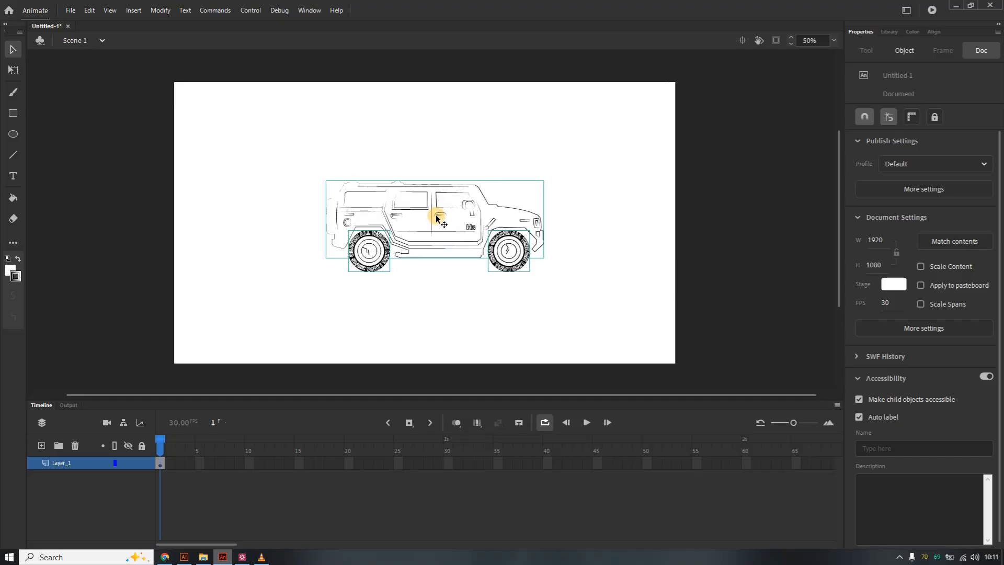
pyautogui.press('Down')
pyautogui.press('Down')
pyautogui.press('Down')
pyautogui.press('Down')
pyautogui.press('Down')
pyautogui.press('Down')
pyautogui.press('Down')
pyautogui.press('Down')
pyautogui.press('Down')
pyautogui.press('Down')
pyautogui.press('Down')
pyautogui.press('Down')
pyautogui.press('Down')
pyautogui.press('Down')
pyautogui.press('Down')
pyautogui.press('Down')
pyautogui.press('Down')
pyautogui.press('Down')
pyautogui.press('Down')
pyautogui.press('Down')
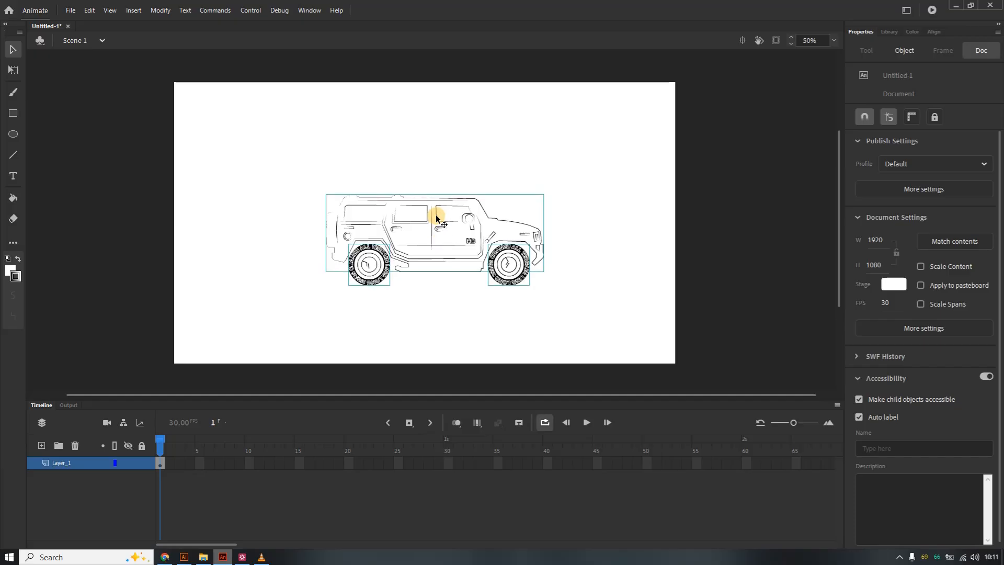
pyautogui.press('Down')
pyautogui.press('Down')
pyautogui.press('Down')
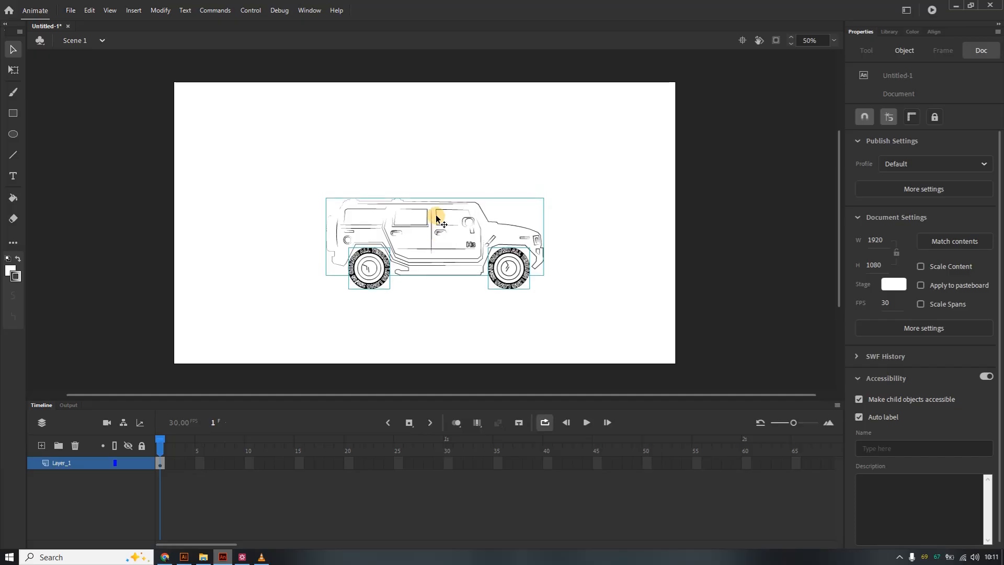
pyautogui.press('Down')
pyautogui.press('Down')
pyautogui.press('Down')
pyautogui.press('Down')
pyautogui.press('Down')
pyautogui.press('Down')
pyautogui.press('Down')
pyautogui.press('Down')
pyautogui.press('Down')
pyautogui.press('Down')
pyautogui.press('Down')
pyautogui.press('Down')
pyautogui.press('Down')
pyautogui.press('Down')
pyautogui.press('Down')
pyautogui.press('Down')
pyautogui.press('Down')
pyautogui.press('Down')
pyautogui.press('Down')
pyautogui.press('Down')
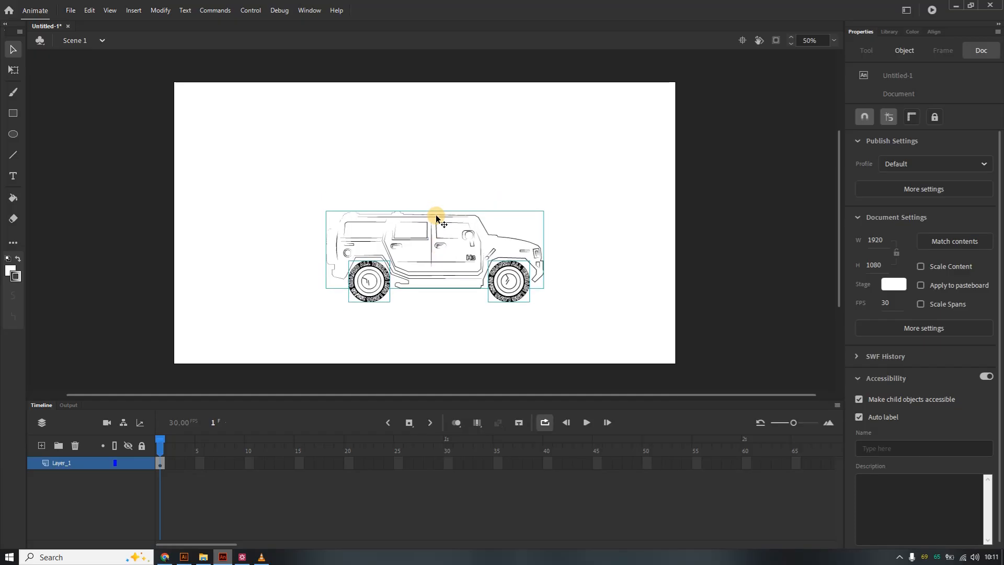
pyautogui.press('Down')
pyautogui.press('Down')
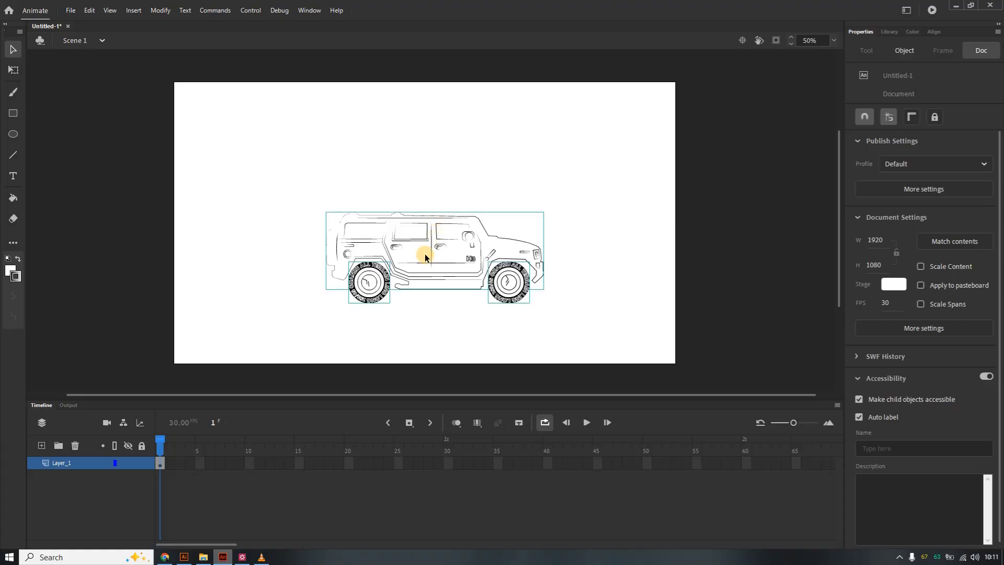
pyautogui.moveTo(429, 243); pyautogui.dragTo(426, 304)
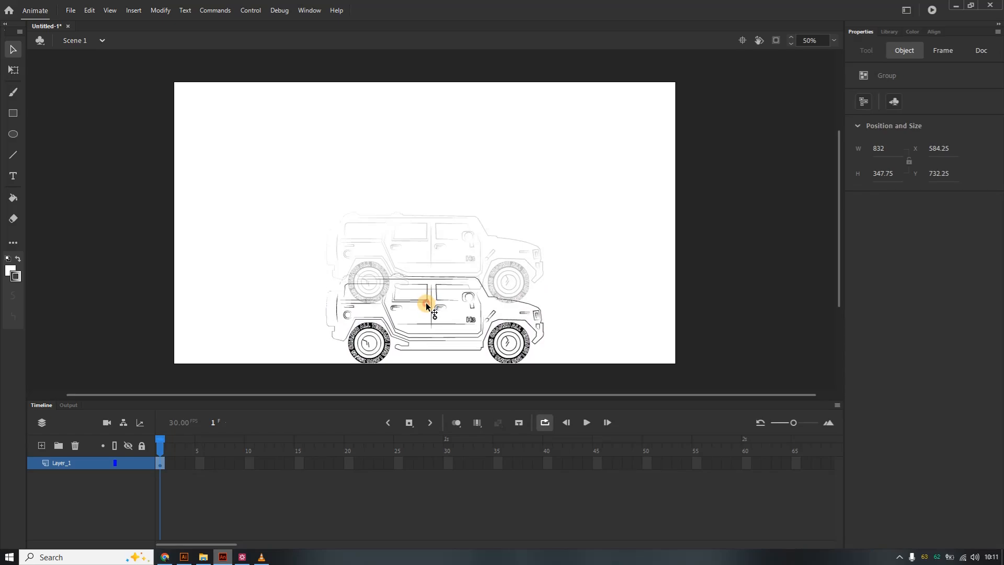
pyautogui.moveTo(425, 306); pyautogui.dragTo(426, 305)
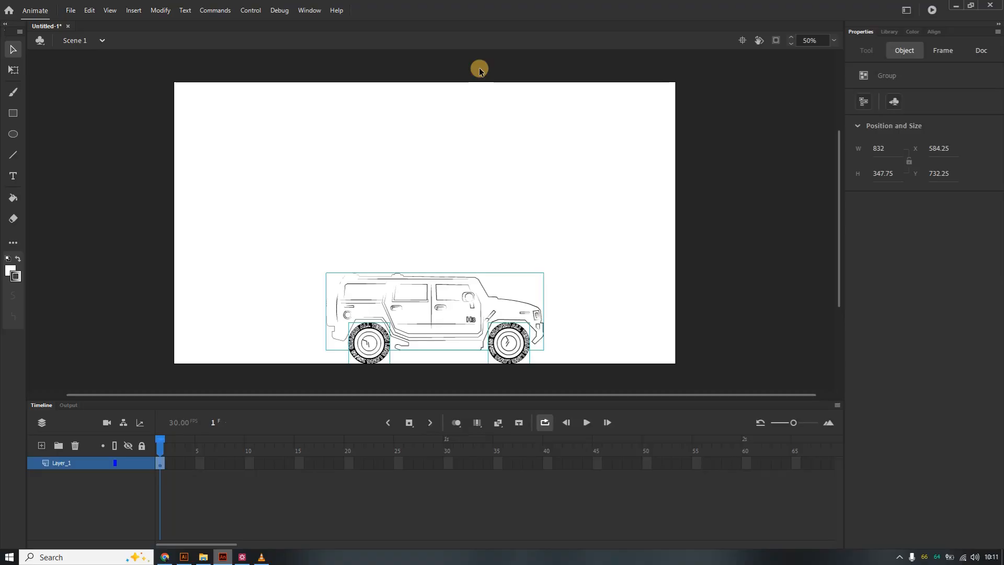
# Enlarge the car with Free Transform to about 1324 by 553 and nudge it up onto the stage.
pyautogui.rightClick(450, 316)
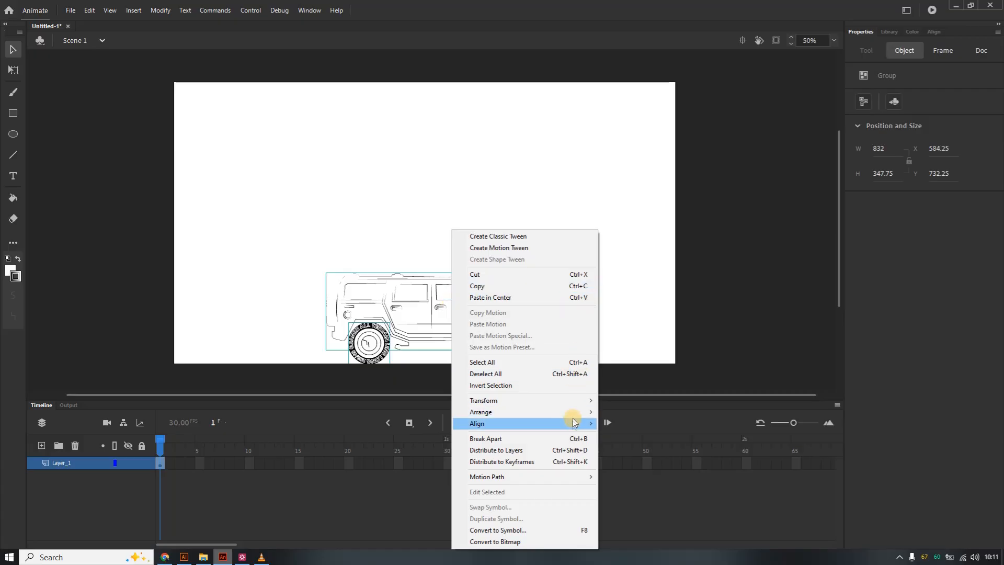
pyautogui.moveTo(578, 404)
pyautogui.click(627, 401)
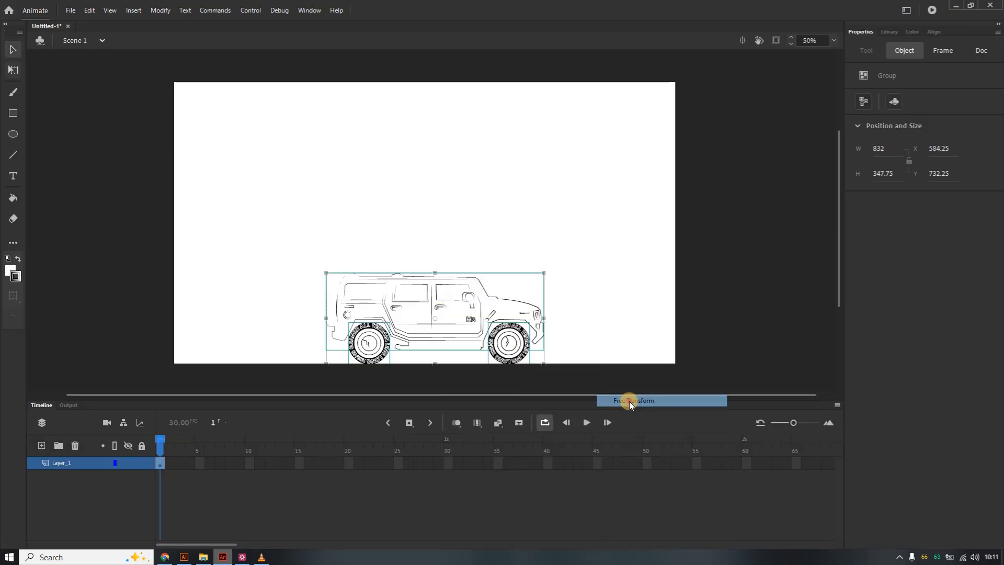
pyautogui.moveTo(543, 272); pyautogui.dragTo(606, 209)
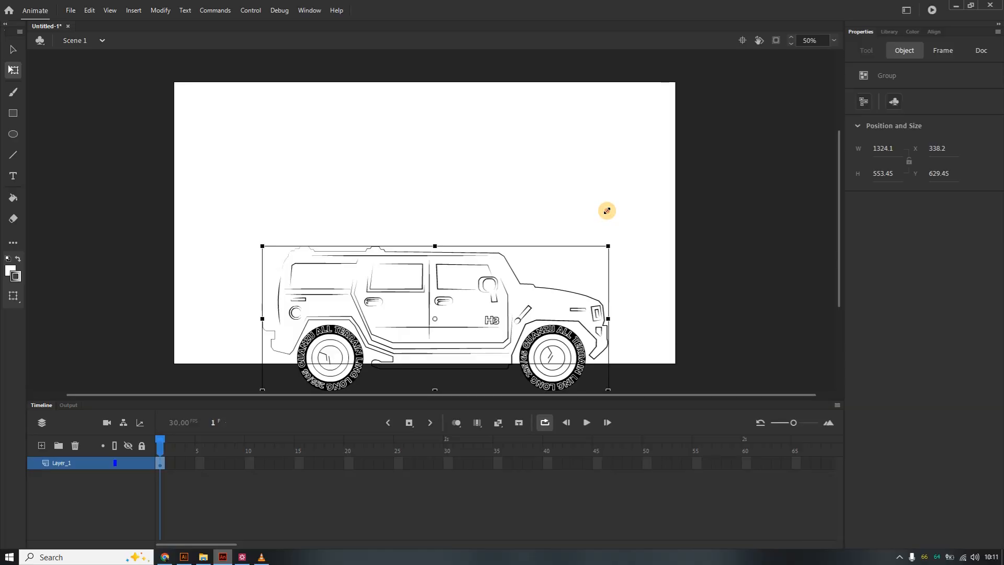
pyautogui.moveTo(461, 294); pyautogui.dragTo(466, 264)
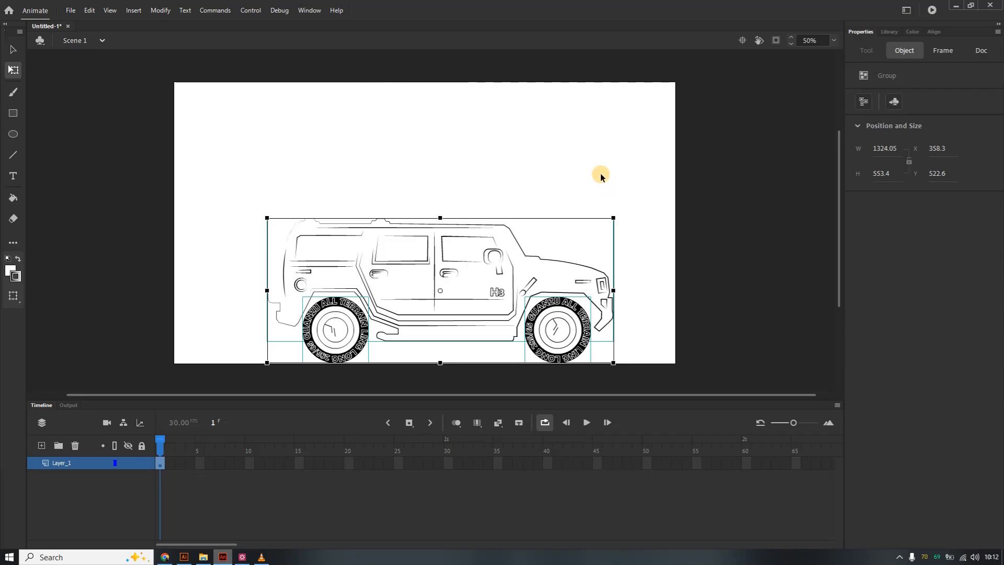
pyautogui.click(934, 33)
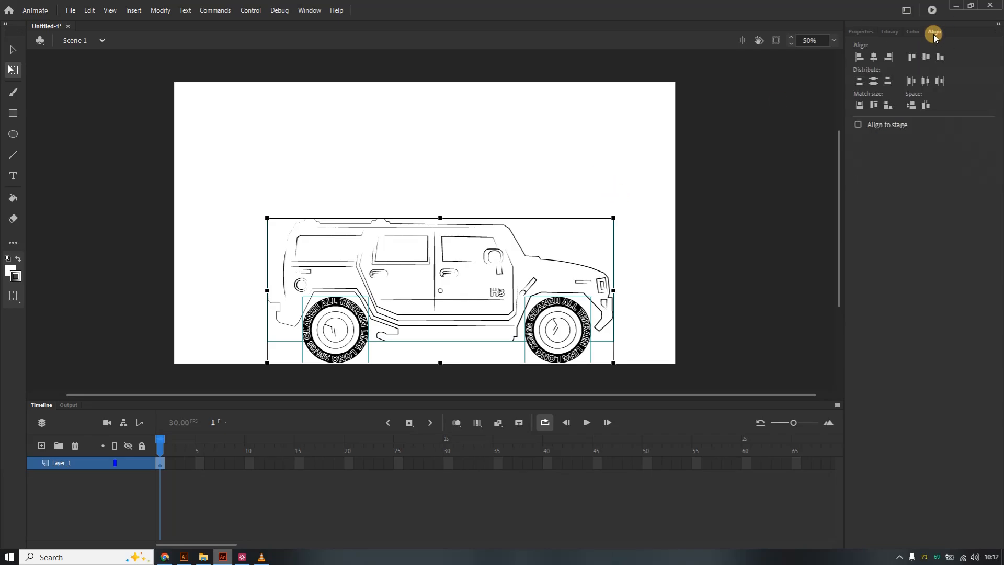
pyautogui.click(876, 58)
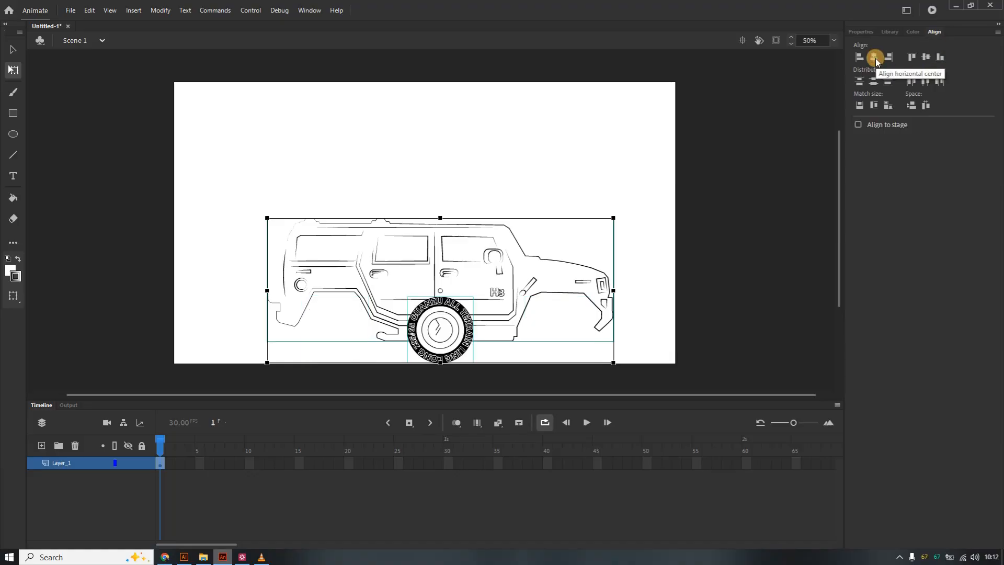
pyautogui.hotkey('ctrl', 'z')
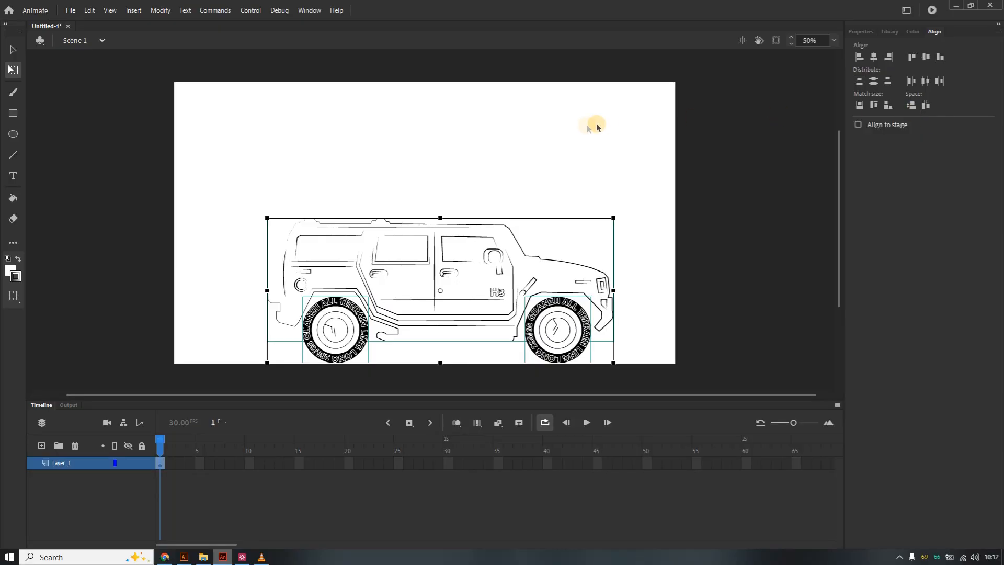
# Check the car's body and wheel groups, then shift the whole car slightly left and up.
pyautogui.click(576, 149)
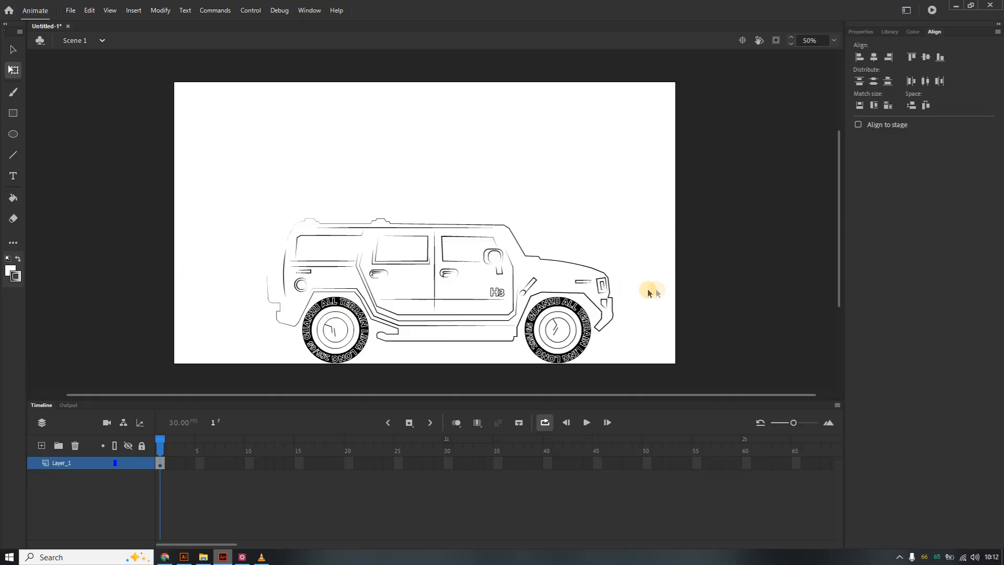
pyautogui.click(356, 295)
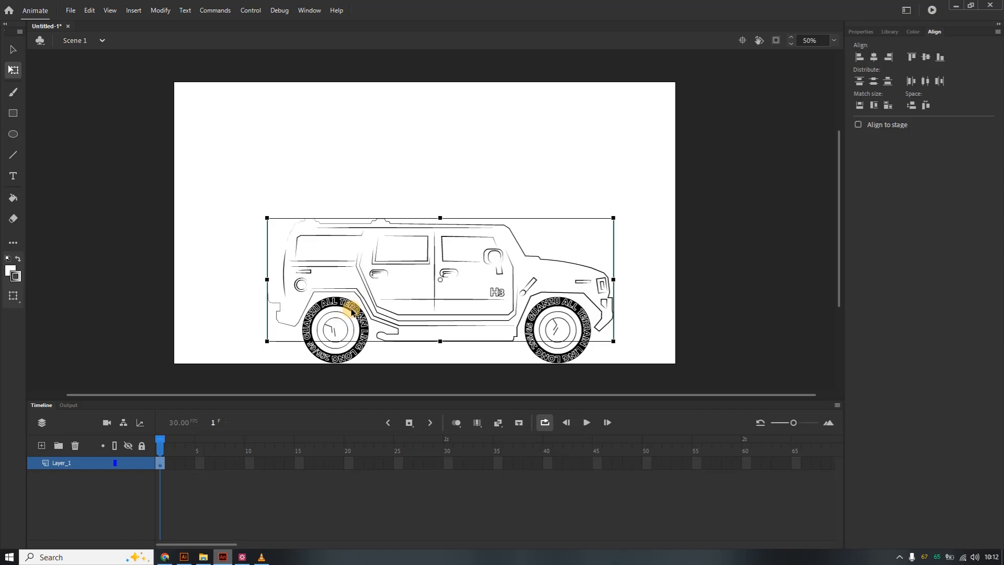
pyautogui.click(346, 322)
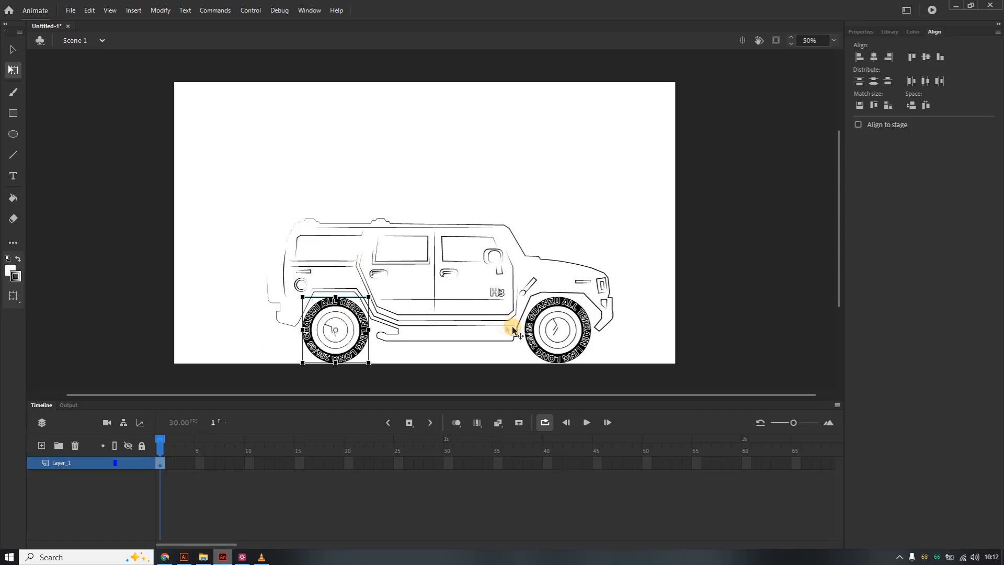
pyautogui.keyDown('shift'); pyautogui.click(501, 223); pyautogui.keyUp('shift')
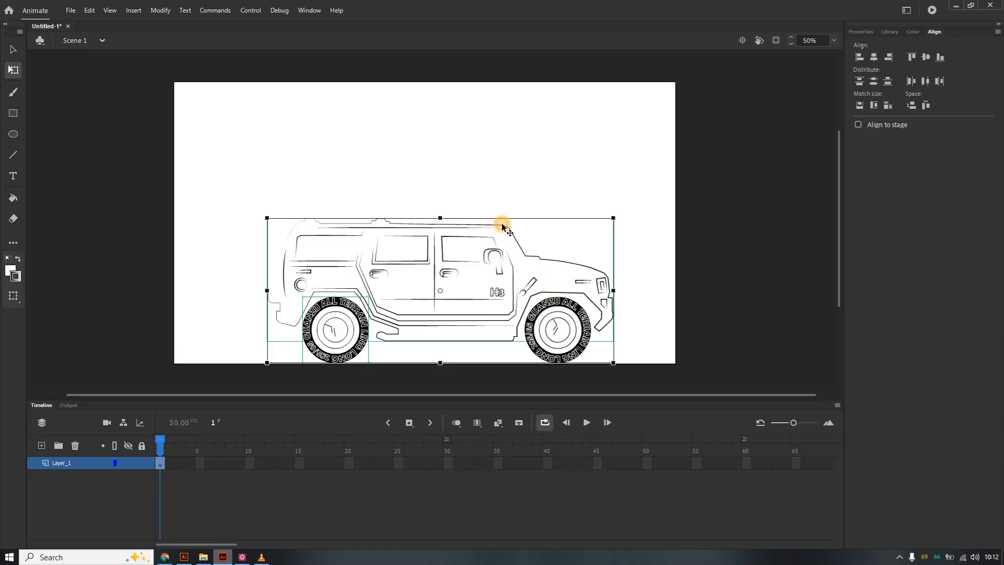
pyautogui.keyDown('shift'); pyautogui.click(546, 306); pyautogui.keyUp('shift')
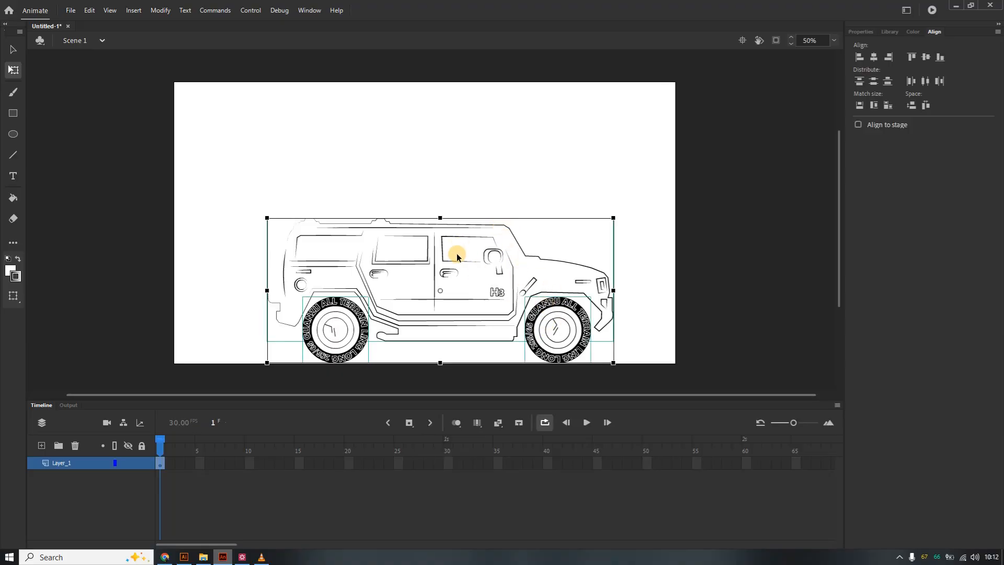
pyautogui.moveTo(442, 258); pyautogui.dragTo(423, 256)
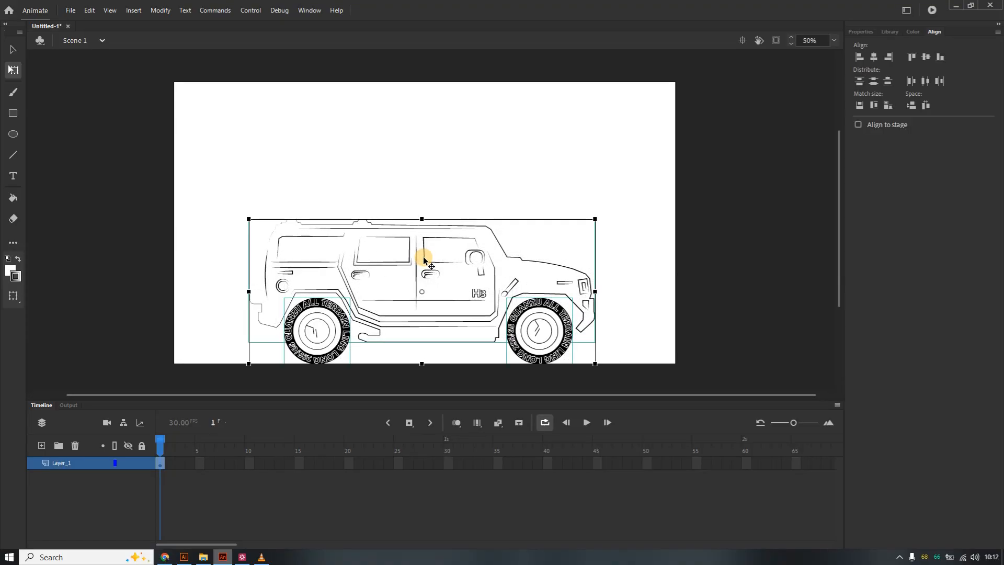
pyautogui.press('Up')
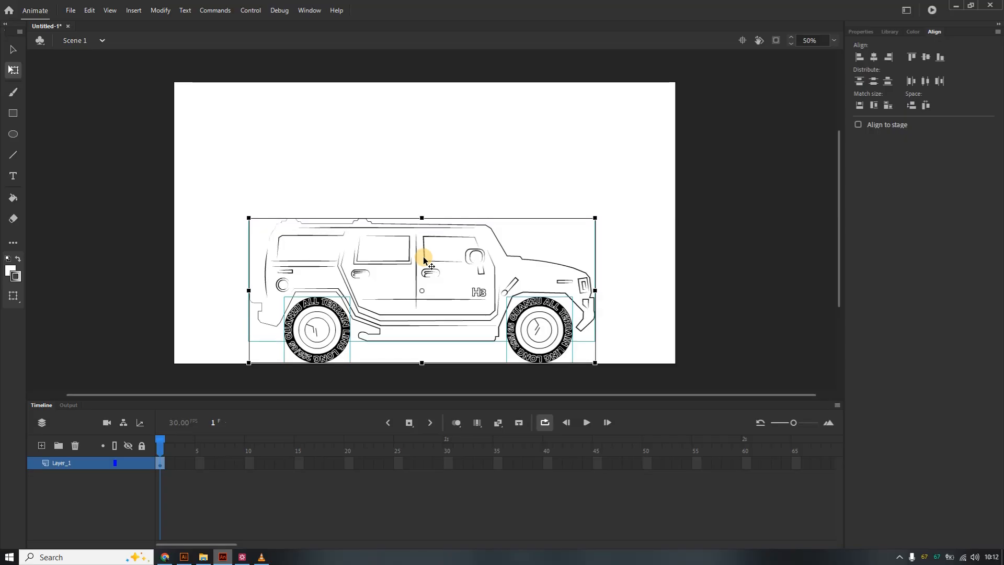
pyautogui.click(566, 188)
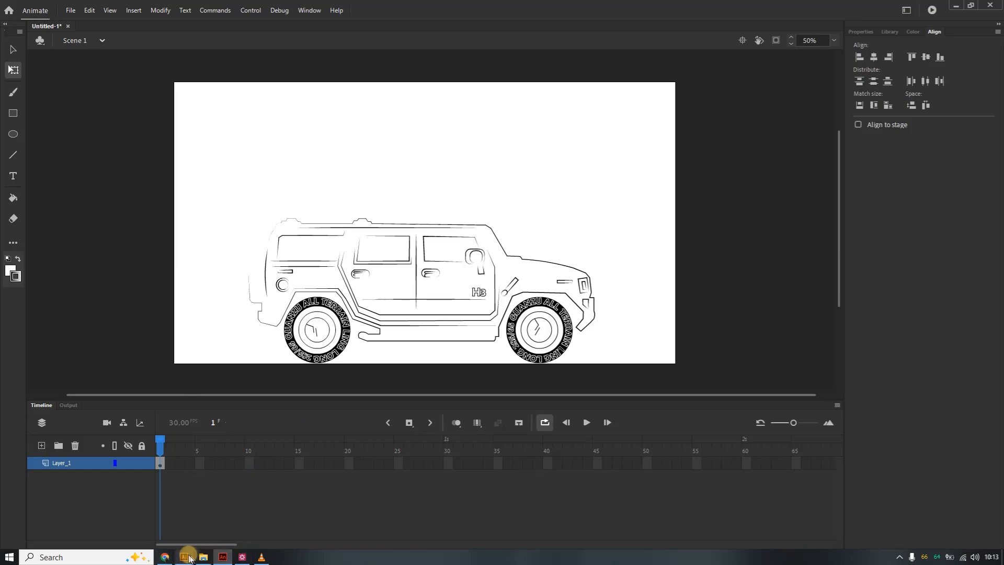
# Compare the Animate layout with the original drawing in Illustrator and return to Animate.
pyautogui.click(184, 557)
pyautogui.click(258, 322)
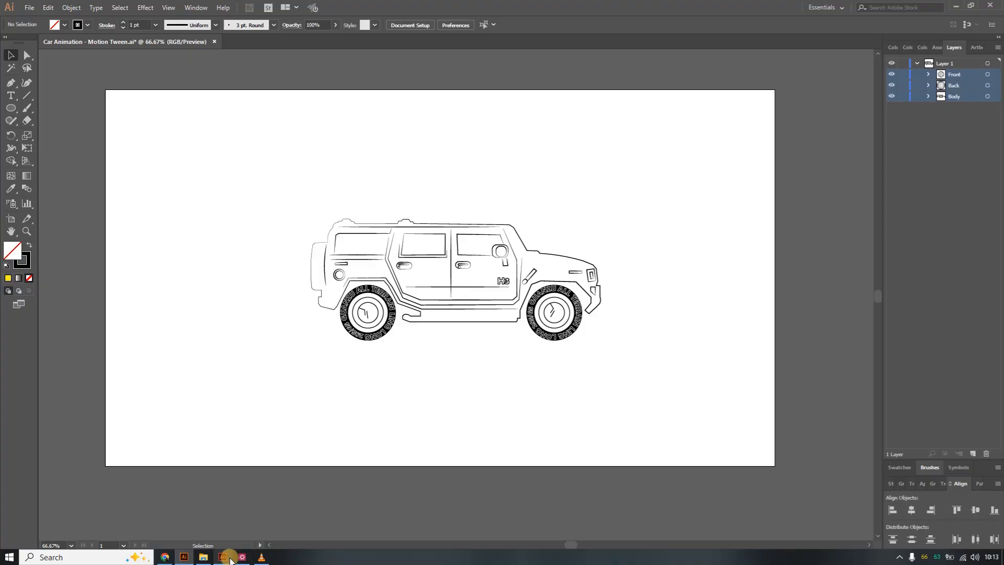
pyautogui.click(222, 557)
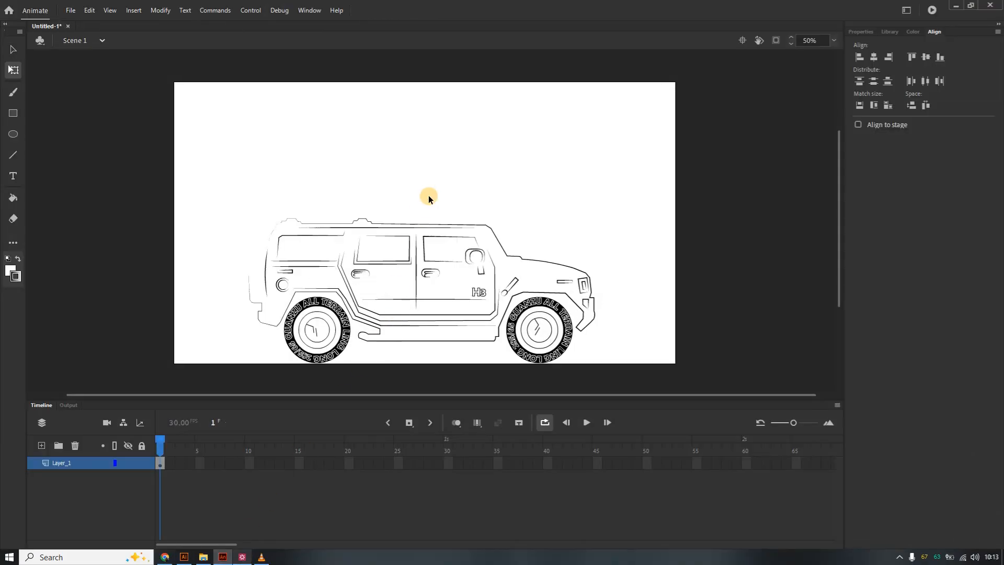
# Inspect the car on the stage at 100% zoom, then return to 50%.
pyautogui.rightClick(522, 145)
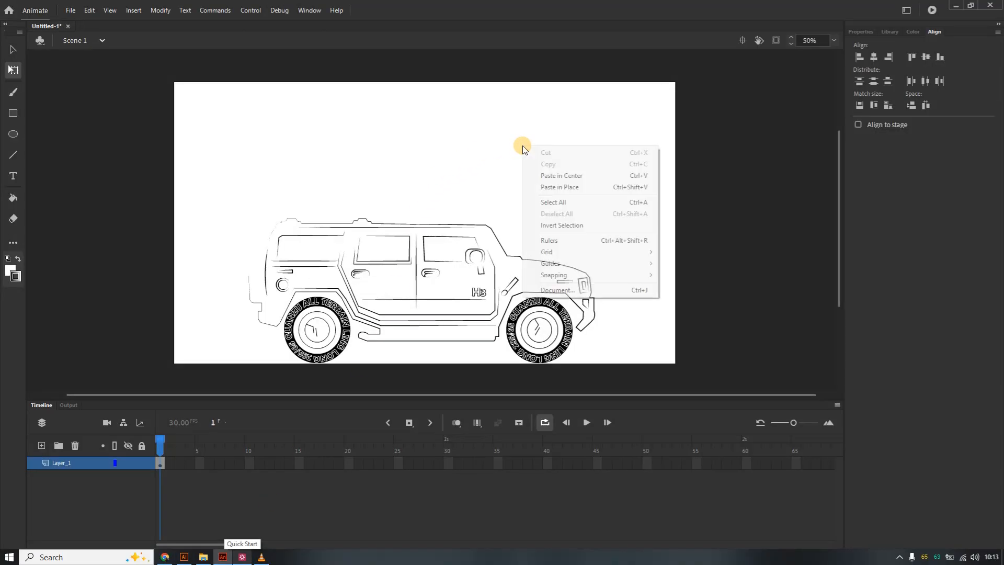
pyautogui.click(491, 144)
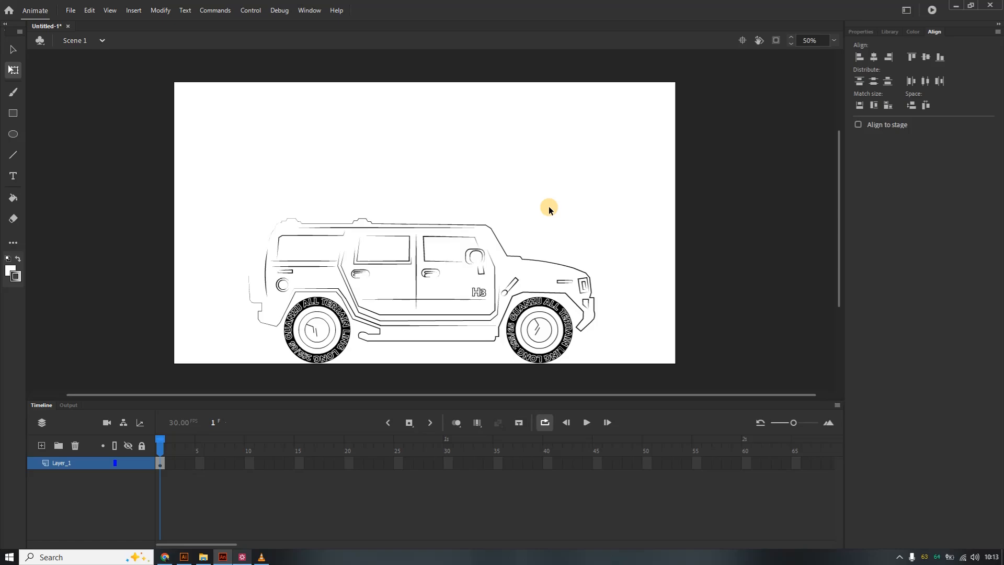
pyautogui.click(834, 41)
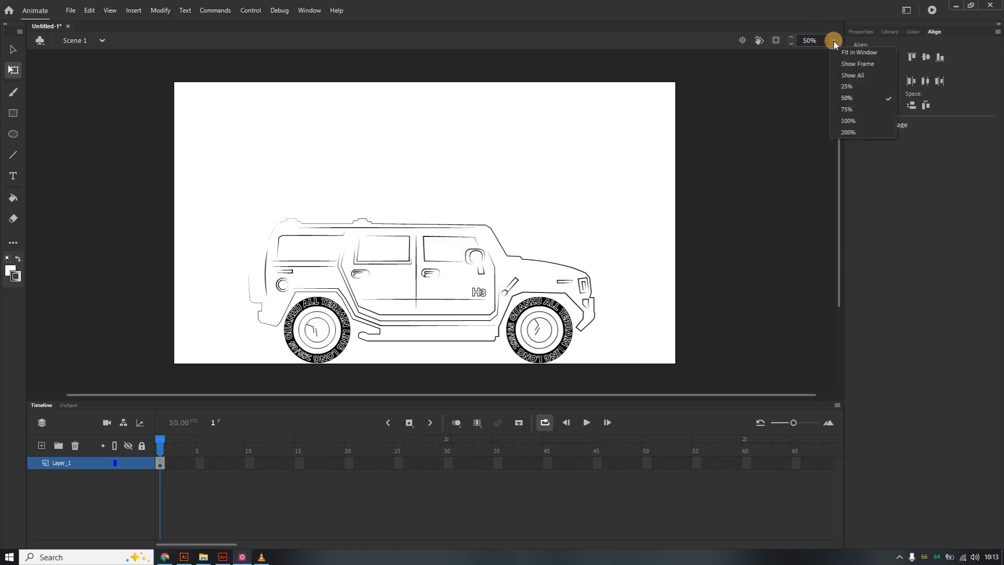
pyautogui.click(858, 121)
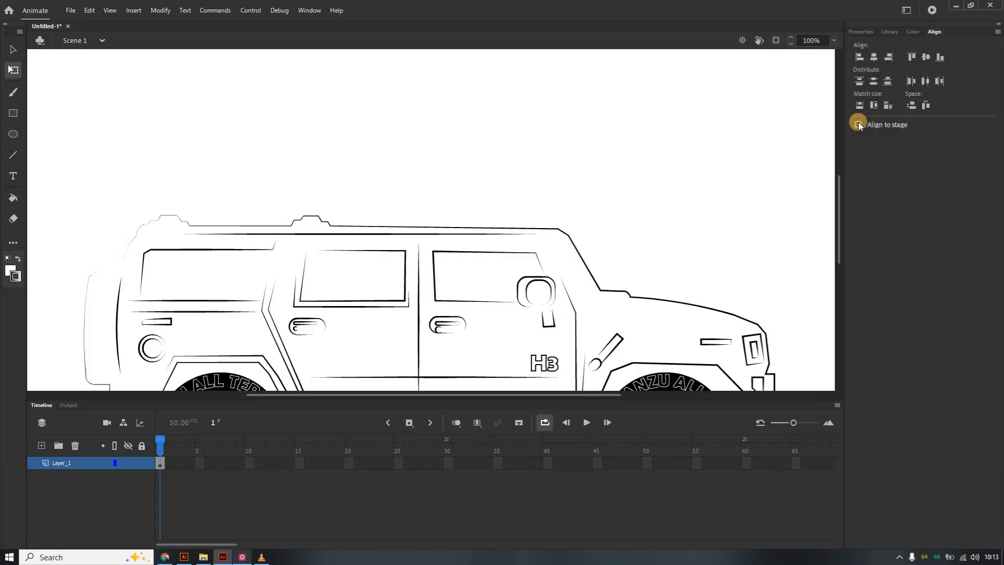
pyautogui.click(834, 40)
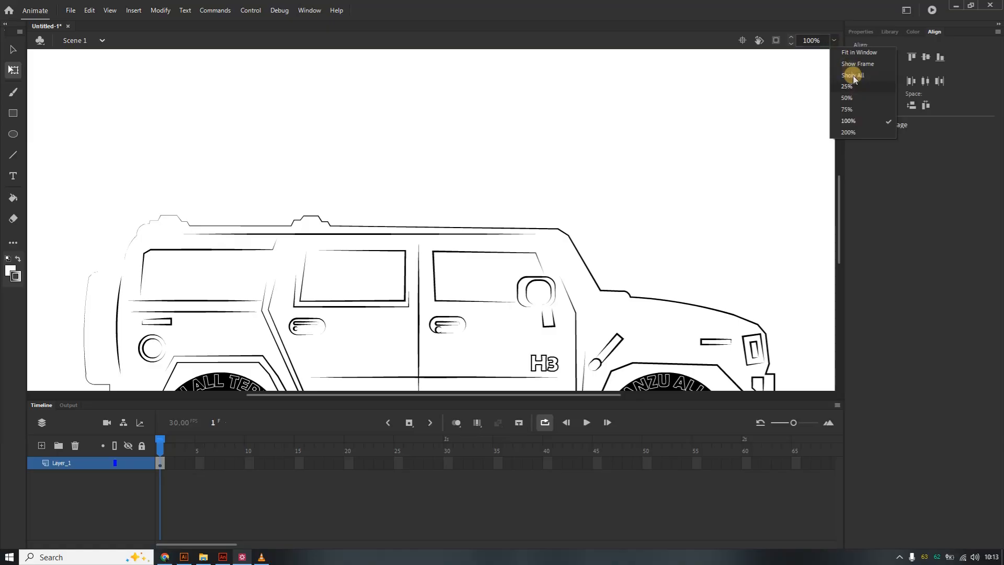
pyautogui.click(860, 98)
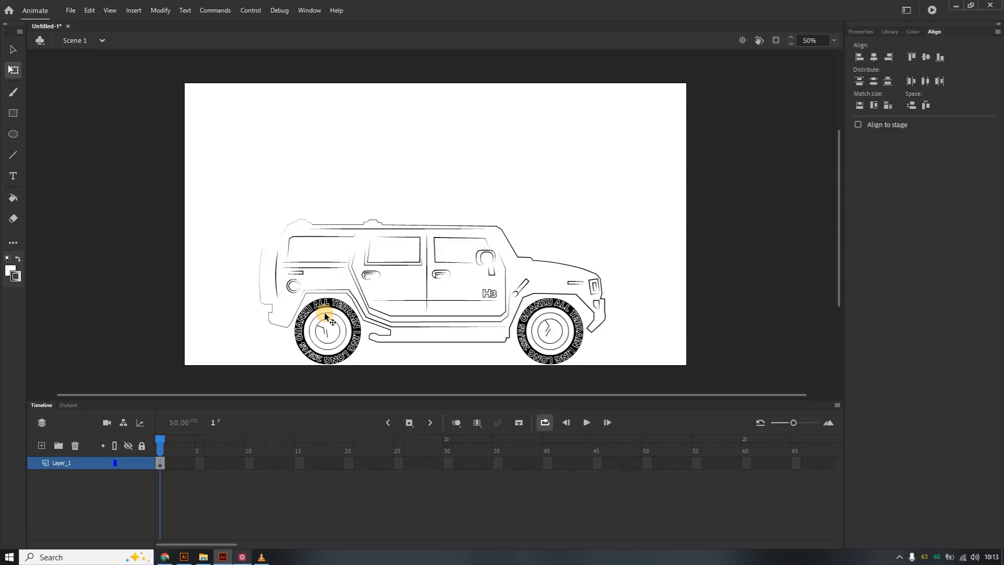
# Select the car layer's frames from 1 to 24 on the timeline.
pyautogui.click(163, 464)
pyautogui.moveTo(164, 464); pyautogui.dragTo(390, 464)
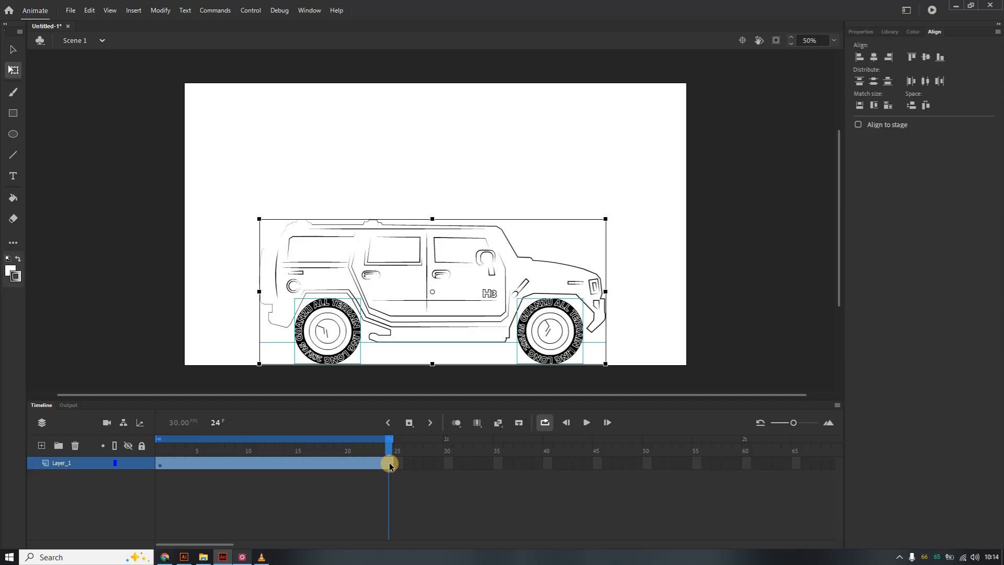
# Save the document as "Car Animation - Motion Tween" in the Exercise 7 - Car Animation folder.
pyautogui.click(69, 10)
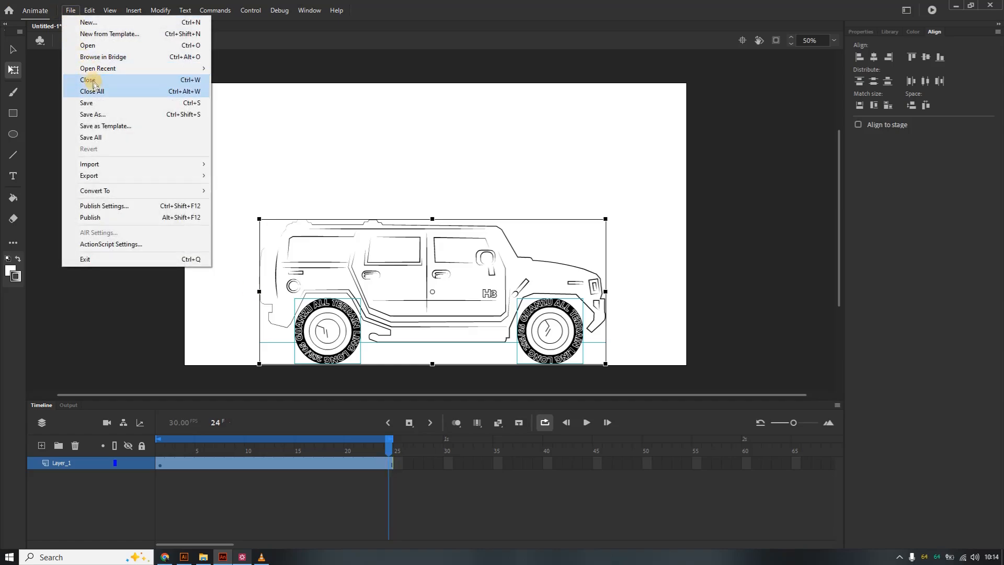
pyautogui.click(99, 102)
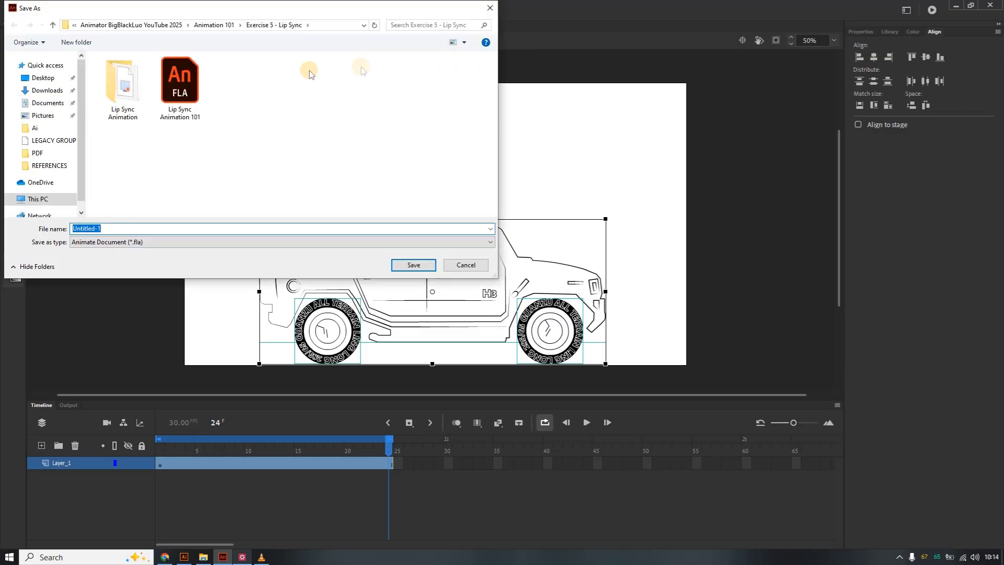
pyautogui.click(53, 25)
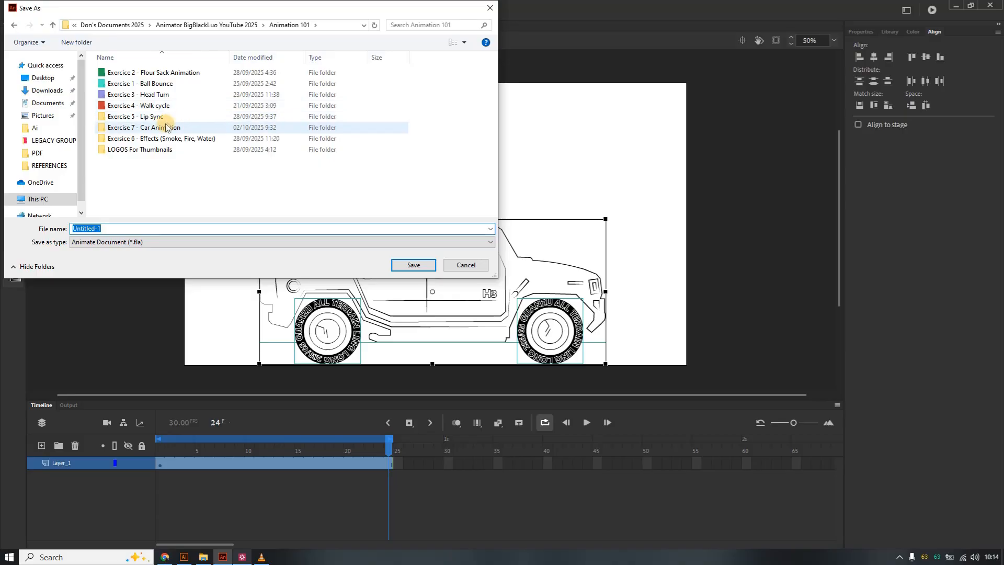
pyautogui.doubleClick(165, 127)
pyautogui.click(105, 229)
pyautogui.write('Car')
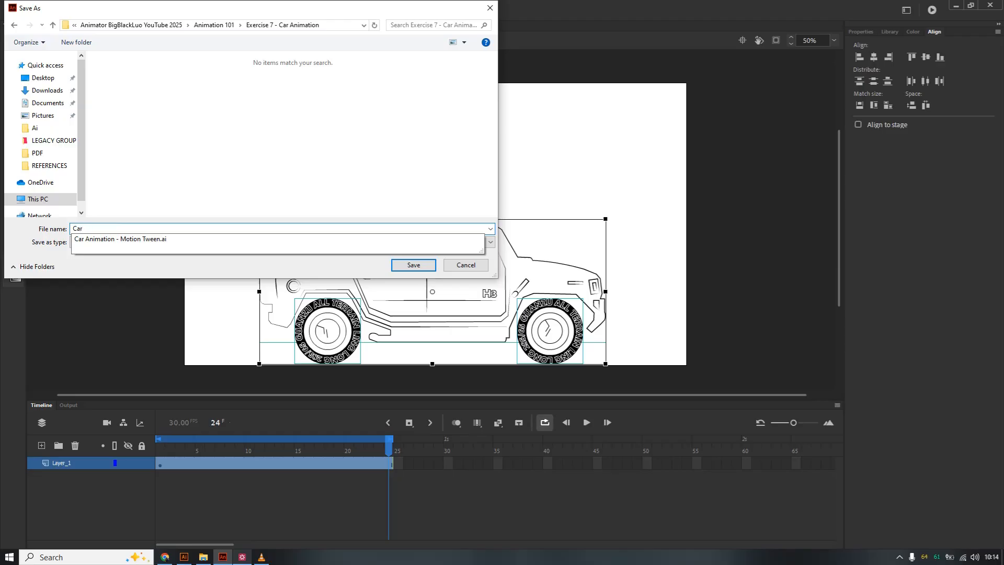
pyautogui.click(141, 238)
pyautogui.click(176, 228)
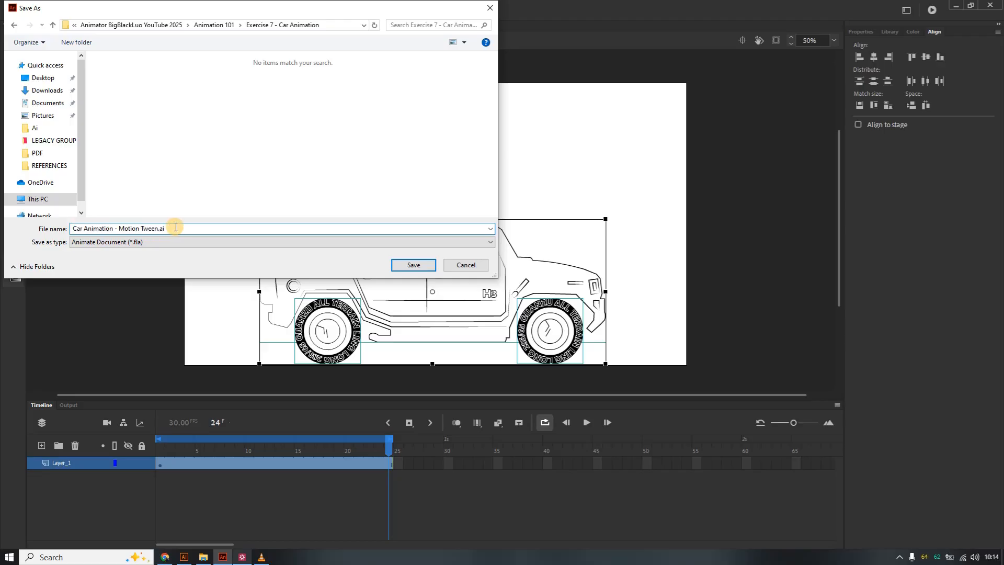
pyautogui.press('BackSpace')
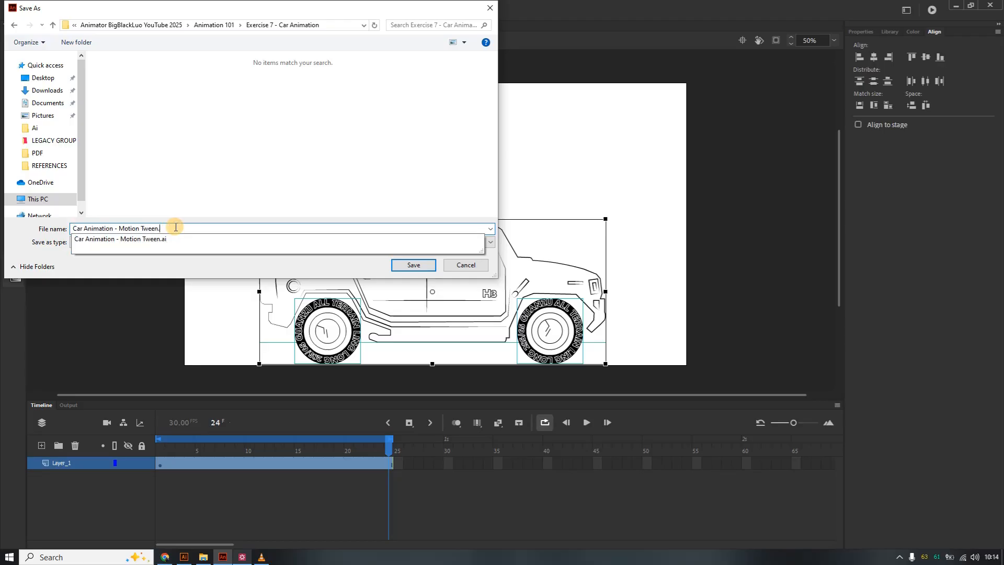
pyautogui.click(227, 263)
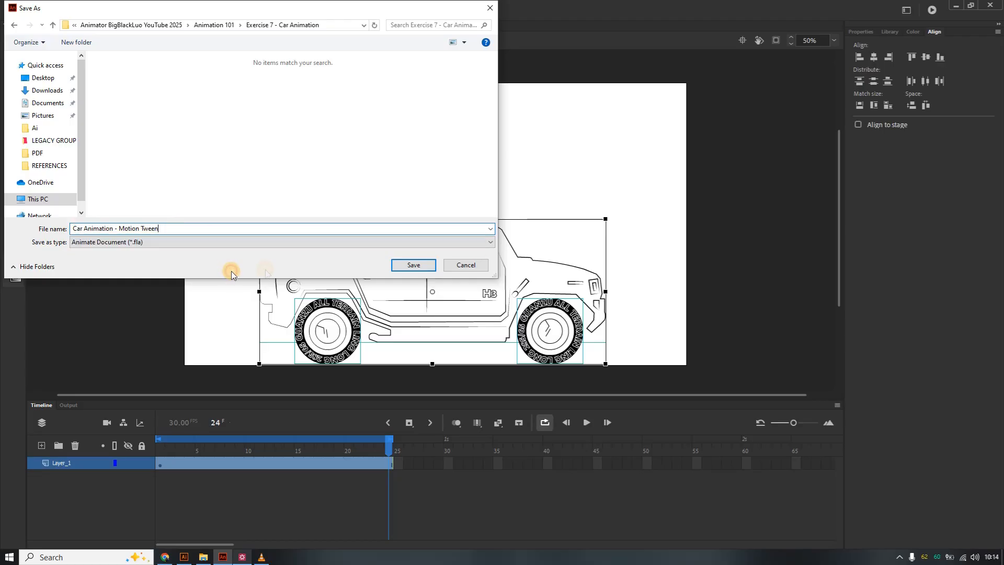
pyautogui.click(406, 266)
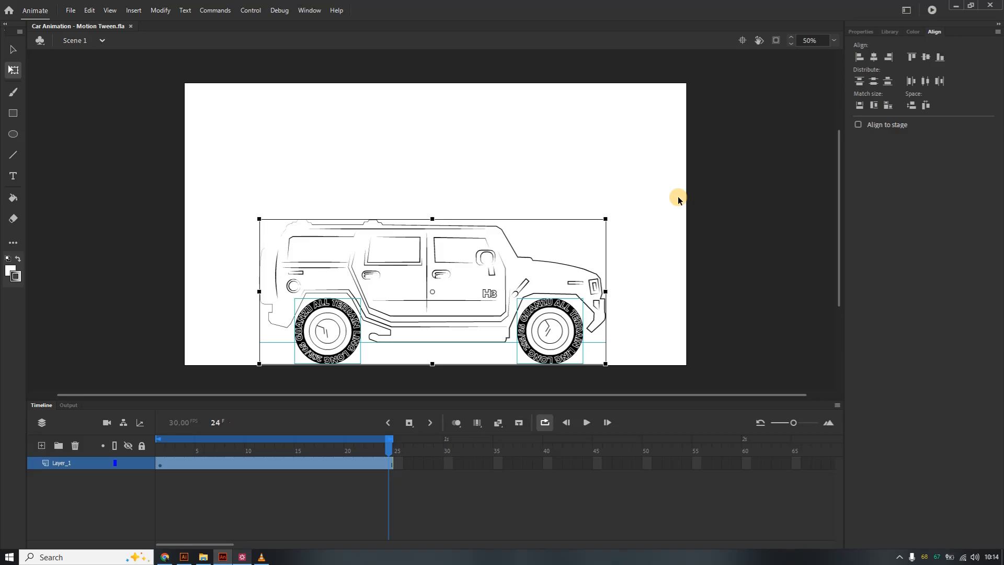
# Examine the car's Front, Back and Body groups in the original Illustrator file, then return to Animate.
pyautogui.click(625, 208)
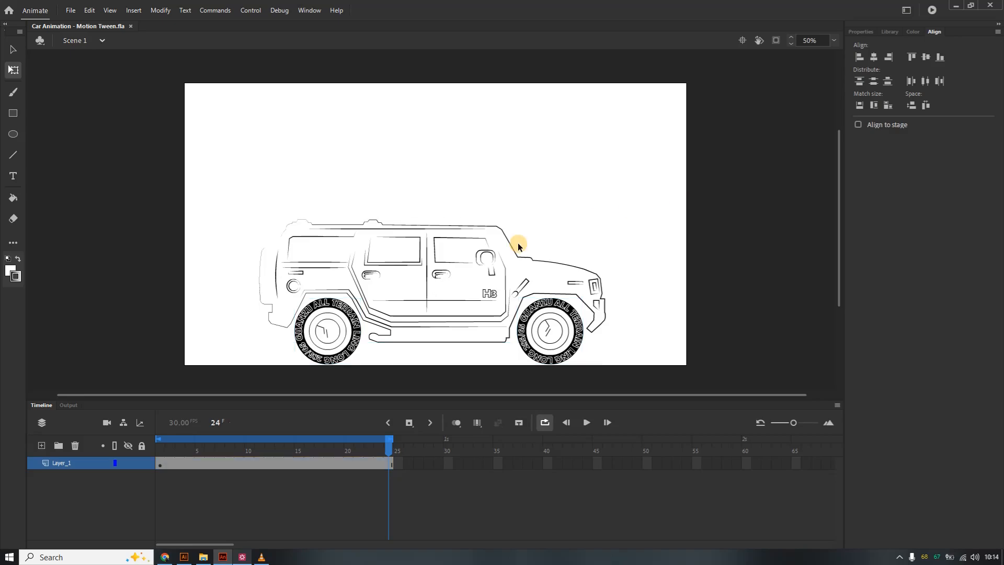
pyautogui.click(510, 247)
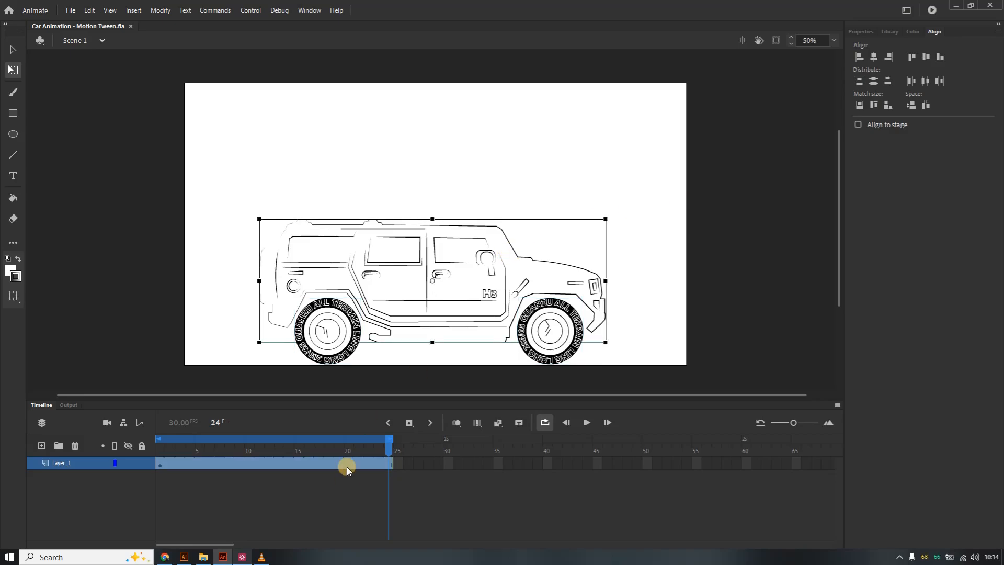
pyautogui.click(184, 557)
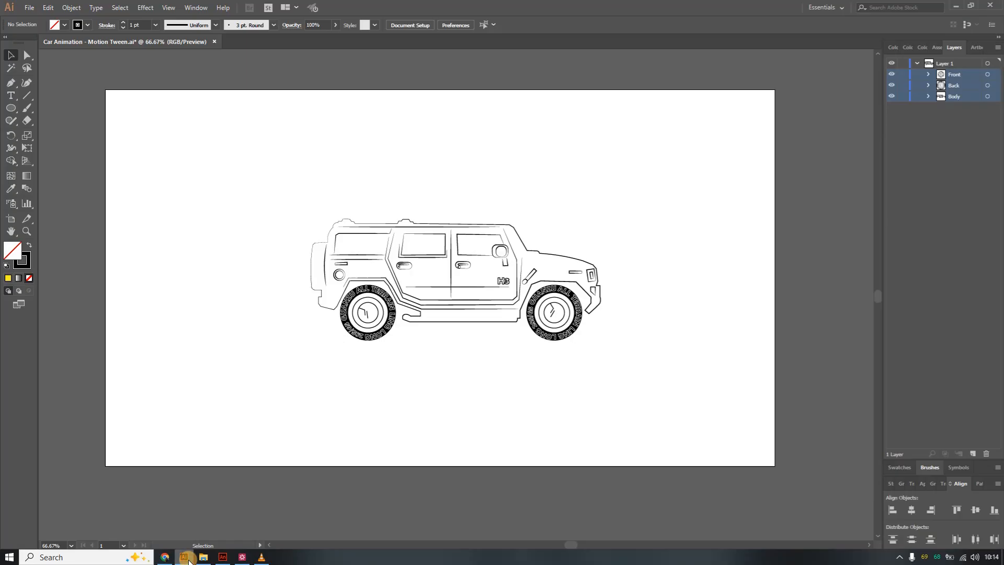
pyautogui.click(589, 280)
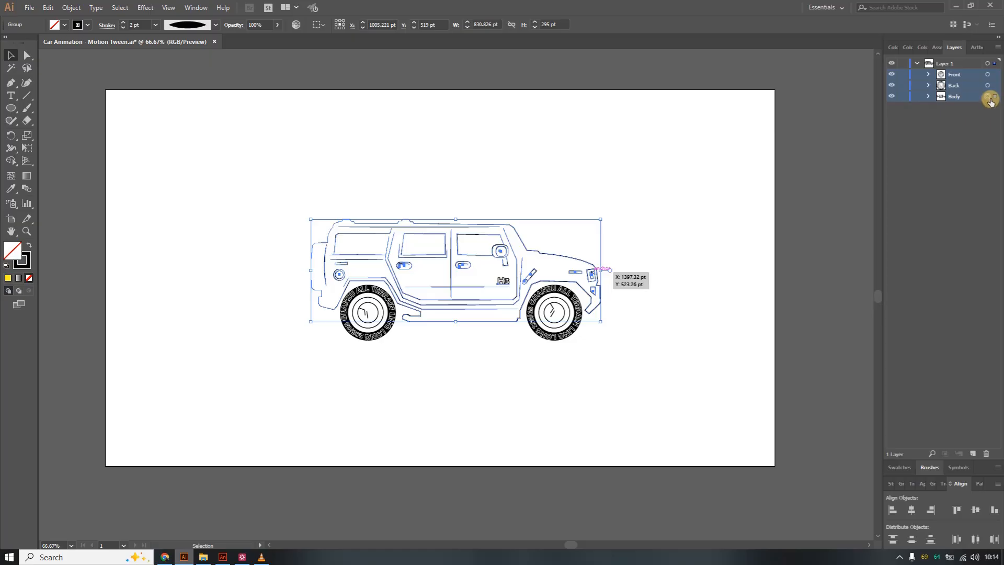
pyautogui.click(939, 137)
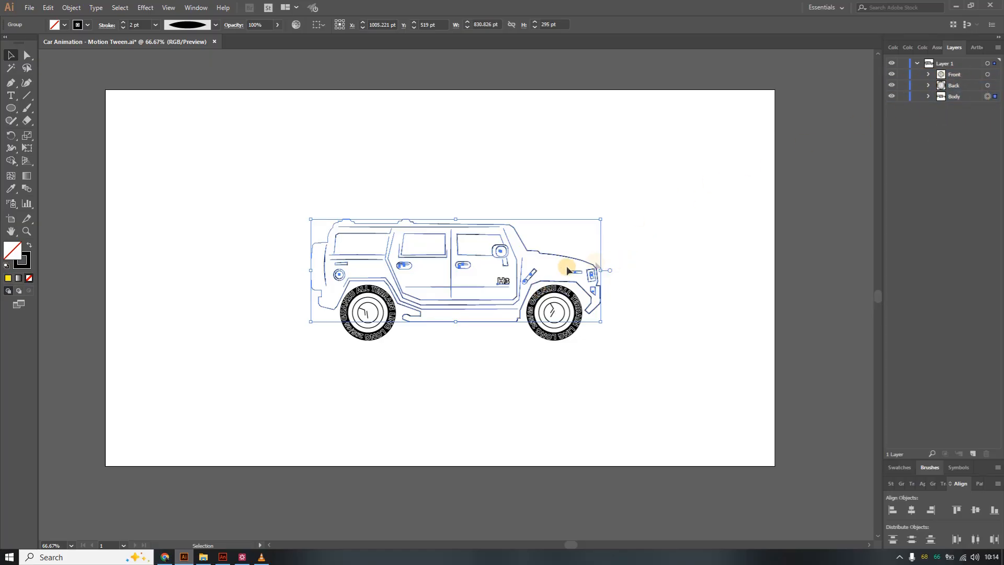
pyautogui.click(572, 333)
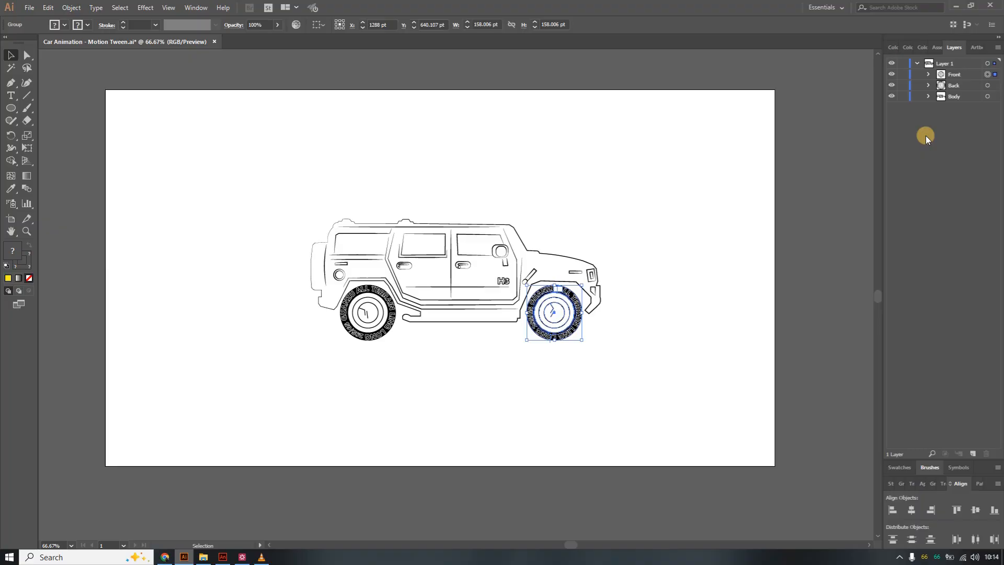
pyautogui.moveTo(988, 128); pyautogui.dragTo(931, 75)
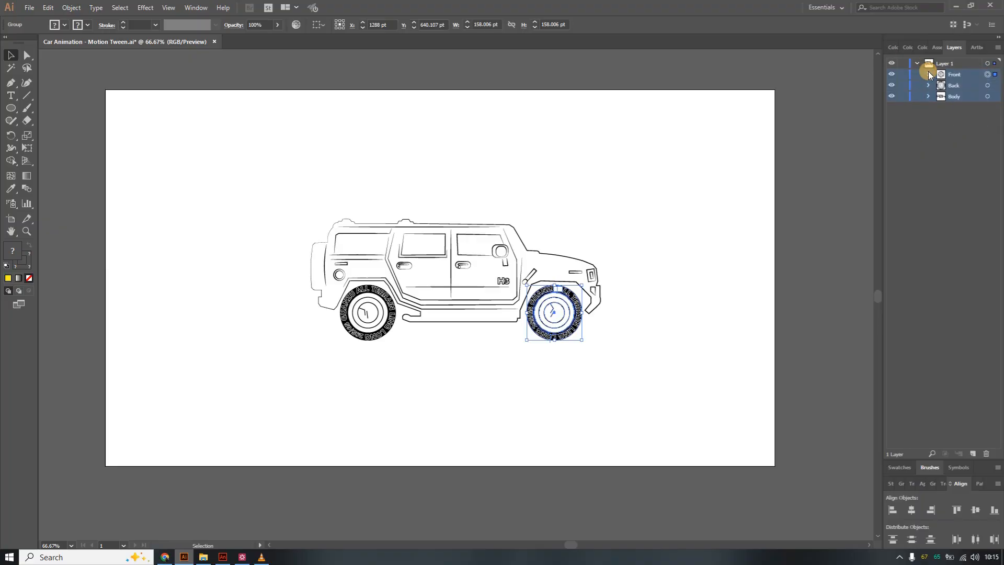
pyautogui.click(579, 205)
pyautogui.moveTo(976, 123); pyautogui.dragTo(941, 75)
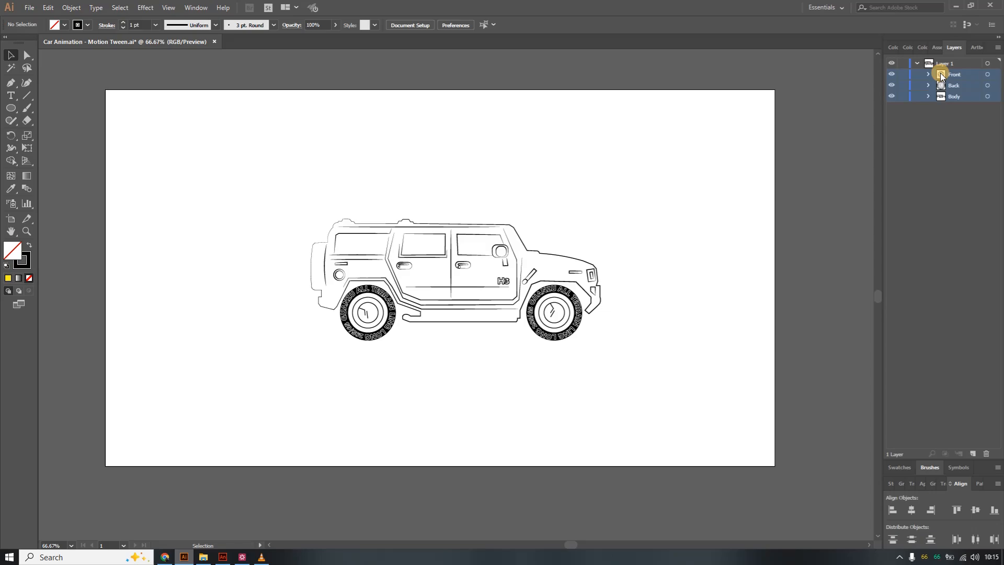
pyautogui.click(997, 48)
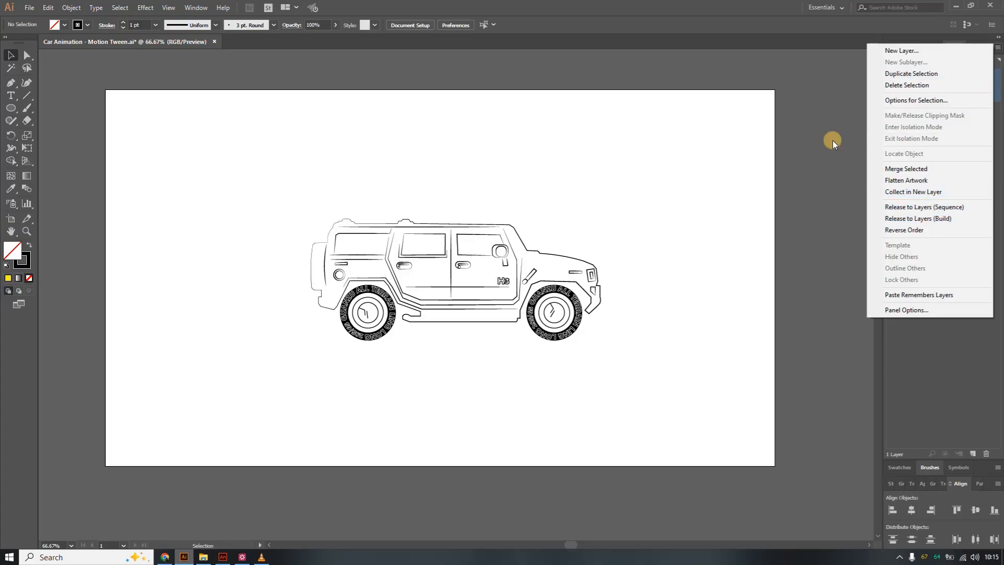
pyautogui.click(685, 209)
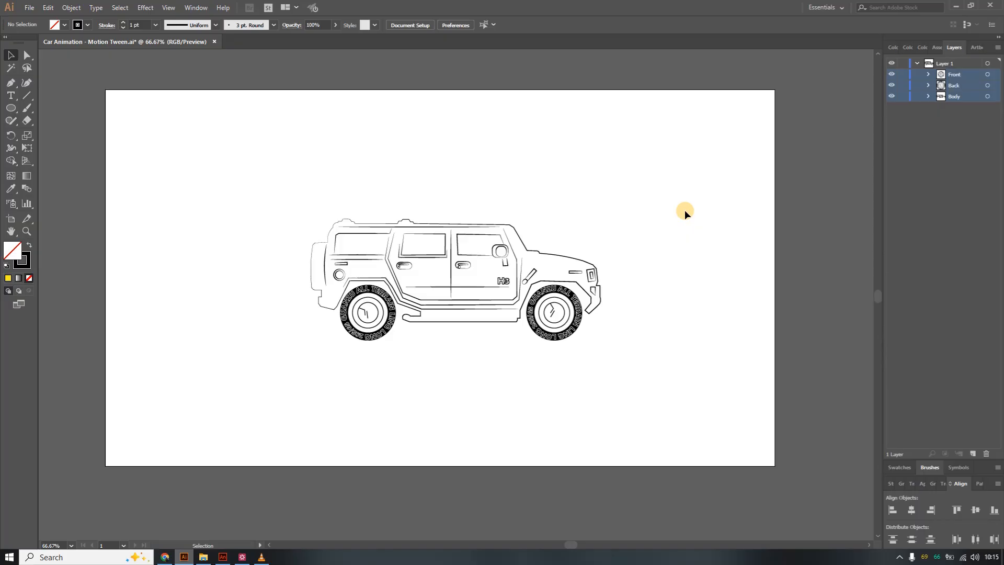
pyautogui.click(968, 152)
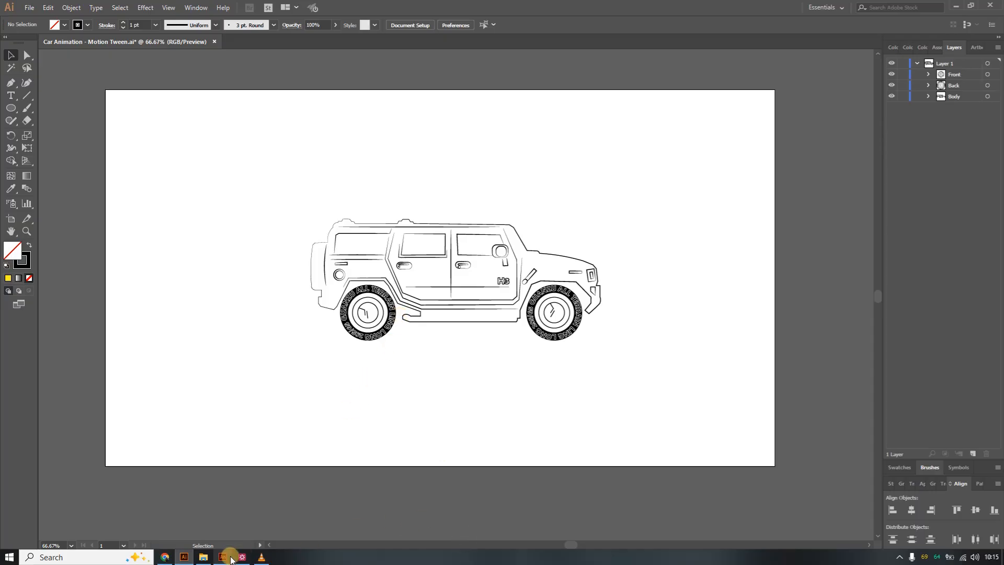
pyautogui.click(223, 557)
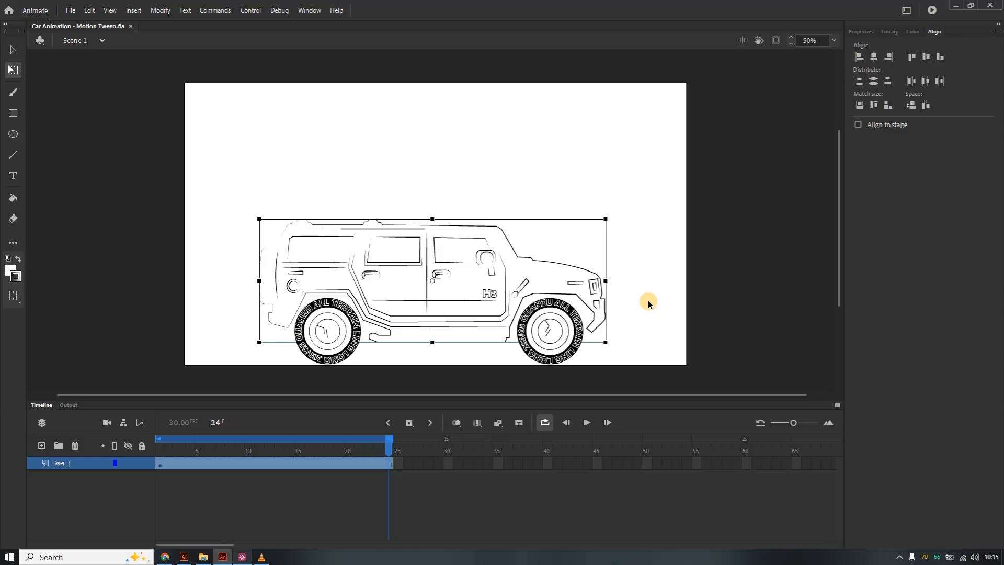
# Select the rear wheel on the stage and apply Create Motion Tween to it.
pyautogui.click(648, 303)
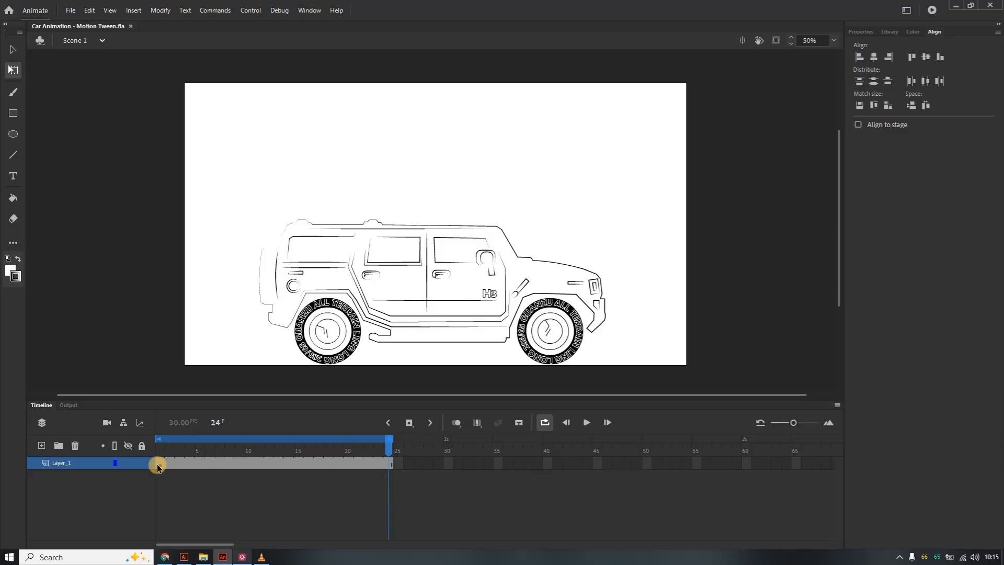
pyautogui.click(346, 353)
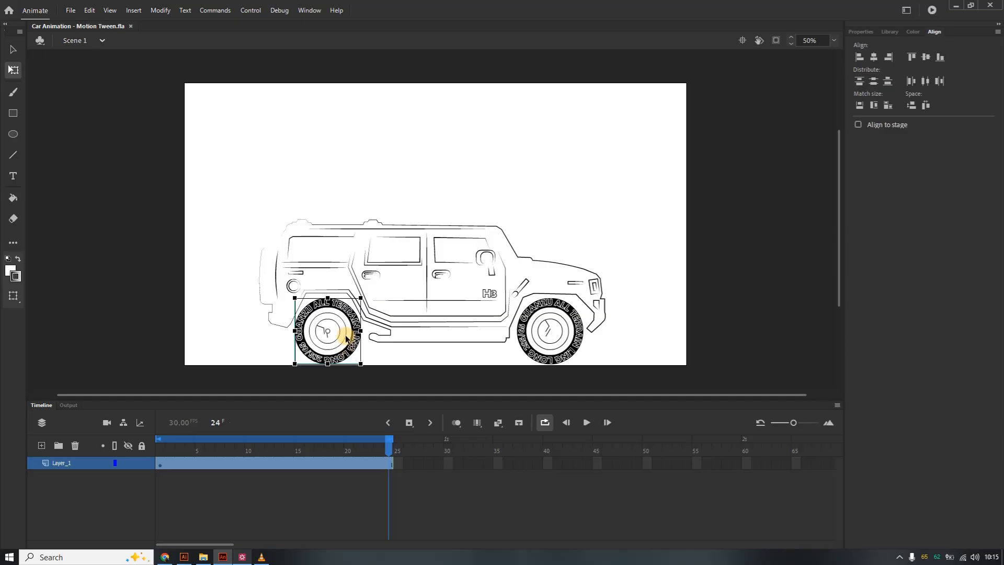
pyautogui.rightClick(346, 339)
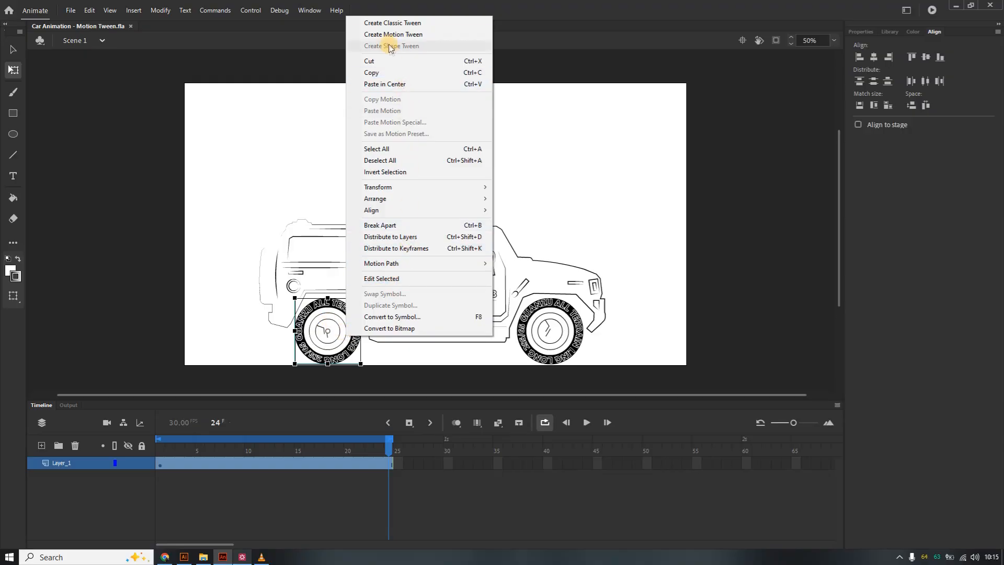
pyautogui.click(401, 35)
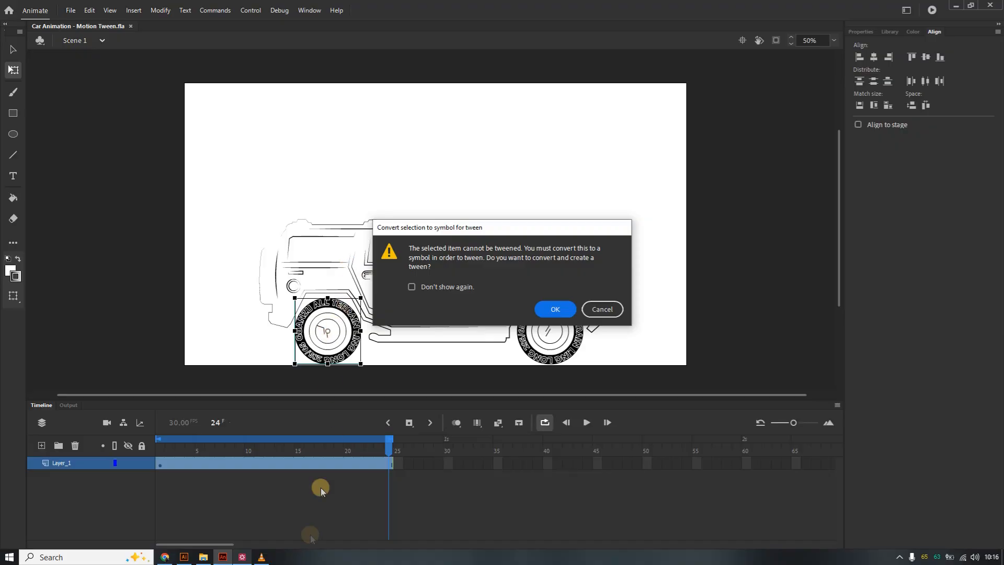
# Inspect the contents of the Back group in Illustrator, then return to Animate.
pyautogui.click(184, 557)
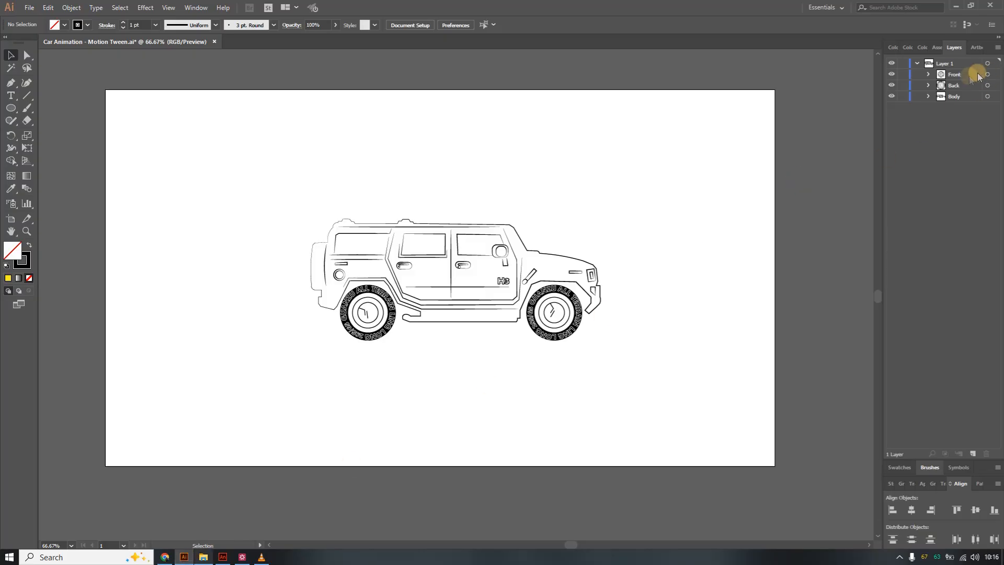
pyautogui.click(928, 86)
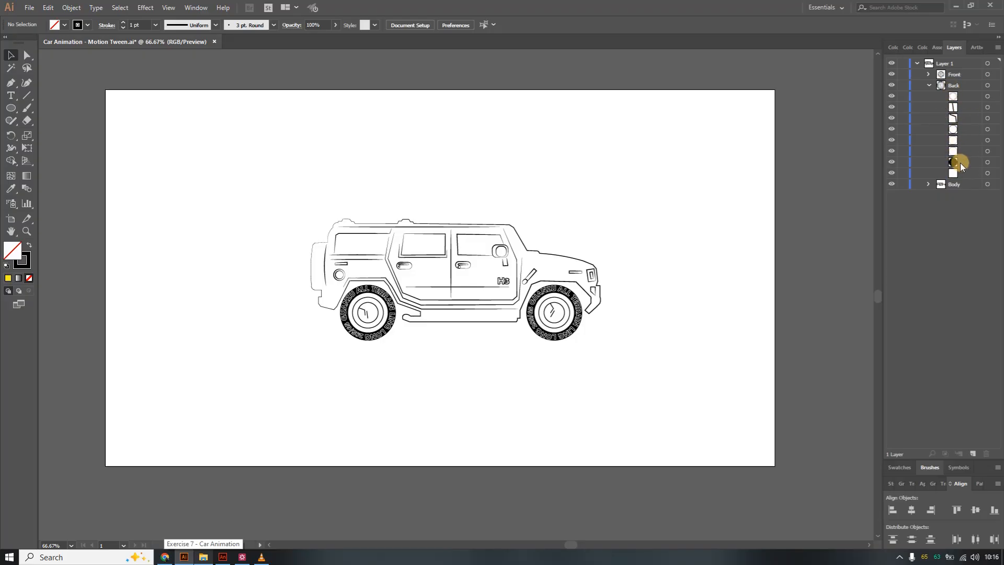
pyautogui.click(930, 85)
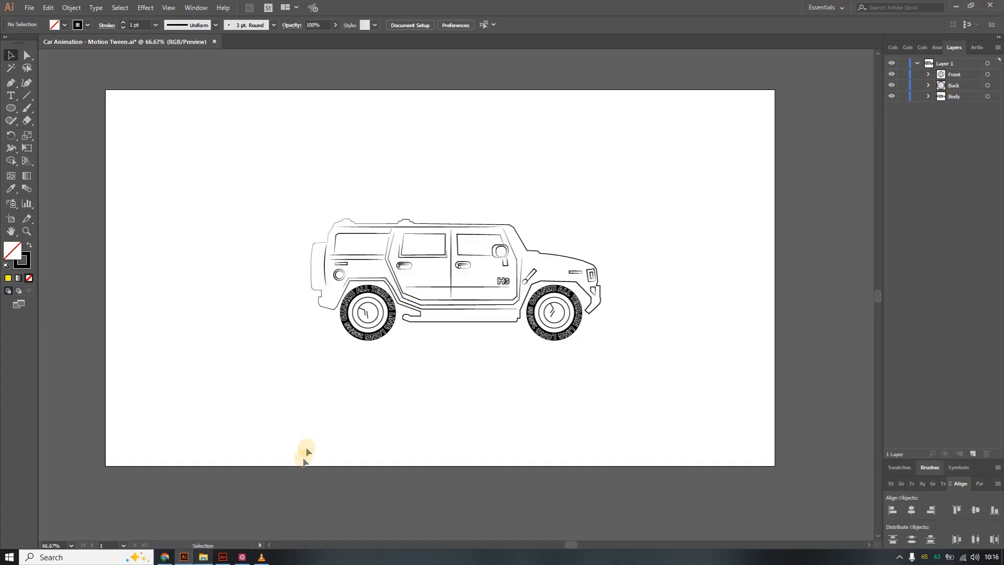
pyautogui.click(222, 558)
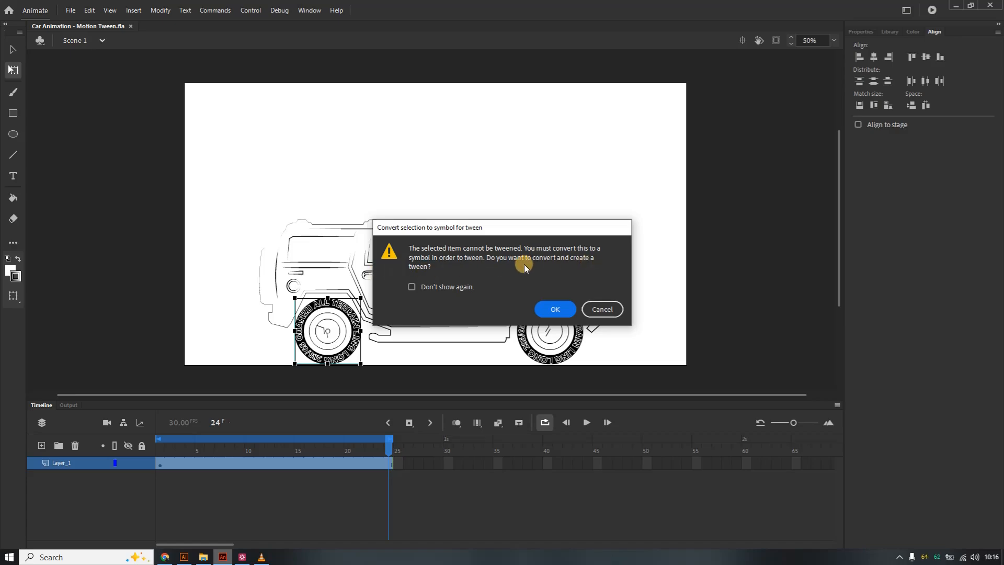
# Accept converting the rear wheel to a symbol for the tween and rename its new layer HindWheel.
pyautogui.click(548, 308)
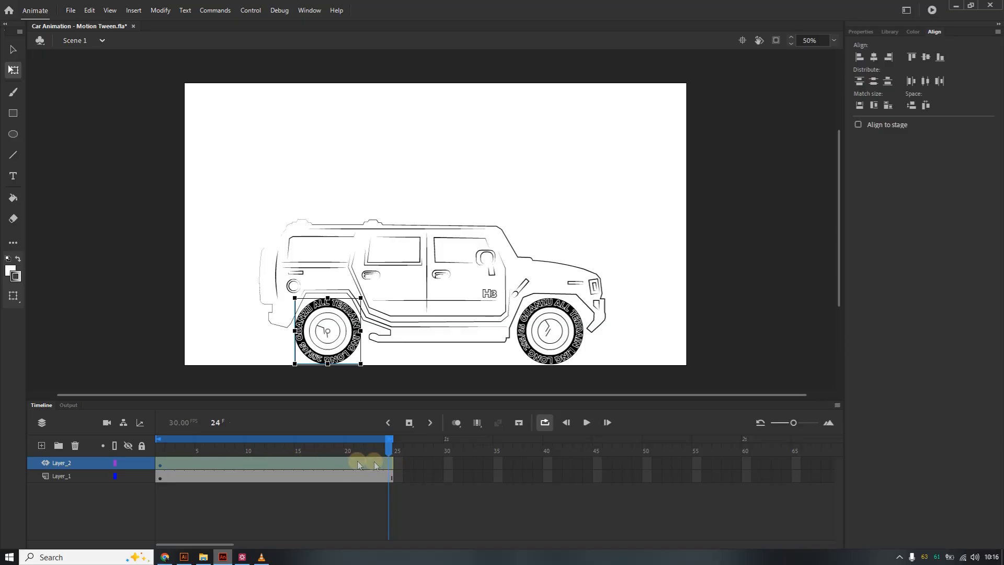
pyautogui.click(543, 424)
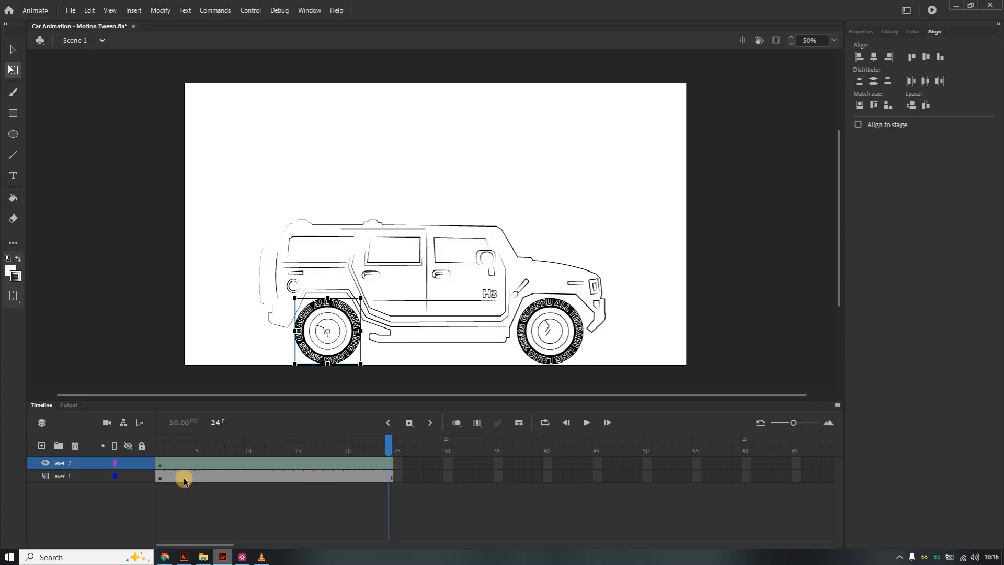
pyautogui.doubleClick(70, 463)
pyautogui.write('Hi')
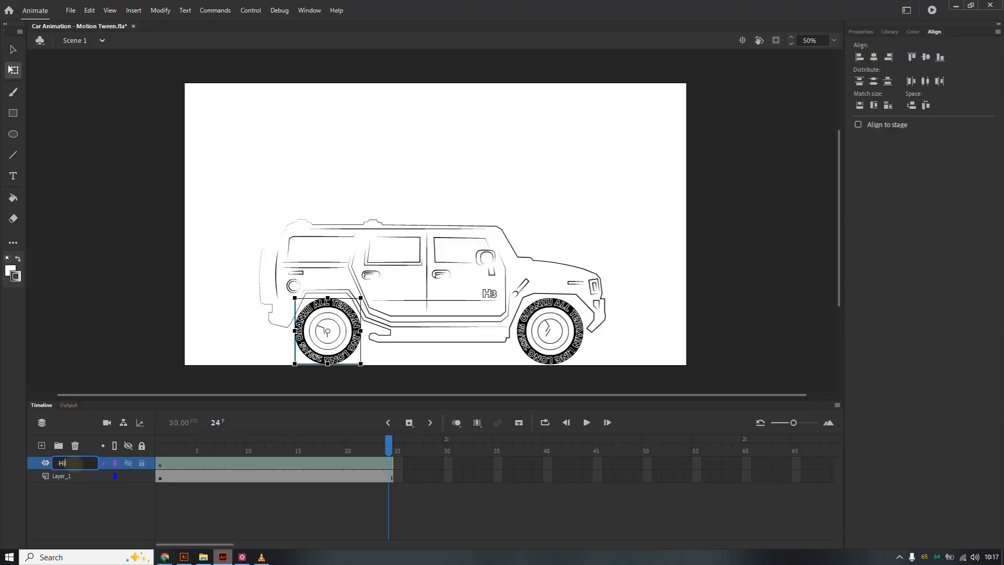
pyautogui.write('nd Wheel')
pyautogui.press('BackSpace')
pyautogui.click(337, 350)
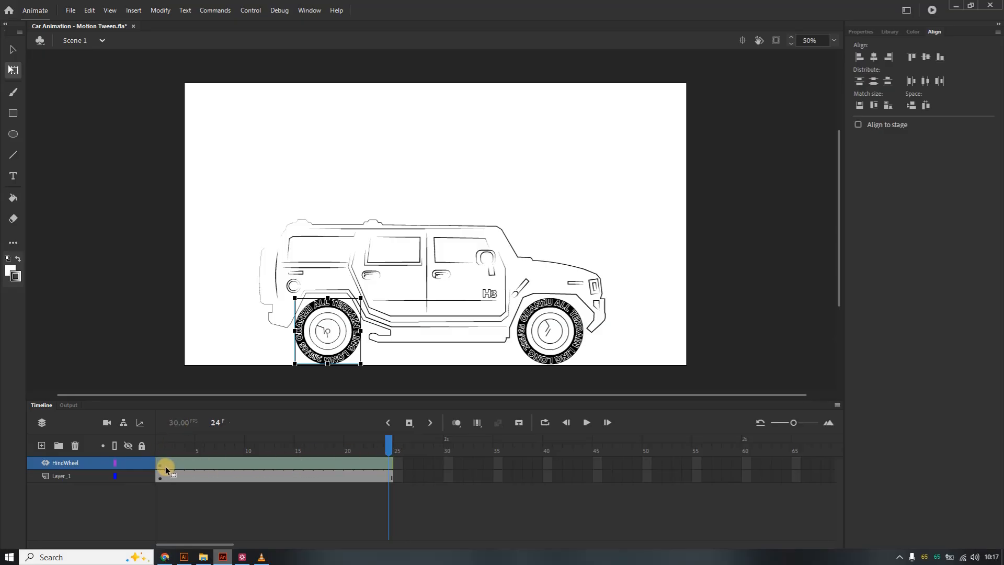
# Select the HindWheel frames 1 to 24, turn on looping and play back the timeline to preview it.
pyautogui.moveTo(162, 466); pyautogui.dragTo(394, 466)
pyautogui.click(545, 423)
pyautogui.click(585, 422)
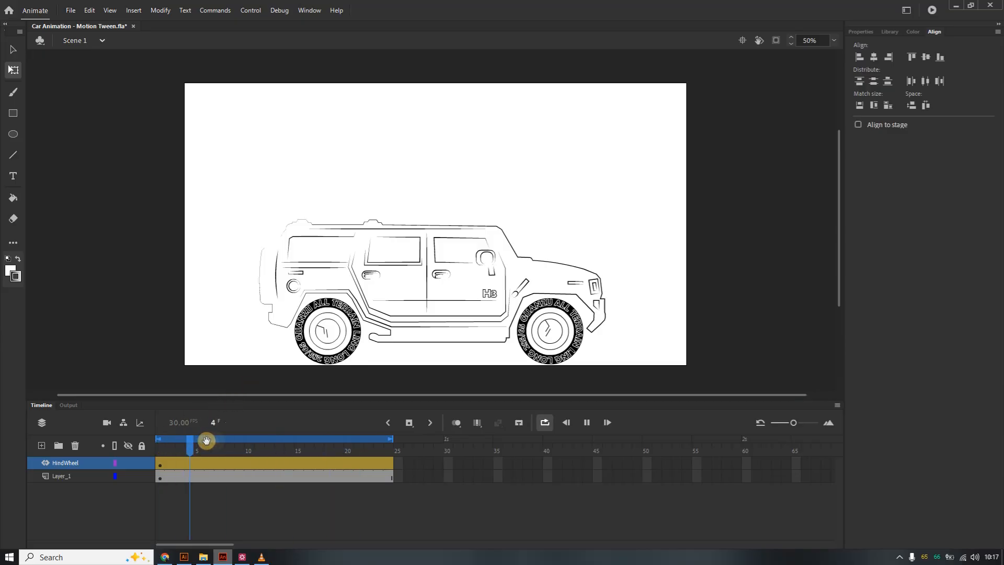
pyautogui.click(585, 422)
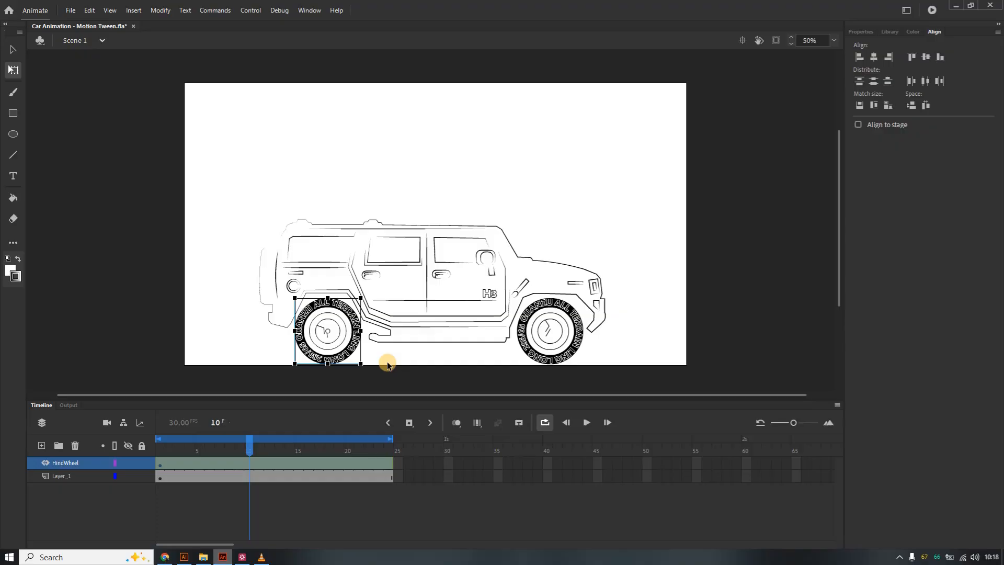
pyautogui.click(389, 462)
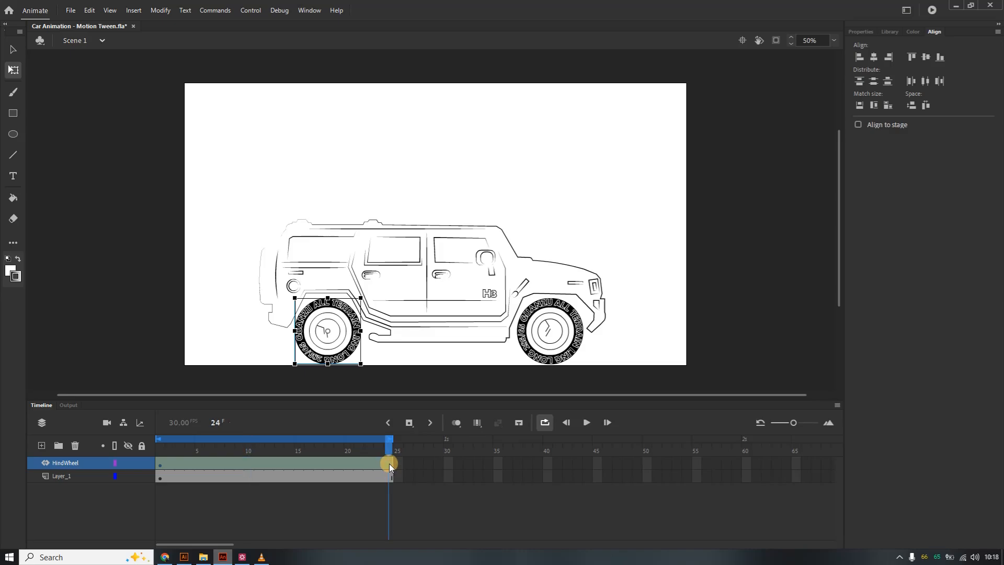
# Rotate the rear wheel 90° counterclockwise at frame 24 of the HindWheel tween and play the timeline to preview it.
pyautogui.rightClick(390, 464)
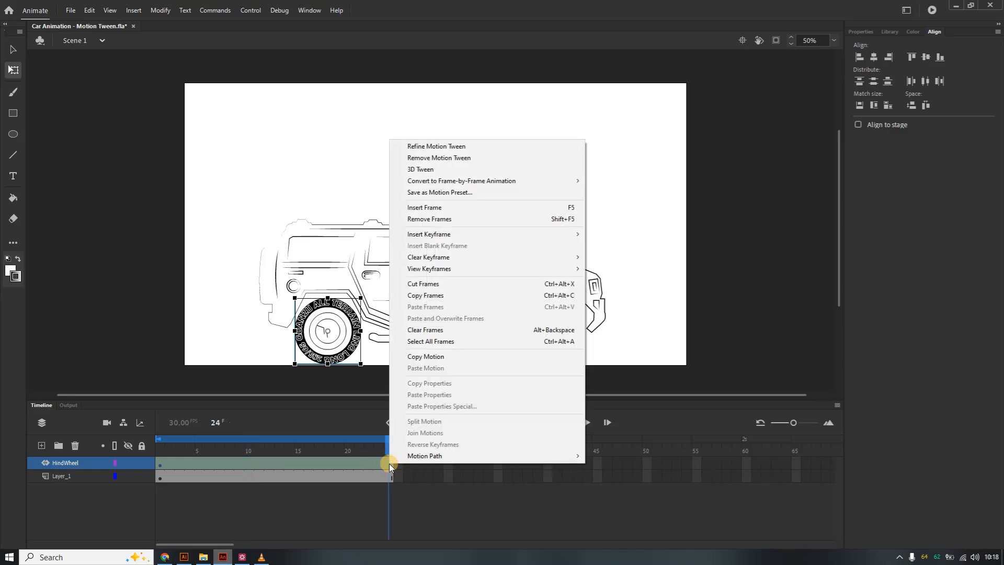
pyautogui.moveTo(438, 183)
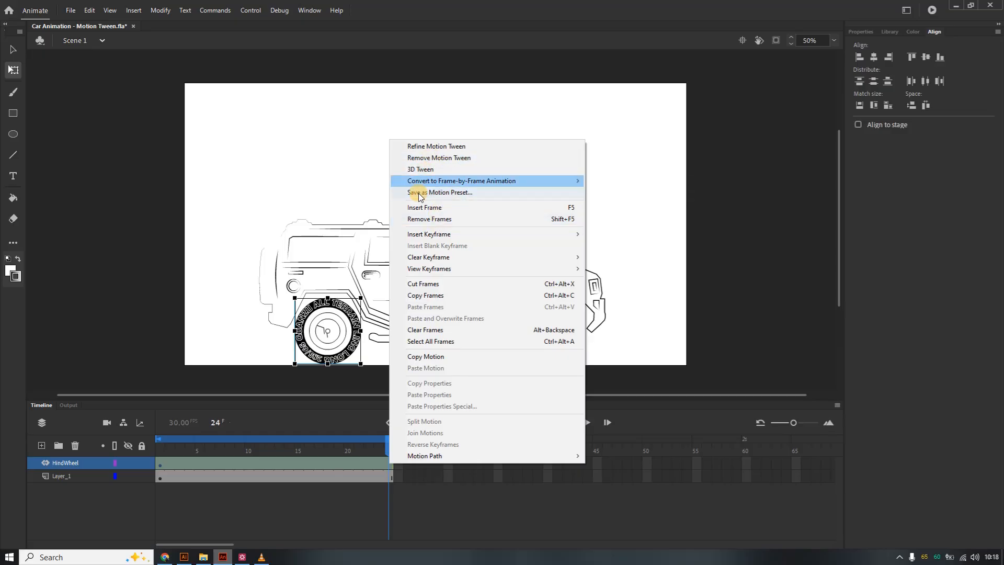
pyautogui.click(328, 340)
pyautogui.rightClick(329, 333)
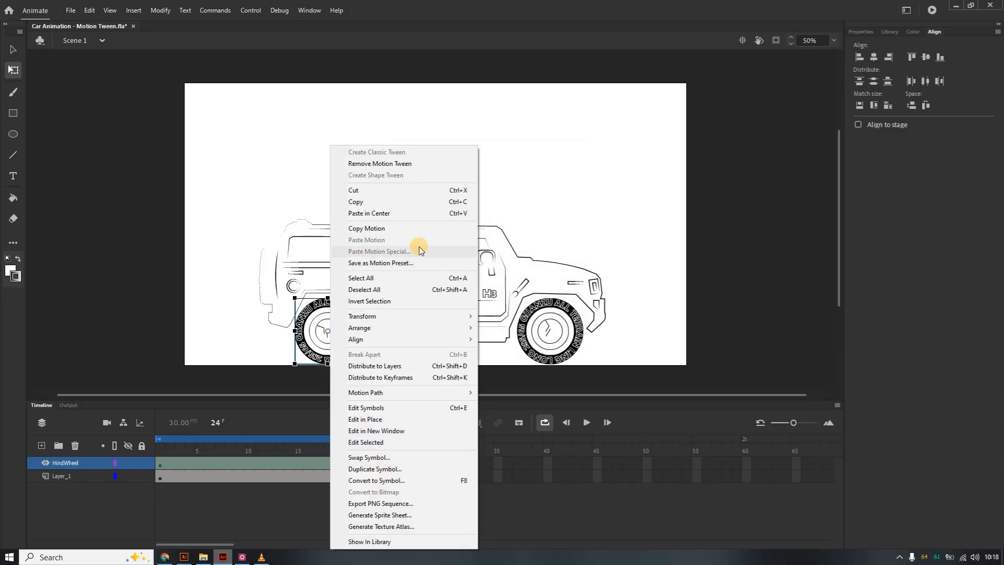
pyautogui.moveTo(436, 316)
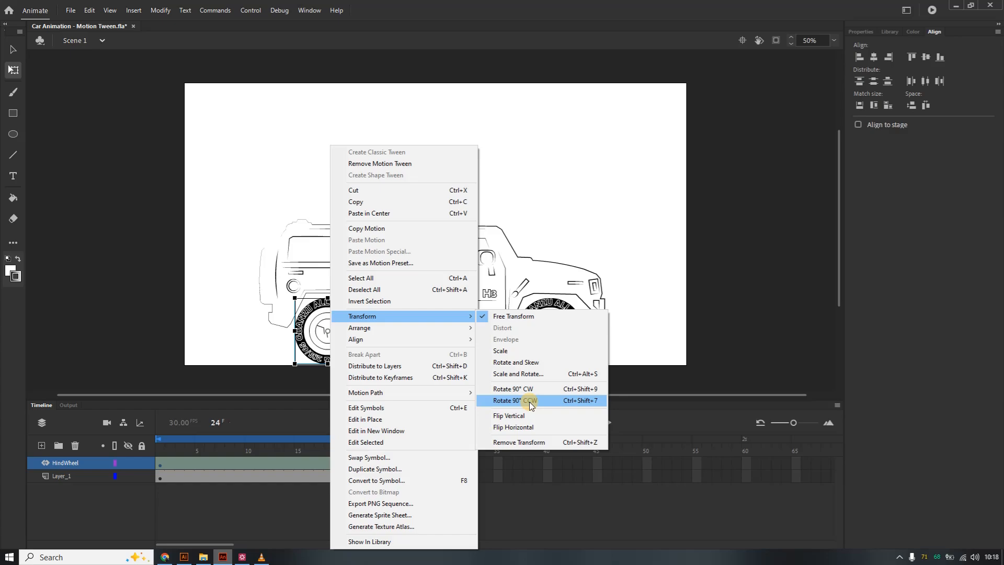
pyautogui.click(527, 365)
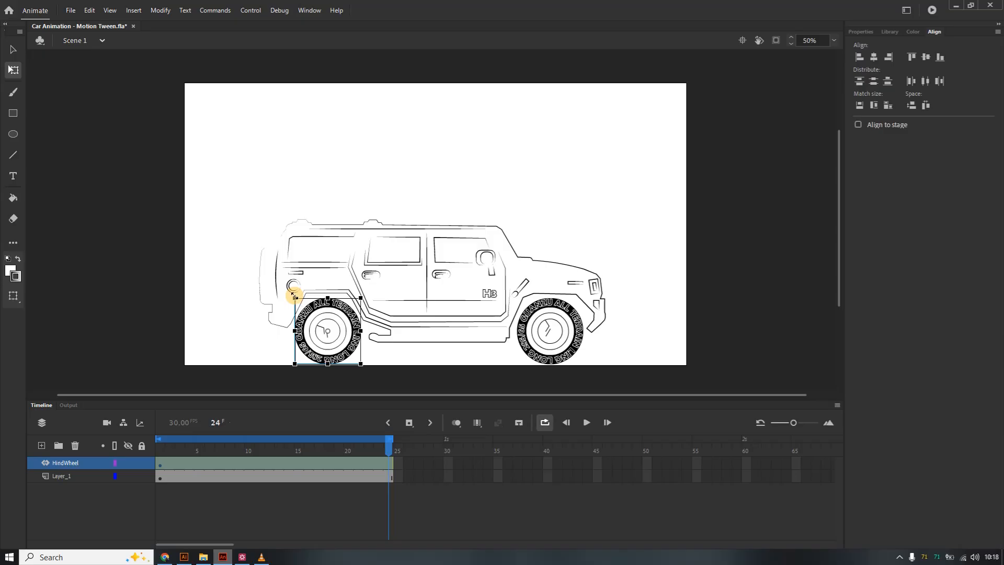
pyautogui.rightClick(341, 326)
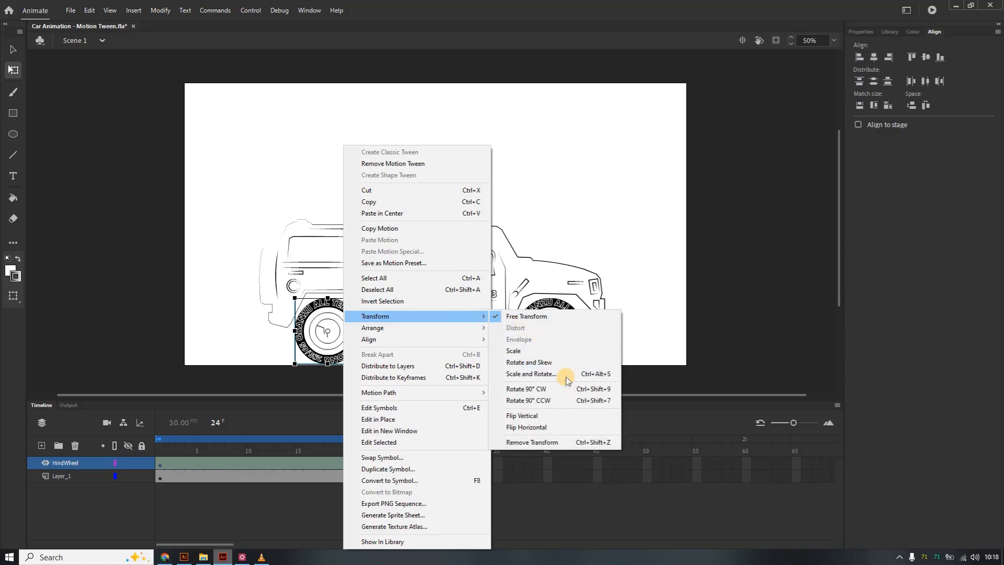
pyautogui.click(557, 404)
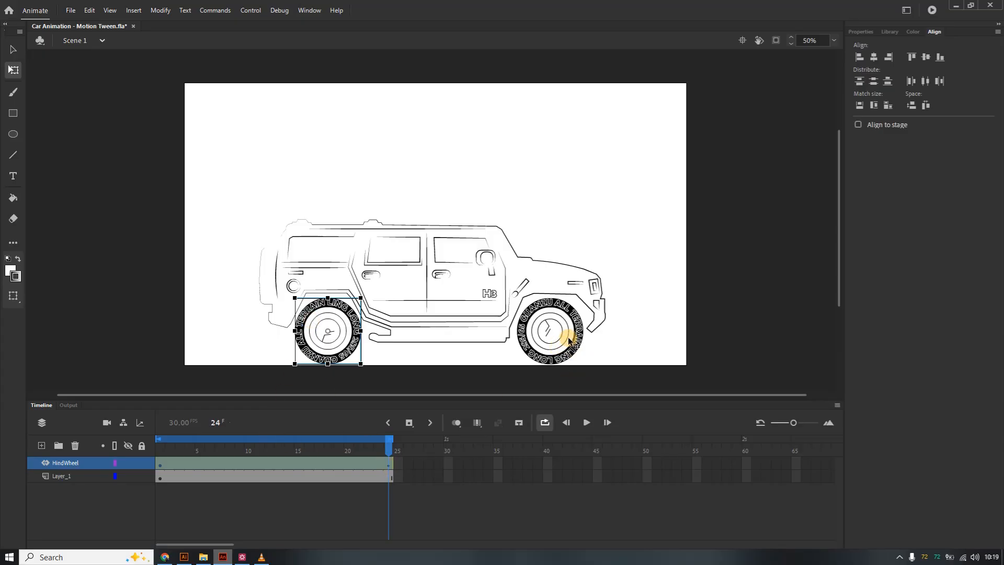
pyautogui.click(586, 424)
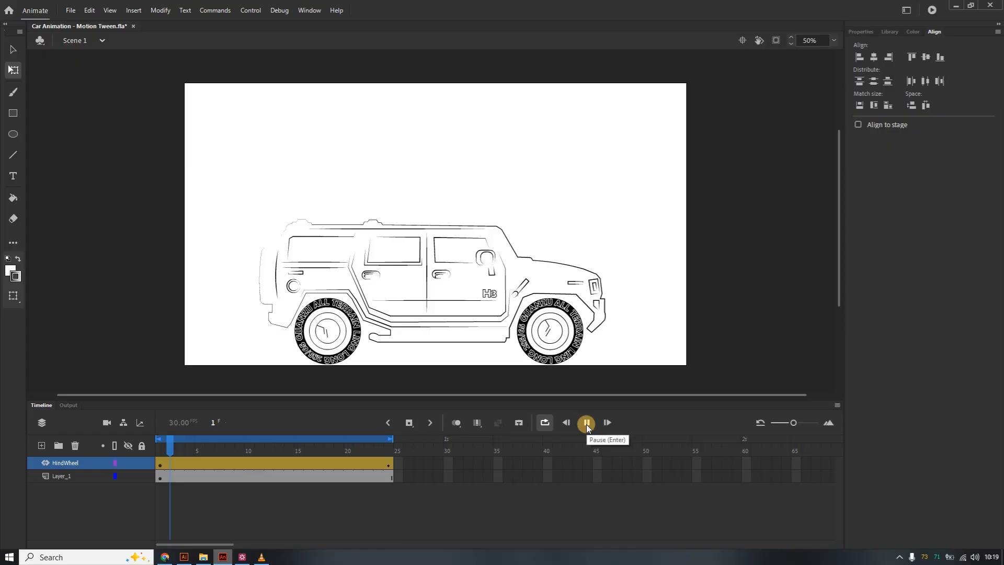
pyautogui.click(586, 424)
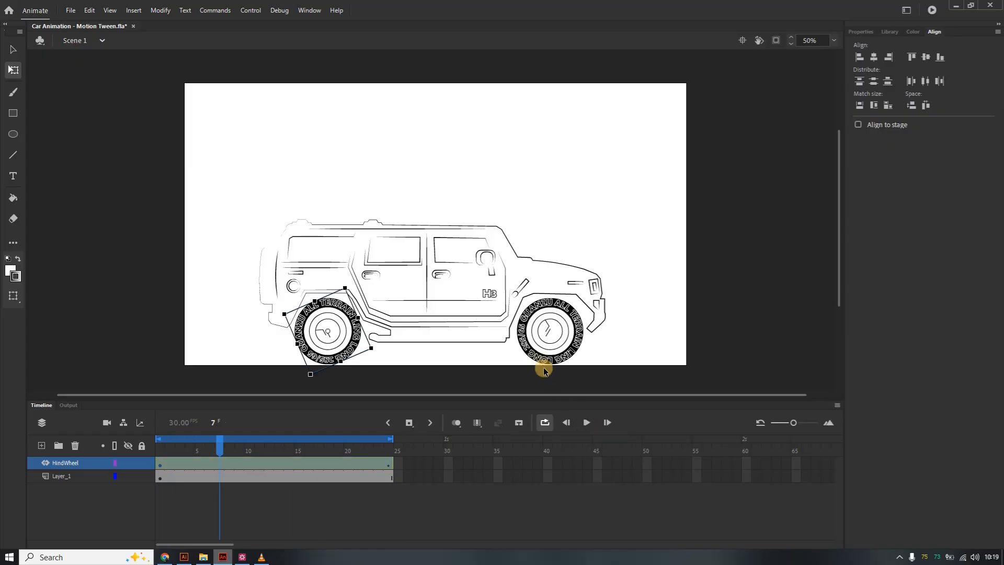
# Select the front wheel at frame 7, apply Create Motion Tween, and accept converting it to a symbol.
pyautogui.click(544, 333)
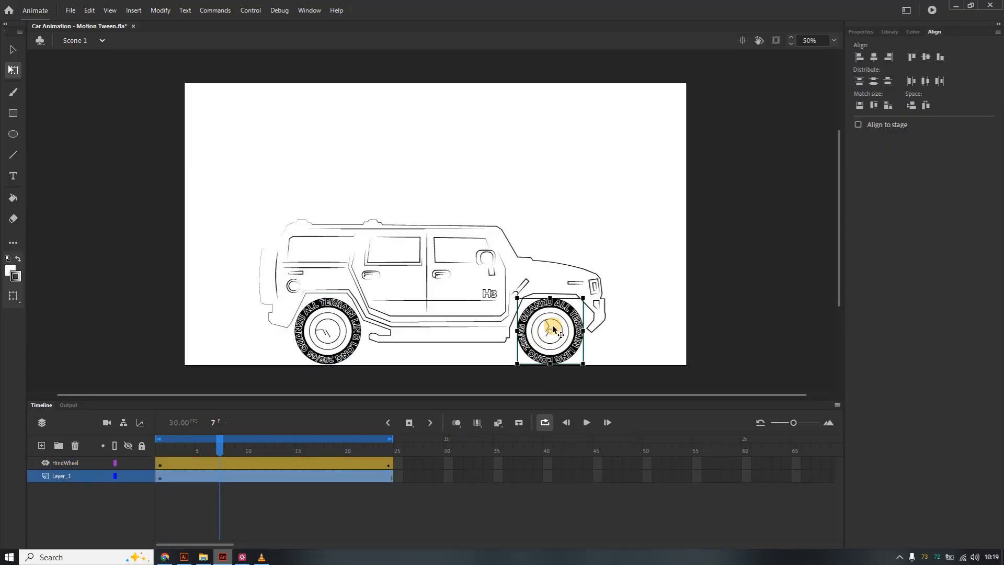
pyautogui.rightClick(550, 326)
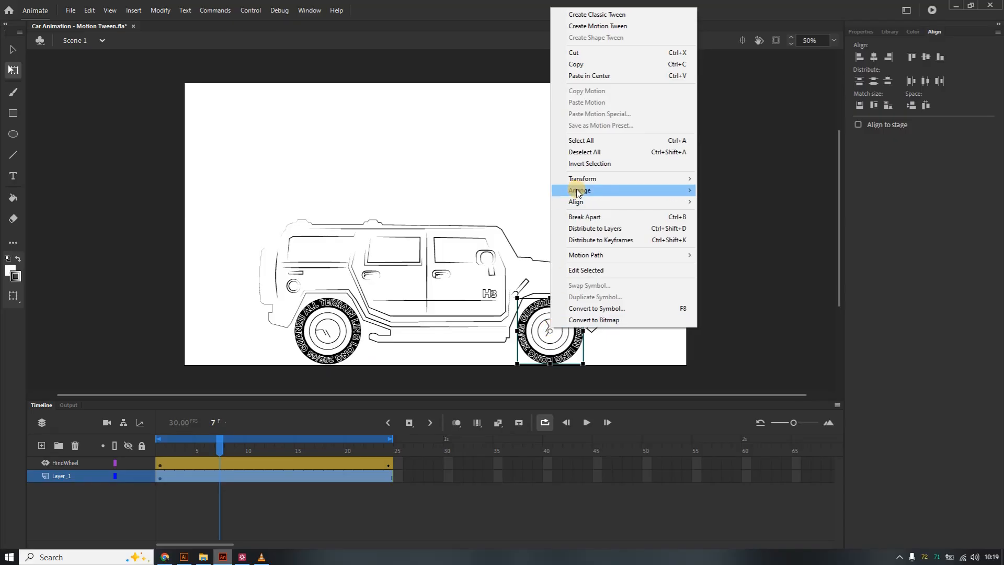
pyautogui.moveTo(603, 191)
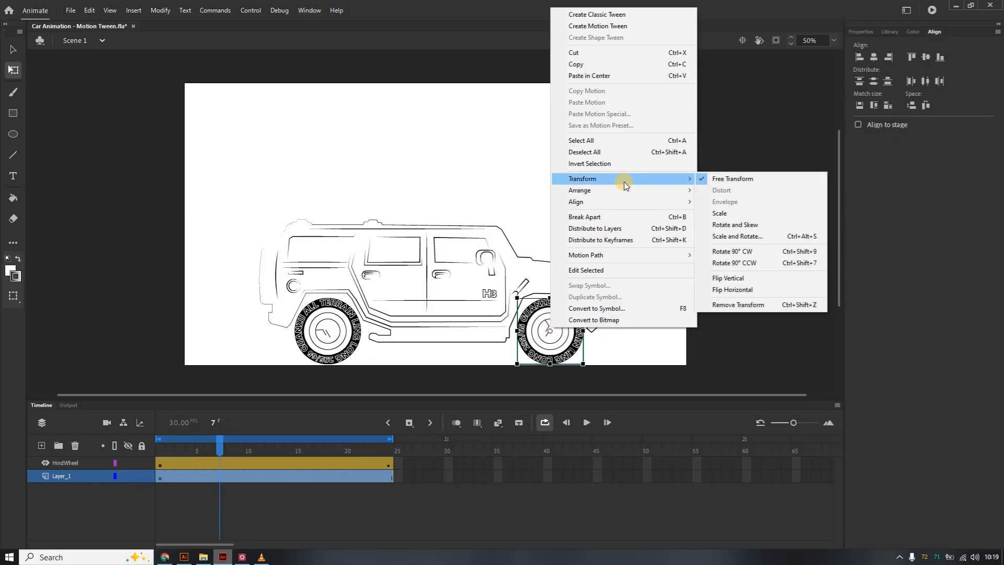
pyautogui.click(589, 27)
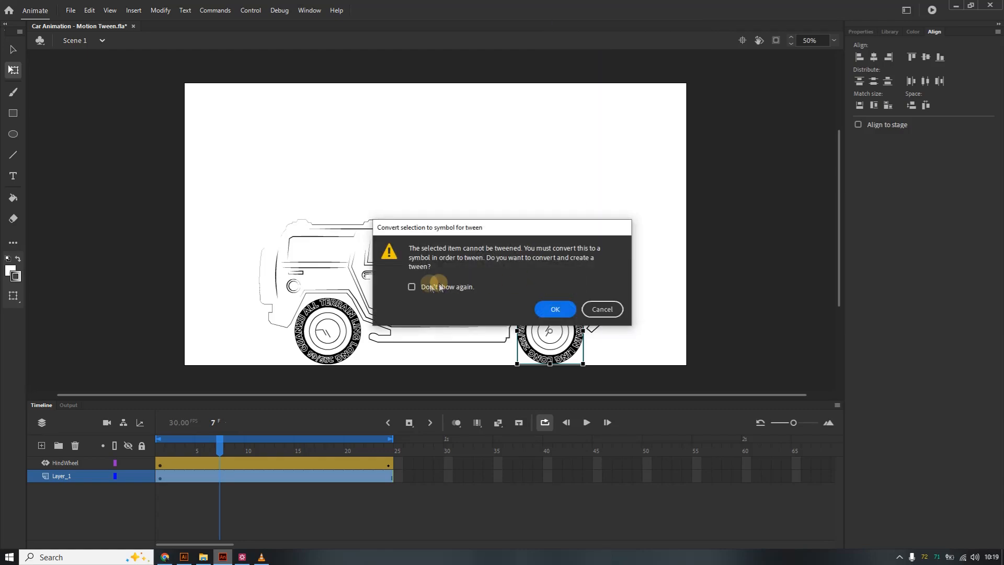
pyautogui.click(555, 310)
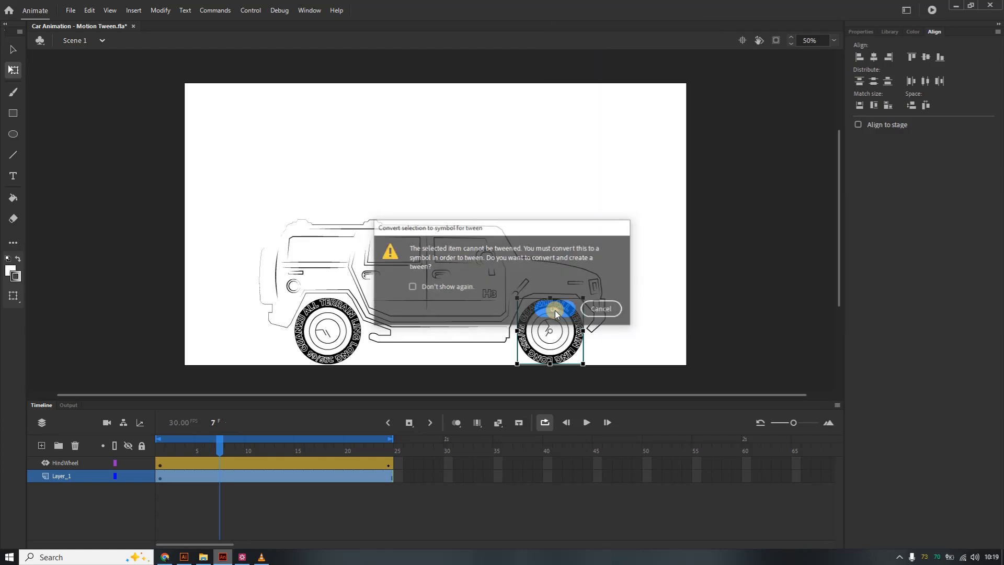
# Try rotating the front wheel 90° clockwise at frame 7, then undo the rotation.
pyautogui.rightClick(563, 317)
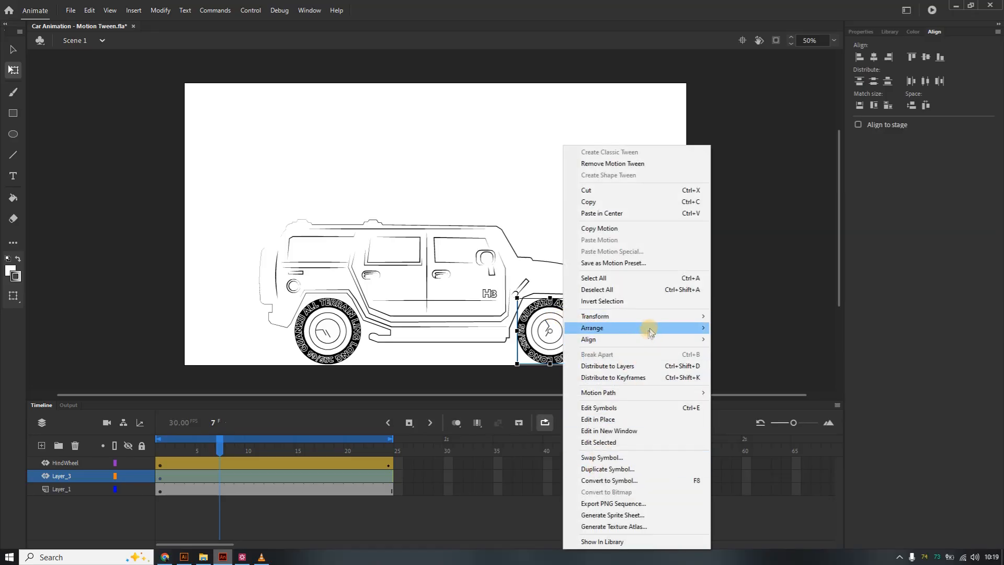
pyautogui.moveTo(675, 316)
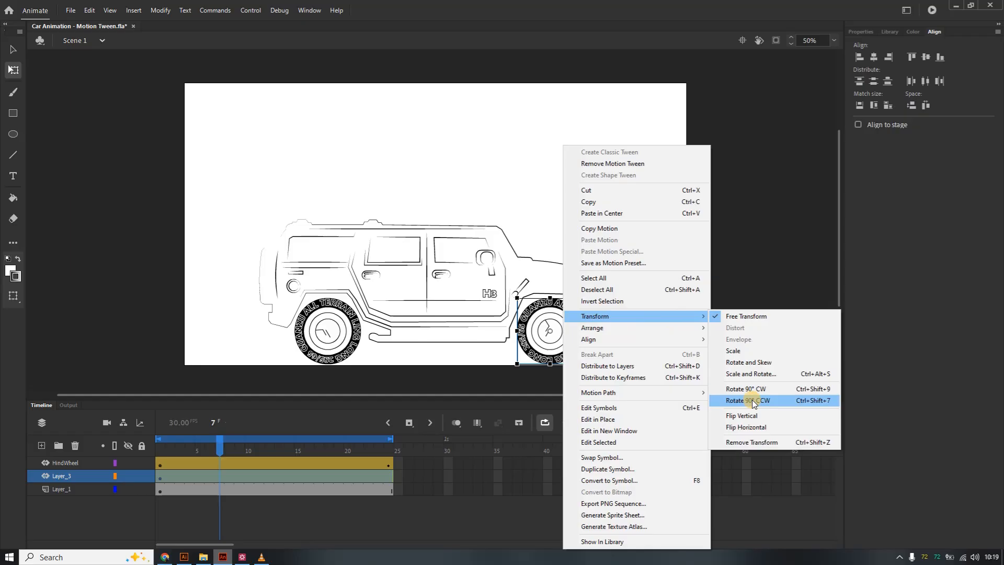
pyautogui.click(764, 390)
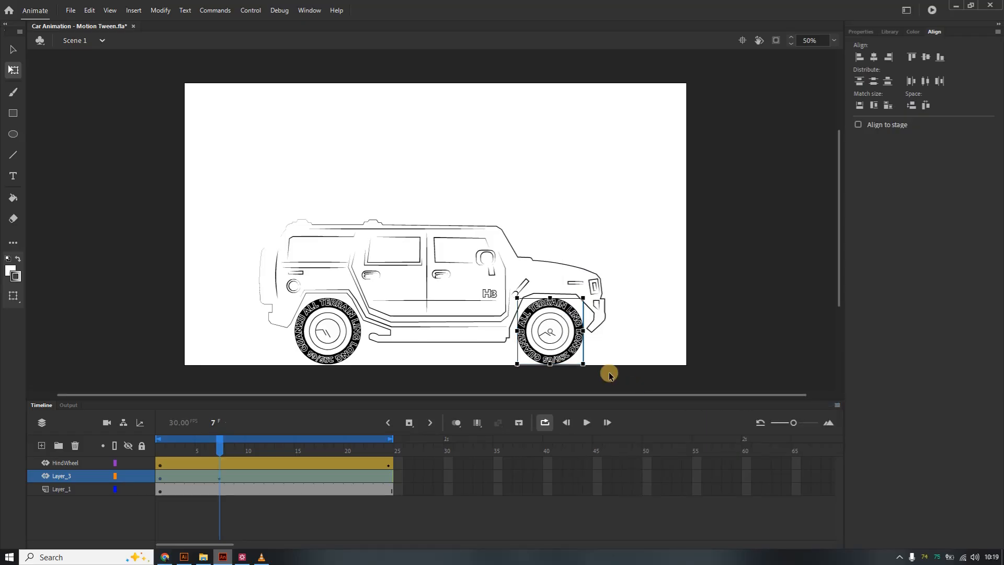
pyautogui.hotkey('ctrl', 'z')
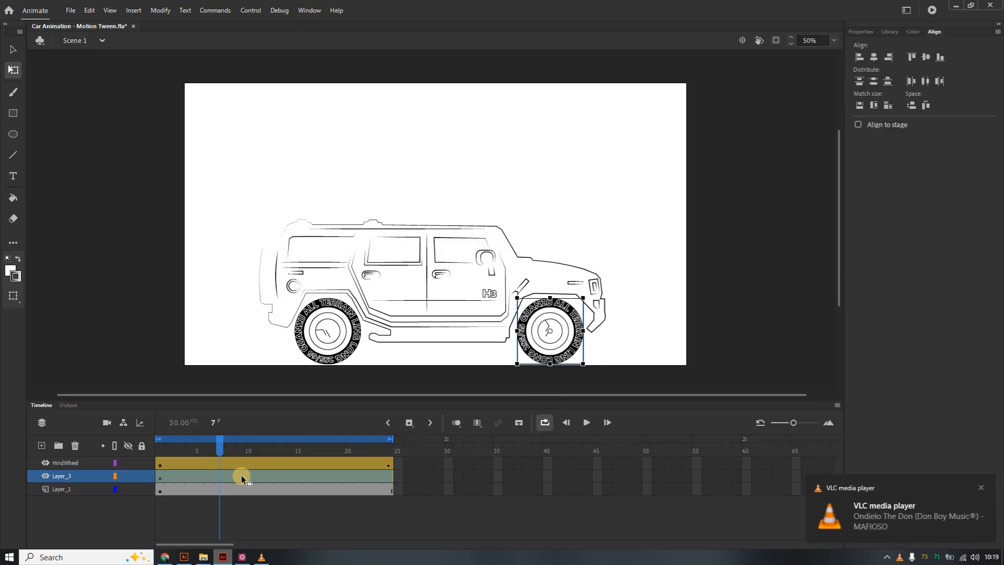
# Try rotating the rear wheel 90° clockwise at frame 12, preview the playback, and undo the changes.
pyautogui.moveTo(259, 473); pyautogui.dragTo(268, 475)
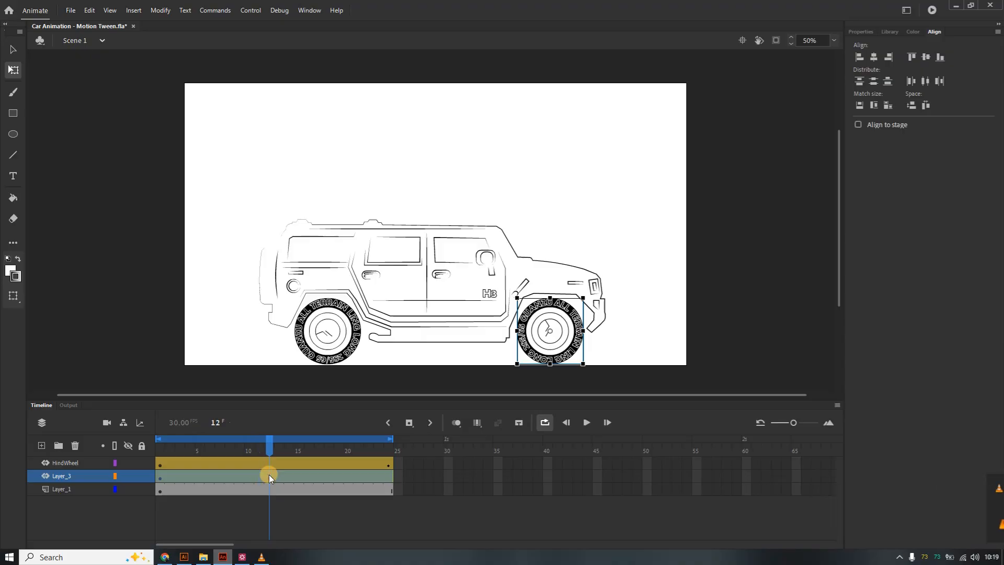
pyautogui.rightClick(269, 475)
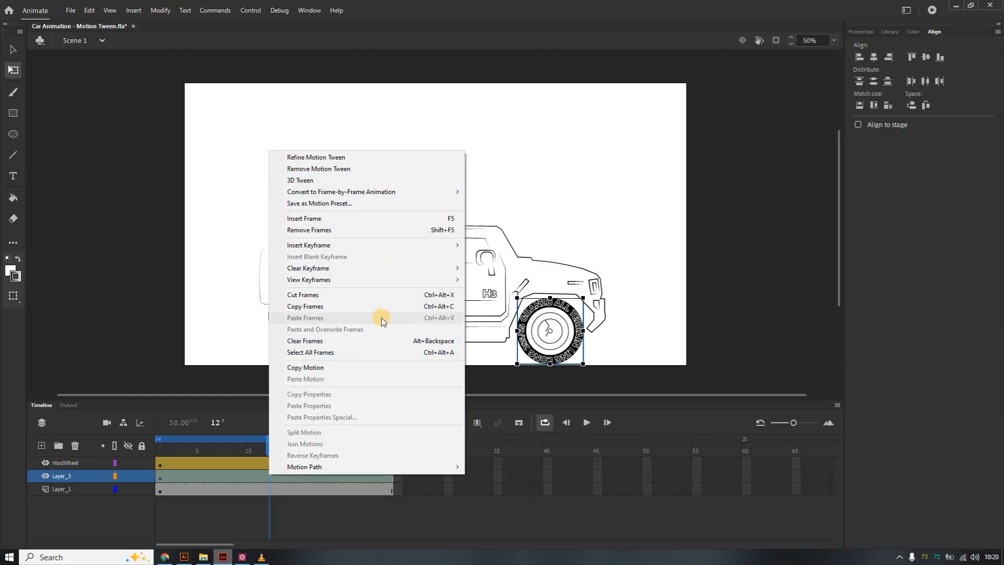
pyautogui.click(259, 290)
pyautogui.click(327, 334)
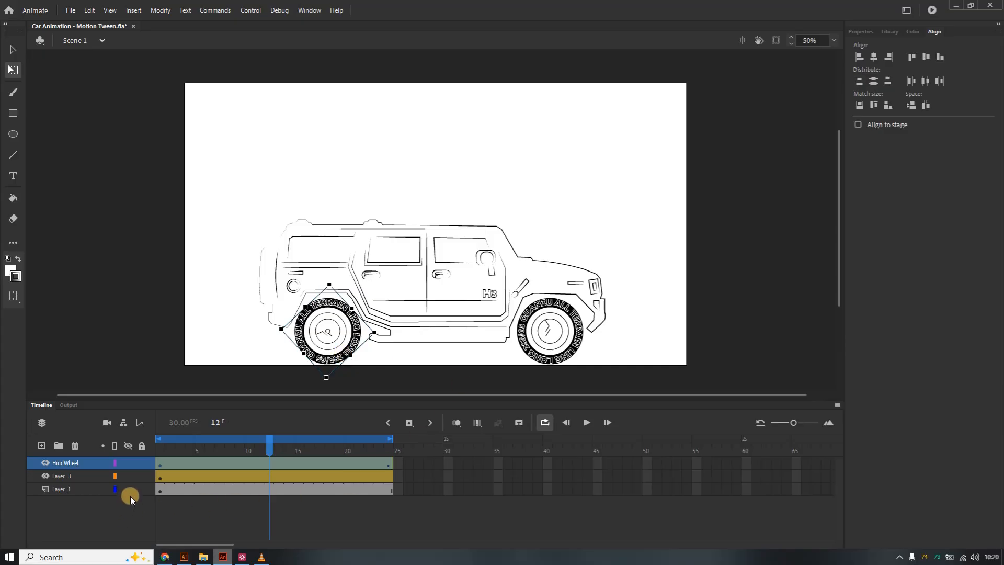
pyautogui.rightClick(328, 328)
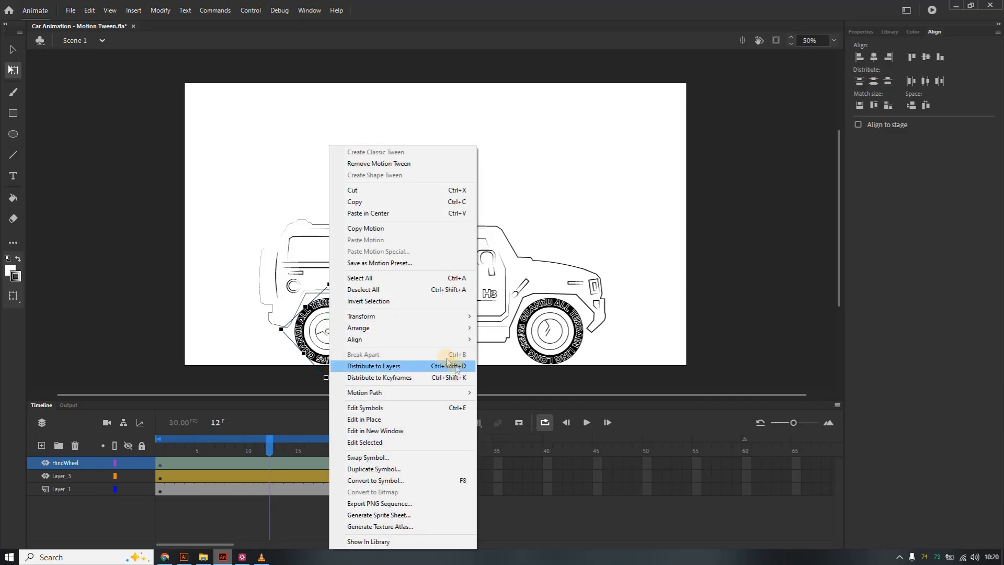
pyautogui.moveTo(439, 316)
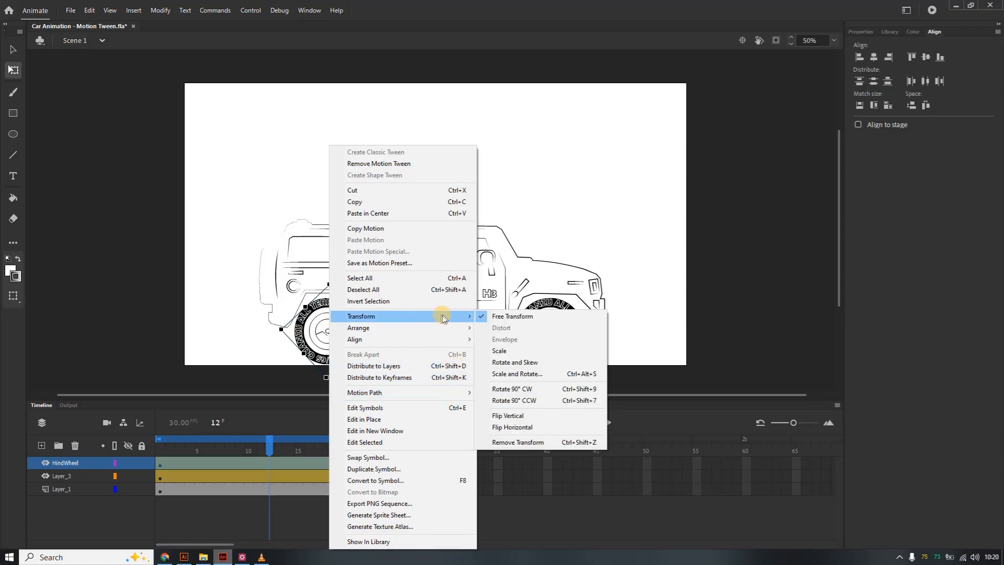
pyautogui.click(552, 392)
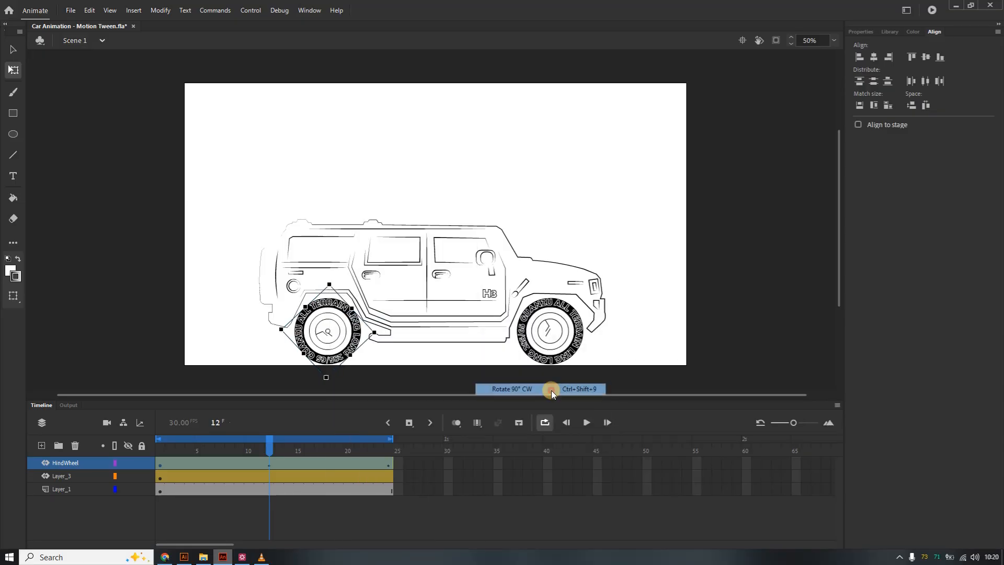
pyautogui.click(267, 469)
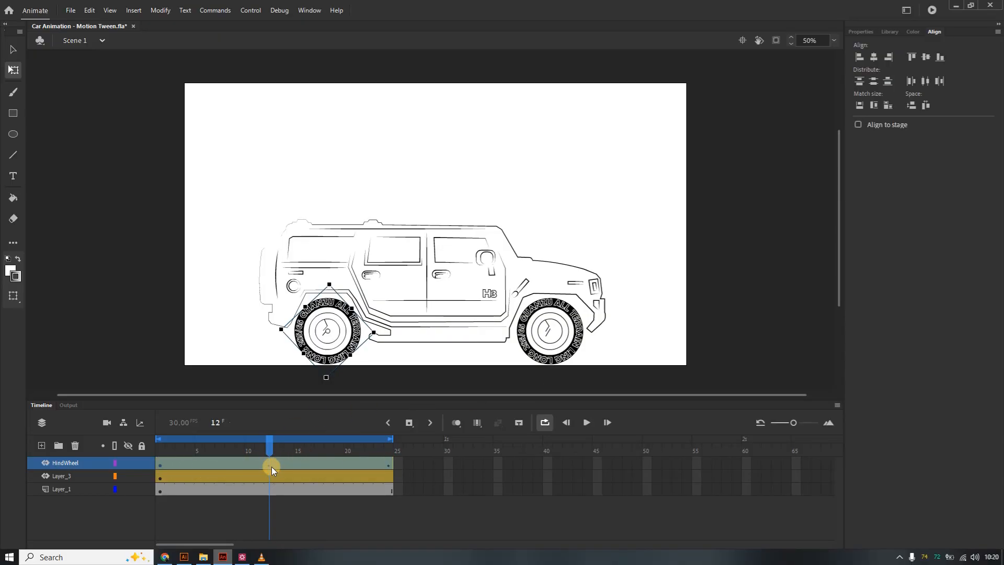
pyautogui.click(586, 422)
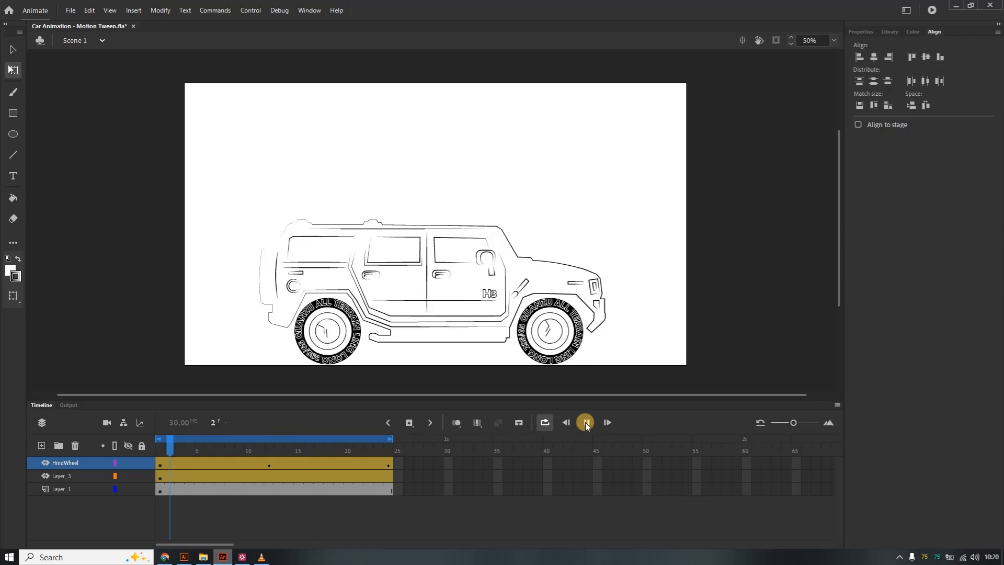
pyautogui.click(584, 424)
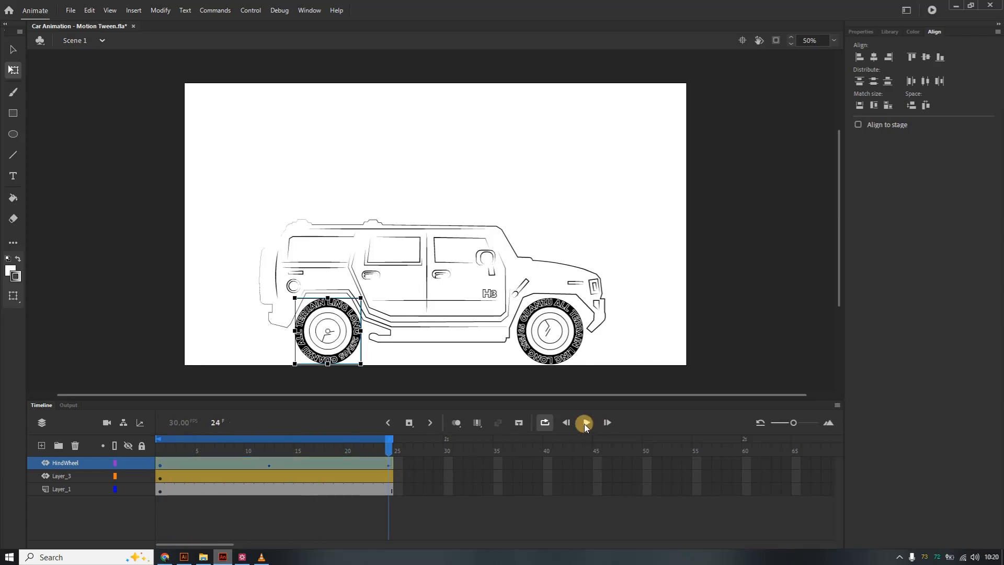
pyautogui.hotkey('ctrl', 'z')
pyautogui.hotkey('ctrl', 'z')
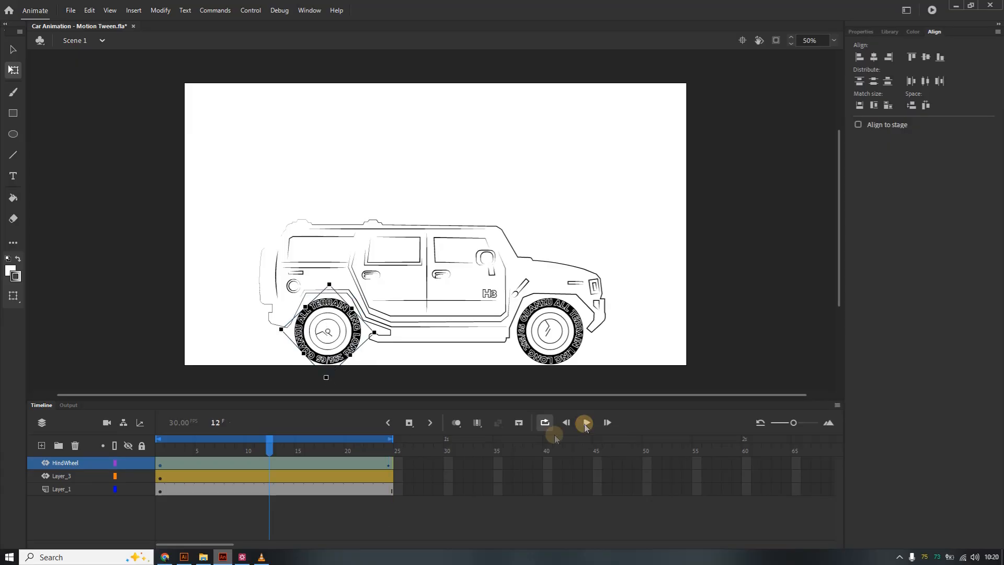
# Select the front wheel at frame 12 and rotate it 90° counterclockwise.
pyautogui.click(548, 343)
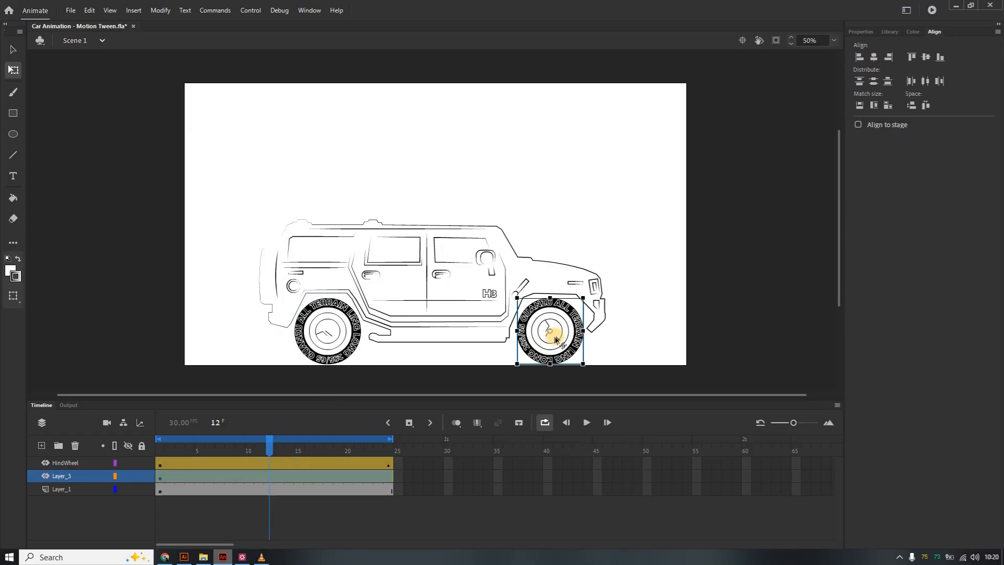
pyautogui.rightClick(557, 334)
pyautogui.moveTo(612, 315)
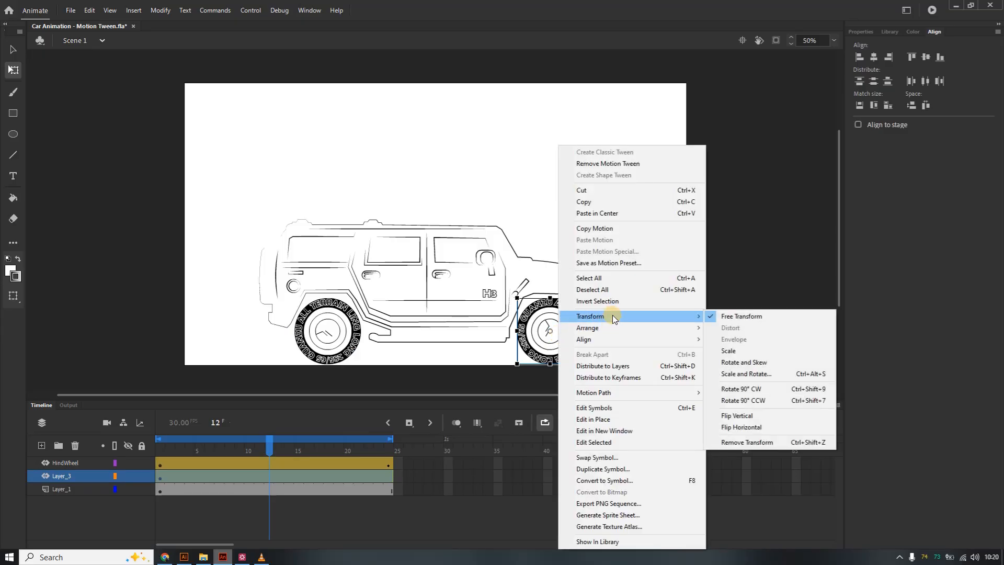
pyautogui.click(759, 399)
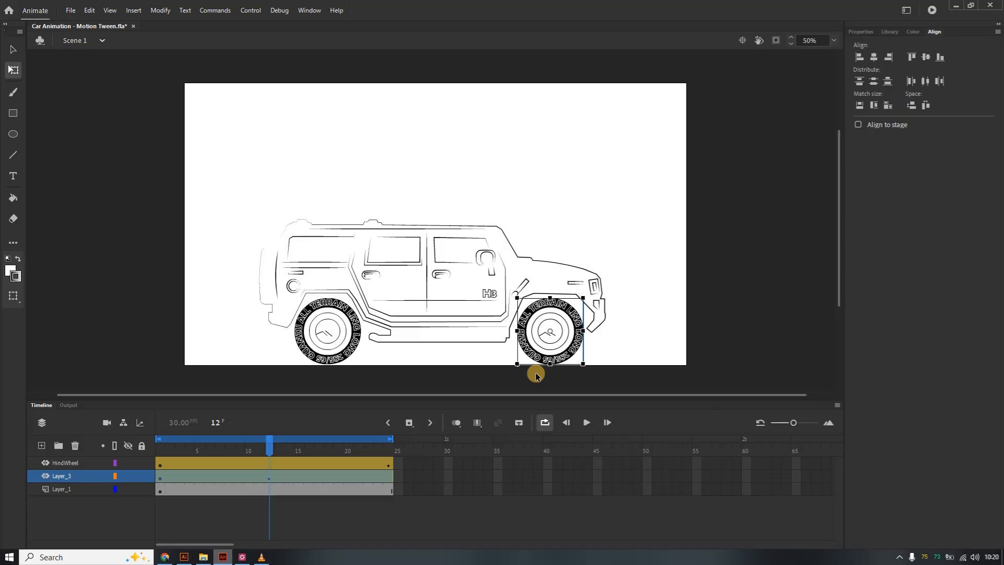
# Rotate the front wheel another 90° counterclockwise at frame 24 and play the timeline to preview both wheels.
pyautogui.click(387, 478)
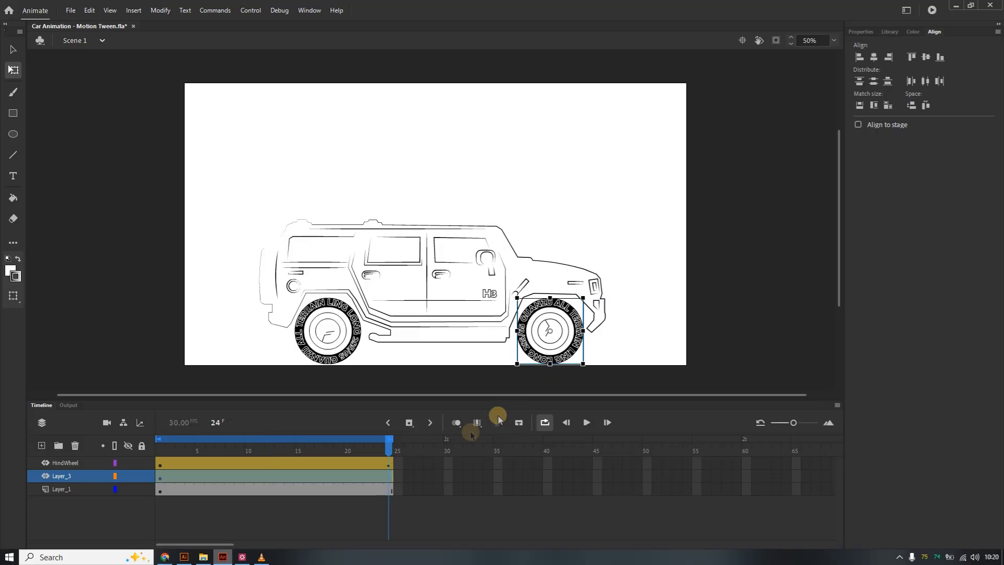
pyautogui.rightClick(548, 335)
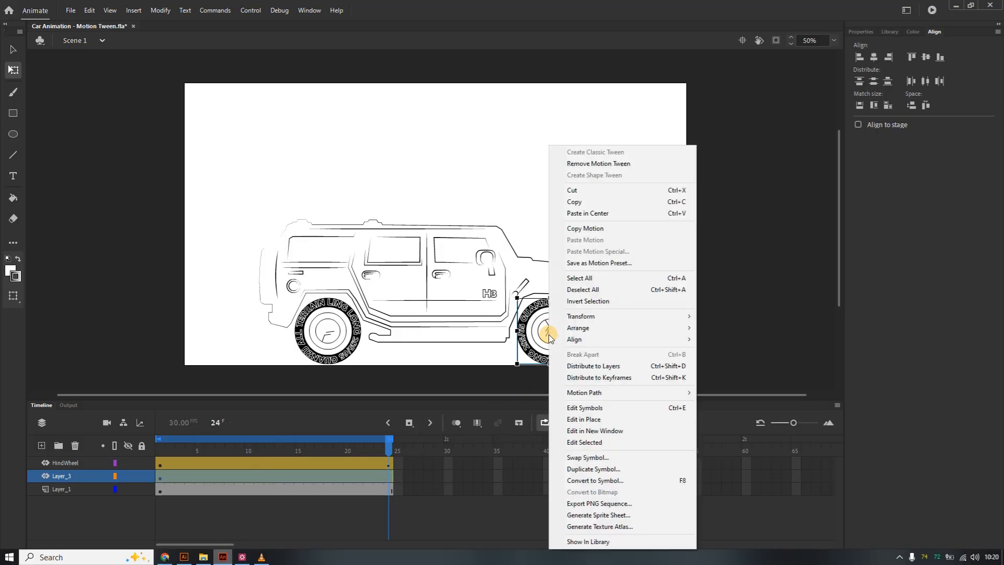
pyautogui.moveTo(659, 318)
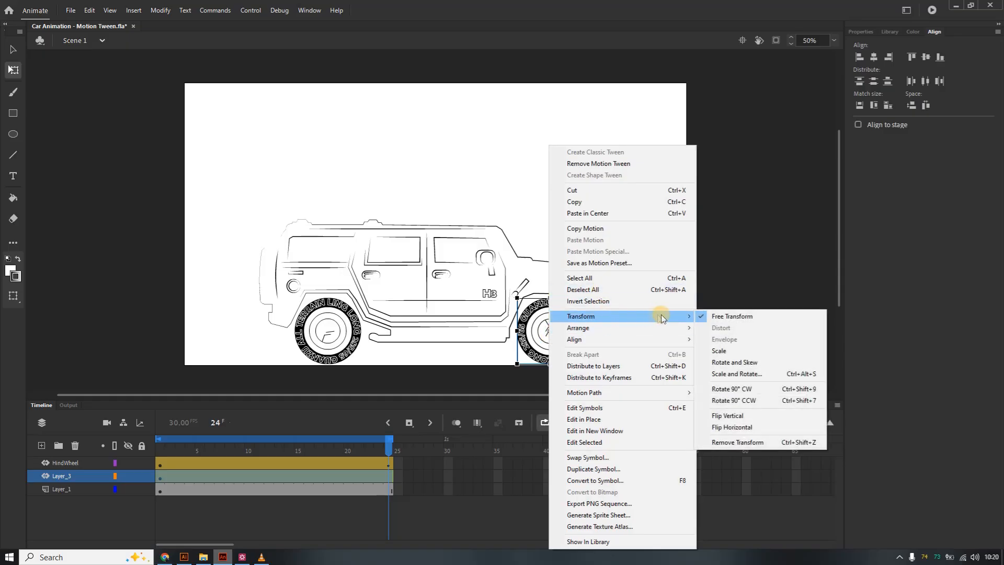
pyautogui.click(745, 400)
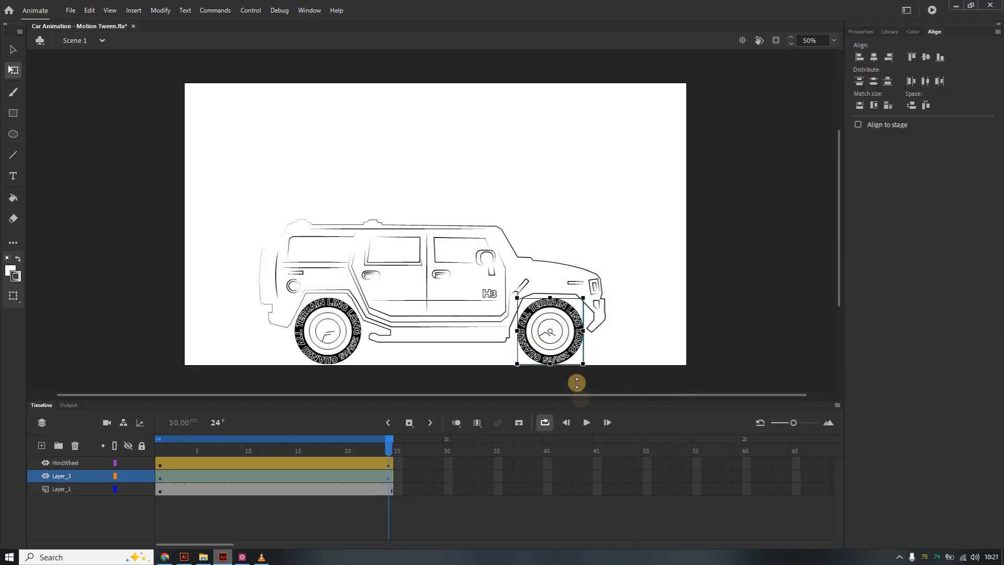
pyautogui.click(588, 422)
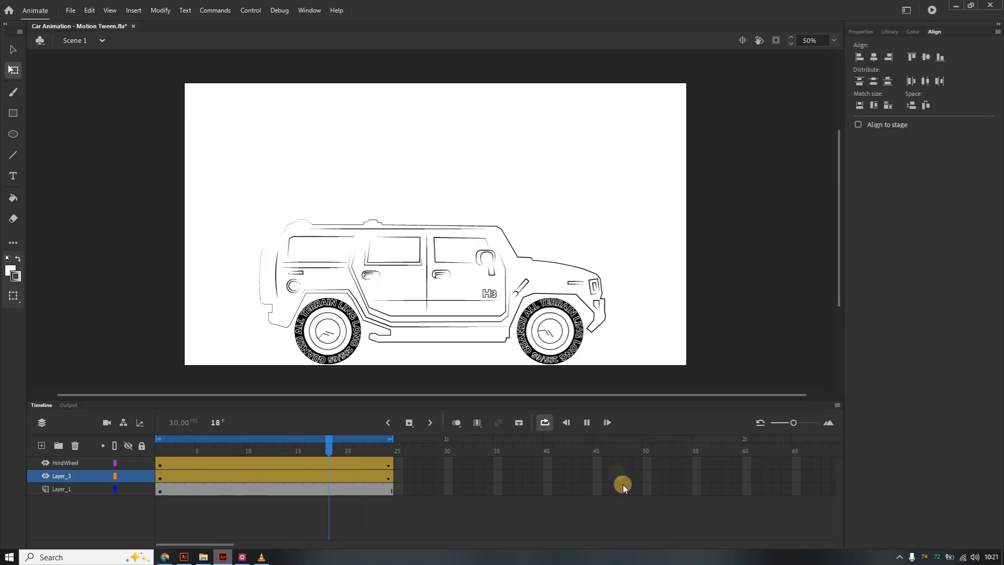
pyautogui.click(587, 424)
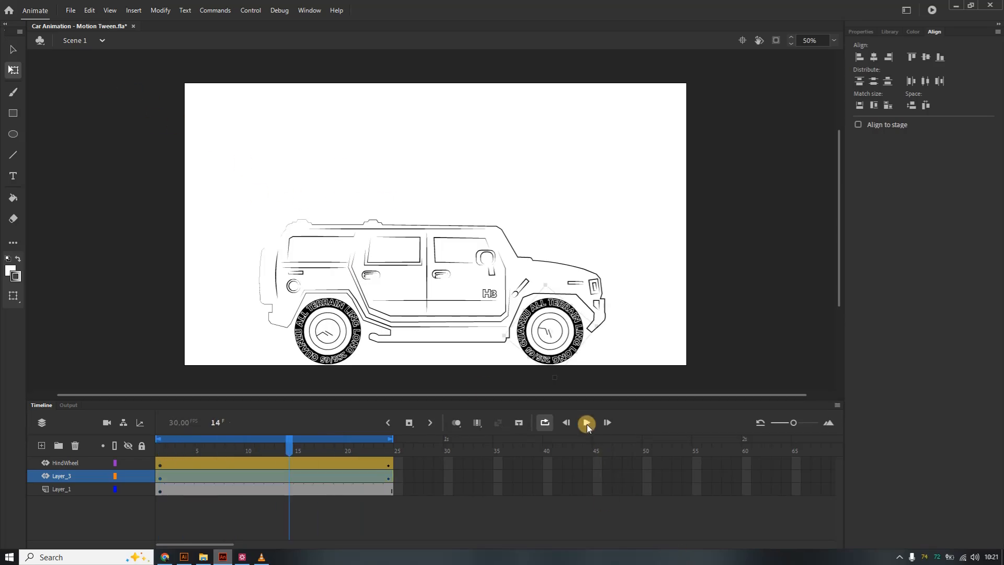
# Save the document and play the timeline to preview the wheel rotation.
pyautogui.click(70, 10)
pyautogui.click(96, 107)
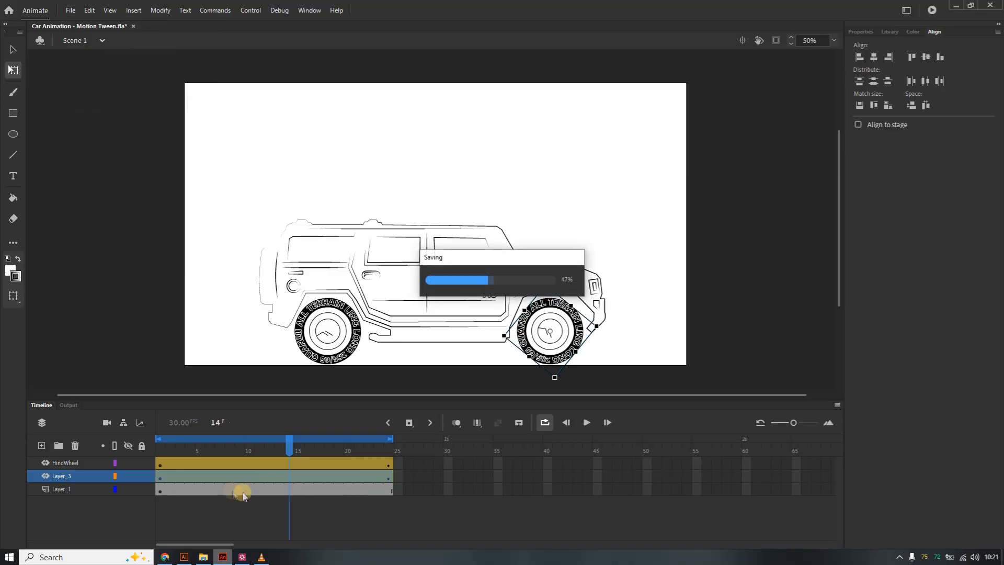
pyautogui.moveTo(281, 446); pyautogui.dragTo(392, 465)
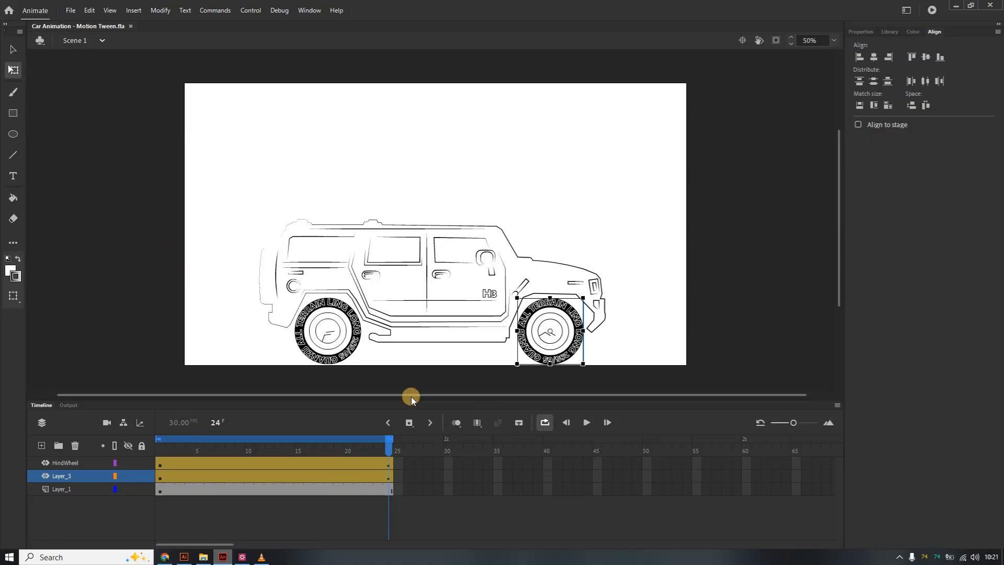
pyautogui.click(587, 422)
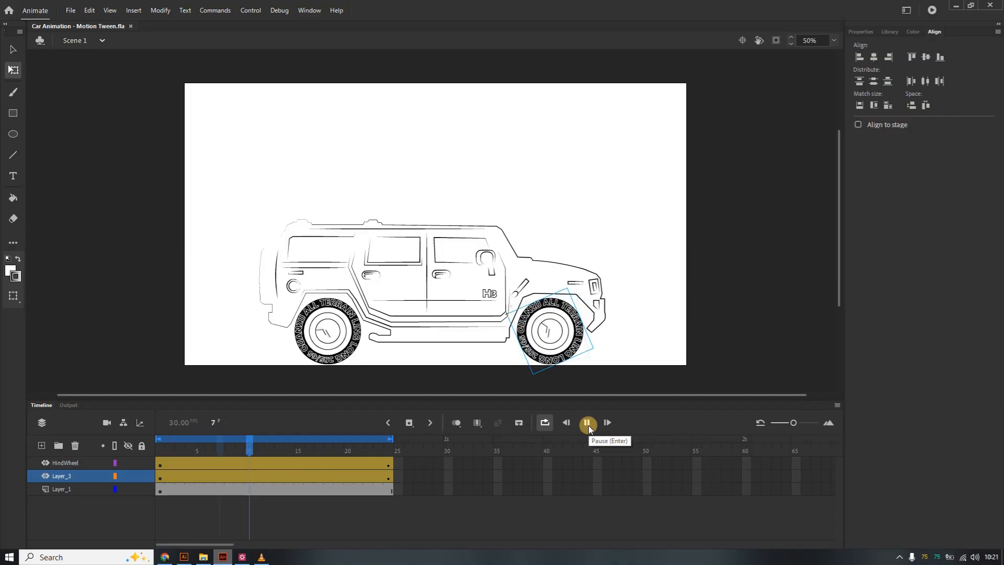
pyautogui.click(587, 422)
pyautogui.click(549, 200)
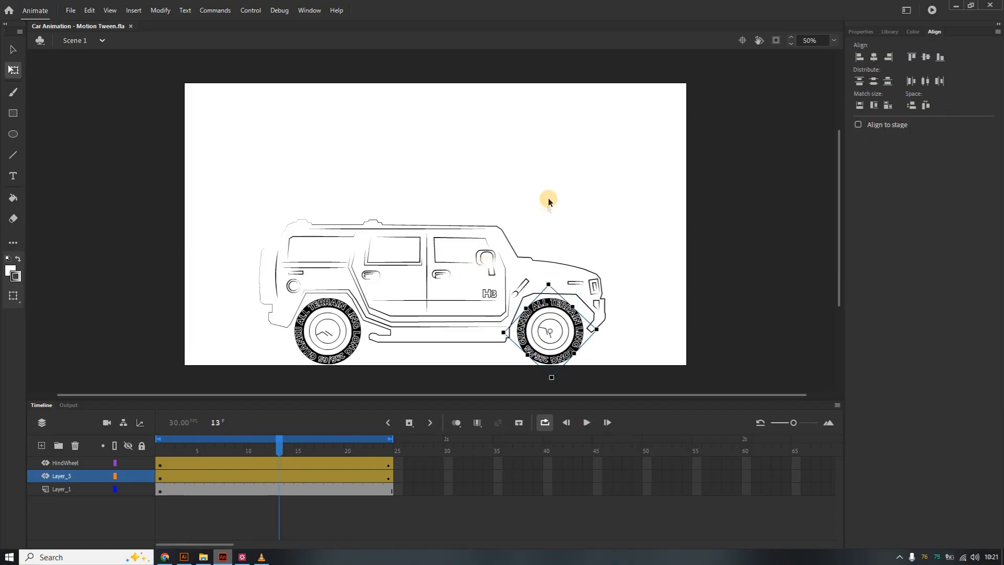
pyautogui.click(588, 424)
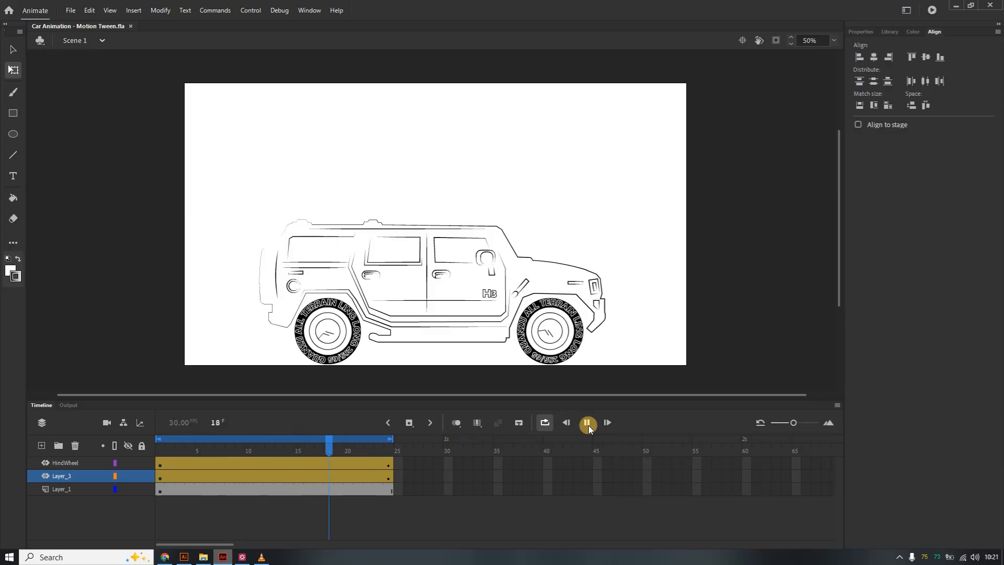
pyautogui.click(589, 425)
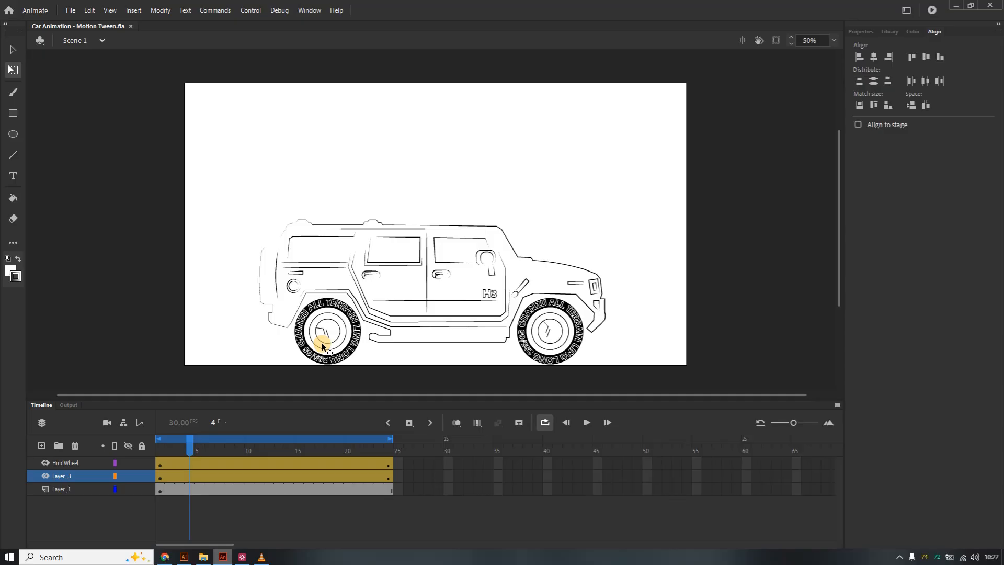
# Apply a Simple (Medium) ease to the rear wheel's rotation tween.
pyautogui.click(357, 327)
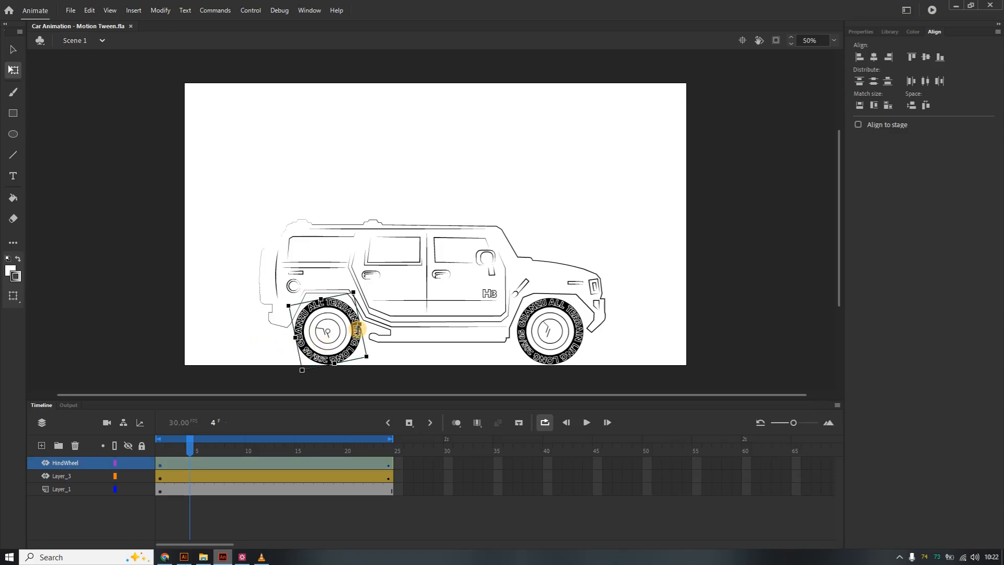
pyautogui.doubleClick(389, 466)
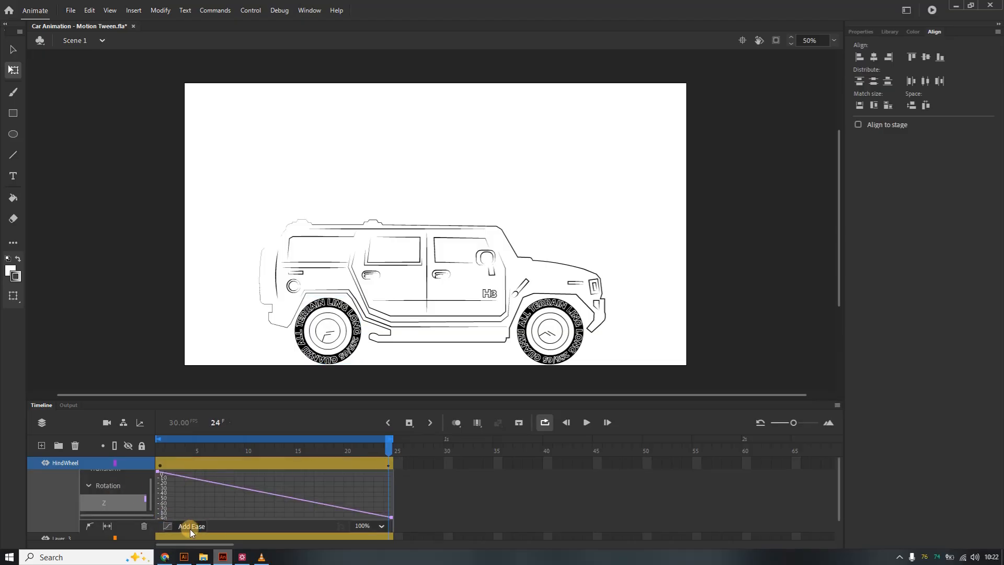
pyautogui.click(171, 526)
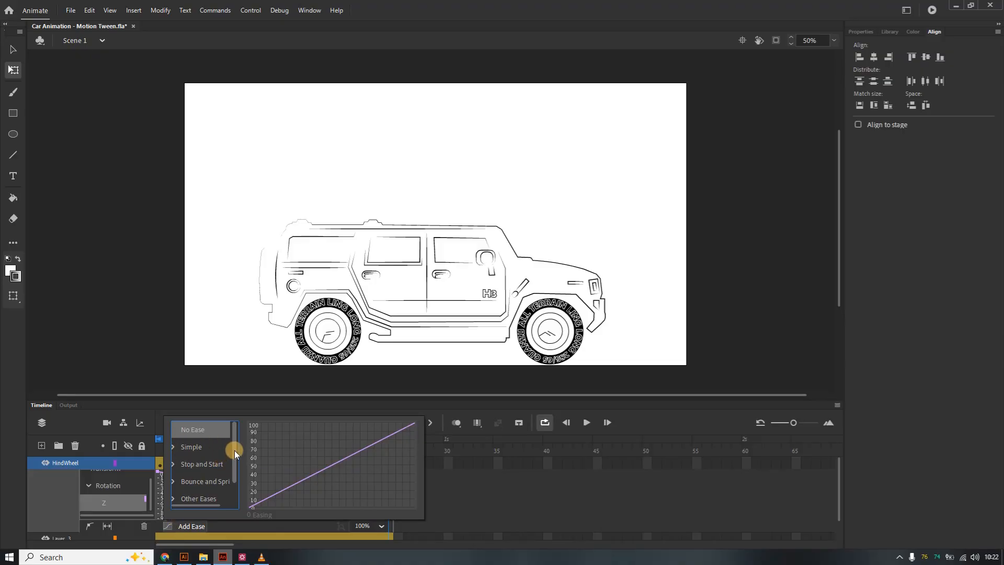
pyautogui.moveTo(235, 451); pyautogui.dragTo(234, 473)
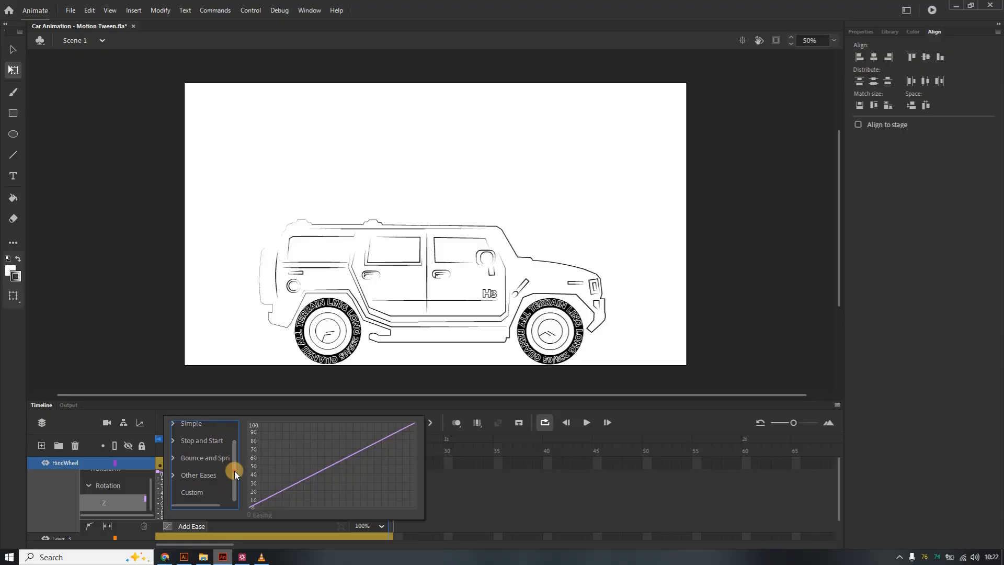
pyautogui.click(175, 472)
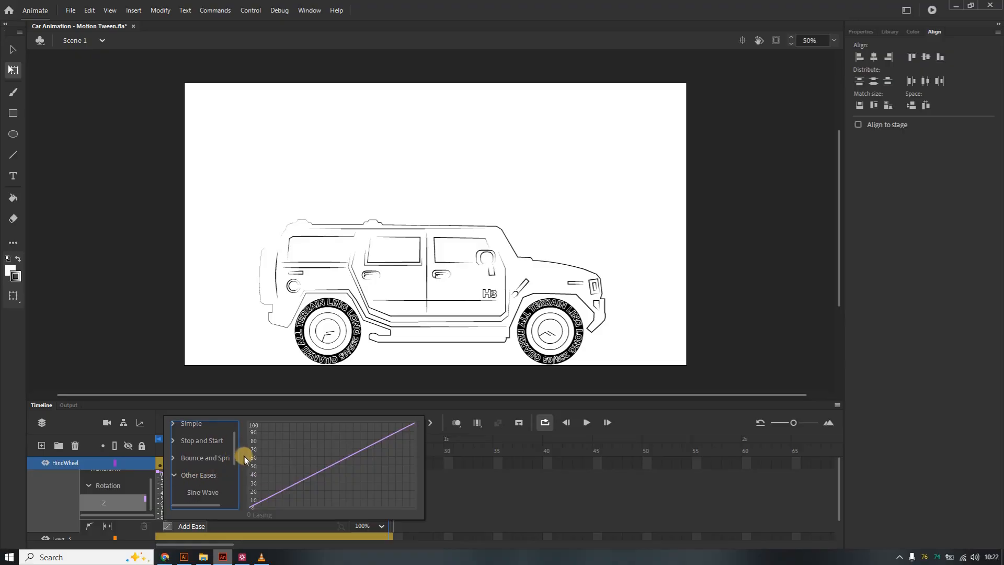
pyautogui.moveTo(232, 449)
pyautogui.mouseDown()
pyautogui.moveTo(234, 477)
pyautogui.moveTo(240, 438)
pyautogui.mouseUp()
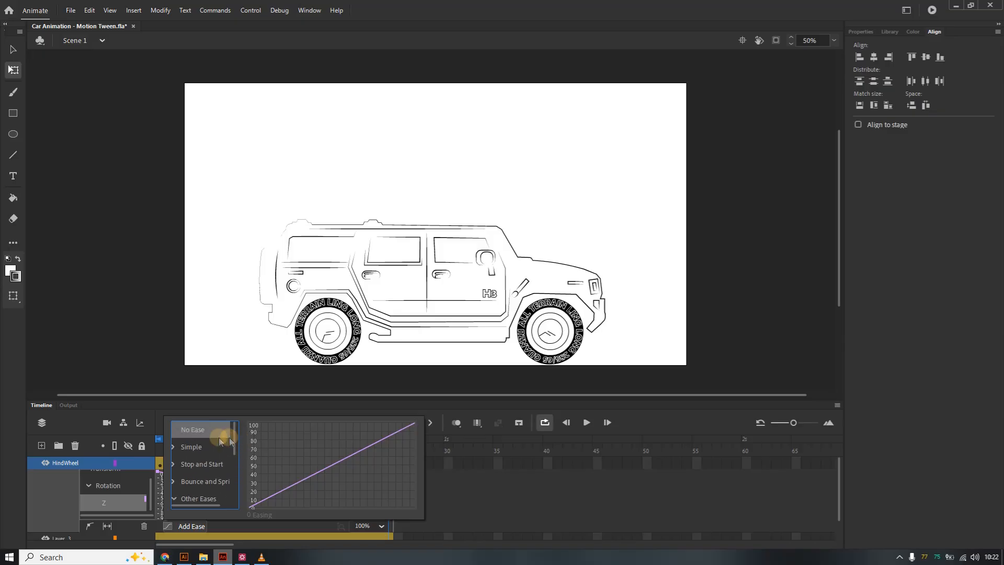
pyautogui.click(173, 446)
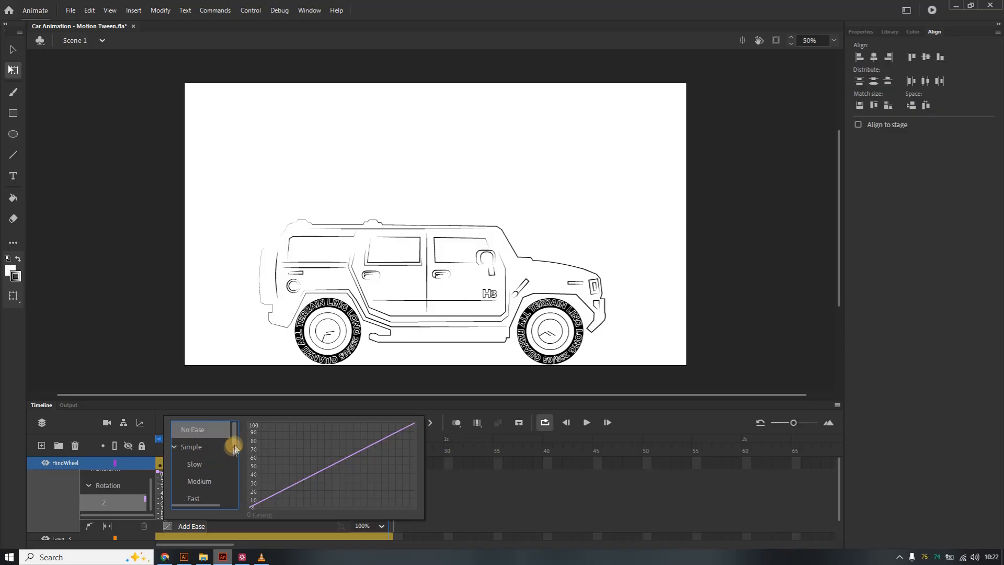
pyautogui.moveTo(234, 439); pyautogui.dragTo(234, 447)
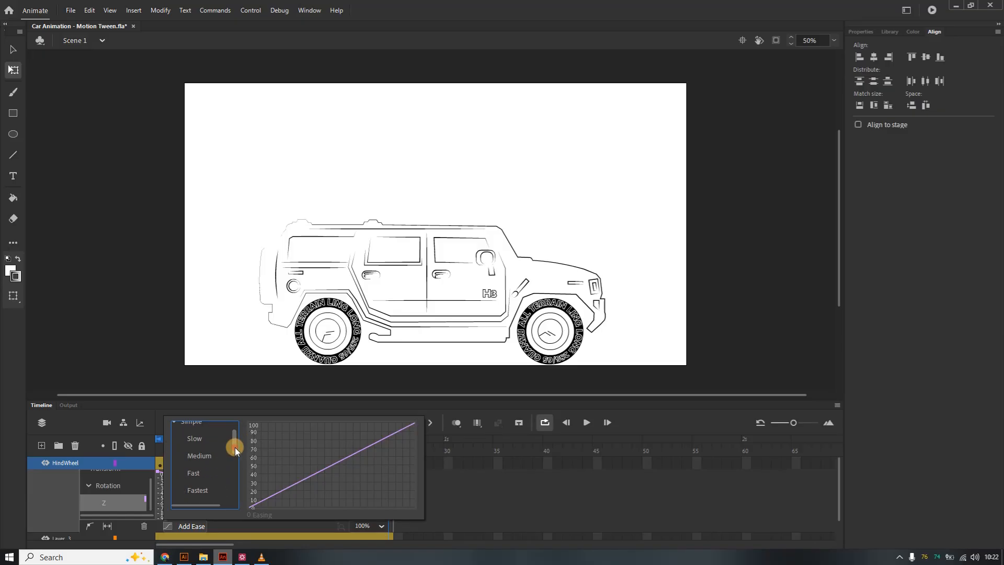
pyautogui.click(206, 454)
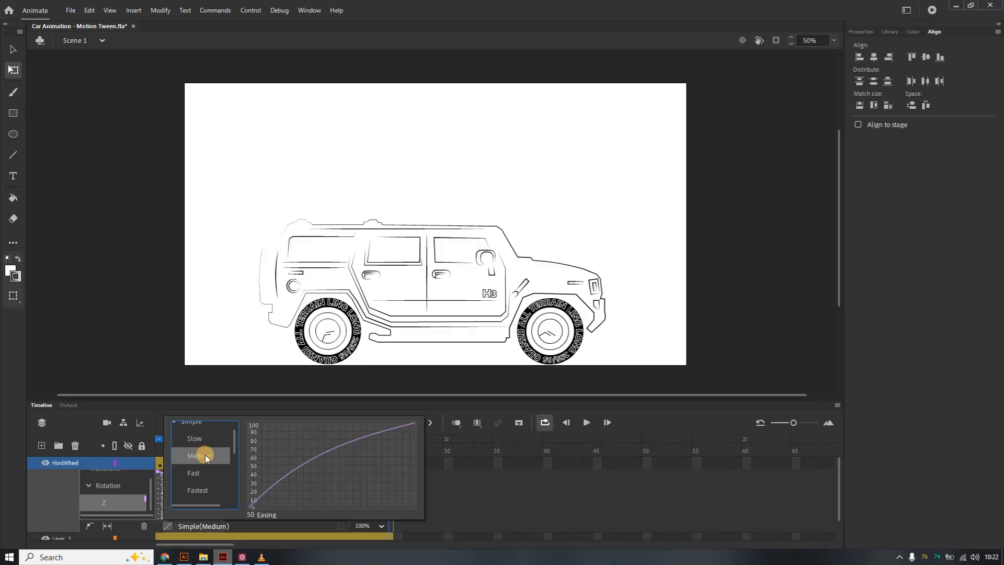
pyautogui.press('Escape')
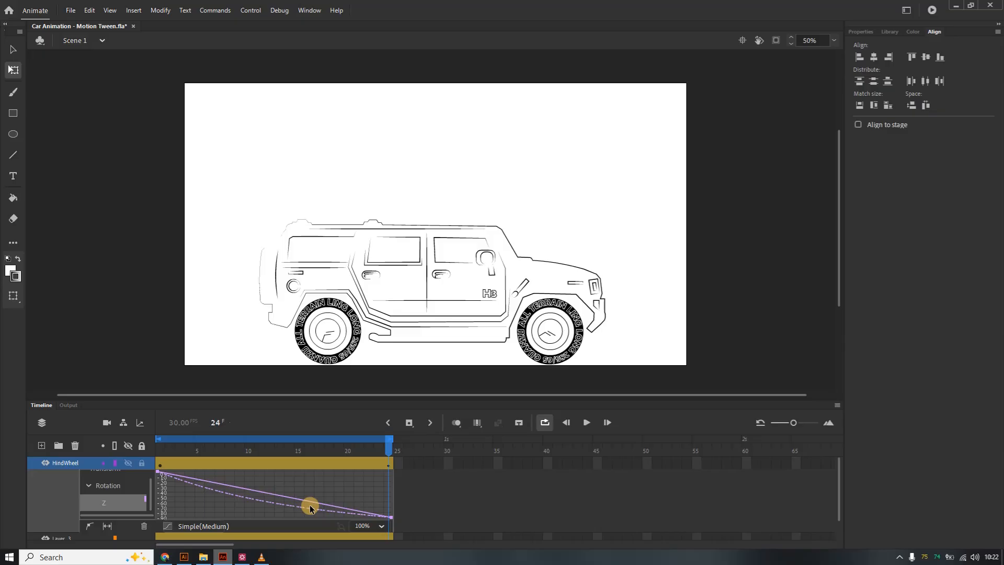
# Apply the same Simple (Medium) ease to the front wheel's rotation tween.
pyautogui.doubleClick(387, 466)
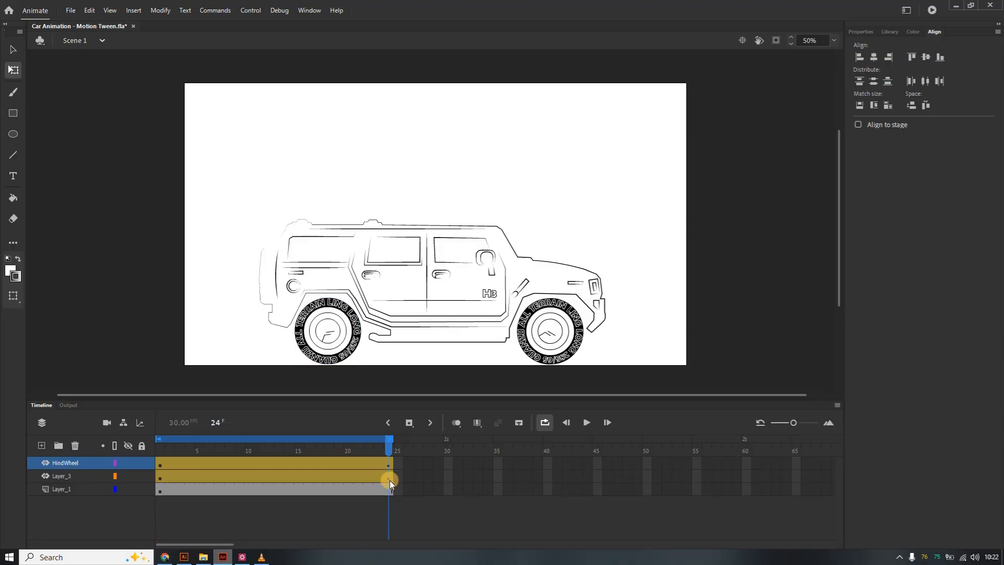
pyautogui.doubleClick(390, 479)
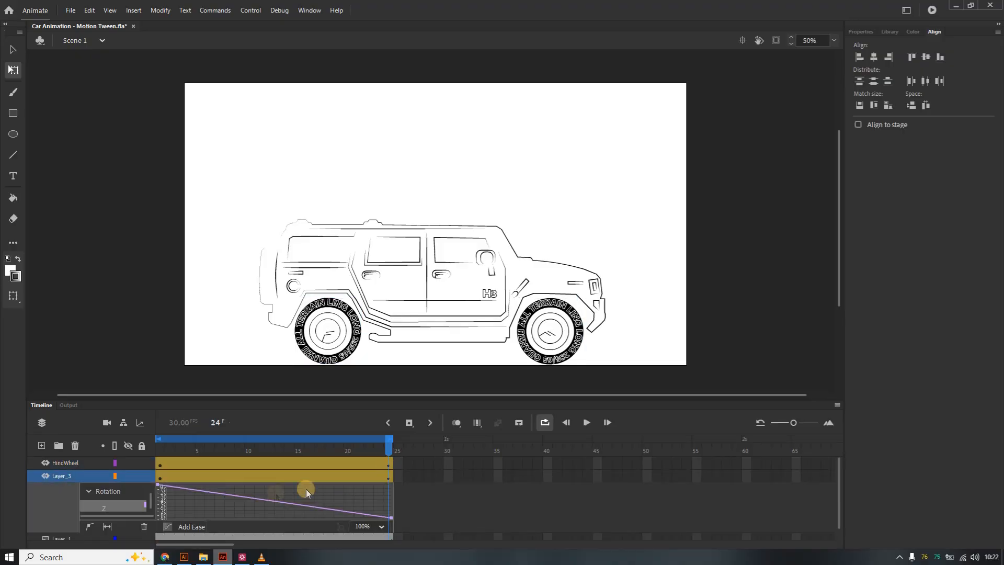
pyautogui.click(175, 526)
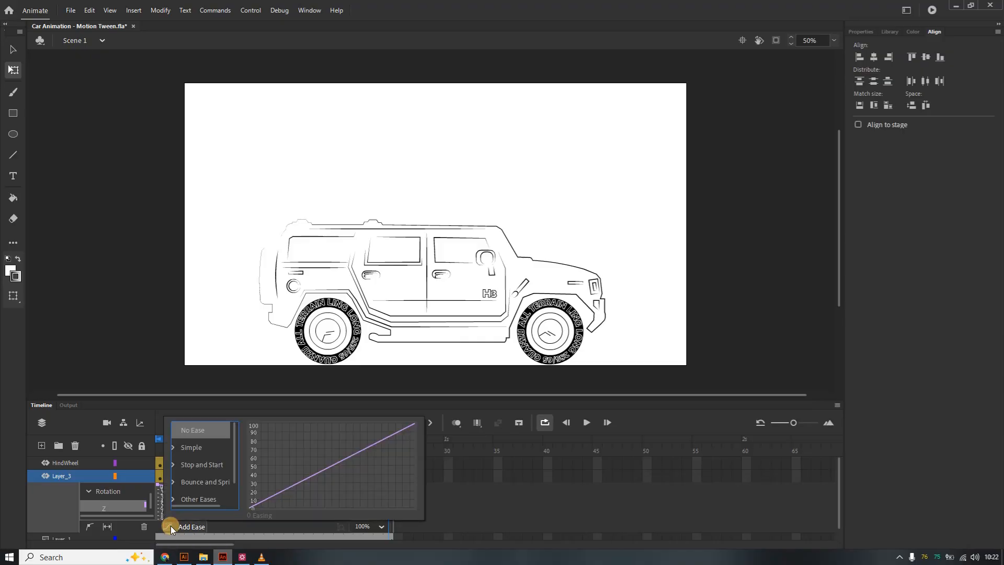
pyautogui.click(175, 446)
pyautogui.doubleClick(200, 481)
pyautogui.click(385, 478)
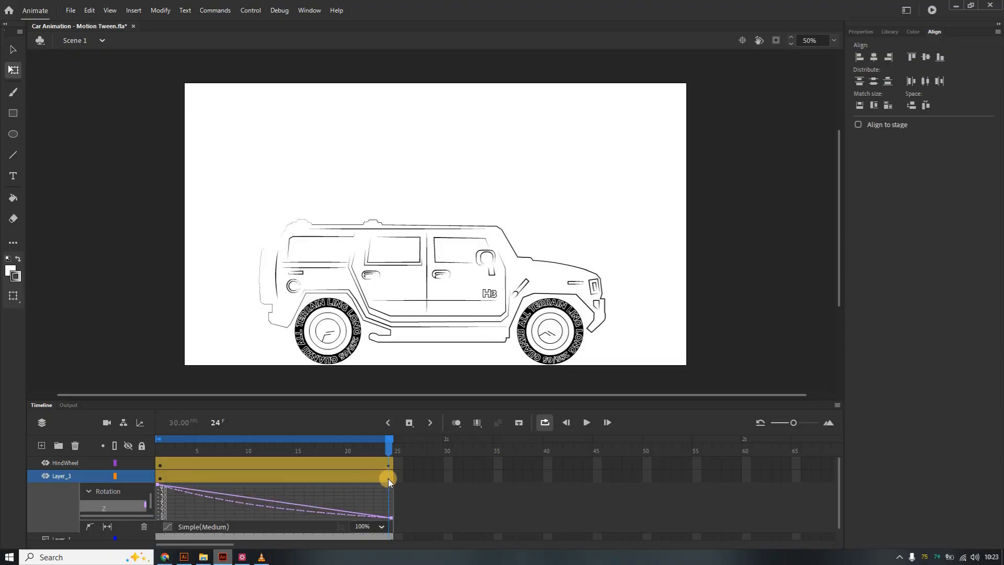
pyautogui.doubleClick(388, 478)
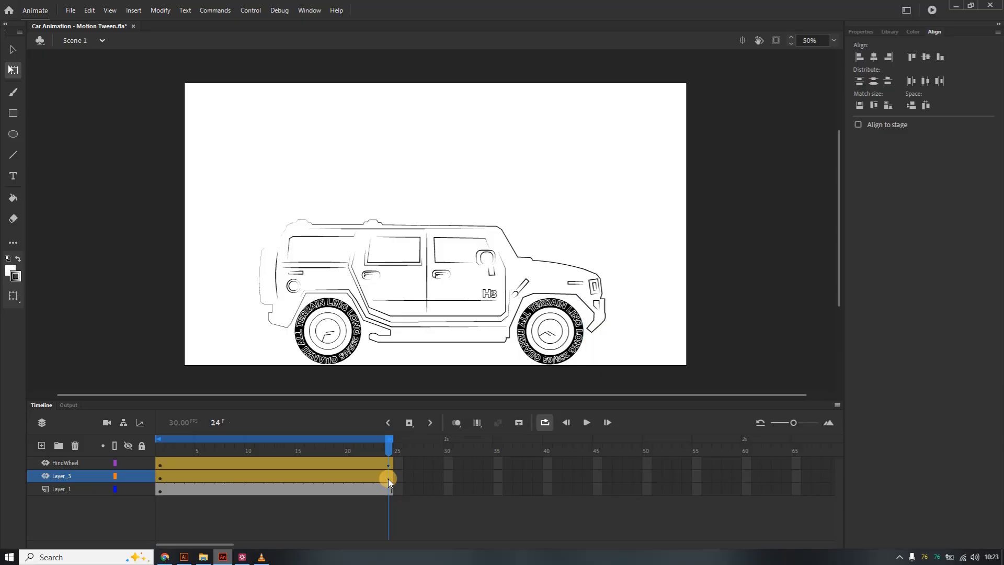
# Play the timeline to preview the eased wheel rotation.
pyautogui.click(589, 422)
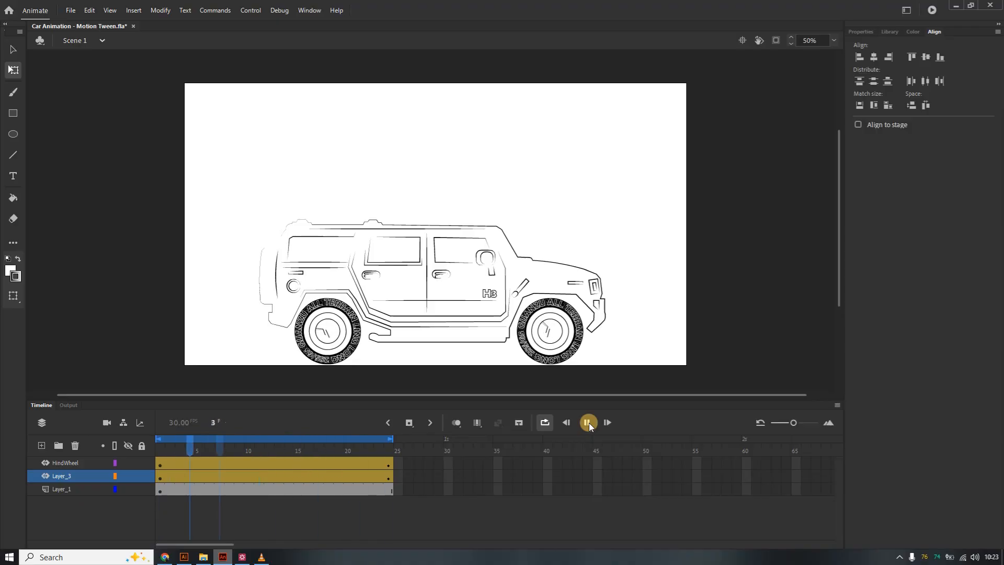
pyautogui.click(589, 422)
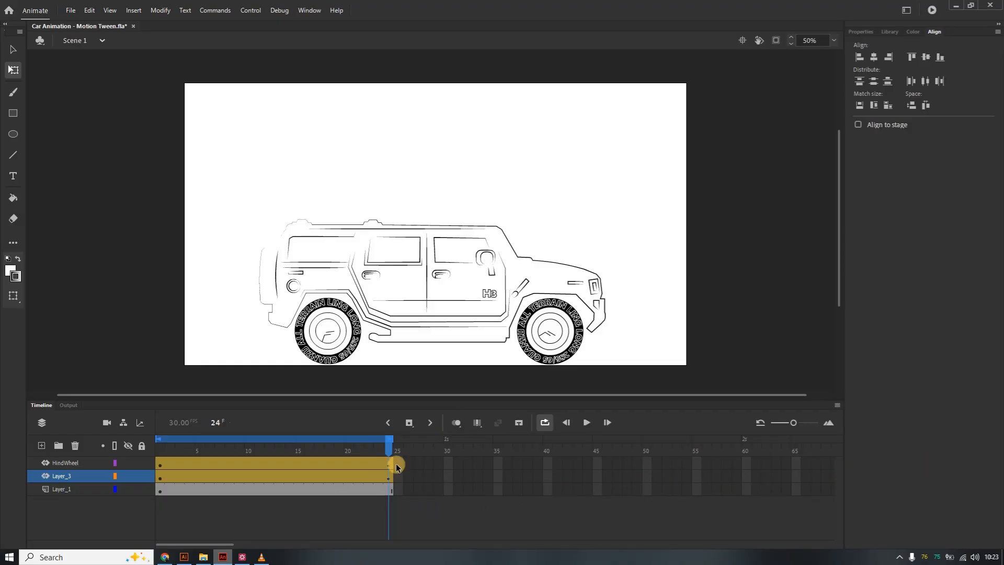
pyautogui.click(590, 425)
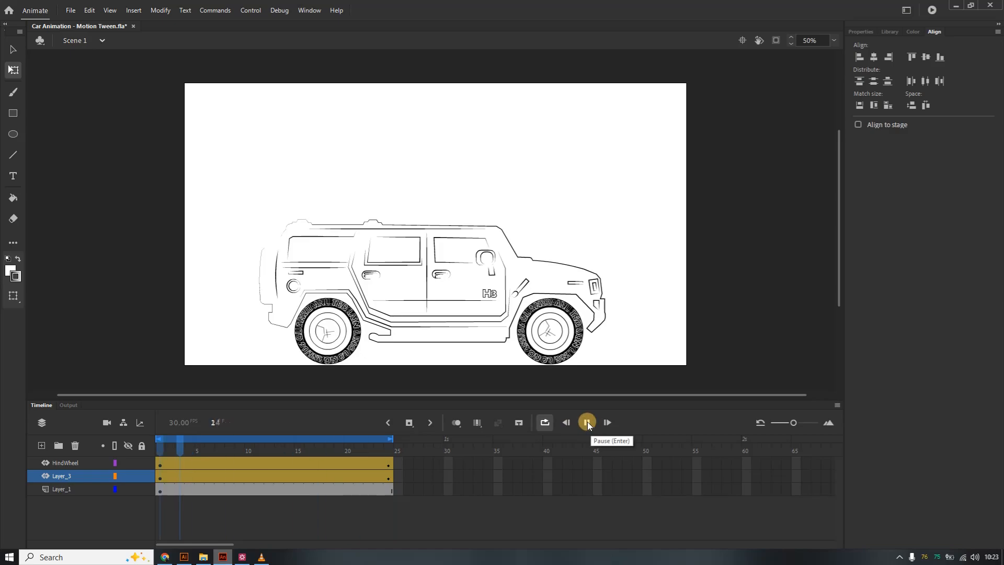
pyautogui.click(588, 422)
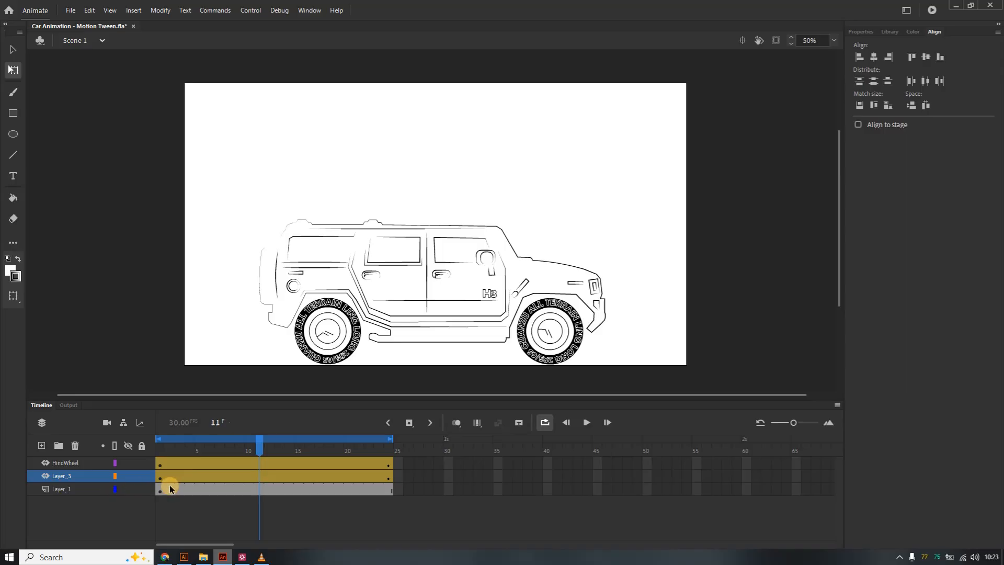
# Compare the Animate layers with the Front, Back and Body layers of the Illustrator file.
pyautogui.click(63, 488)
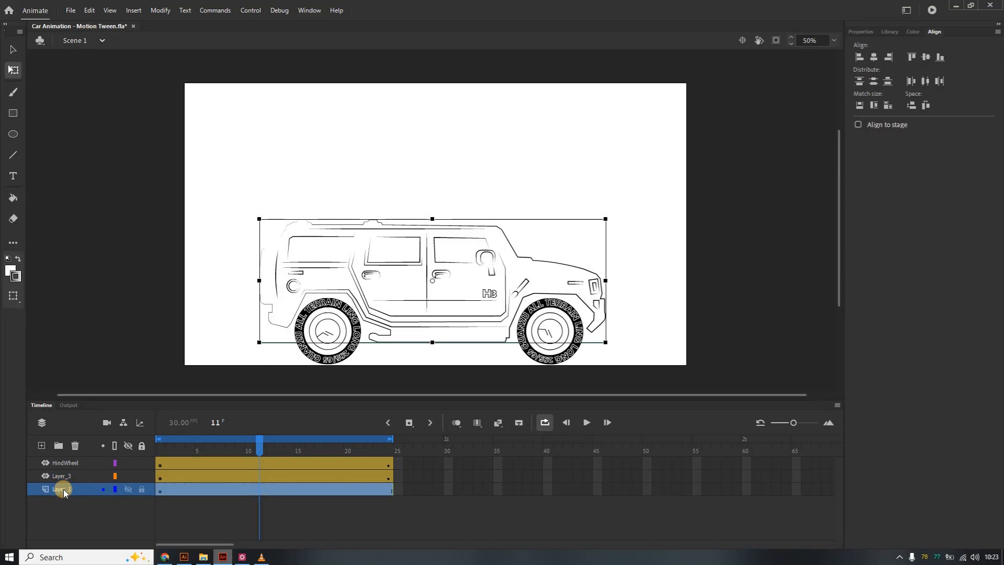
pyautogui.click(559, 357)
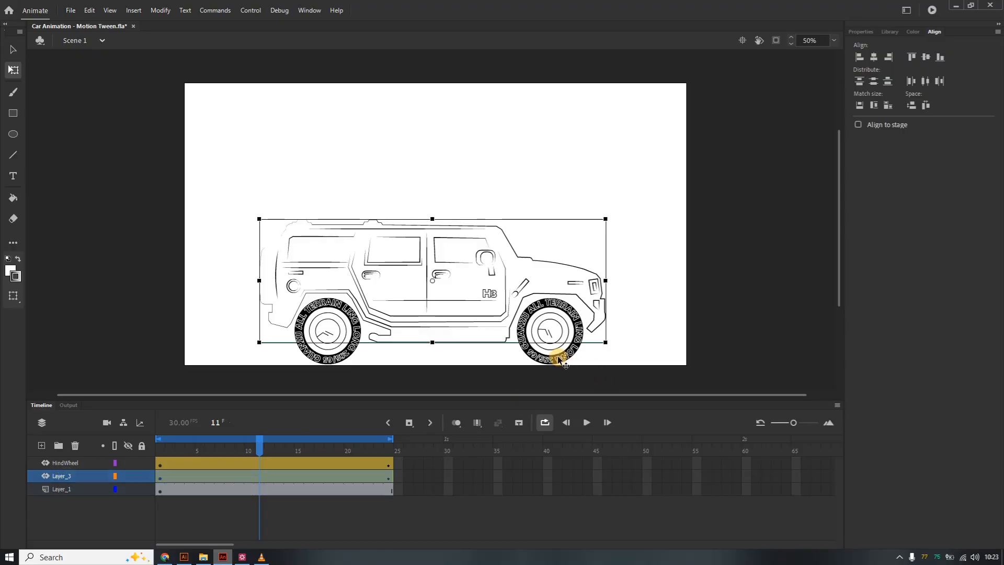
pyautogui.doubleClick(70, 476)
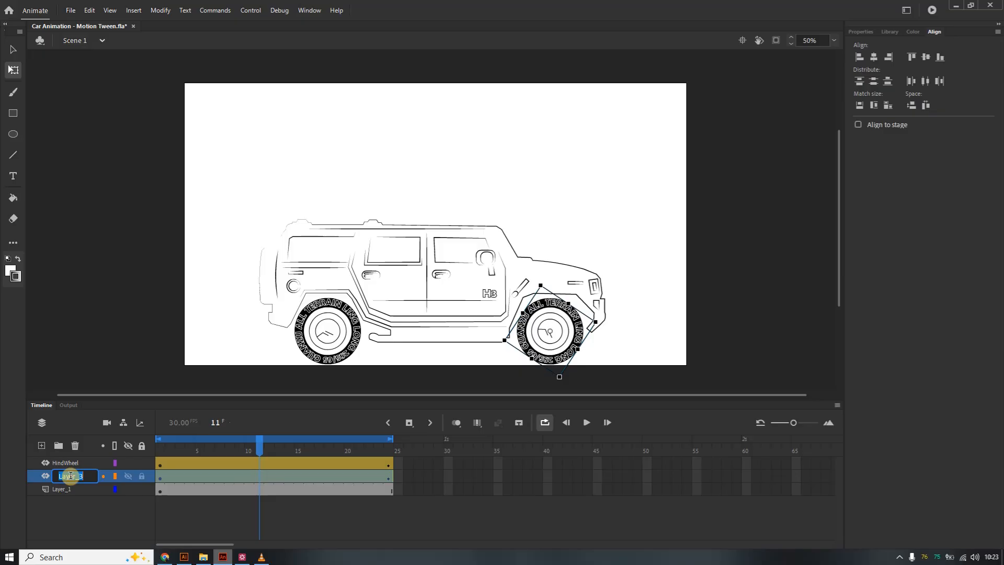
pyautogui.click(183, 557)
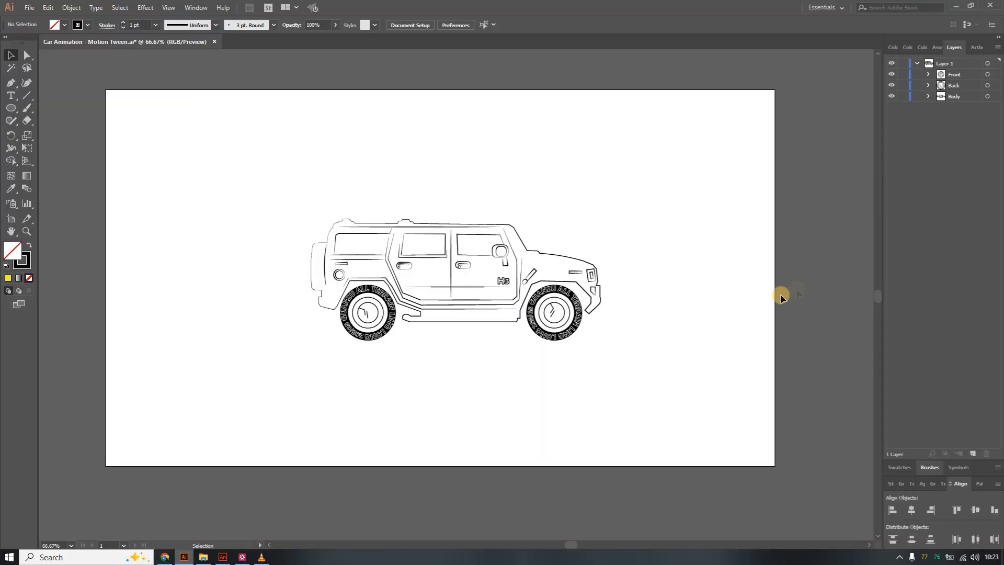
pyautogui.click(951, 75)
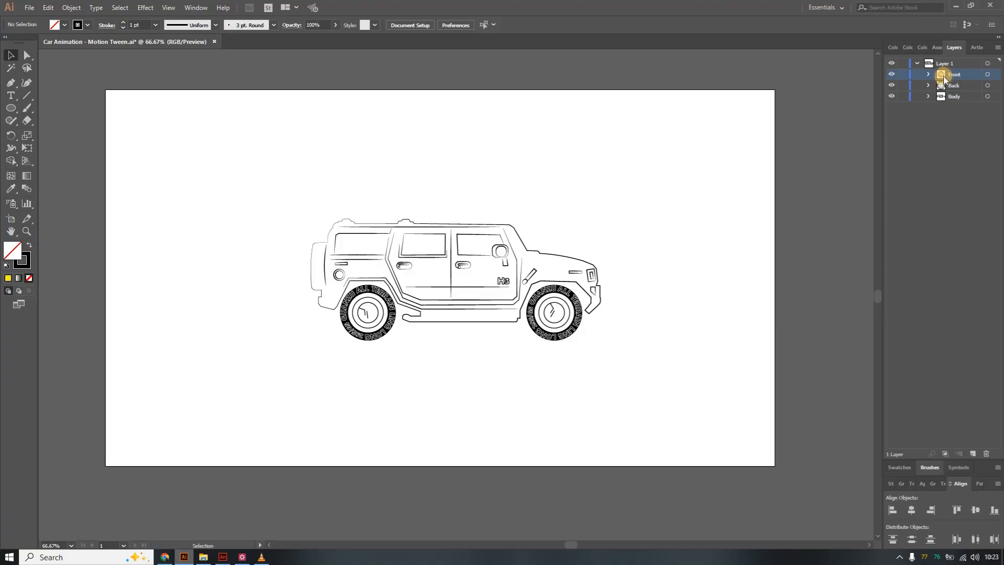
pyautogui.keyDown('shift'); pyautogui.click(953, 86); pyautogui.keyUp('shift')
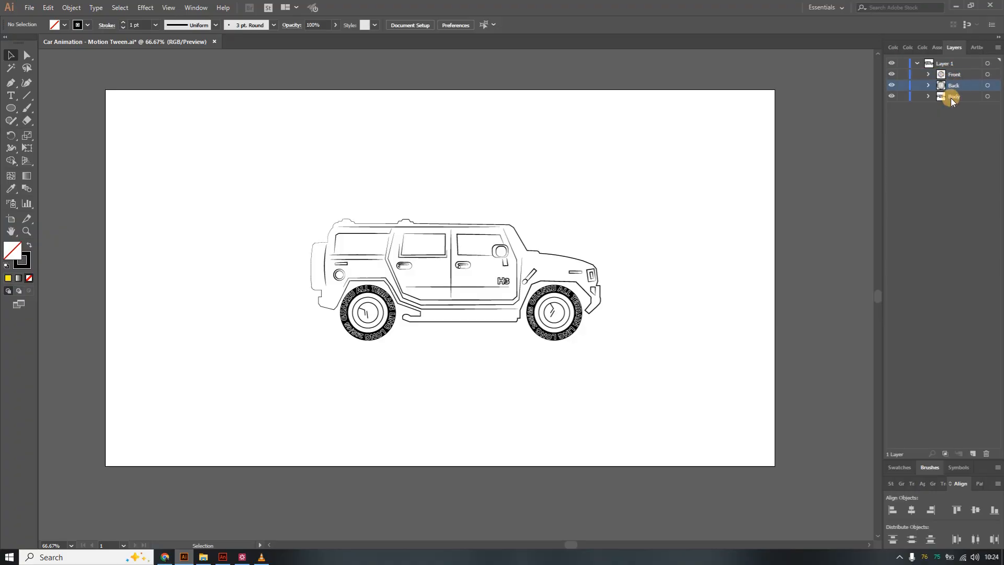
pyautogui.click(952, 76)
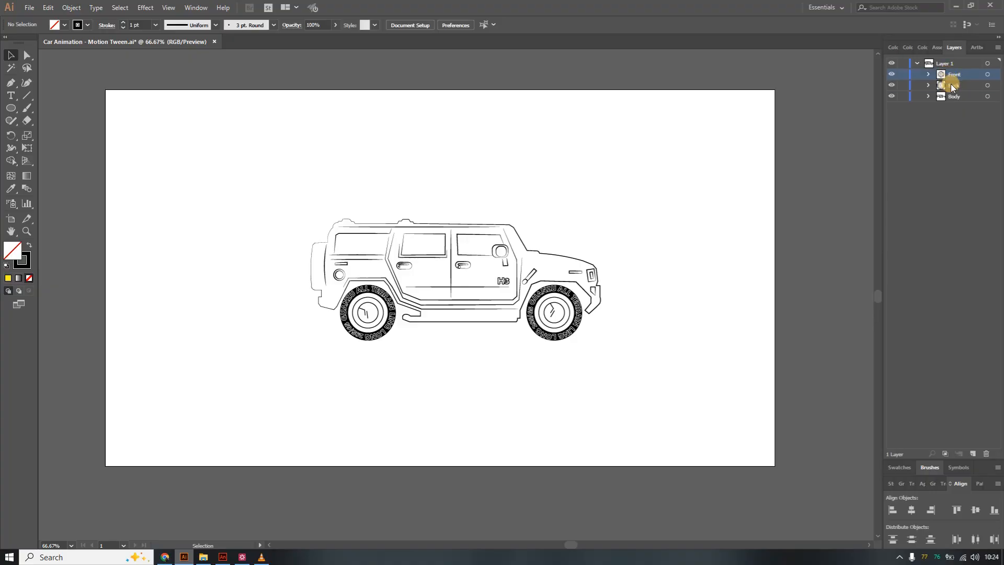
pyautogui.click(951, 97)
pyautogui.click(952, 75)
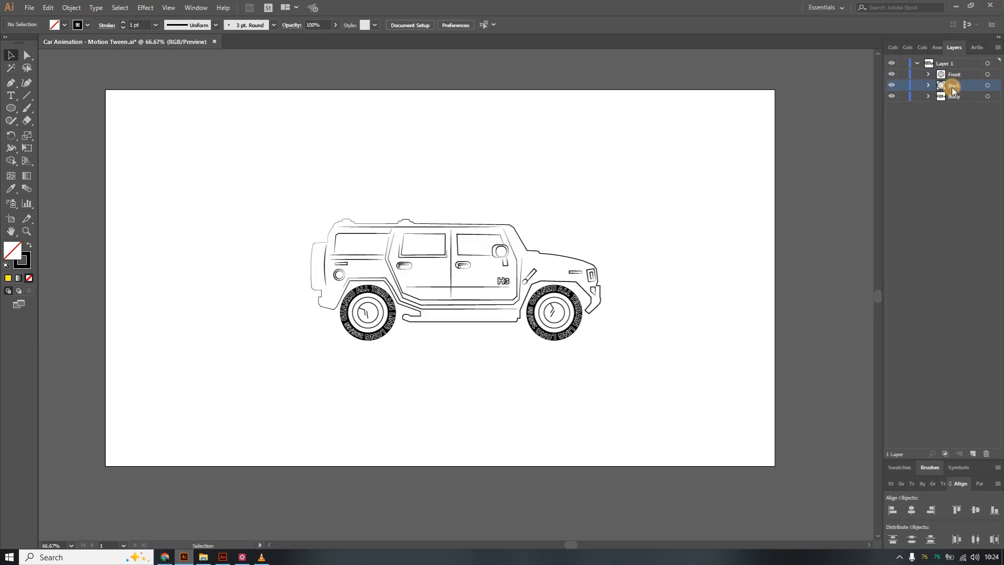
pyautogui.click(953, 96)
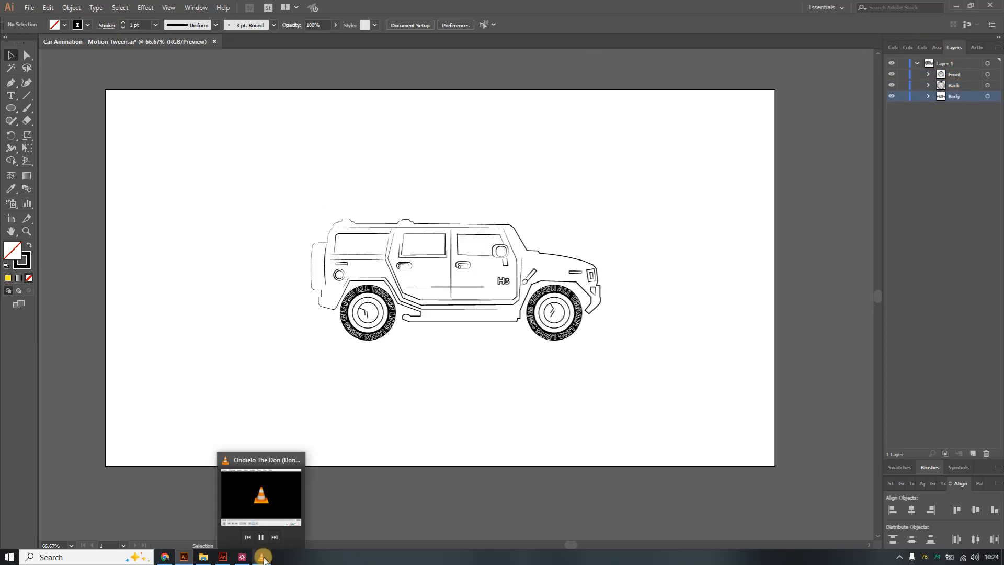
pyautogui.click(223, 557)
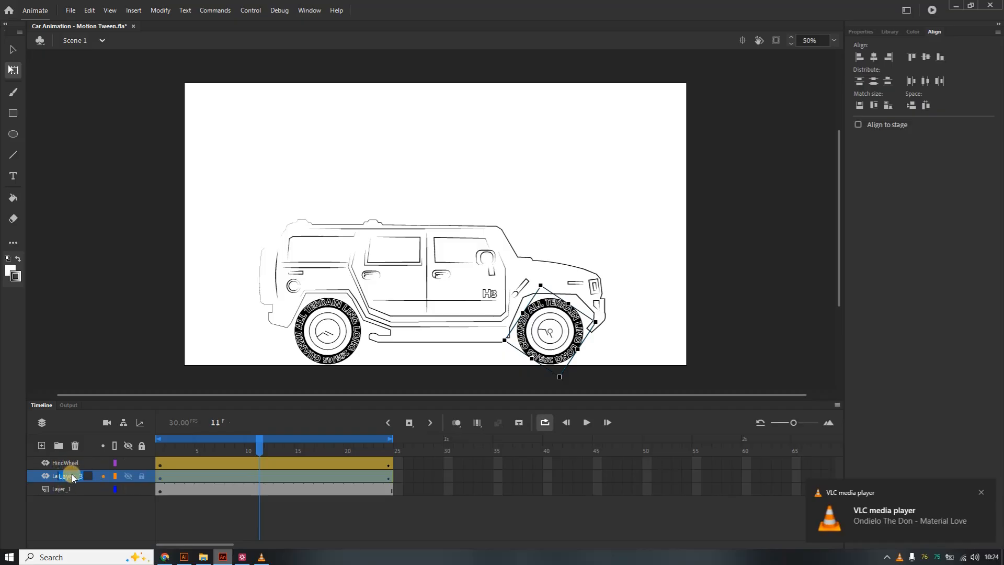
# Rename layer Layer_3 to FrontWheel.
pyautogui.doubleClick(70, 476)
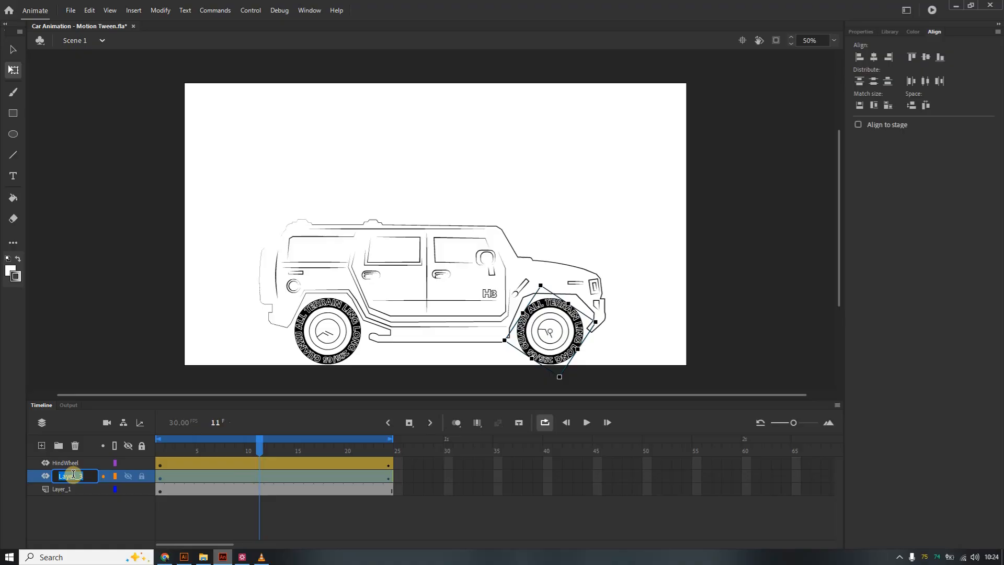
pyautogui.write('FrontWheel')
pyautogui.click(73, 477)
# Rename layer Layer_1 to CarBody.
pyautogui.doubleClick(65, 489)
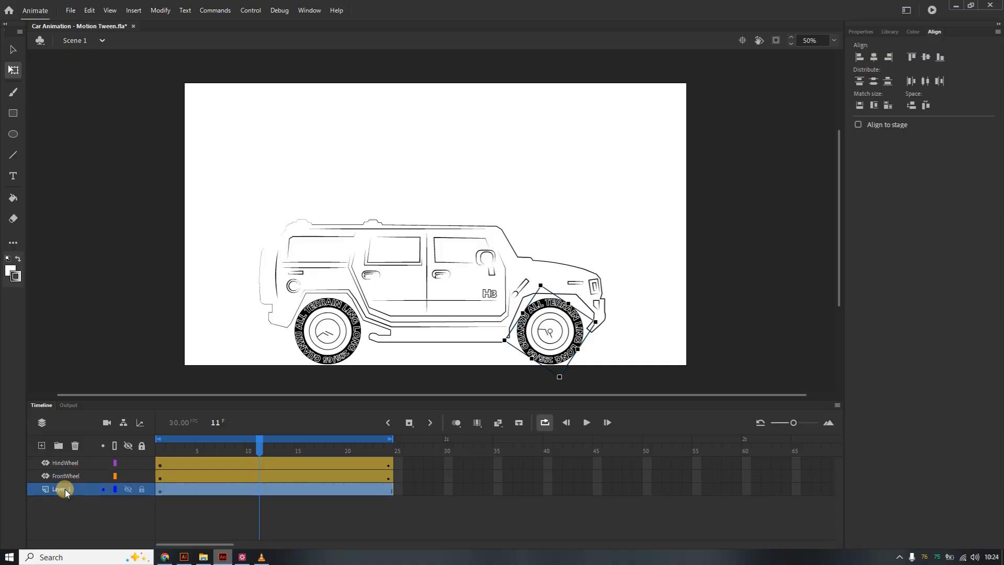
pyautogui.write('CarBo')
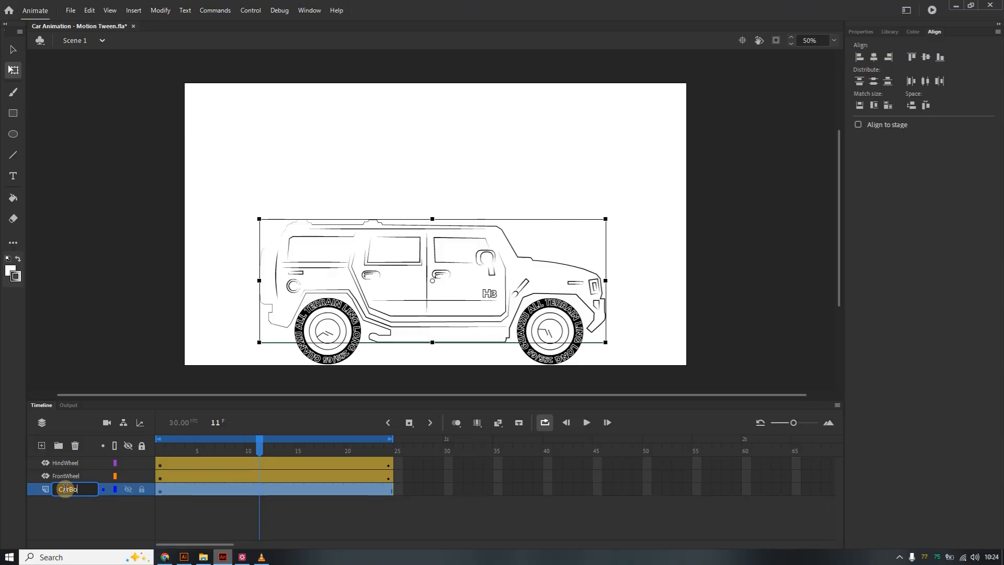
pyautogui.write('dy')
pyautogui.click(65, 490)
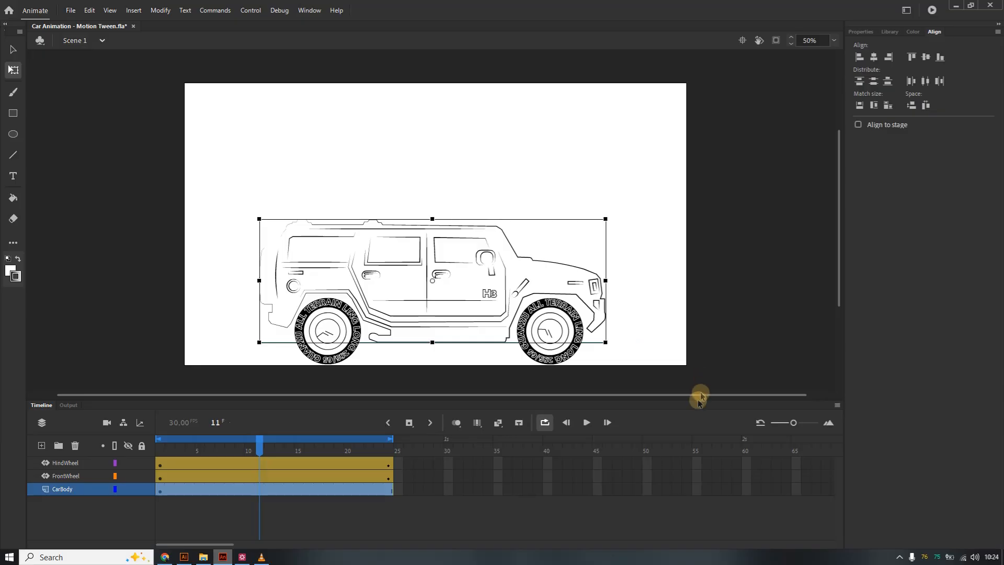
# Create a motion tween on the car body, converting it to a symbol for tweening.
pyautogui.click(388, 489)
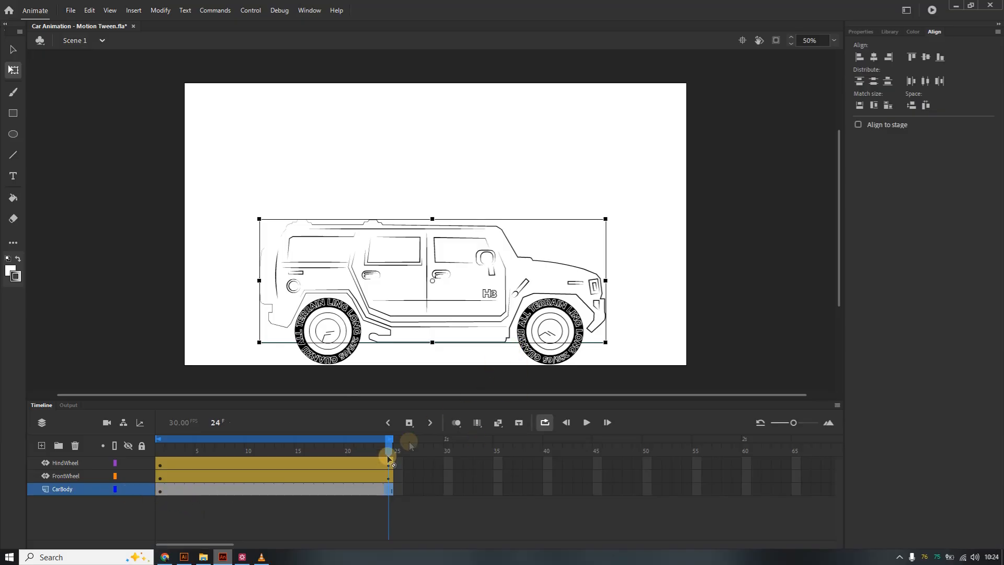
pyautogui.rightClick(464, 269)
pyautogui.click(424, 270)
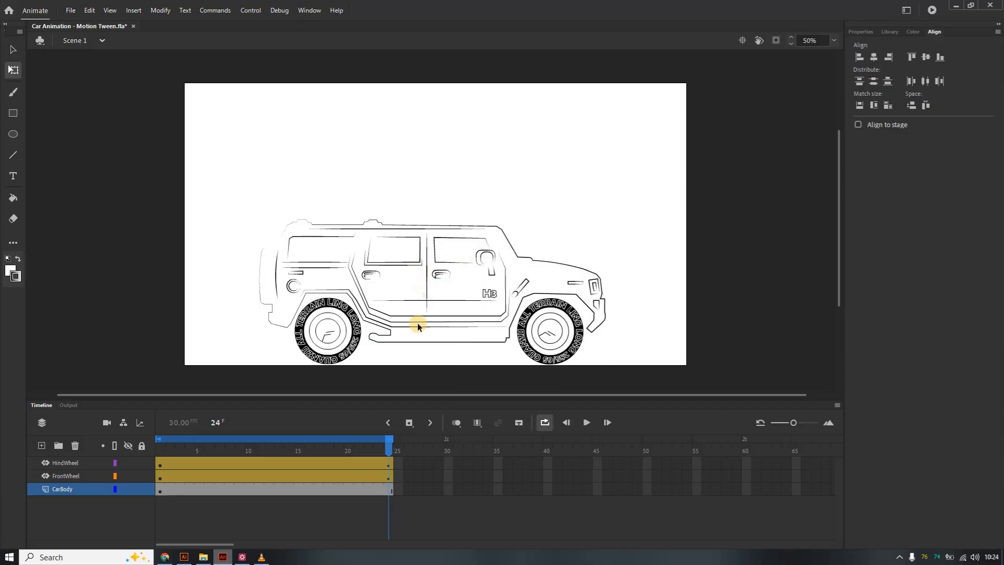
pyautogui.click(532, 283)
pyautogui.click(532, 283)
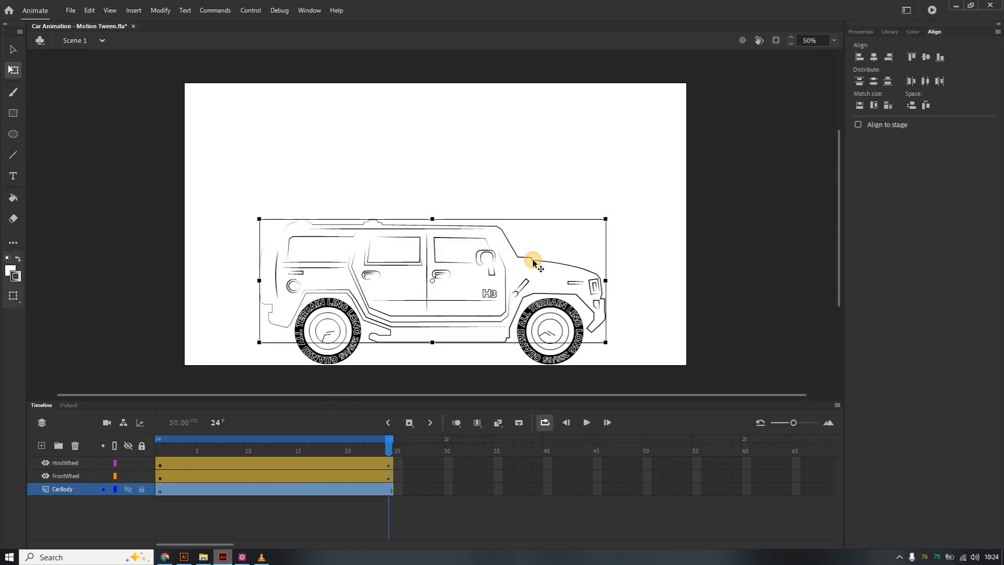
pyautogui.click(137, 11)
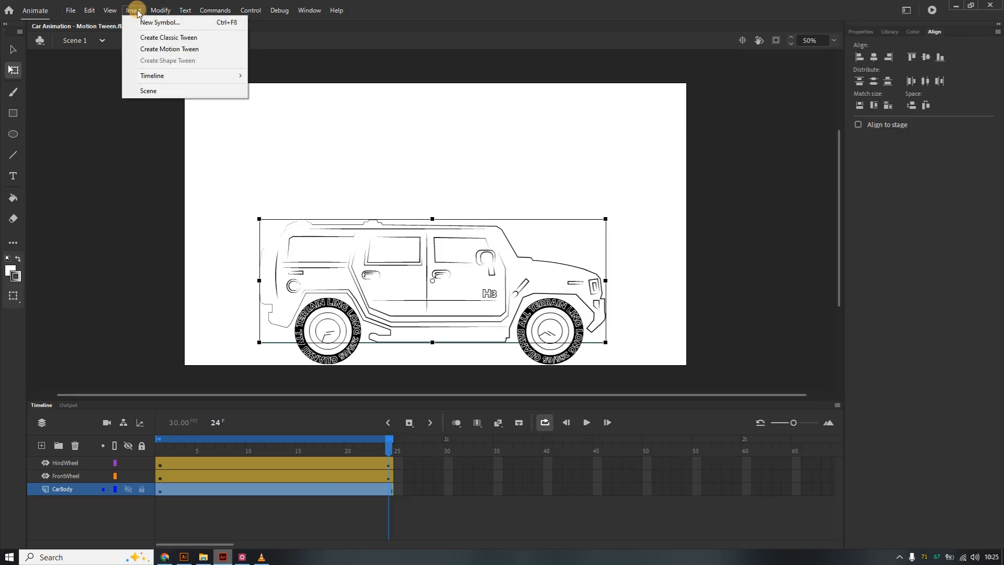
pyautogui.click(163, 48)
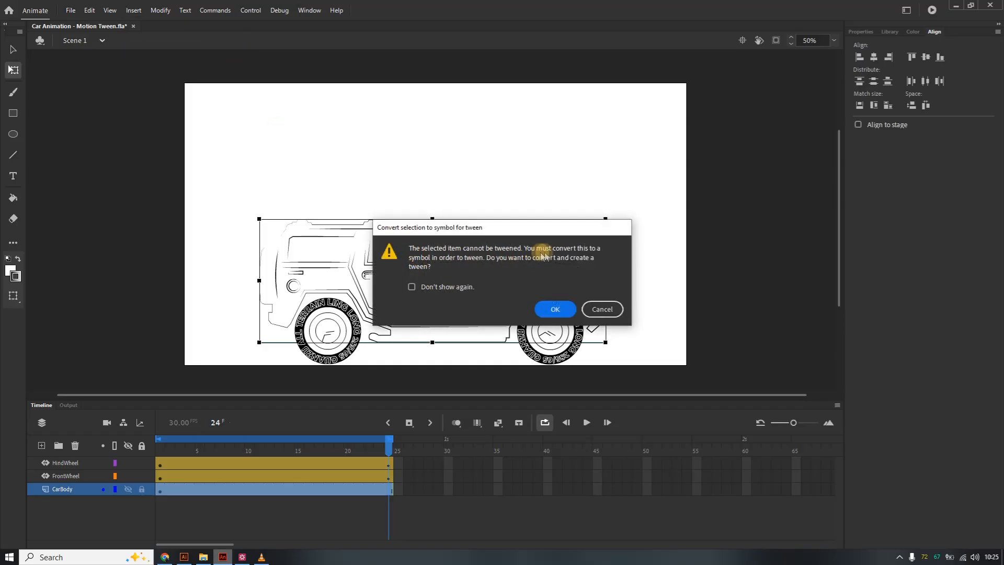
pyautogui.click(551, 310)
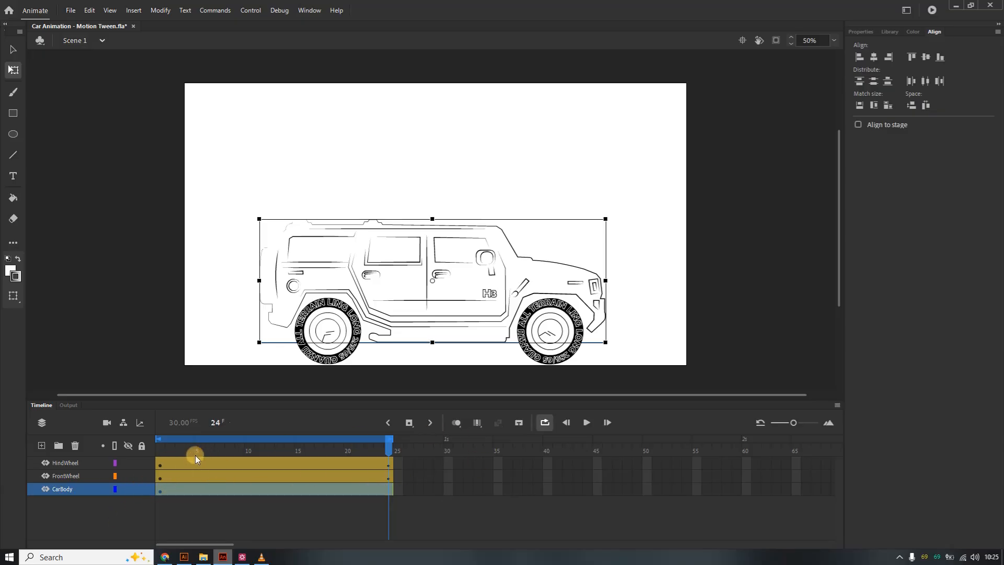
# Nudge the car body upward ten times at frame 4 of its tween.
pyautogui.click(186, 491)
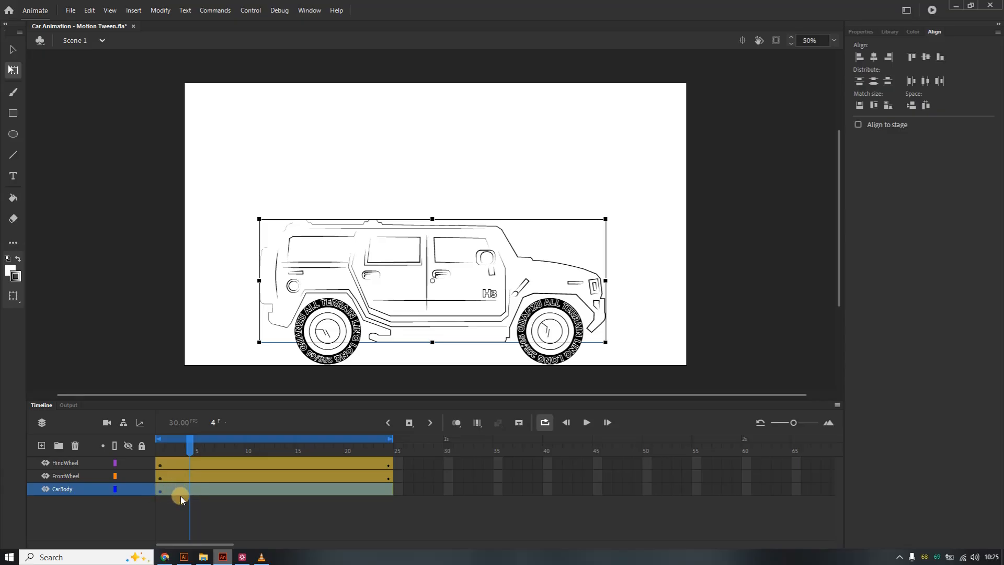
pyautogui.press('Up')
pyautogui.press('Up')
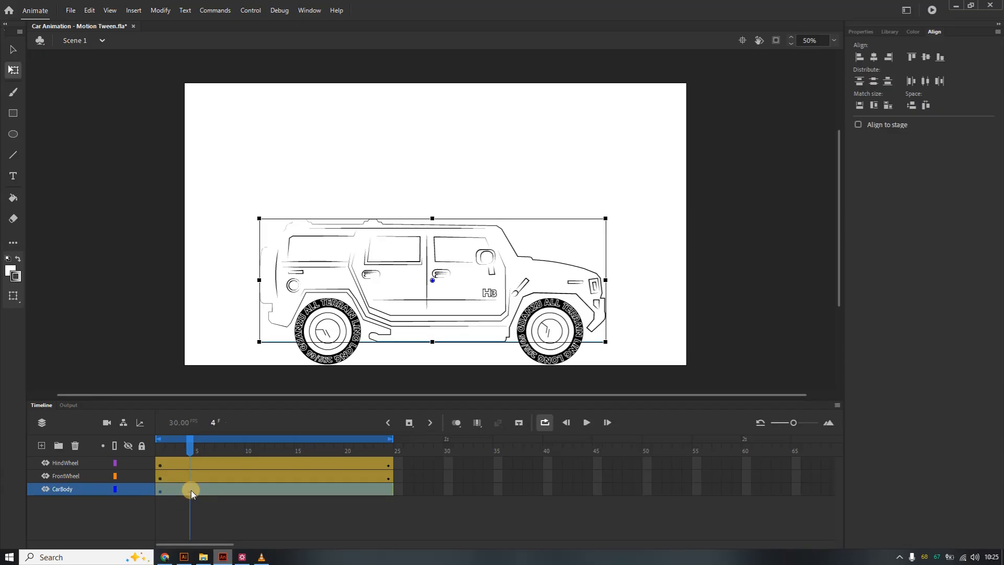
pyautogui.press('Up')
pyautogui.press('Up')
pyautogui.press('Up')
pyautogui.press('Up')
pyautogui.press('Up')
pyautogui.press('Up')
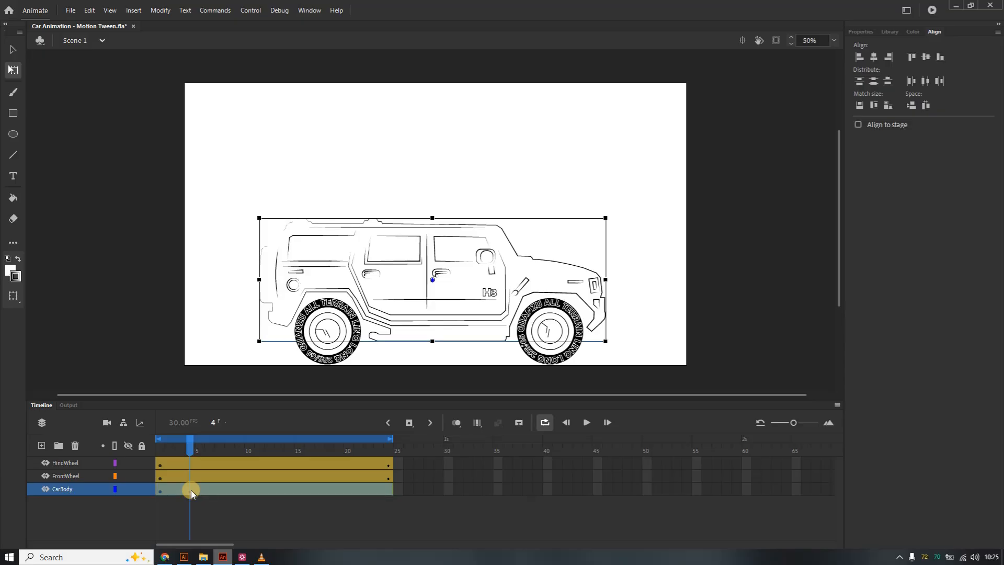
pyautogui.press('Up')
pyautogui.press('Up')
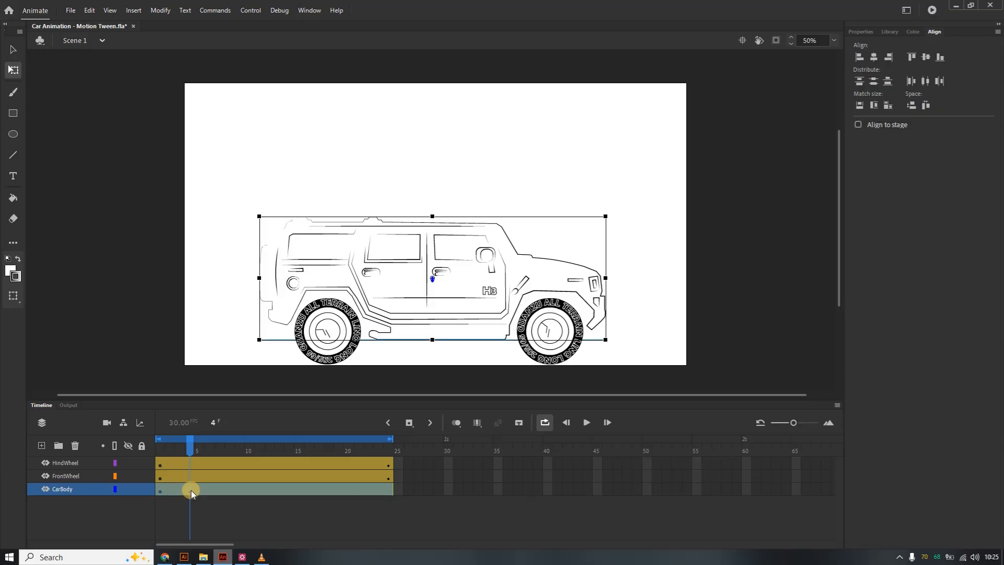
pyautogui.press('Up')
pyautogui.press('Up')
pyautogui.press('Up')
pyautogui.press('Up')
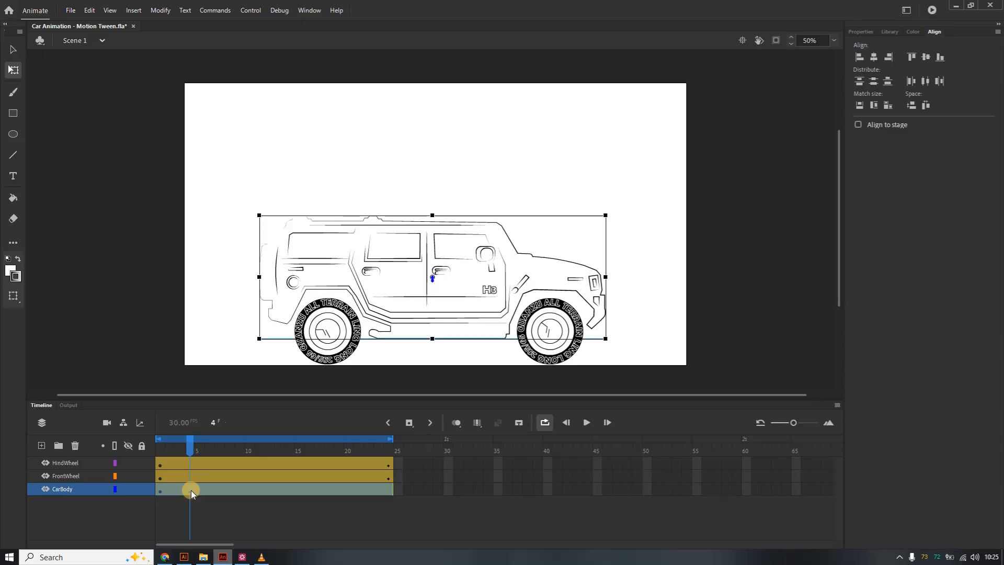
# Nudge the car body downward five times at frame 8 of its tween.
pyautogui.click(239, 489)
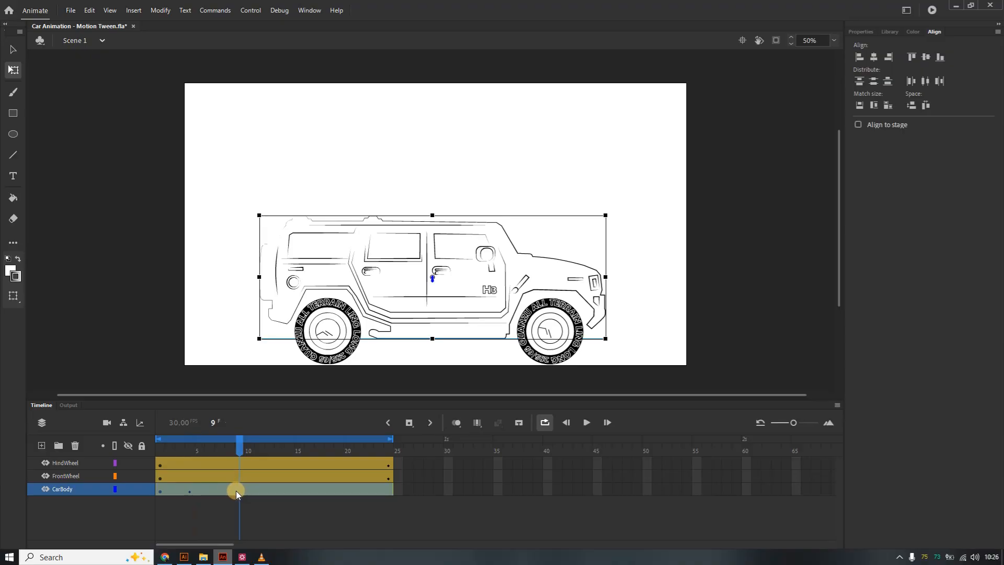
pyautogui.click(234, 490)
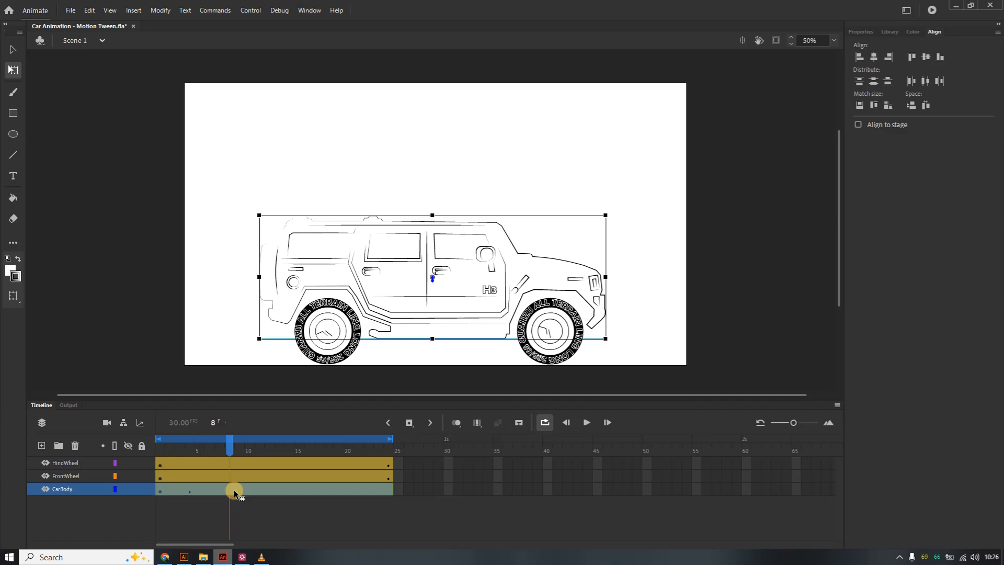
pyautogui.press('Down')
pyautogui.press('Down')
pyautogui.press('Down')
pyautogui.press('Down')
pyautogui.press('Down')
pyautogui.press('Down')
pyautogui.press('Down')
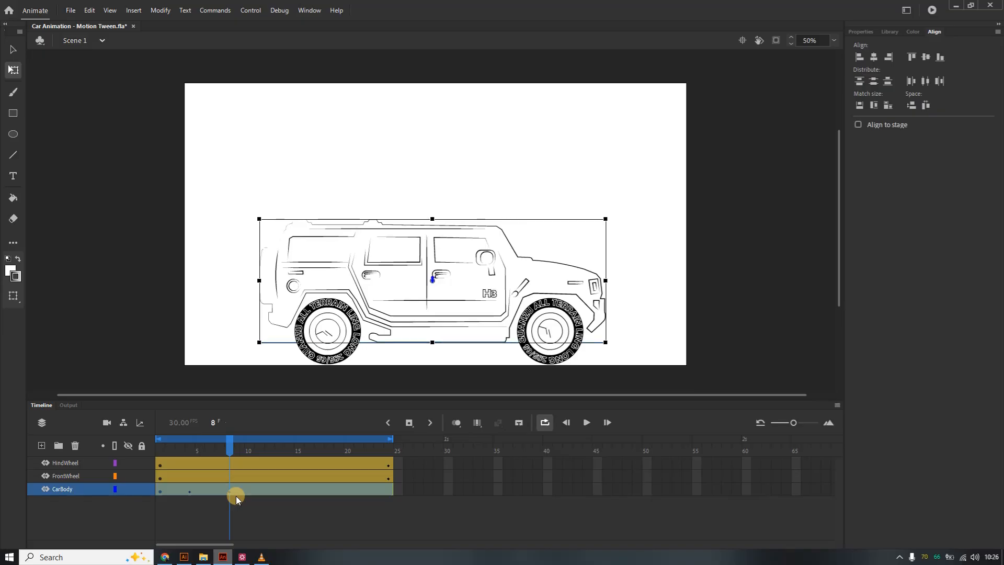
# Nudge the car body upward four times at frame 12 of its tween.
pyautogui.click(274, 486)
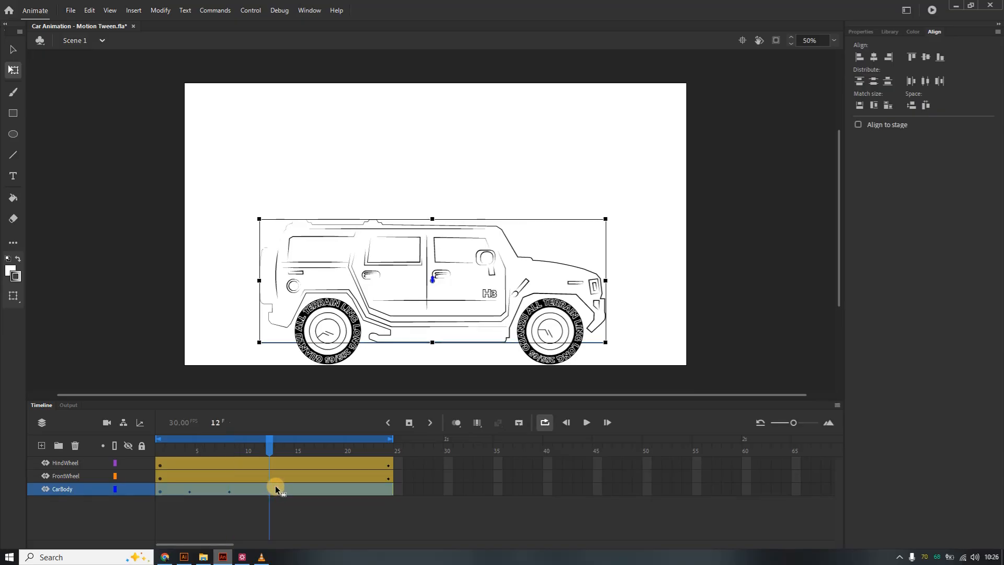
pyautogui.press('Up')
pyautogui.press('Up')
pyautogui.press('Up')
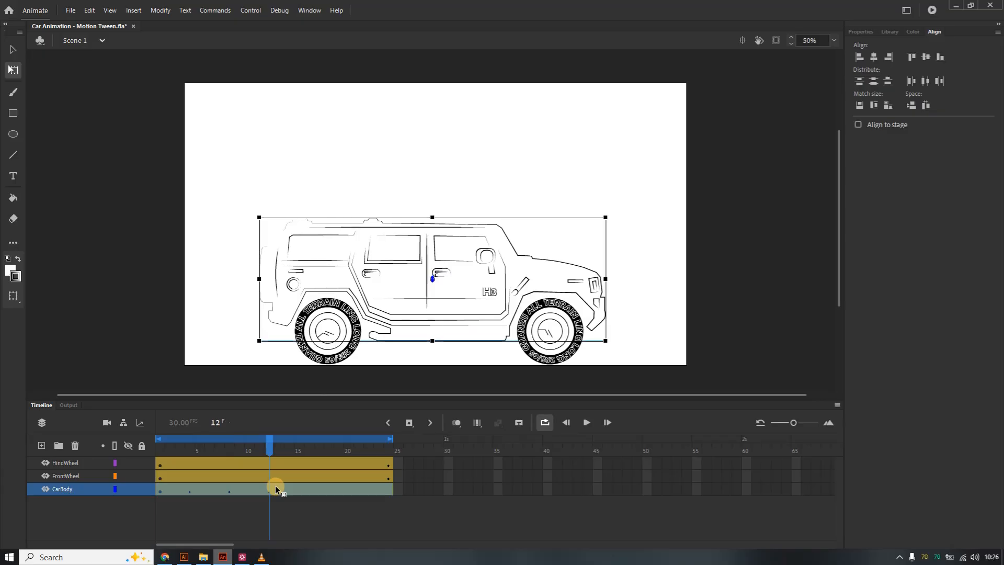
pyautogui.press('Up')
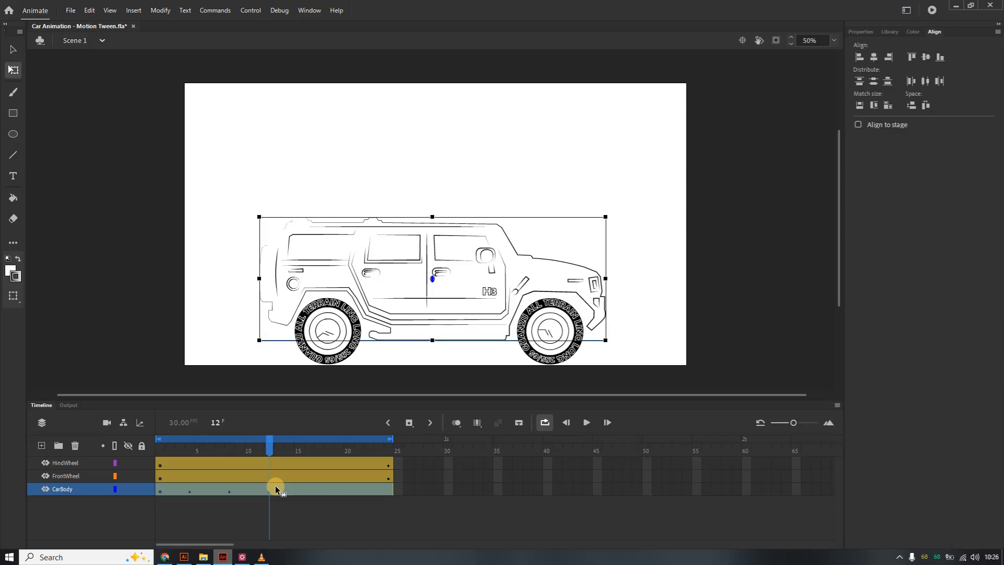
# Nudge the car body downward five times at frame 16 of its tween.
pyautogui.click(316, 489)
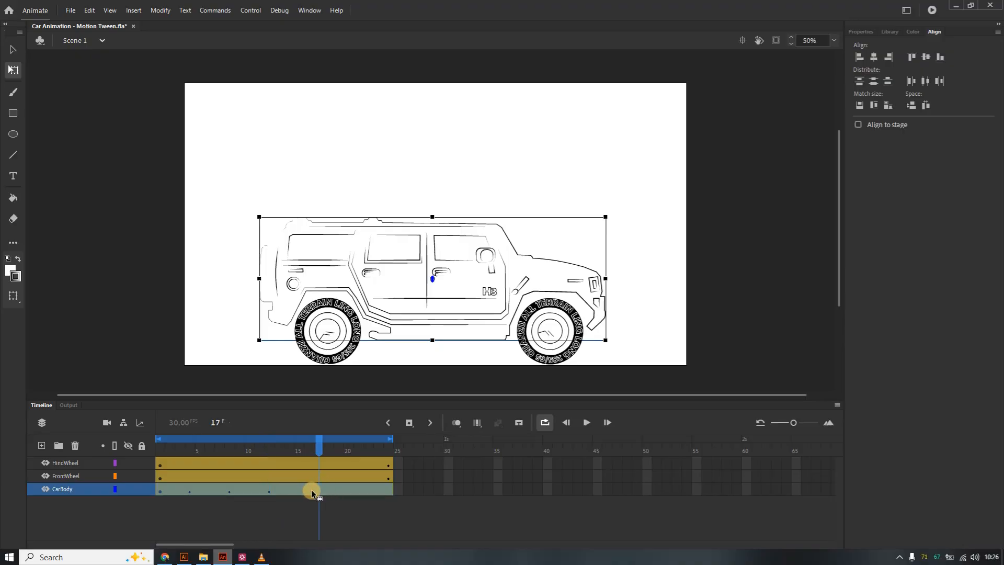
pyautogui.click(312, 489)
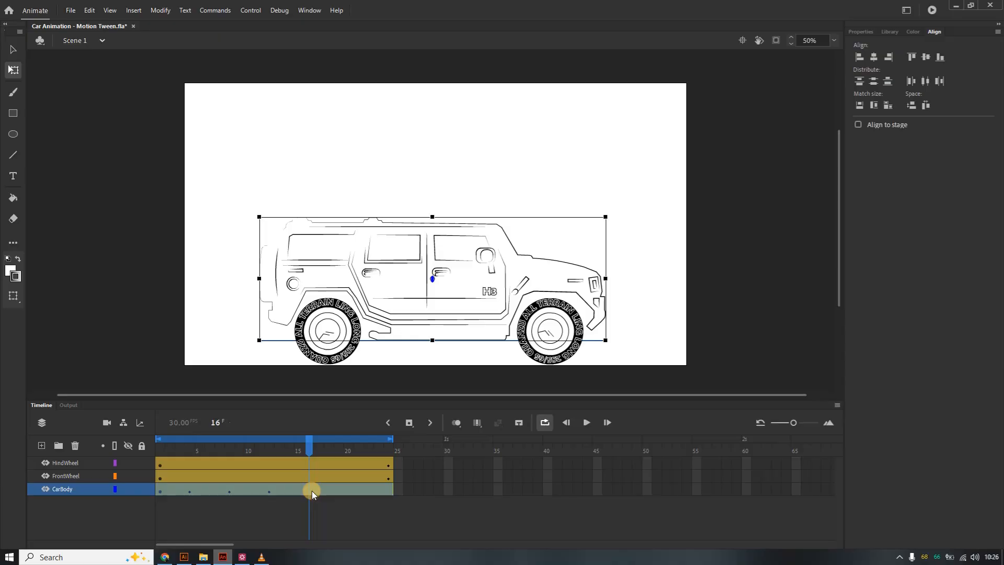
pyautogui.press('Down')
pyautogui.press('Down')
pyautogui.press('Down')
pyautogui.press('Down')
pyautogui.press('Down')
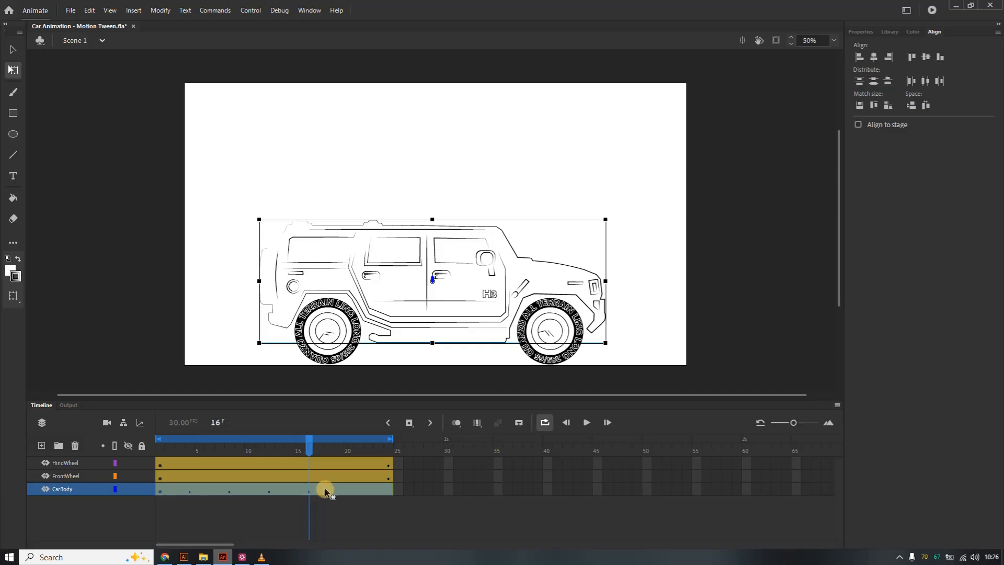
# Nudge the car body upward three times at frame 20 of its tween.
pyautogui.click(356, 487)
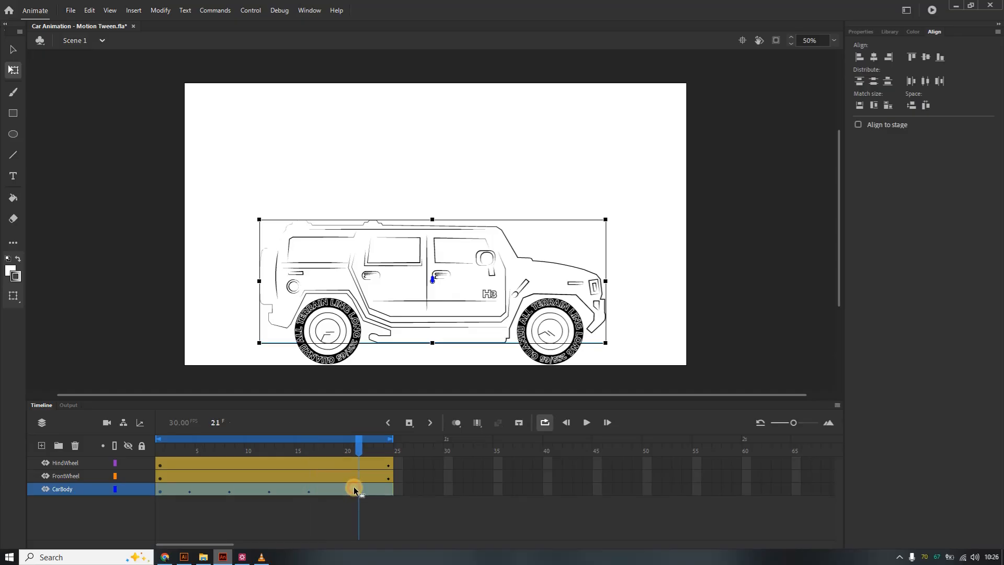
pyautogui.click(352, 489)
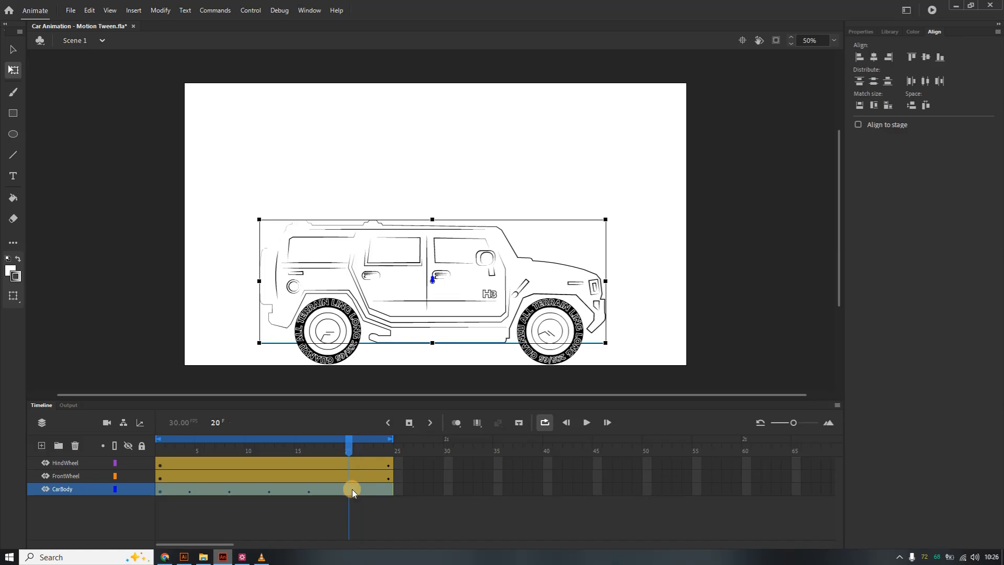
pyautogui.press('Up')
pyautogui.press('Up')
pyautogui.press('Up')
pyautogui.press('Up')
pyautogui.press('Up')
pyautogui.press('Up')
pyautogui.press('Up')
pyautogui.press('Up')
pyautogui.press('Up')
pyautogui.press('Up')
pyautogui.press('Up')
pyautogui.press('Up')
pyautogui.press('Up')
pyautogui.press('Up')
pyautogui.press('Up')
pyautogui.press('Up')
pyautogui.press('Up')
pyautogui.press('Up')
pyautogui.press('Up')
pyautogui.press('Up')
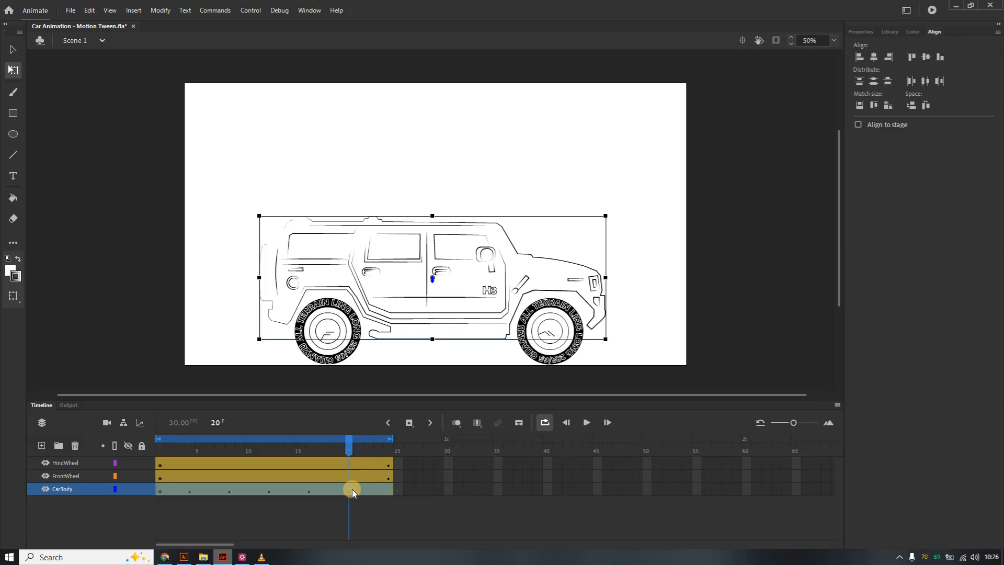
# Nudge the car body downward six times at frame 24 of its tween and play the animation to preview it.
pyautogui.click(388, 489)
pyautogui.press('Down')
pyautogui.press('Down')
pyautogui.press('Down')
pyautogui.press('Down')
pyautogui.press('Down')
pyautogui.press('Down')
pyautogui.press('Down')
pyautogui.press('Down')
pyautogui.press('Down')
pyautogui.press('Down')
pyautogui.press('Down')
pyautogui.press('Down')
pyautogui.press('Down')
pyautogui.press('Down')
pyautogui.press('Down')
pyautogui.press('Down')
pyautogui.press('Down')
pyautogui.press('Down')
pyautogui.press('Down')
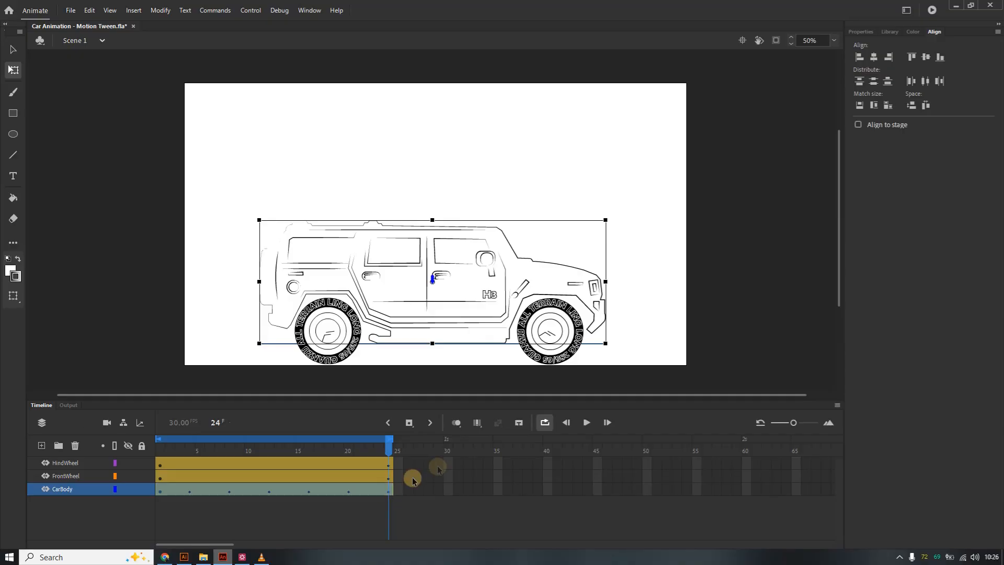
pyautogui.click(587, 423)
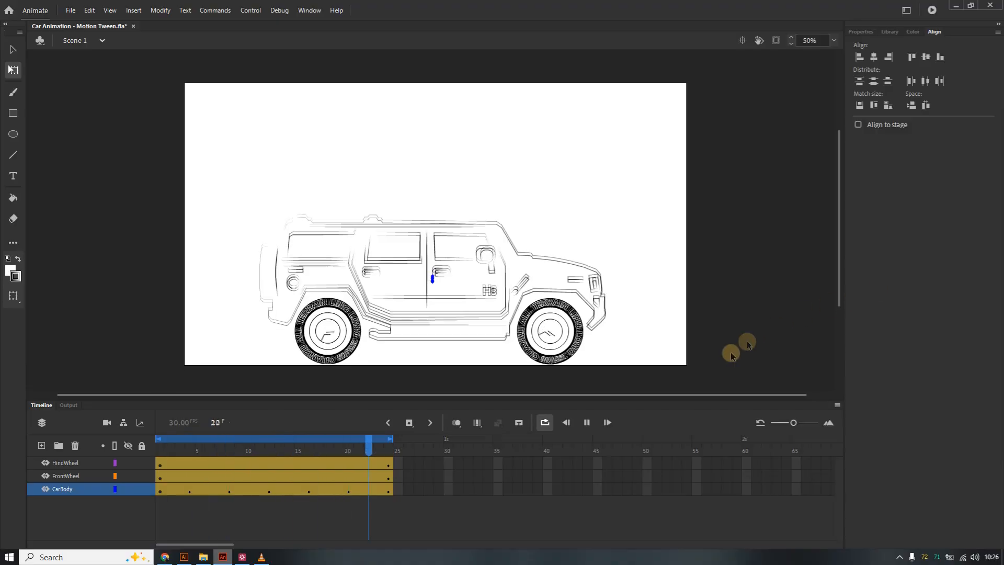
pyautogui.click(587, 423)
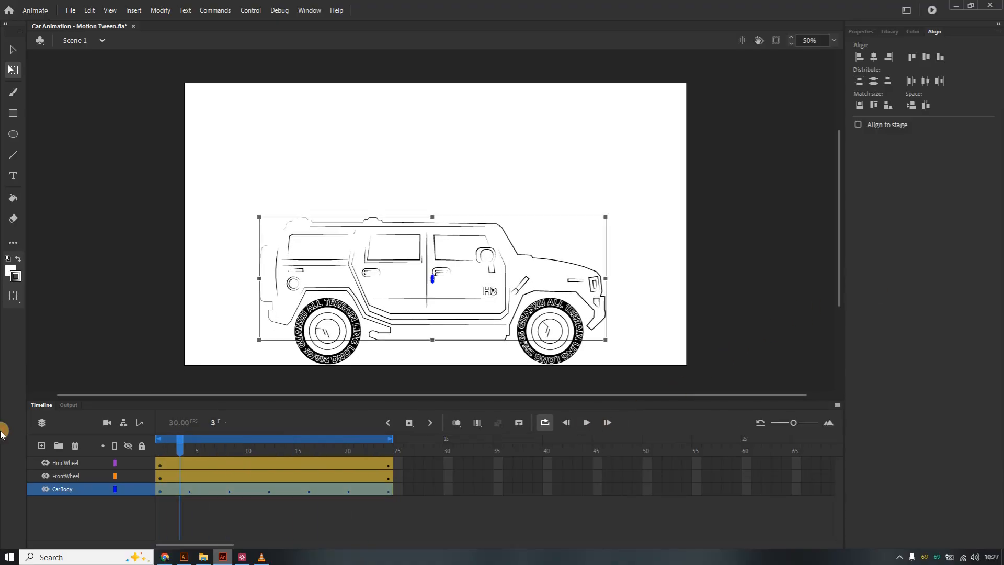
# Open the car body tween's motion editor and apply a Bounce ease to its Y location property.
pyautogui.doubleClick(189, 491)
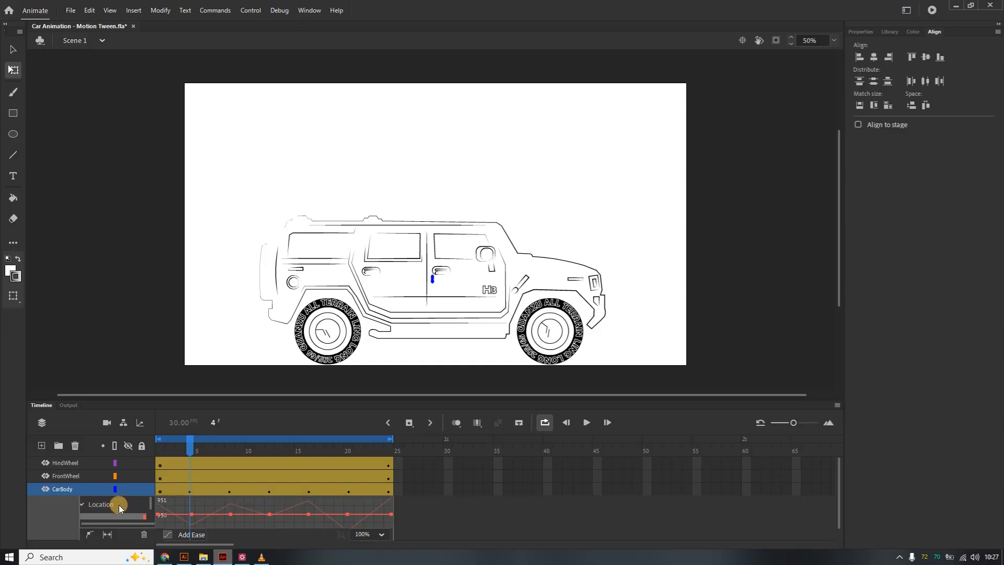
pyautogui.scroll(-1, 127, 513)
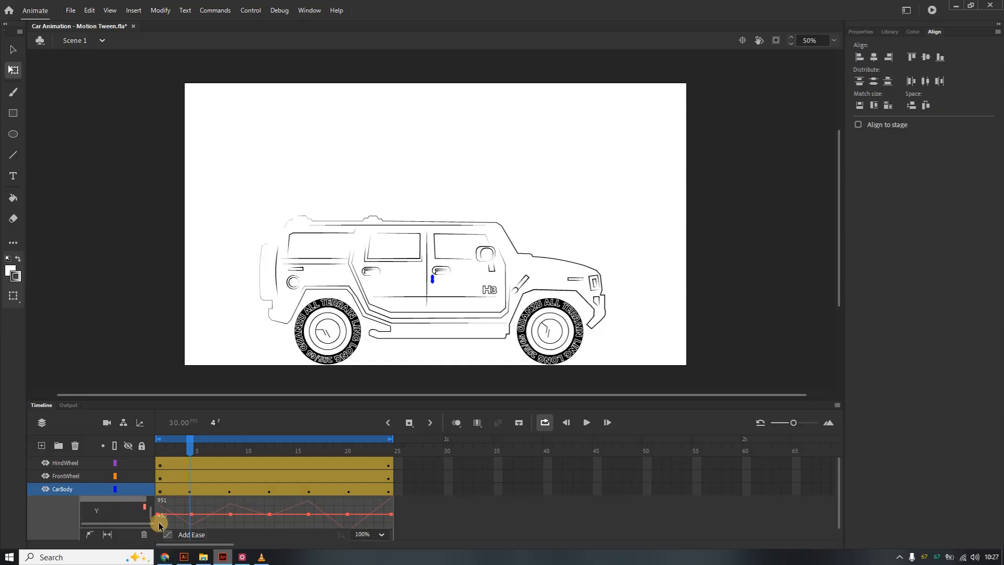
pyautogui.click(169, 533)
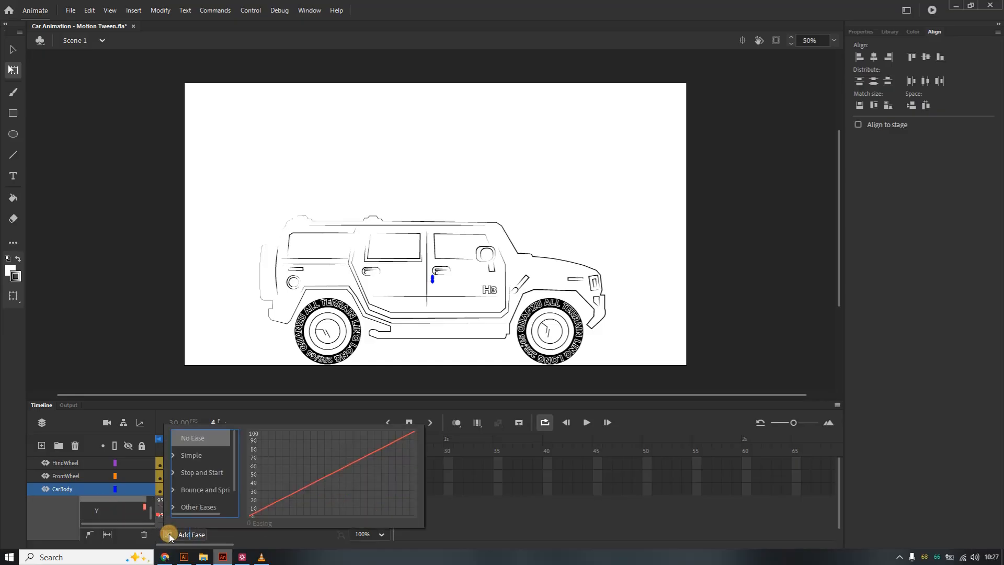
pyautogui.moveTo(236, 455); pyautogui.dragTo(237, 479)
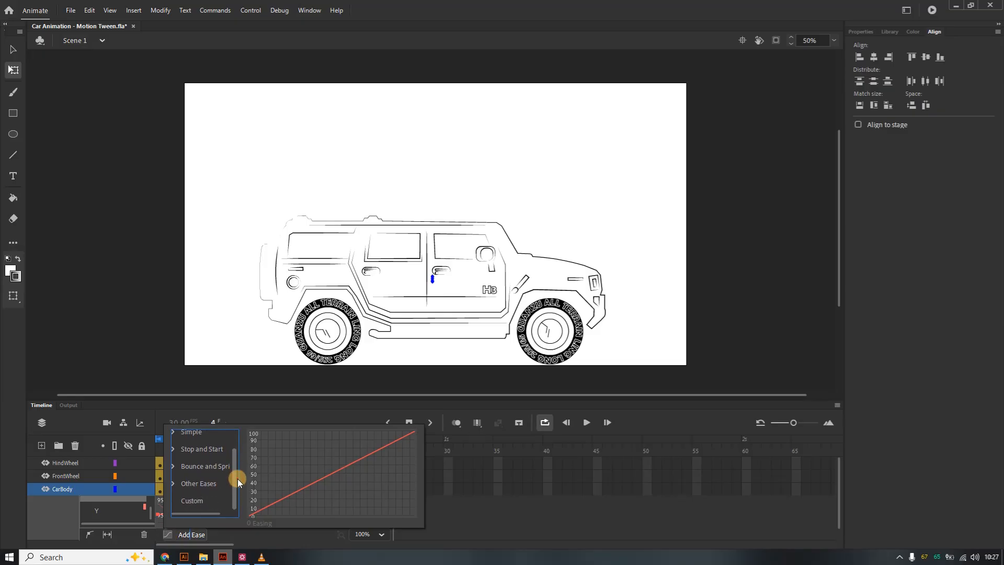
pyautogui.click(174, 466)
pyautogui.moveTo(234, 467); pyautogui.dragTo(235, 473)
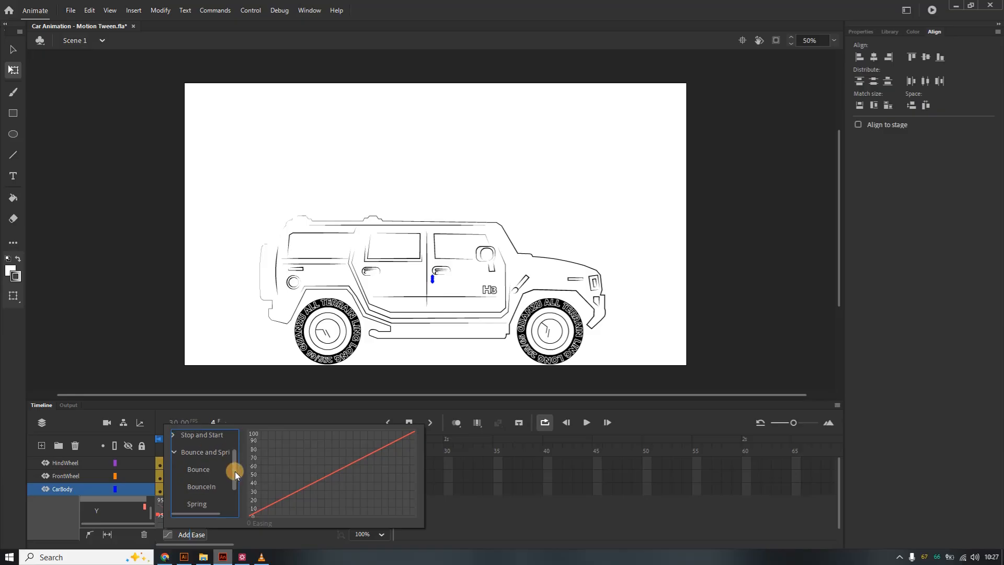
pyautogui.doubleClick(203, 470)
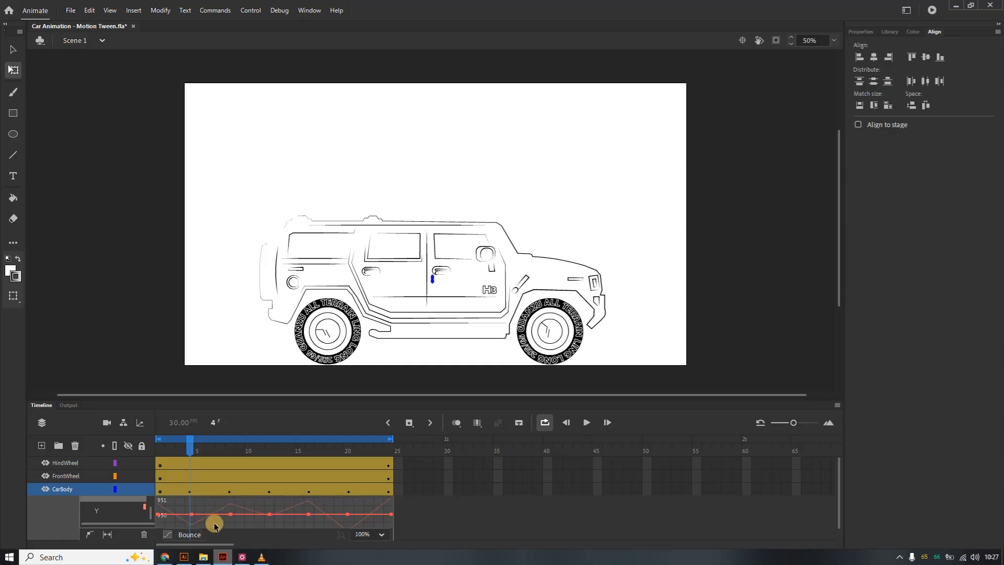
# Play the animation to preview the eased car body bounce, closing the motion editor in between.
pyautogui.click(586, 422)
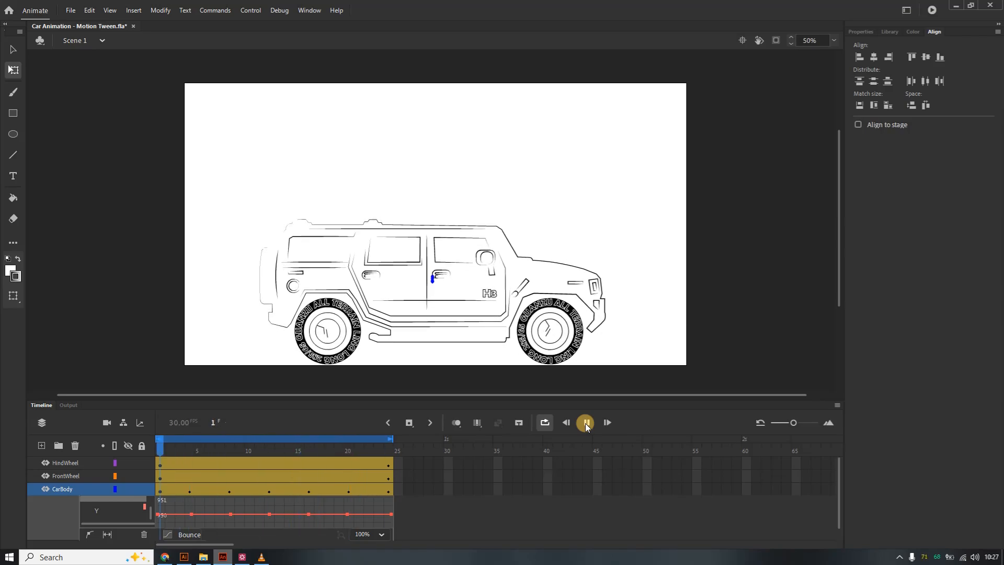
pyautogui.click(585, 423)
pyautogui.click(269, 492)
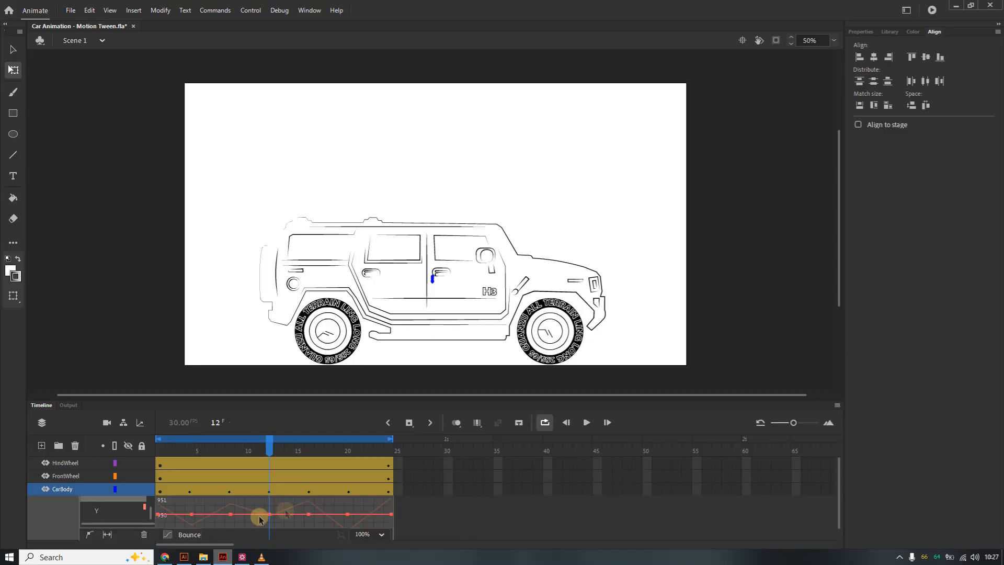
pyautogui.doubleClick(387, 491)
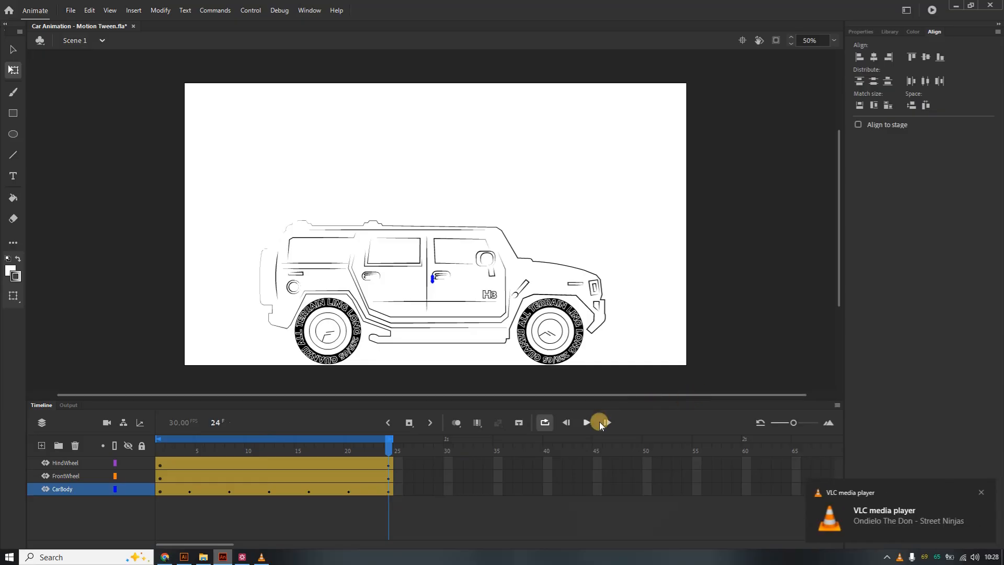
pyautogui.click(586, 423)
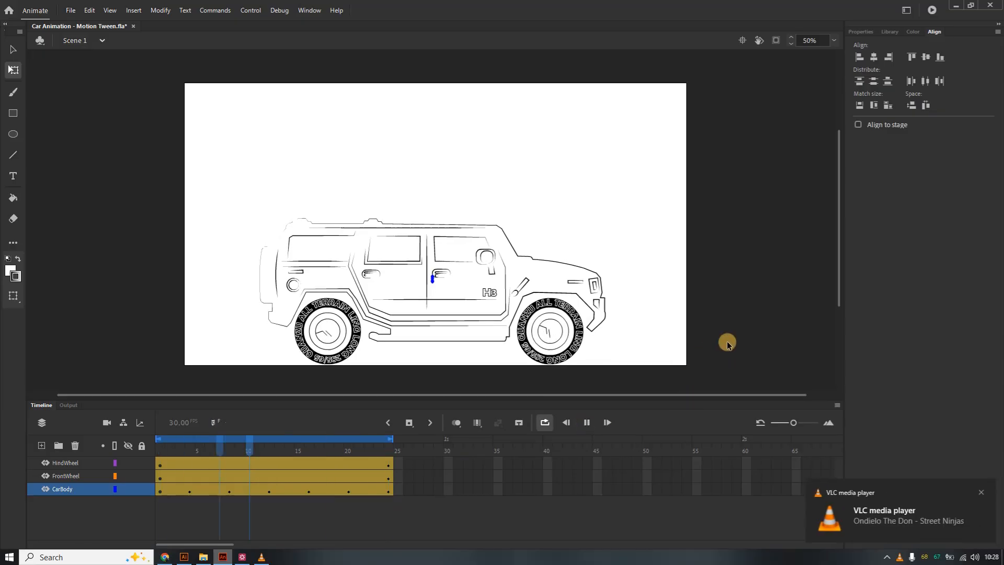
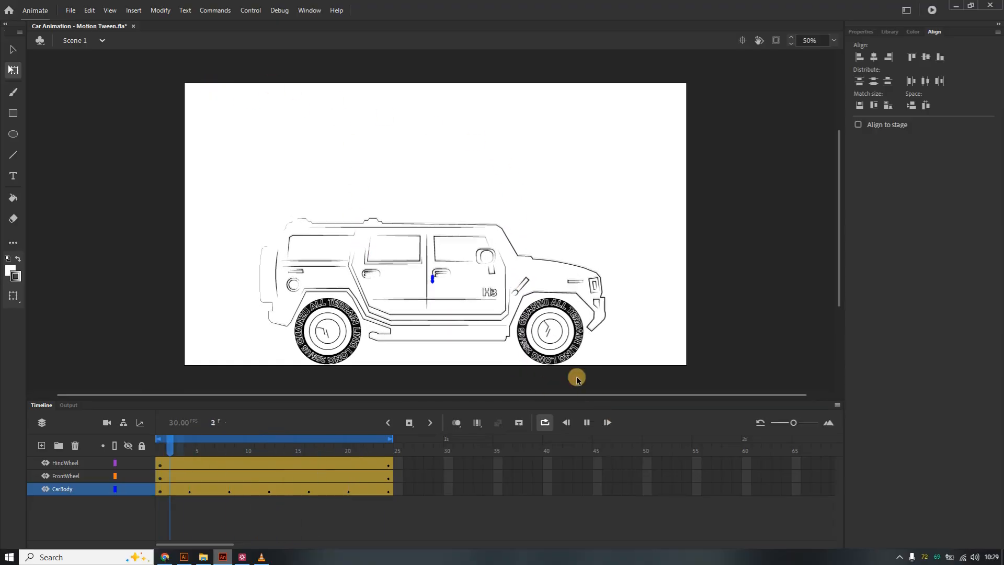
# Play the car animation once more and switch over to Illustrator.
pyautogui.click(588, 425)
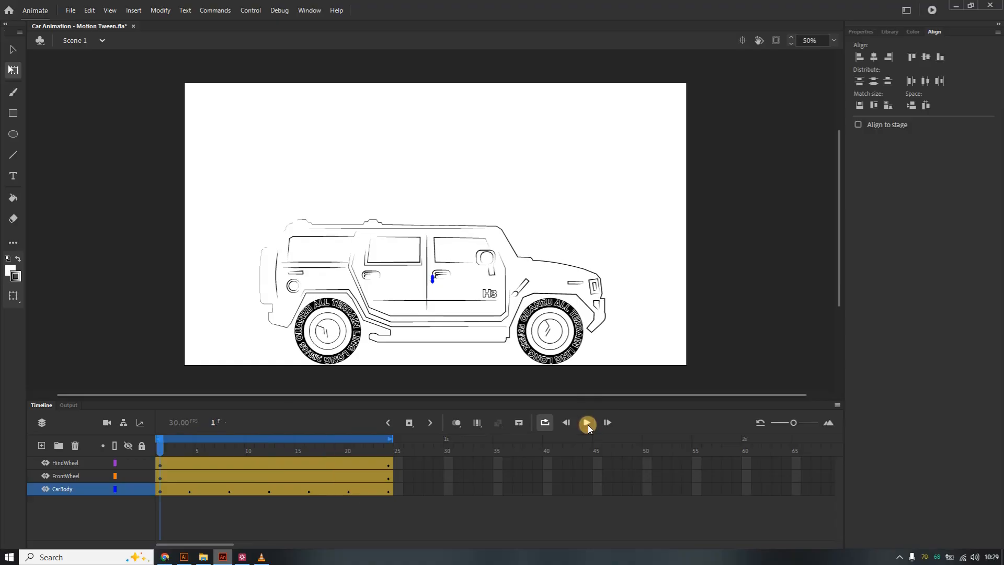
pyautogui.click(185, 557)
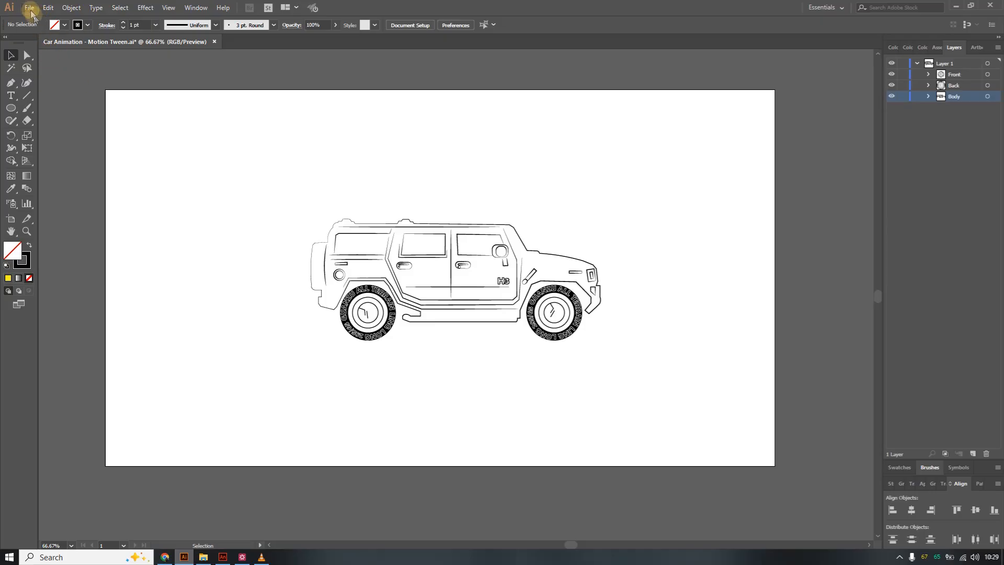
# Pick the Curvature tool and open the General preferences, closing them with OK.
pyautogui.click(26, 83)
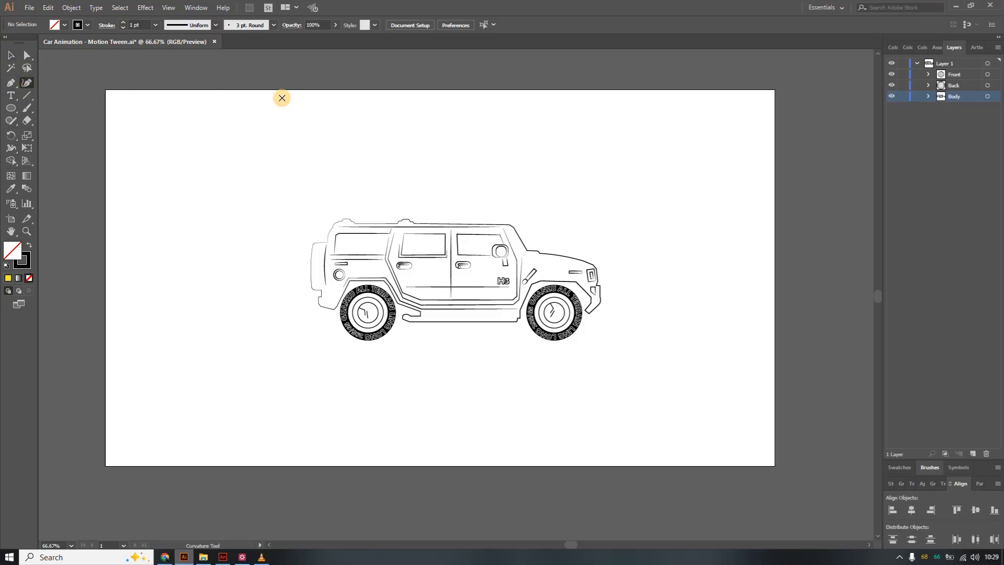
pyautogui.click(48, 7)
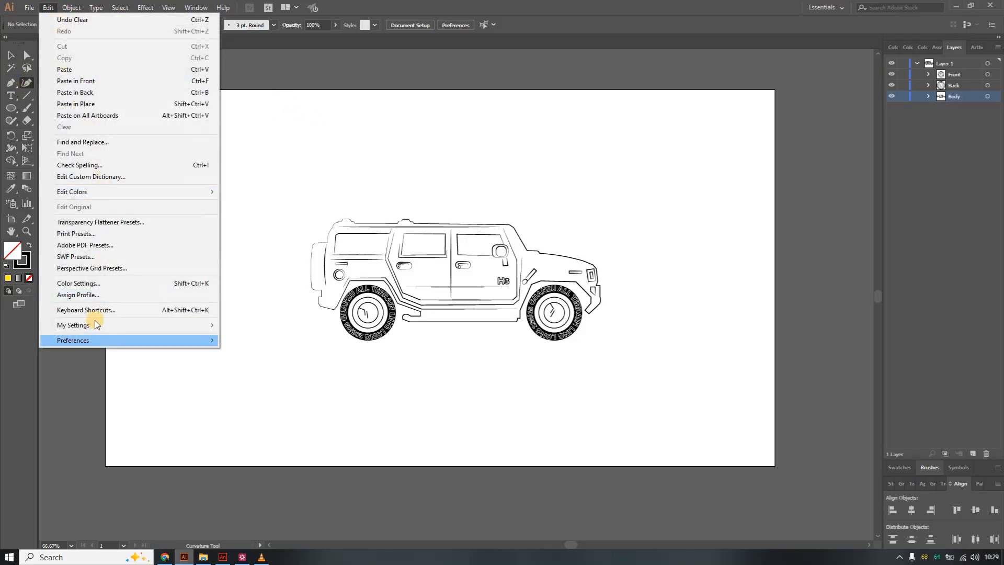
pyautogui.click(433, 5)
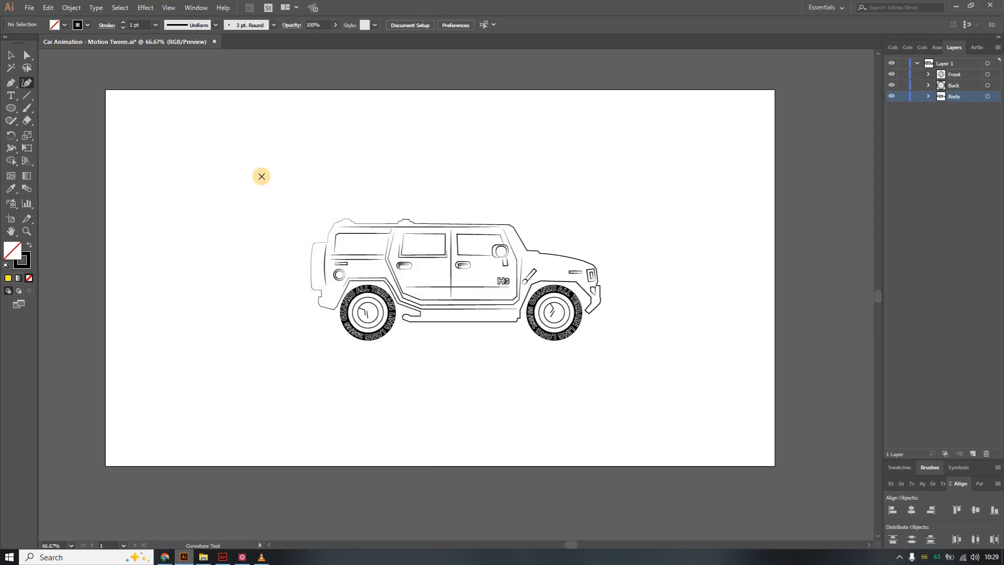
pyautogui.click(49, 8)
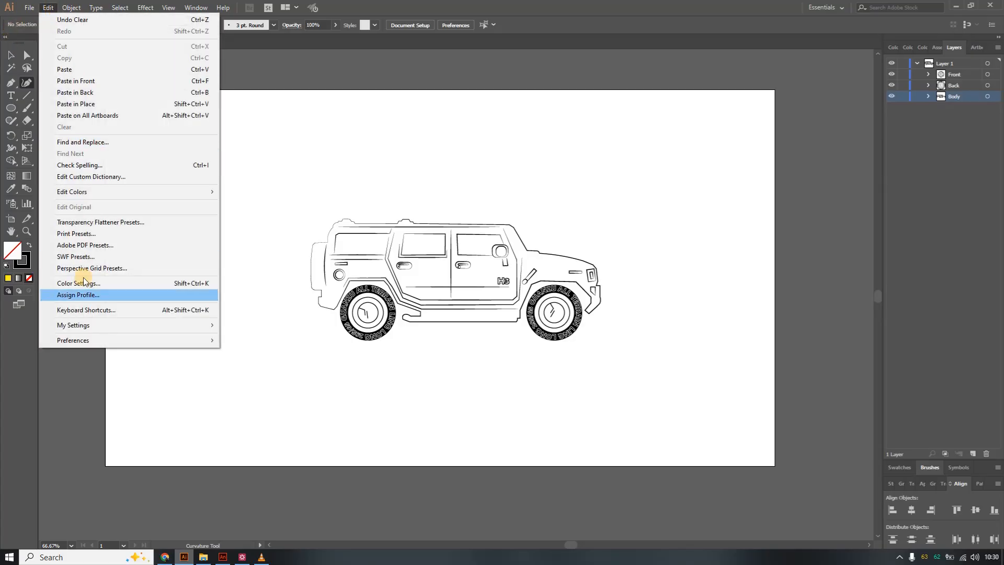
pyautogui.moveTo(110, 345)
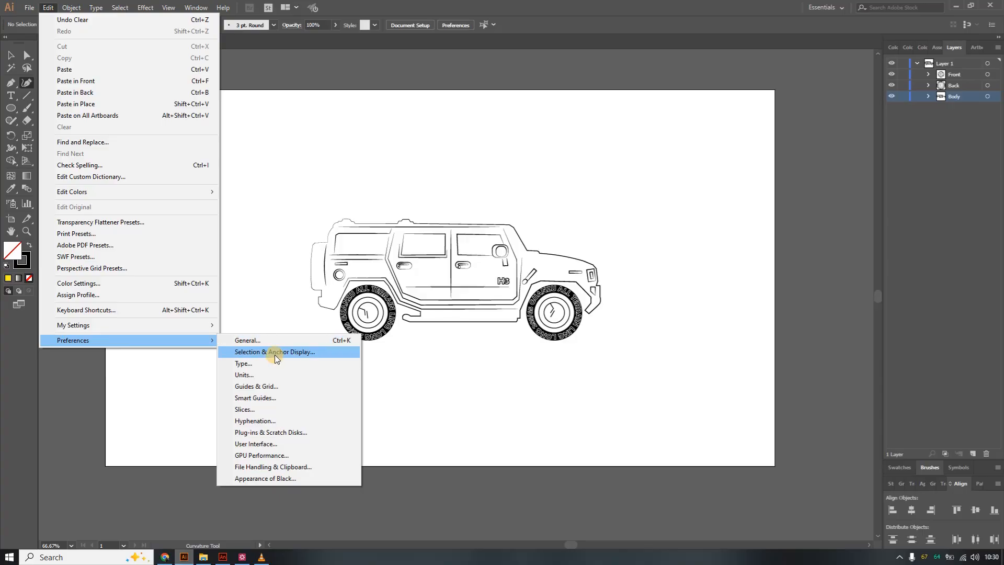
pyautogui.click(259, 341)
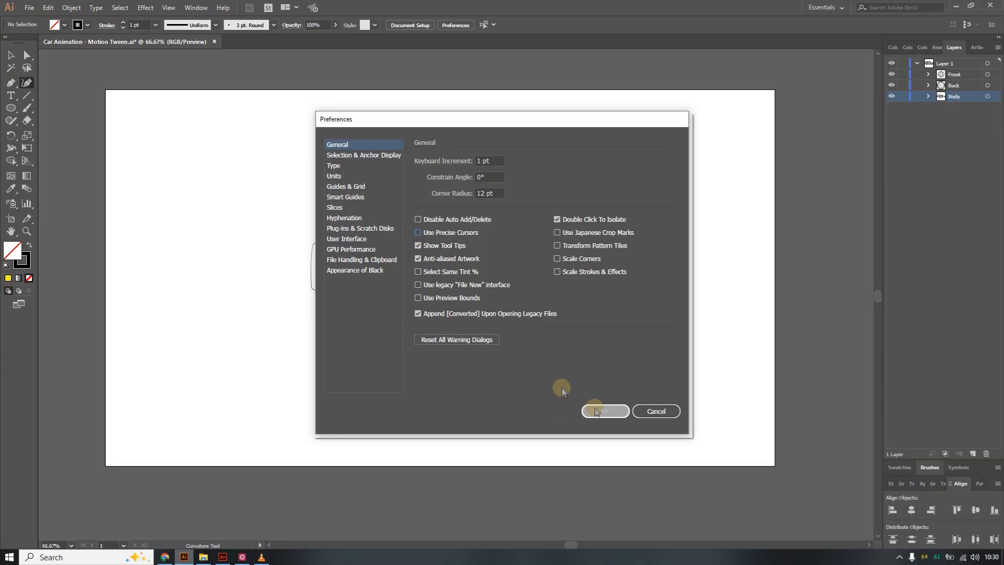
pyautogui.click(605, 411)
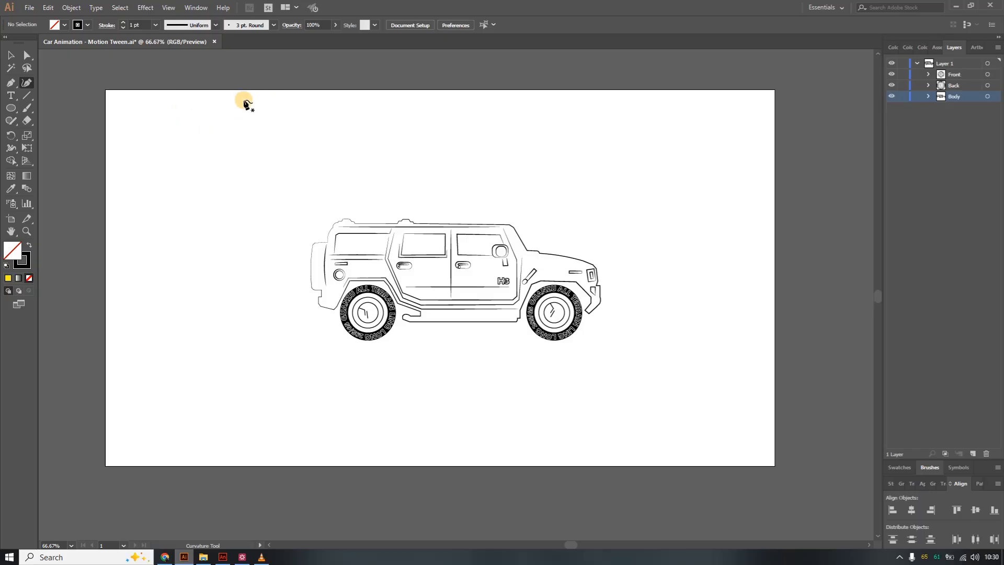
# Draw a closed, bumpy cloud outline with the Curvature tool above the car near the artboard's upper left.
pyautogui.click(244, 100)
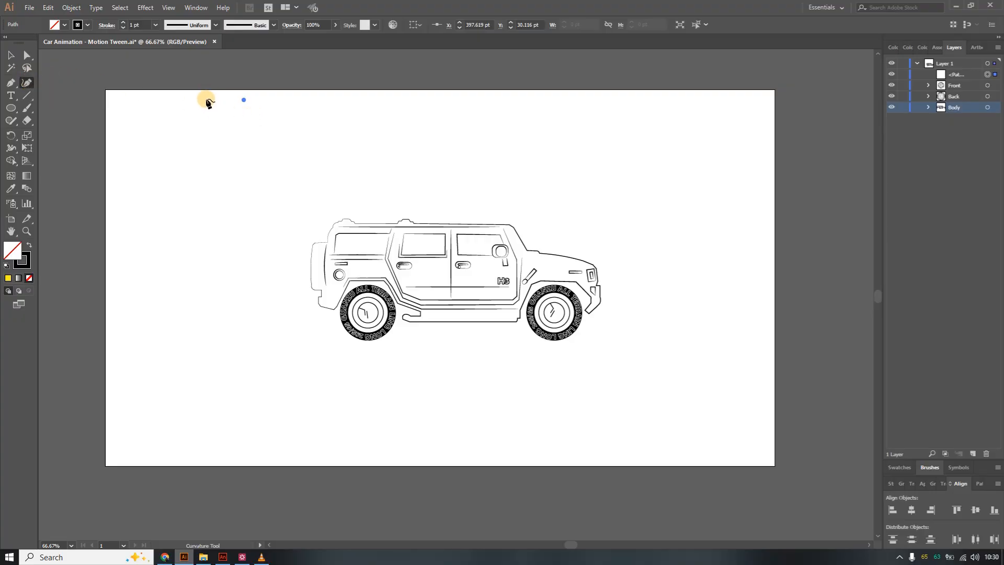
pyautogui.click(204, 101)
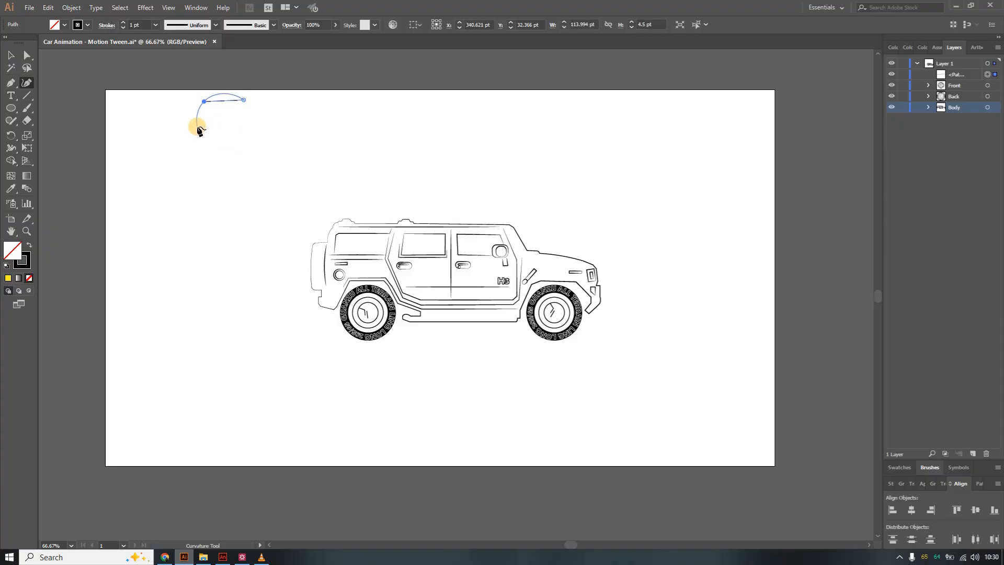
pyautogui.click(208, 136)
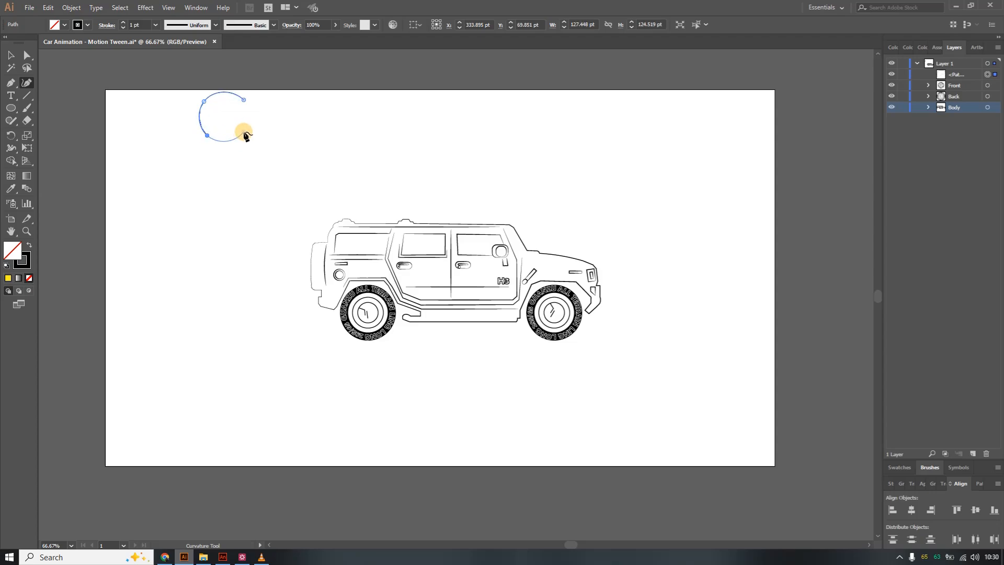
pyautogui.click(244, 133)
pyautogui.click(256, 150)
pyautogui.click(294, 152)
pyautogui.click(304, 133)
pyautogui.click(322, 146)
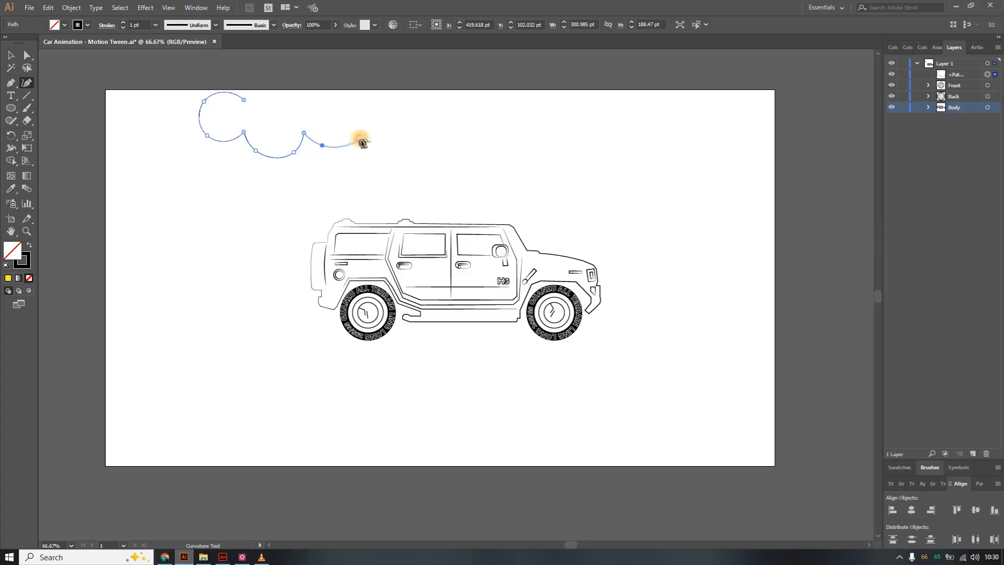
pyautogui.click(362, 135)
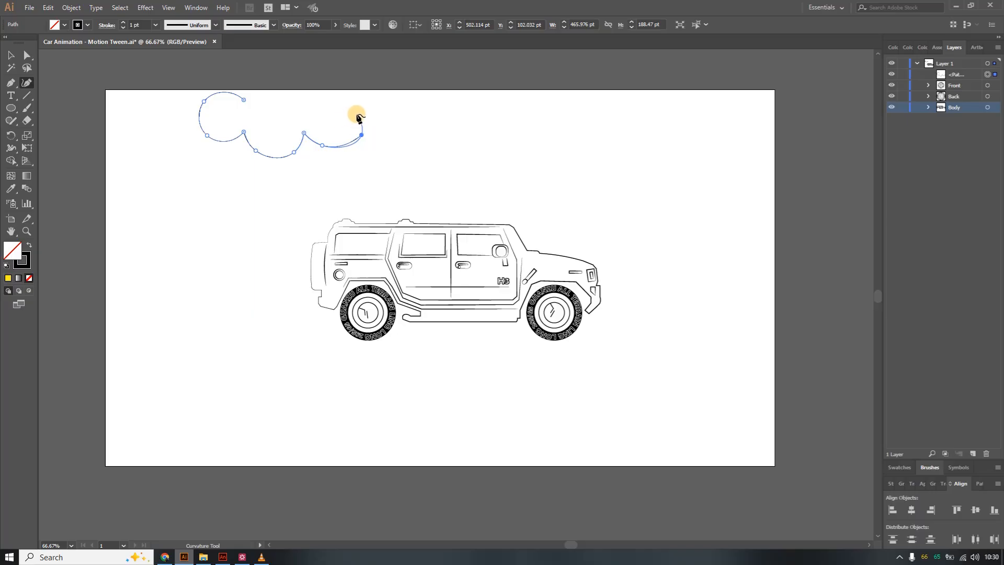
pyautogui.click(359, 116)
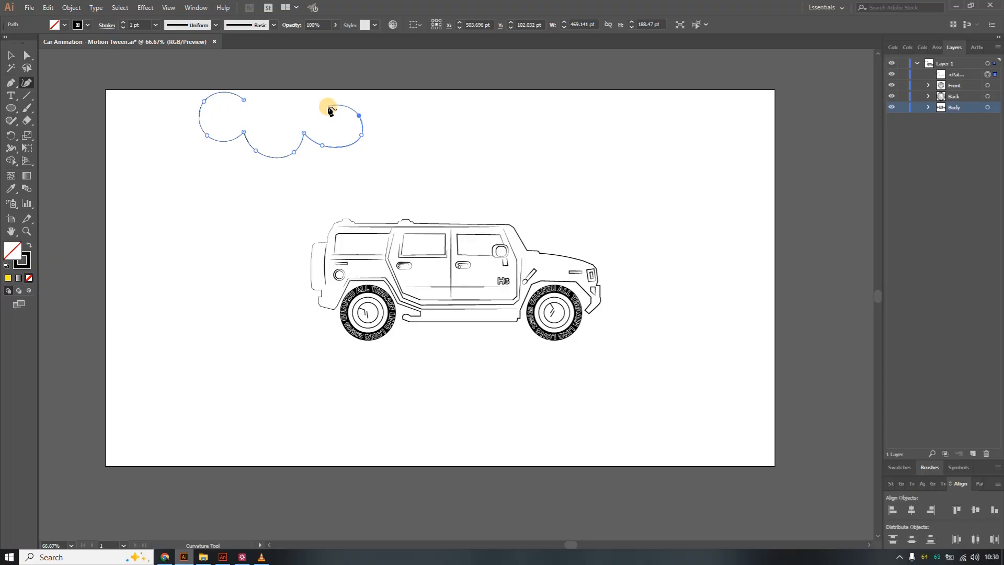
pyautogui.click(328, 107)
pyautogui.click(320, 98)
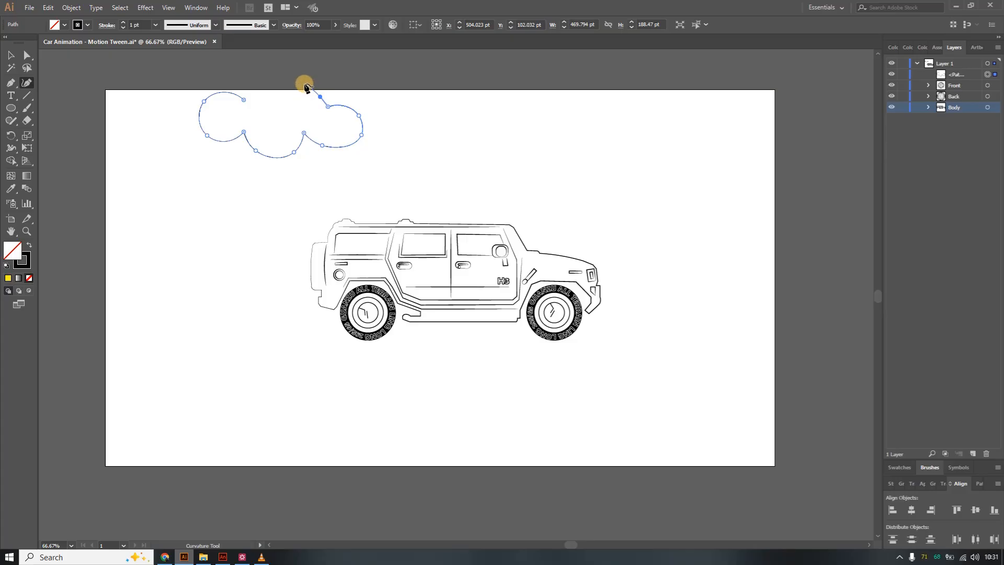
pyautogui.click(300, 82)
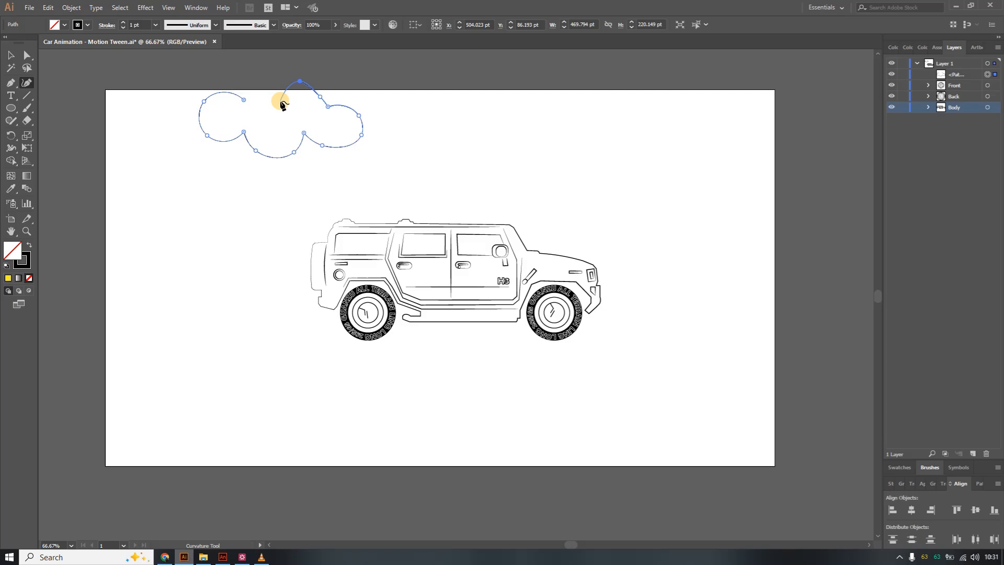
pyautogui.click(281, 101)
pyautogui.click(249, 101)
pyautogui.click(247, 100)
# Delete and reposition several anchor points along the cloud's upper edge to smooth its bumps.
pyautogui.press('Delete')
pyautogui.doubleClick(243, 99)
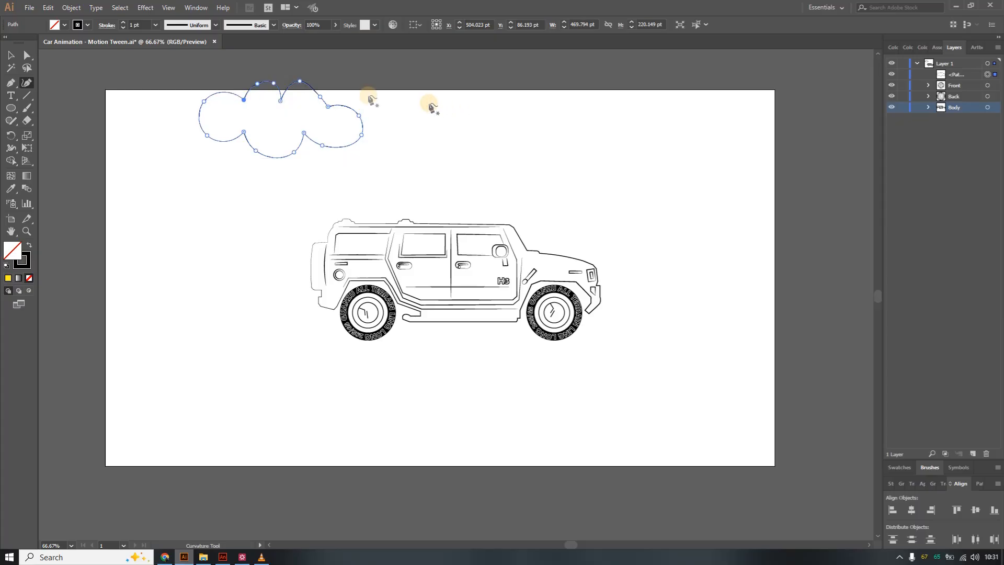
pyautogui.click(264, 83)
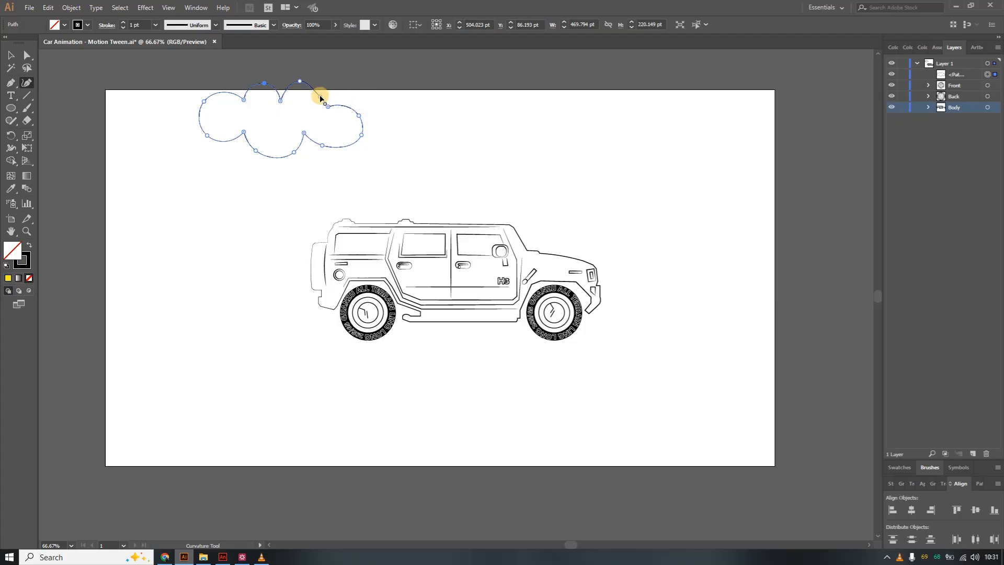
pyautogui.press('Delete')
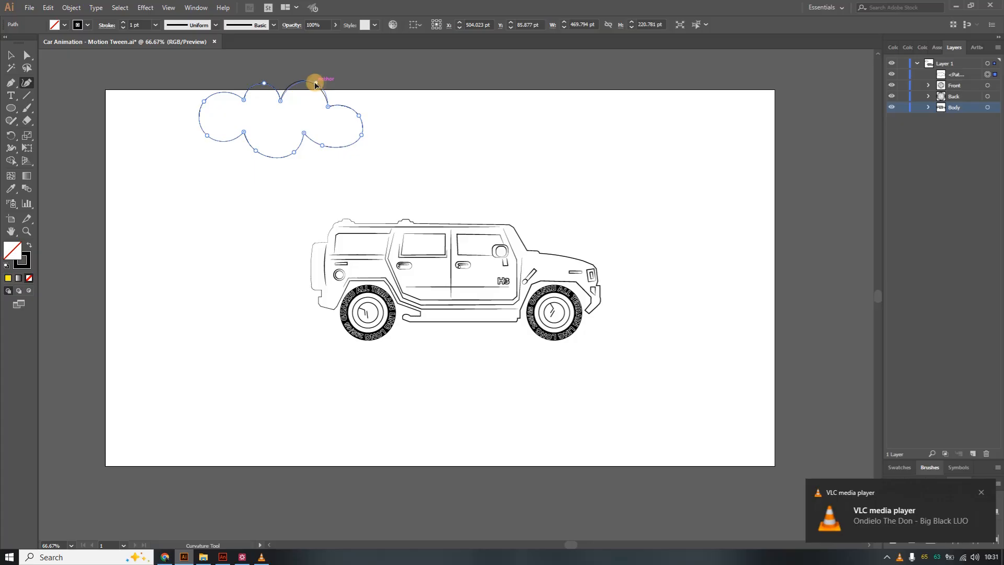
pyautogui.click(310, 83)
pyautogui.click(360, 136)
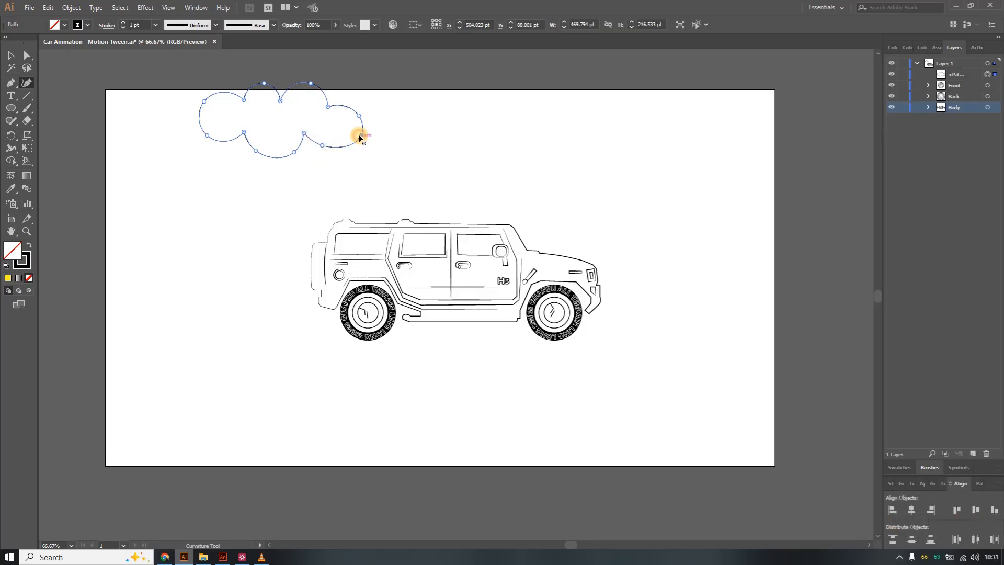
pyautogui.press('Delete')
# Reshape the cloud's right, bottom and top lobes by dragging their anchor points, undoing one misplaced move.
pyautogui.moveTo(358, 115); pyautogui.dragTo(345, 133)
pyautogui.moveTo(343, 134); pyautogui.dragTo(327, 128)
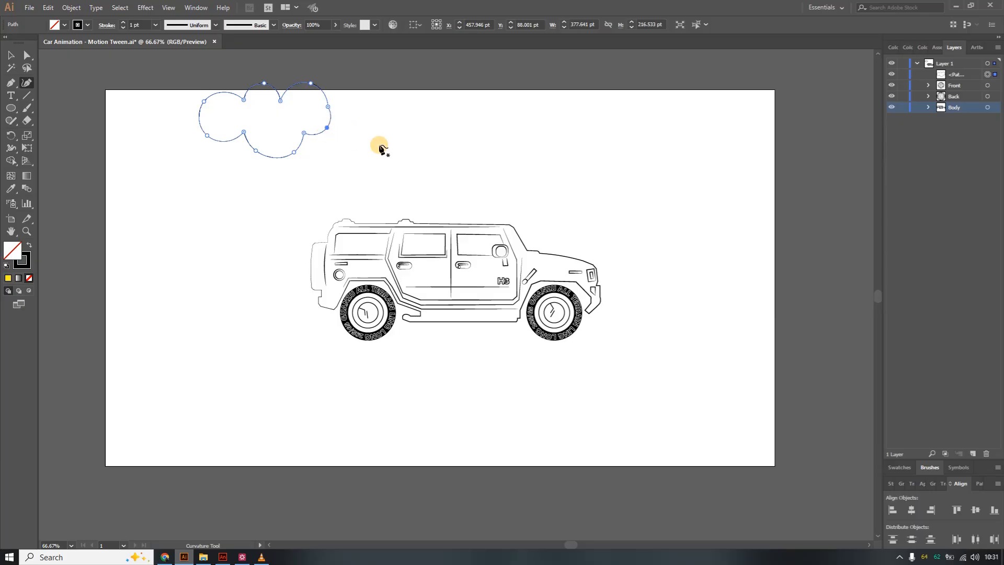
pyautogui.hotkey('ctrl', 'z')
pyautogui.click(292, 150)
pyautogui.moveTo(304, 134); pyautogui.dragTo(296, 134)
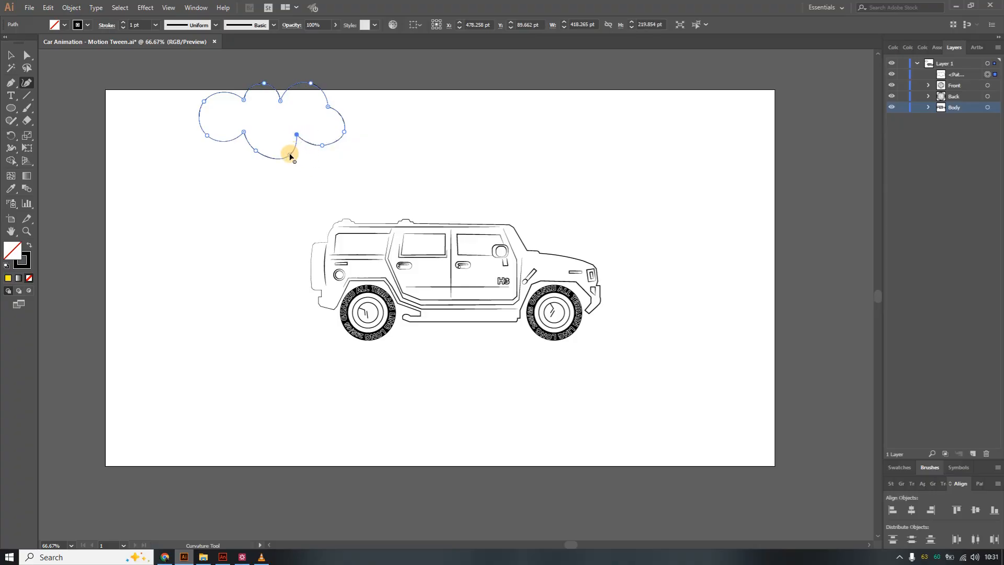
pyautogui.moveTo(290, 153)
pyautogui.mouseDown()
pyautogui.moveTo(268, 151)
pyautogui.moveTo(276, 156)
pyautogui.mouseUp()
pyautogui.moveTo(202, 102); pyautogui.dragTo(200, 109)
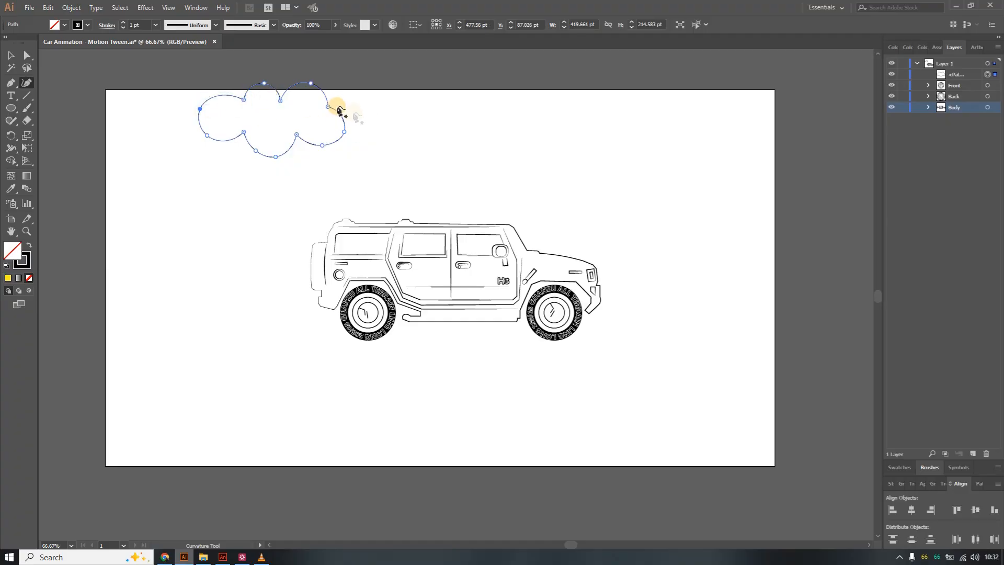
pyautogui.moveTo(280, 100); pyautogui.dragTo(282, 91)
# Move the cloud slightly right and down, then refine the anchor points on its right side.
pyautogui.click(11, 55)
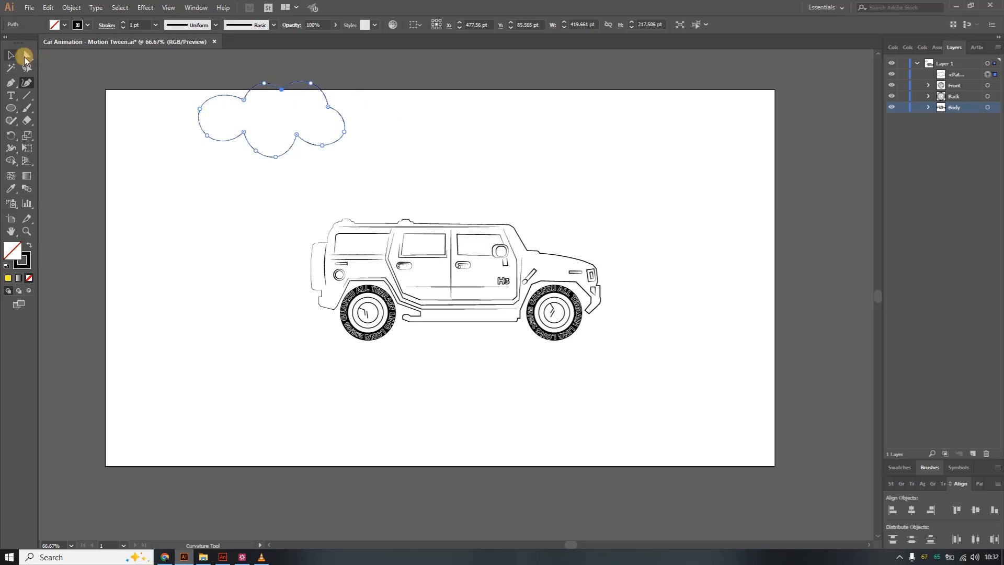
pyautogui.moveTo(320, 89); pyautogui.dragTo(359, 108)
pyautogui.click(27, 83)
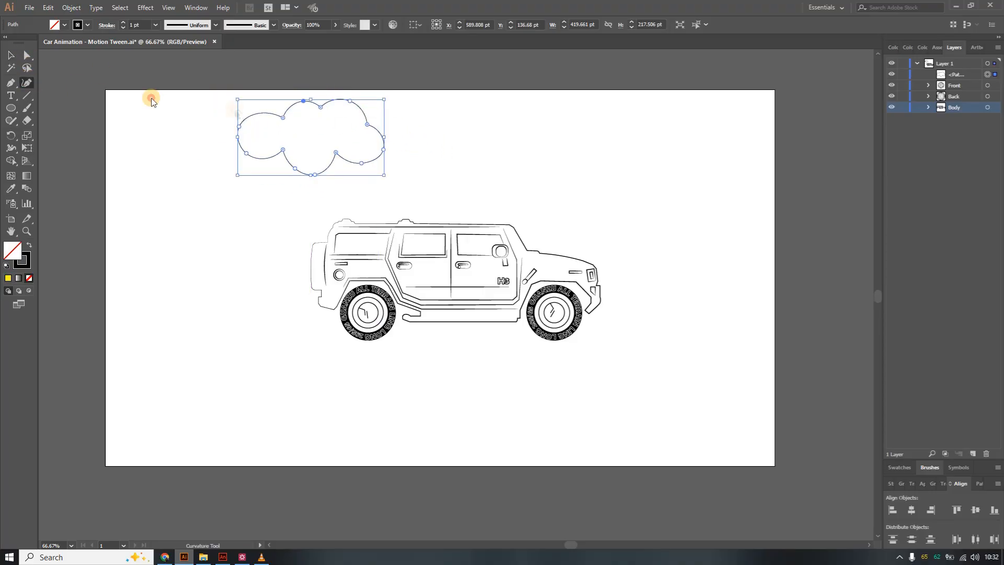
pyautogui.click(360, 124)
pyautogui.moveTo(357, 124); pyautogui.dragTo(359, 124)
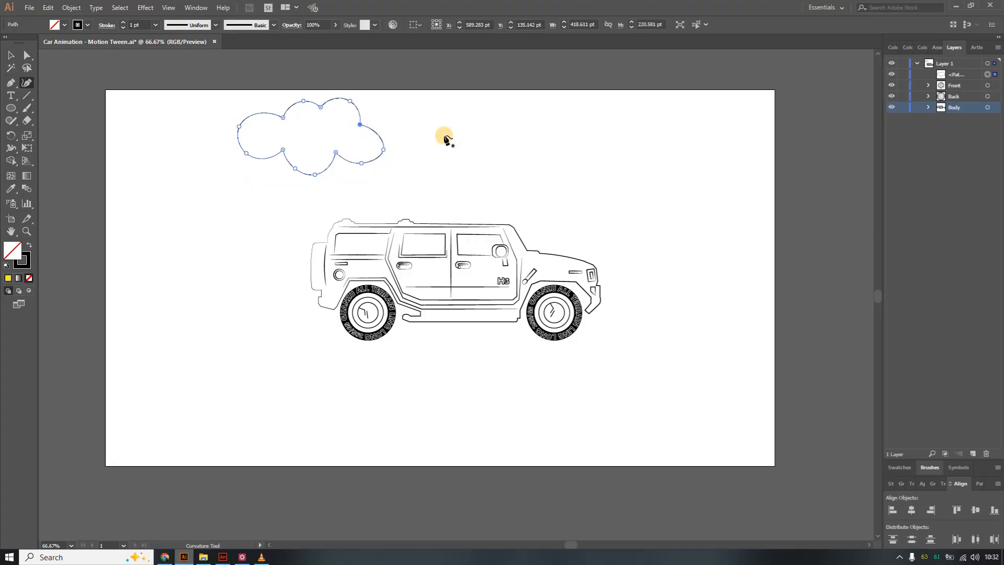
pyautogui.click(381, 142)
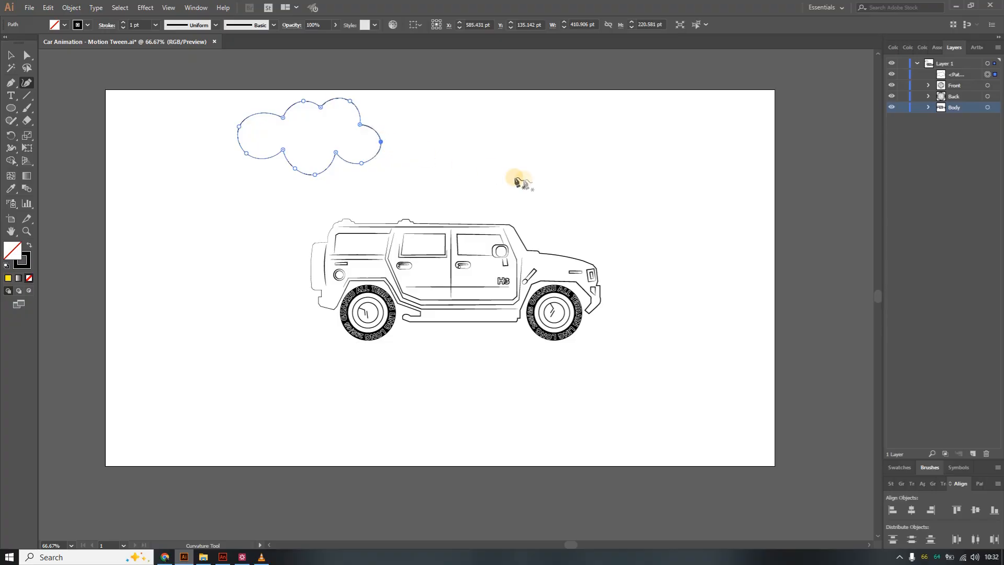
# Set the cloud's stroke weight to 2 pt and deselect it.
pyautogui.click(124, 24)
pyautogui.click(124, 24)
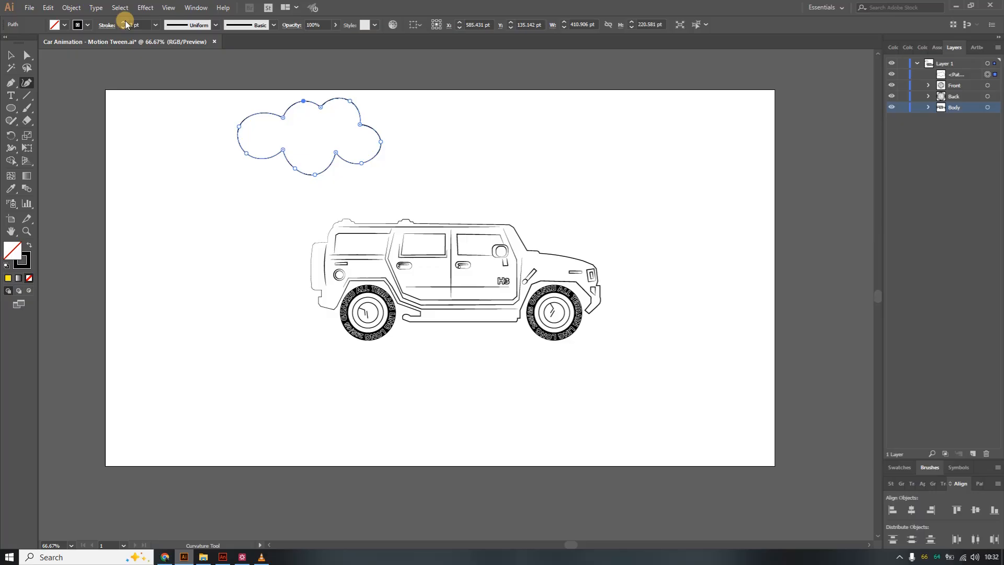
pyautogui.click(125, 22)
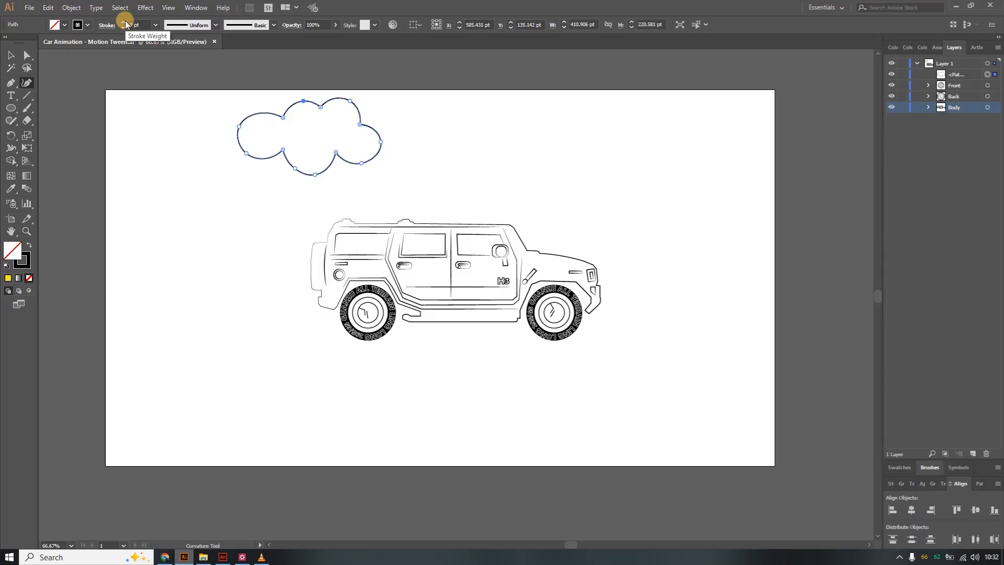
pyautogui.click(124, 27)
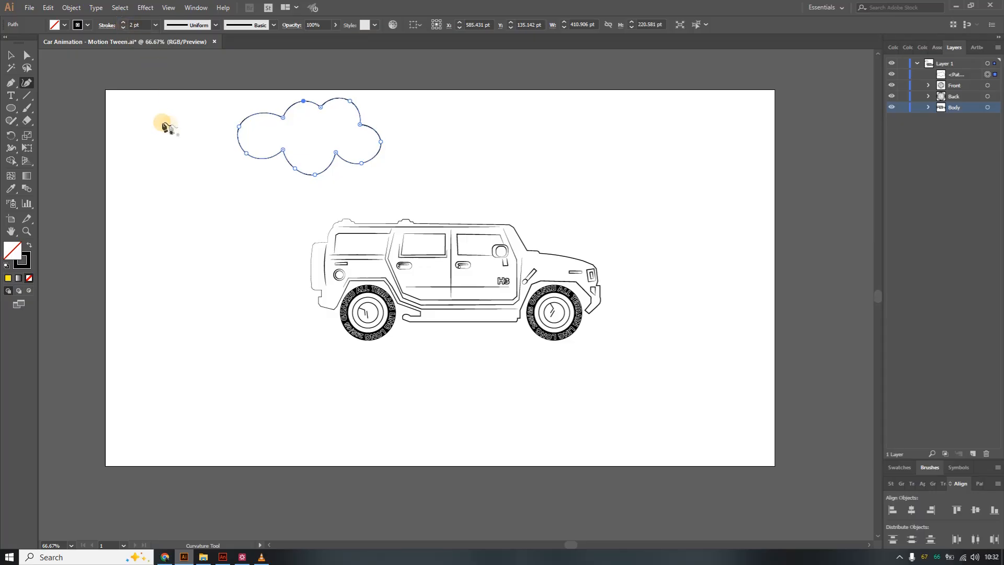
pyautogui.click(11, 55)
pyautogui.click(133, 140)
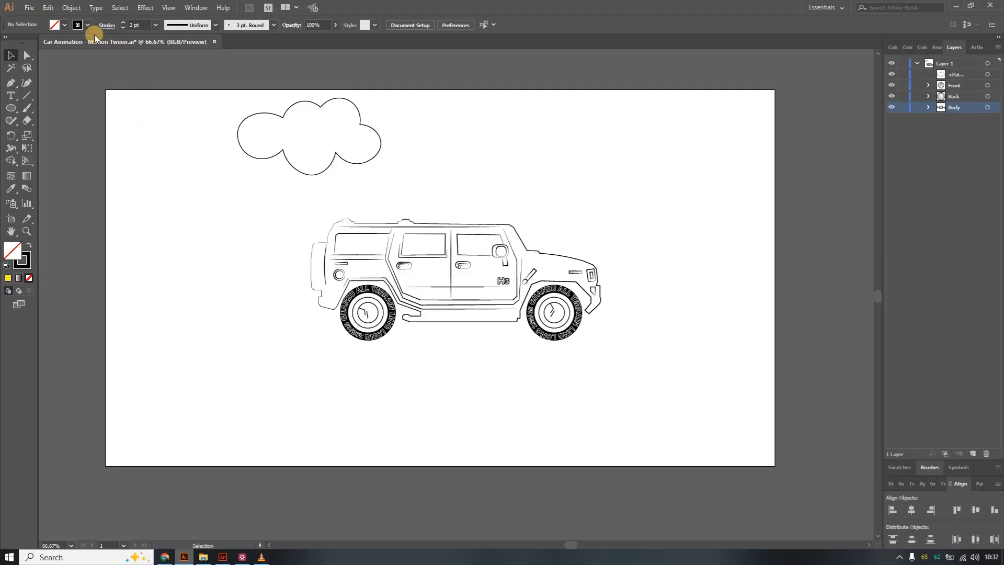
# Draw a second, smaller cloud outline with the Curvature tool to the right of the first cloud.
pyautogui.click(26, 85)
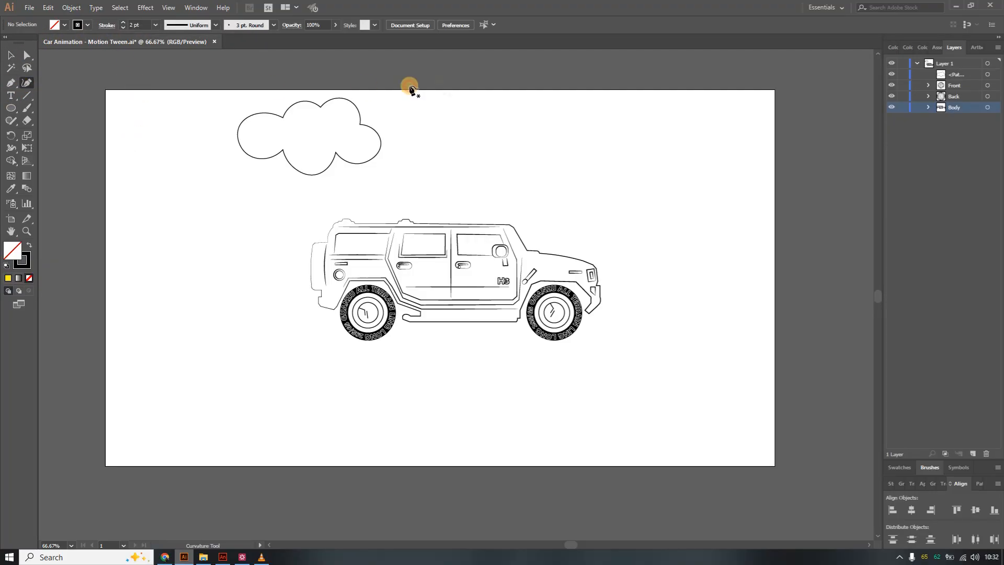
pyautogui.click(440, 126)
pyautogui.click(441, 112)
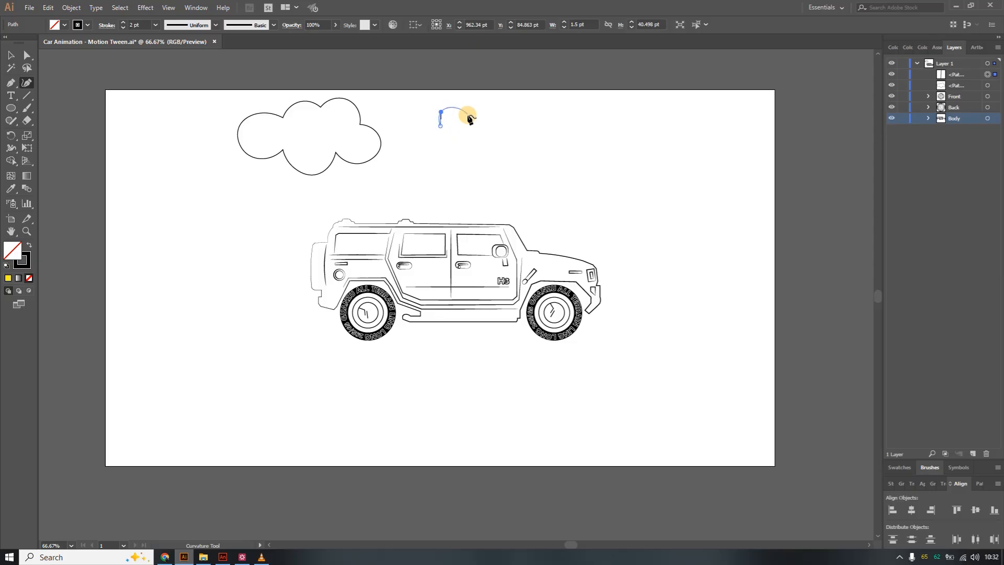
pyautogui.click(464, 108)
pyautogui.click(466, 124)
pyautogui.click(480, 121)
pyautogui.click(488, 133)
pyautogui.click(469, 143)
pyautogui.click(461, 136)
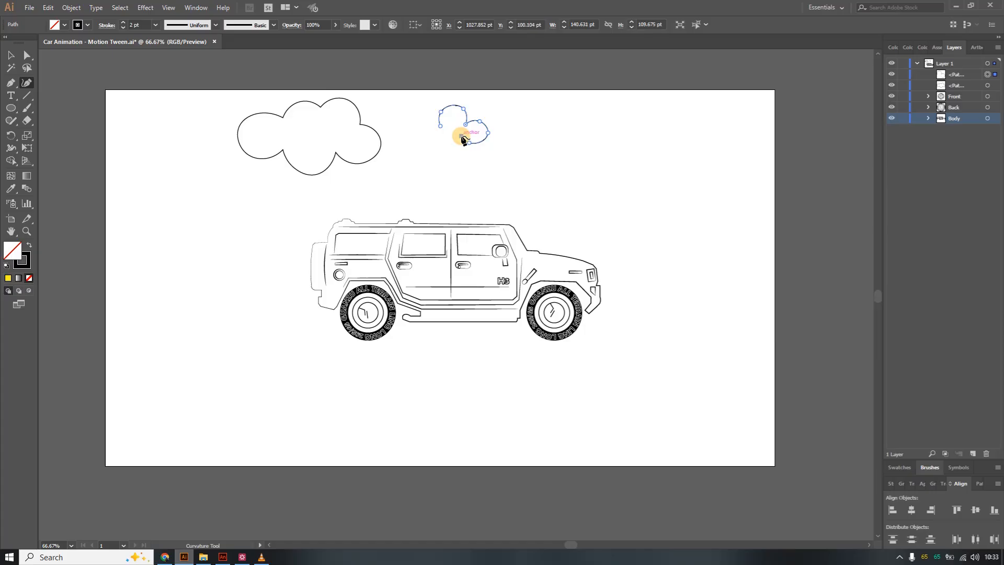
pyautogui.click(452, 146)
pyautogui.click(429, 140)
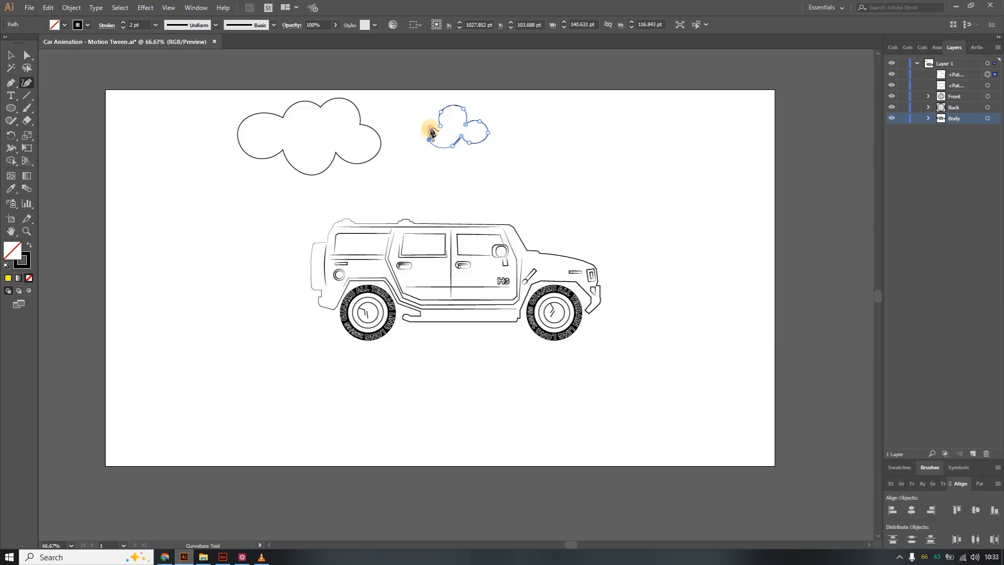
# Convert and reposition anchor points on the small cloud's left lobes, then deselect it.
pyautogui.doubleClick(440, 126)
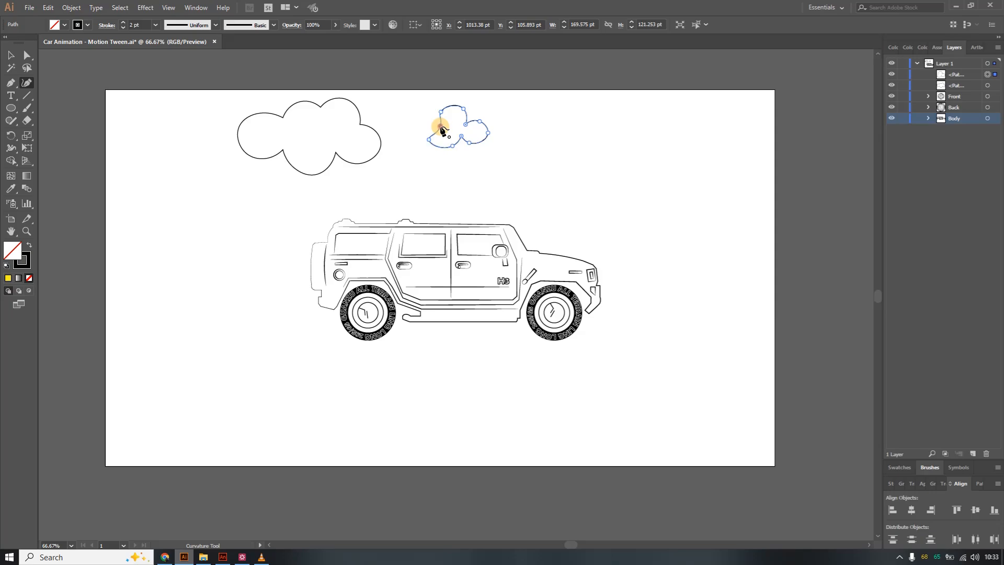
pyautogui.doubleClick(440, 126)
pyautogui.doubleClick(439, 126)
pyautogui.moveTo(429, 140); pyautogui.dragTo(438, 139)
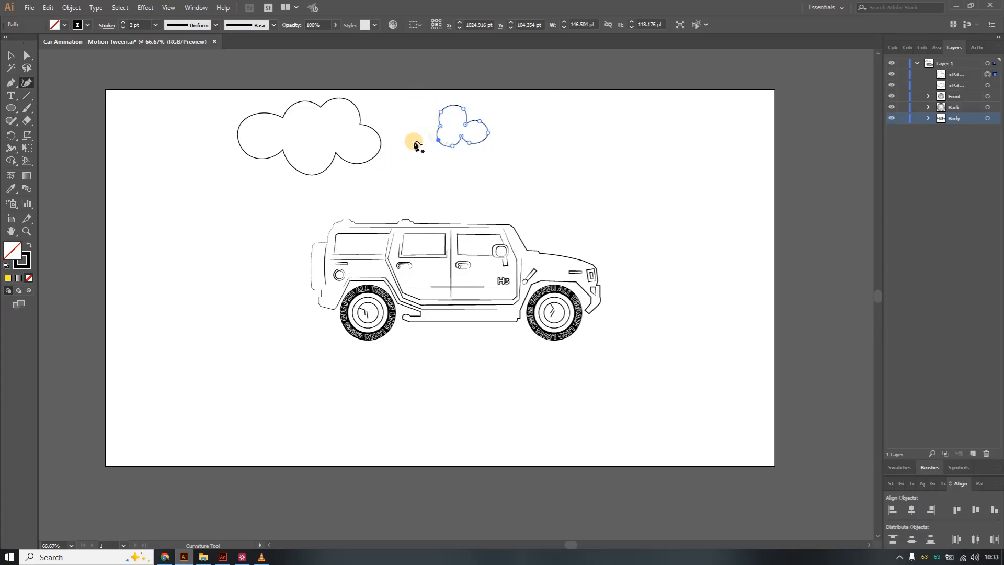
pyautogui.click(452, 122)
pyautogui.click(450, 125)
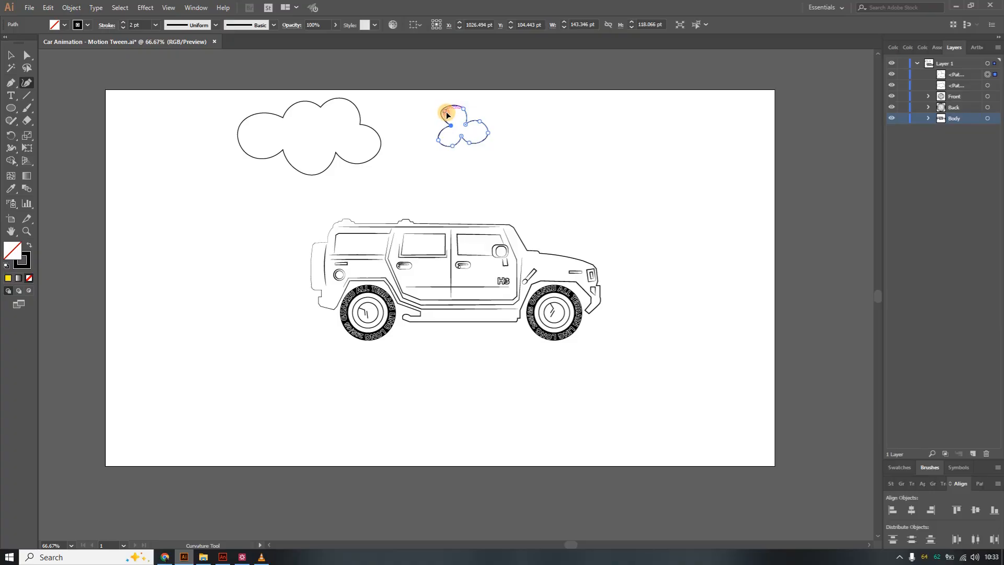
pyautogui.click(446, 112)
pyautogui.click(463, 139)
pyautogui.click(10, 55)
pyautogui.click(177, 181)
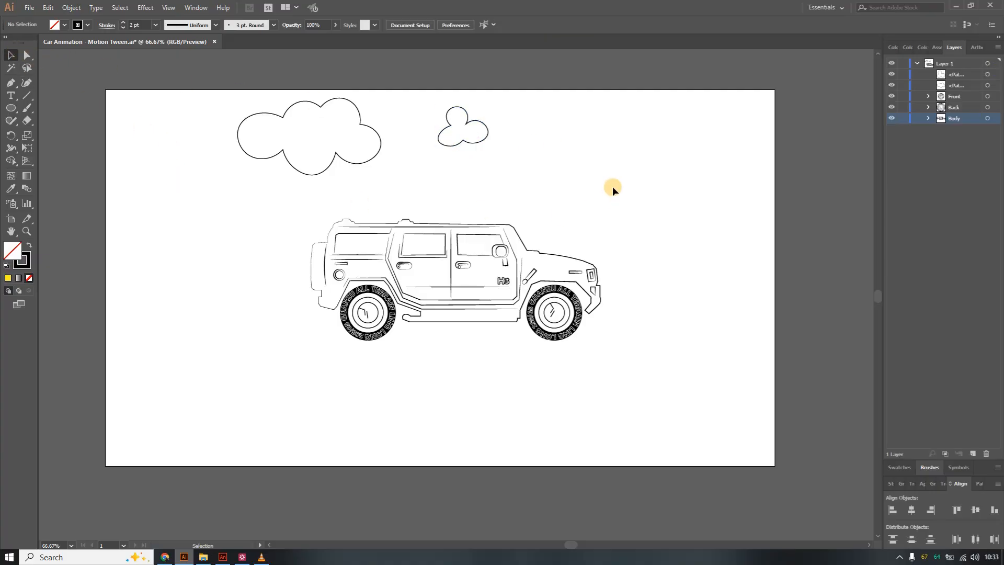
# Stretch the small cloud wider toward the right.
pyautogui.click(485, 126)
pyautogui.moveTo(481, 133); pyautogui.dragTo(502, 140)
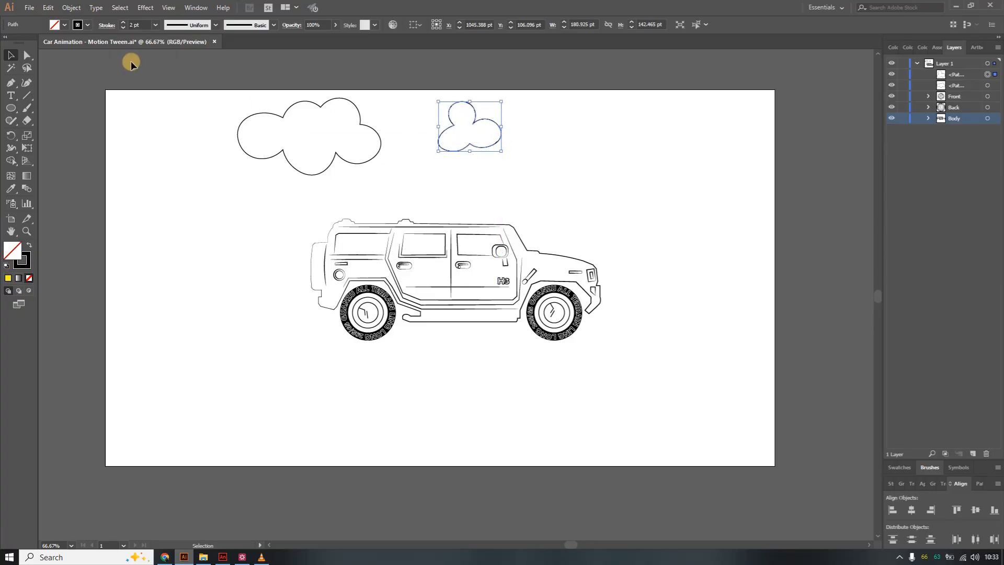
pyautogui.click(10, 82)
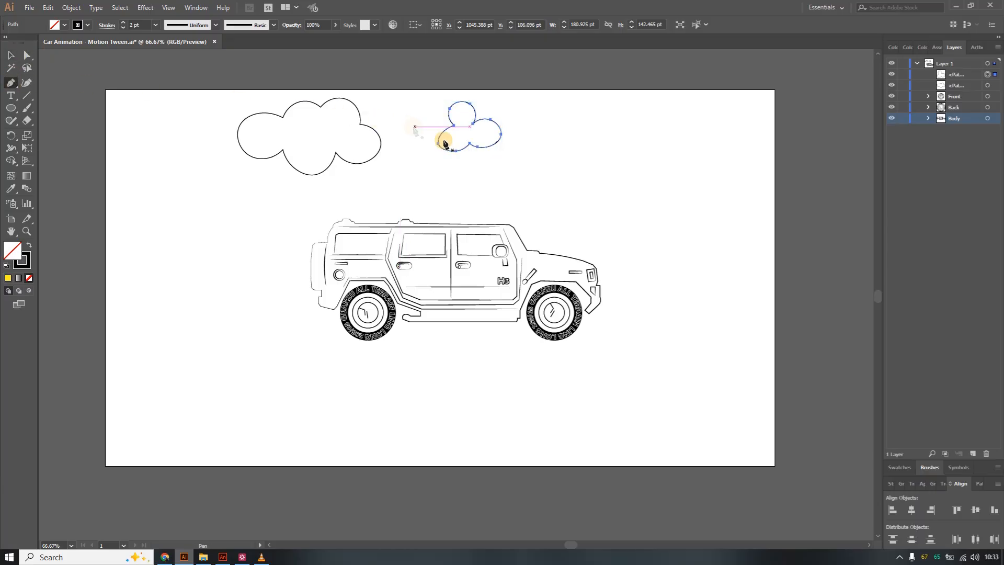
pyautogui.click(438, 144)
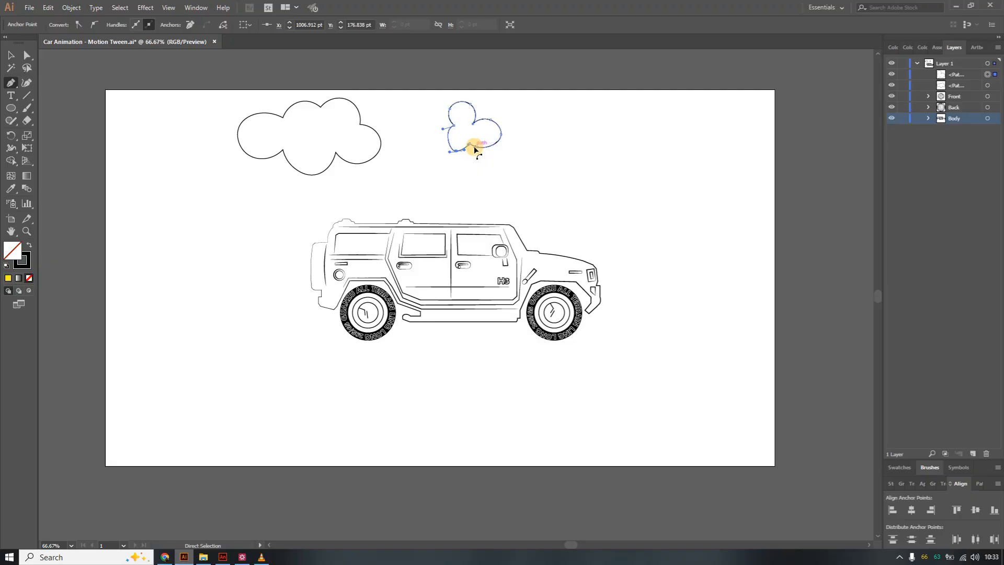
pyautogui.hotkey('ctrl', 'z')
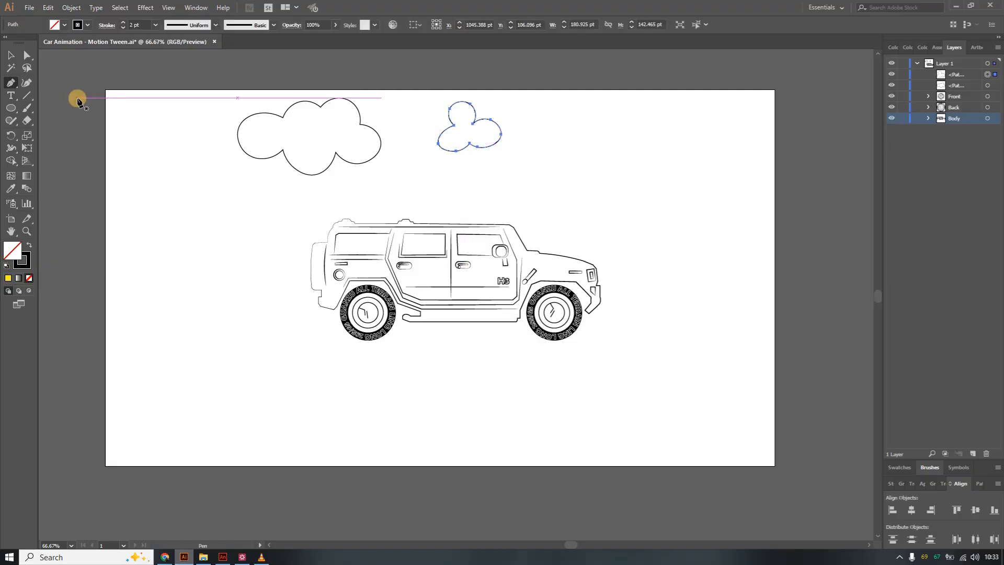
# Reshape the small cloud's lower and right lobes with the Curvature tool, then deselect it.
pyautogui.click(27, 83)
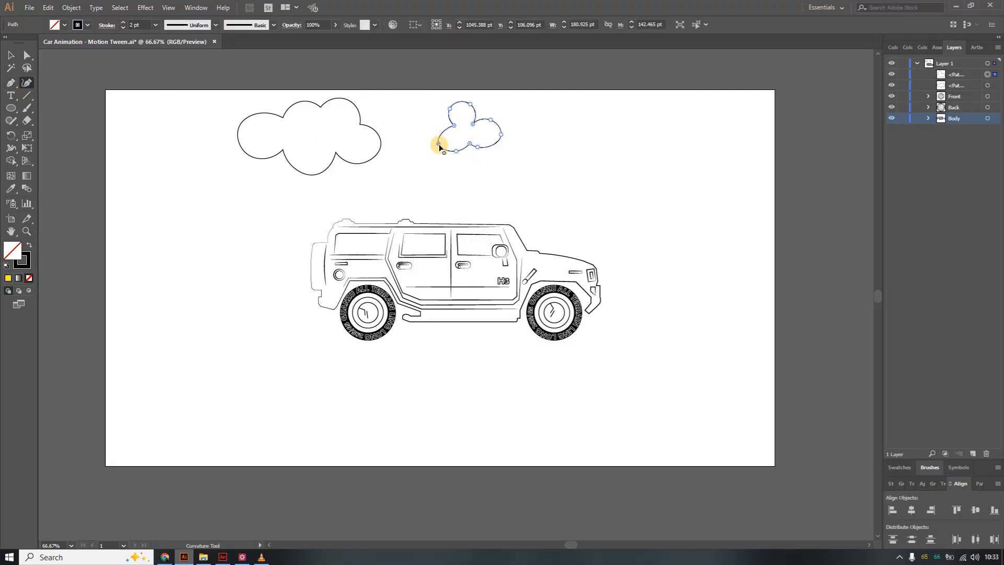
pyautogui.moveTo(440, 143); pyautogui.dragTo(442, 142)
pyautogui.click(497, 135)
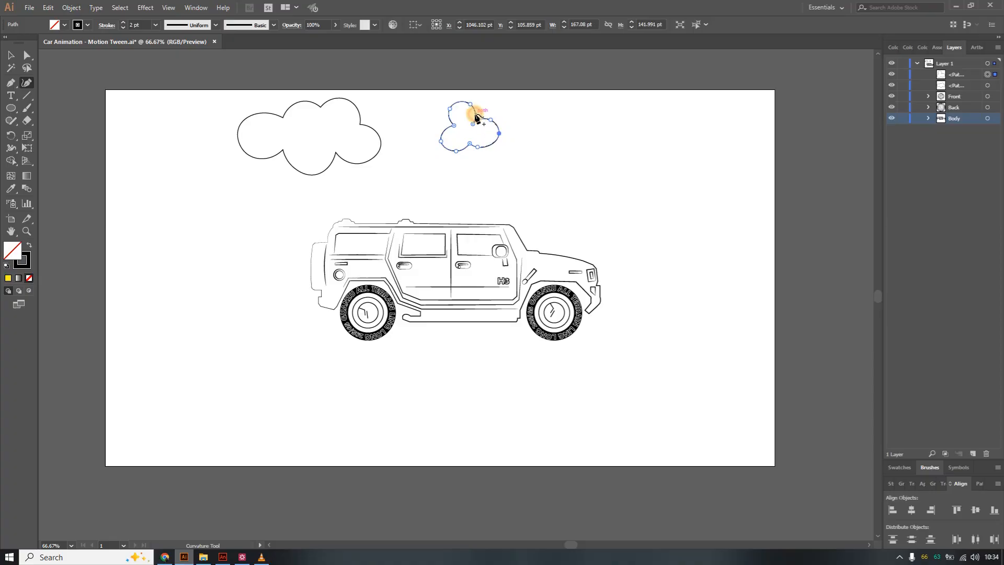
pyautogui.click(468, 141)
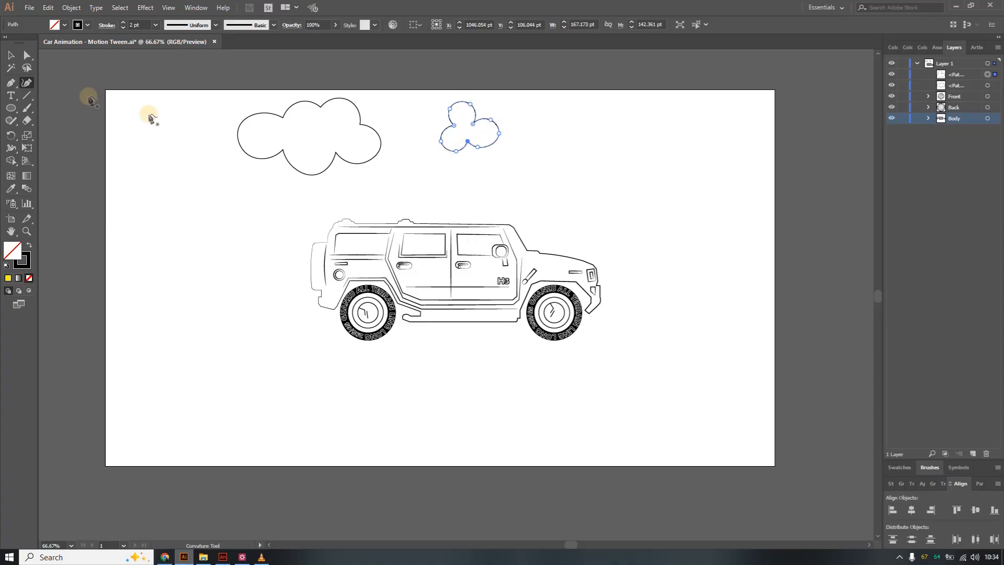
pyautogui.click(9, 54)
pyautogui.click(654, 199)
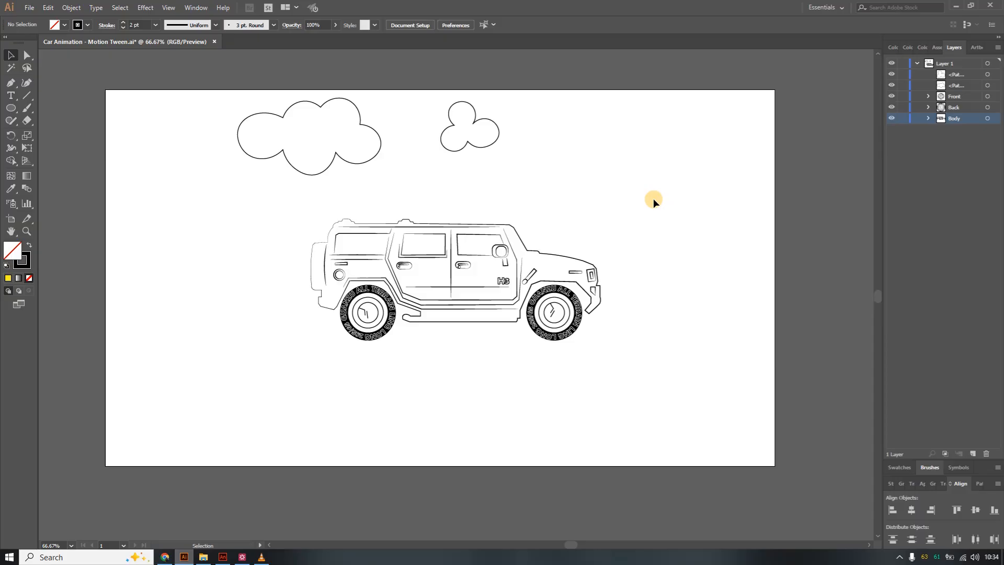
# Nudge an anchor on the small cloud's upper middle with the Curvature tool, then deselect.
pyautogui.click(490, 124)
pyautogui.click(27, 82)
pyautogui.moveTo(473, 124); pyautogui.dragTo(476, 120)
pyautogui.click(11, 55)
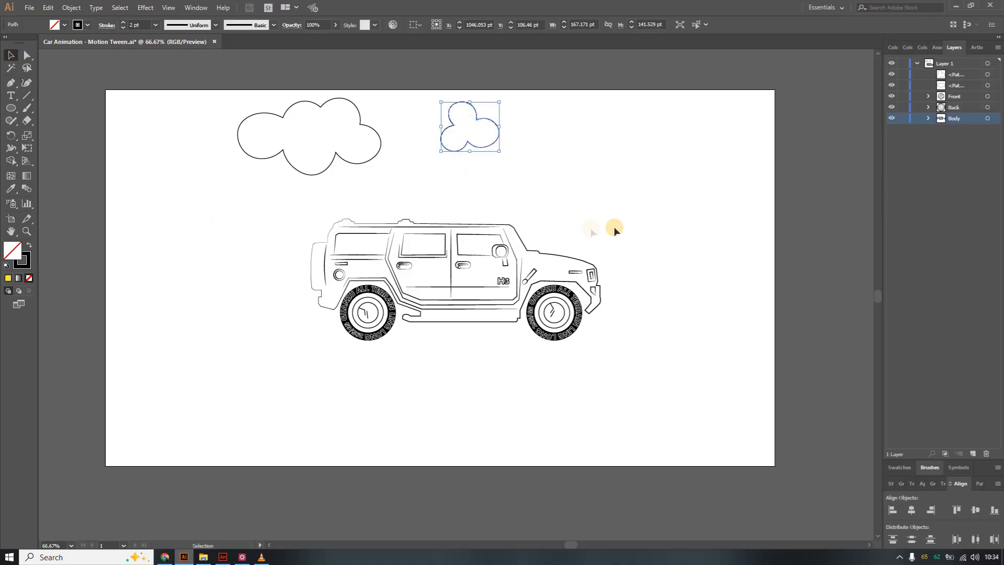
pyautogui.click(640, 214)
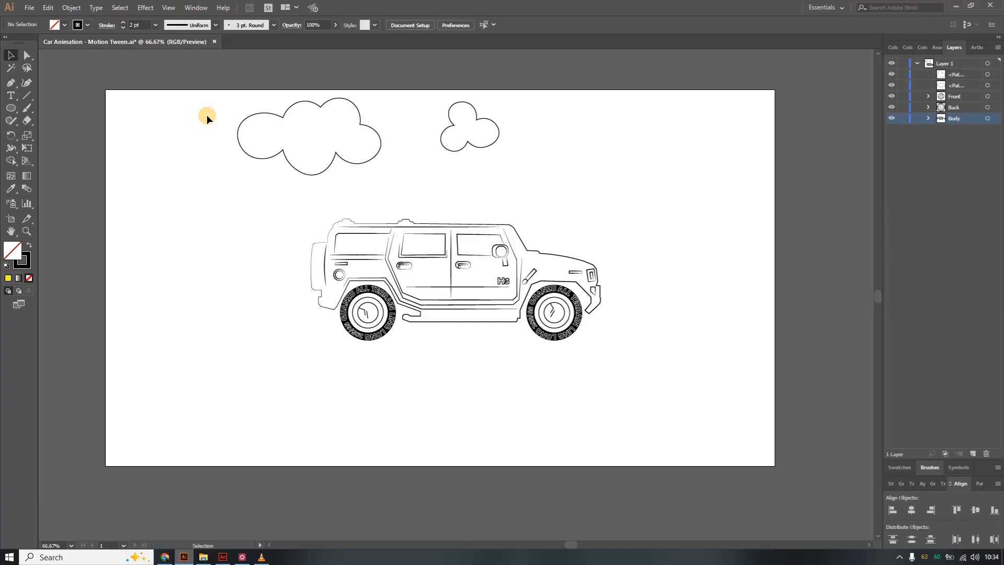
# Select the large cloud and try filling it with blue, undoing the fill.
pyautogui.moveTo(206, 115); pyautogui.dragTo(383, 163)
pyautogui.press('a')
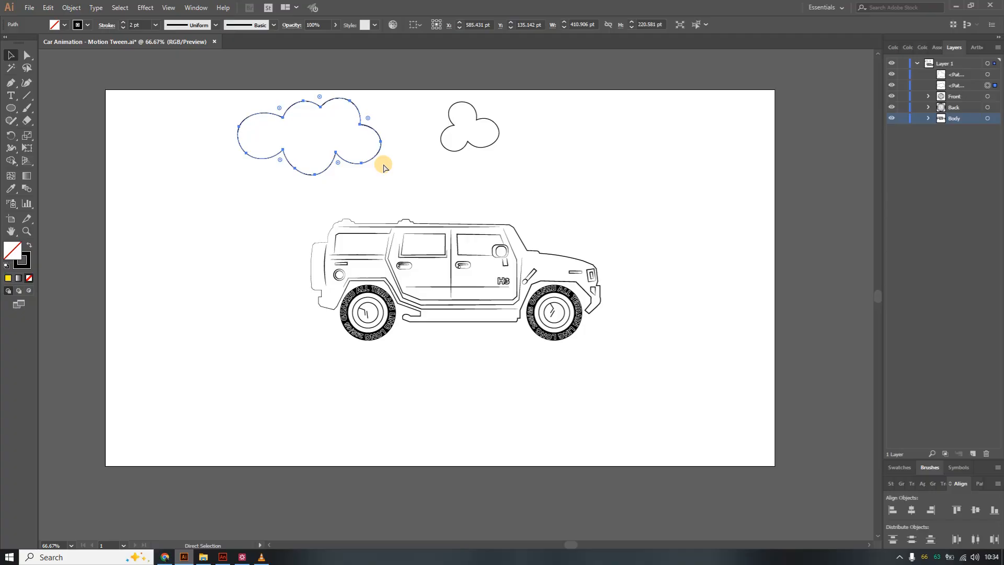
pyautogui.press('v')
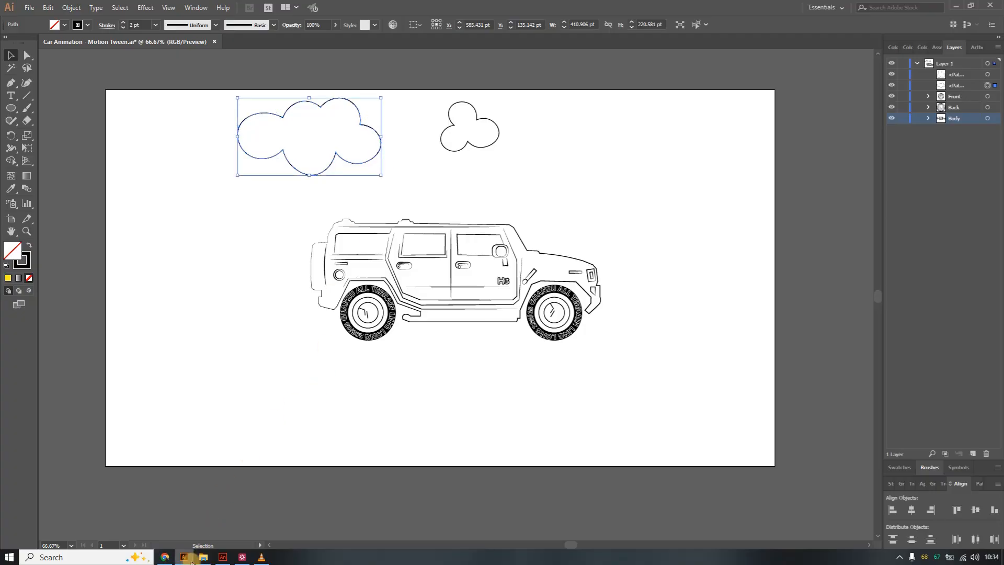
pyautogui.moveTo(187, 560)
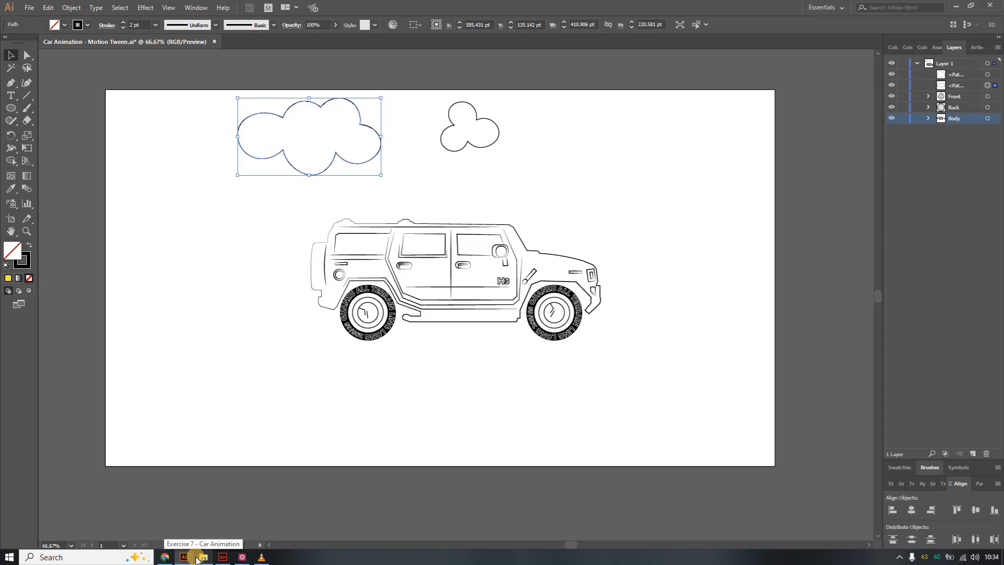
pyautogui.click(65, 25)
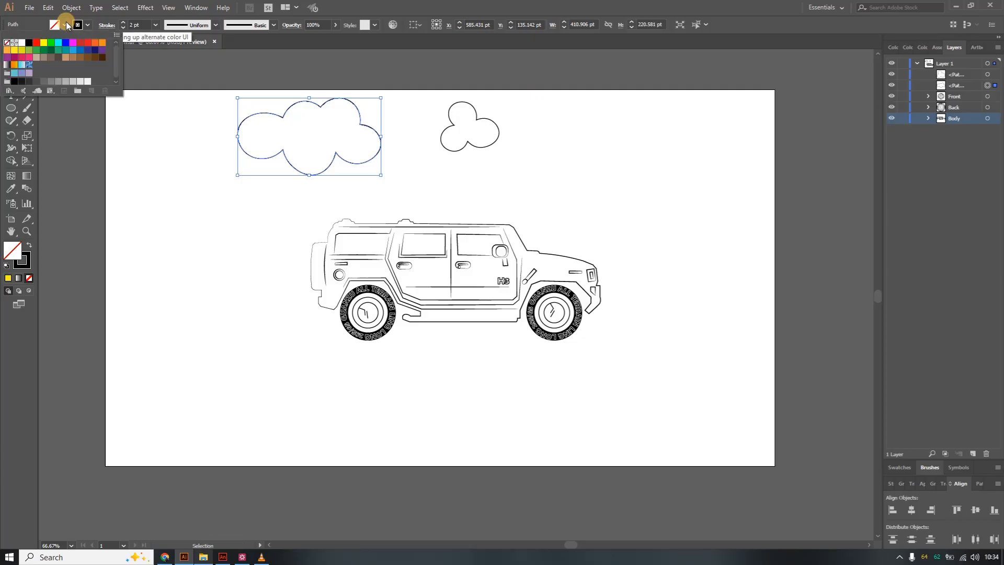
pyautogui.click(80, 50)
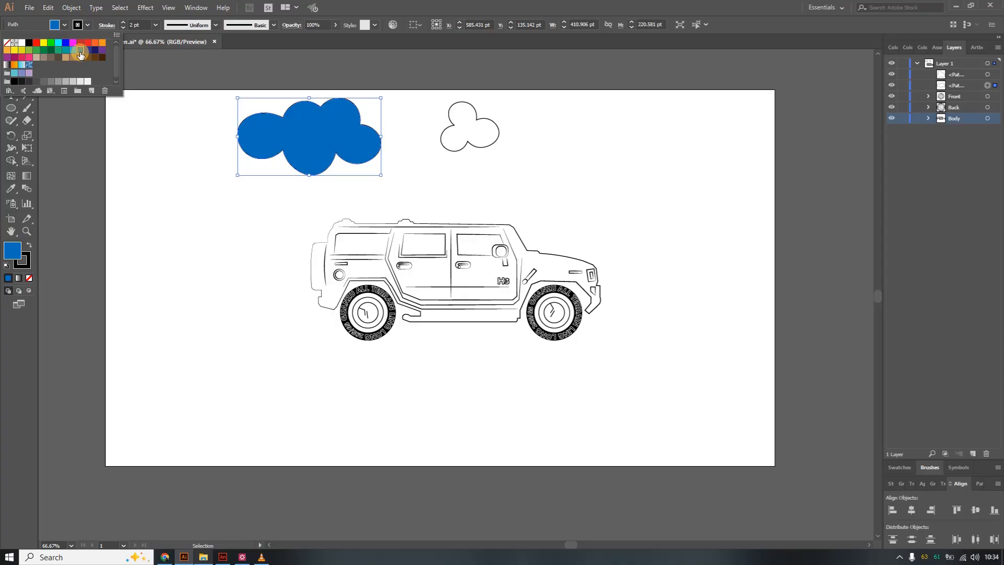
pyautogui.hotkey('ctrl', 'z')
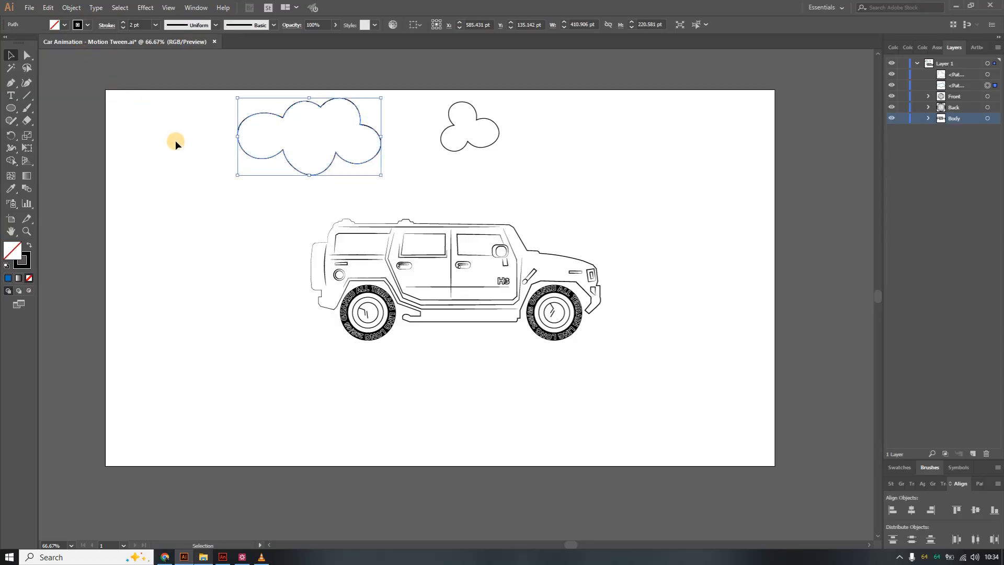
# Copy the large cloud and paste it into the Animate stage using the AI file importer preferences.
pyautogui.press('a')
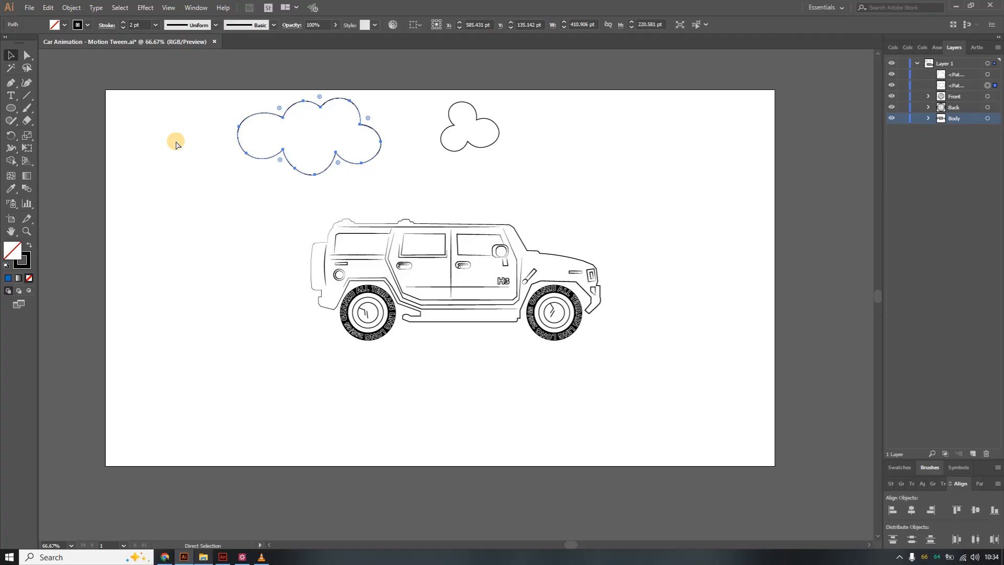
pyautogui.press('v')
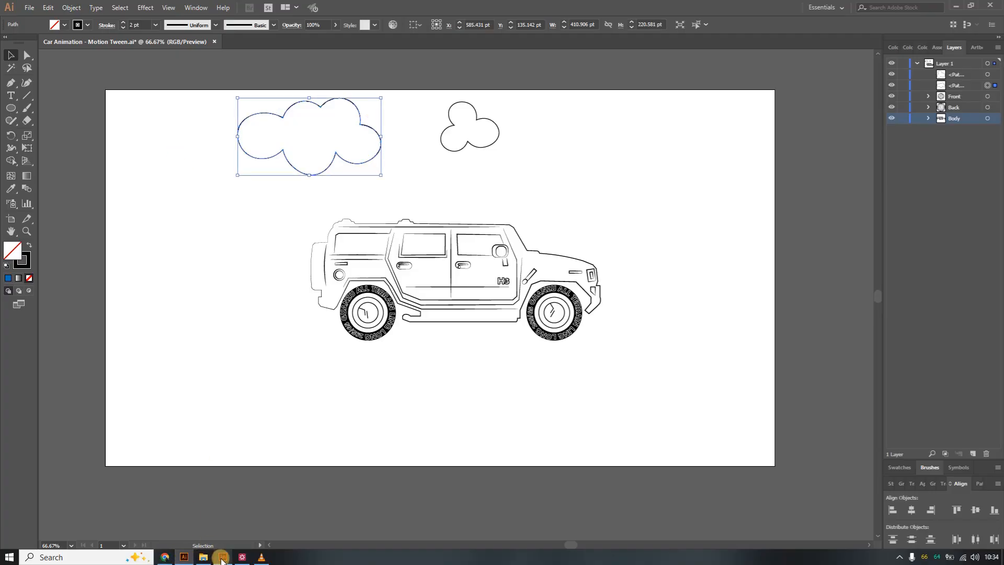
pyautogui.click(223, 557)
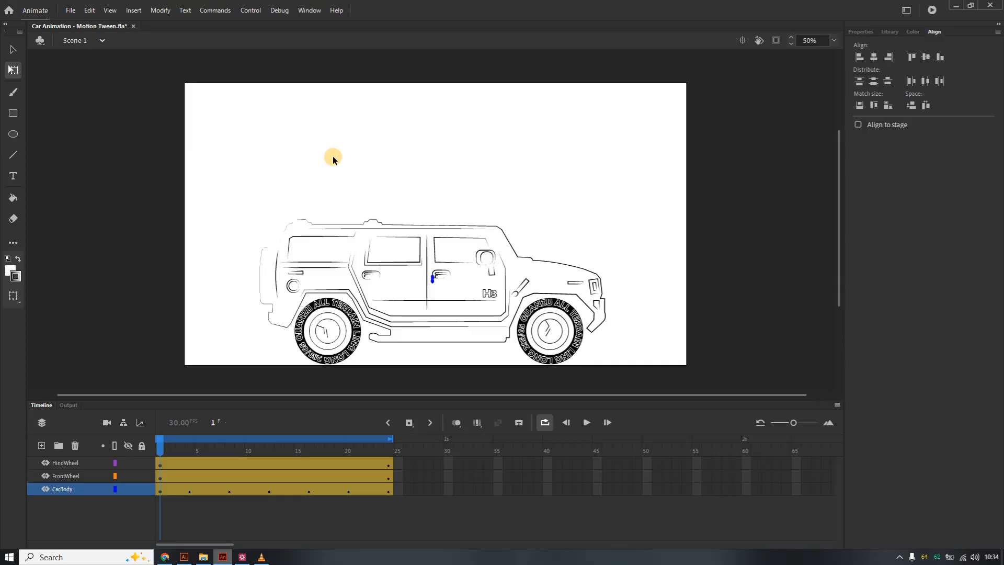
pyautogui.hotkey('ctrl', 'v')
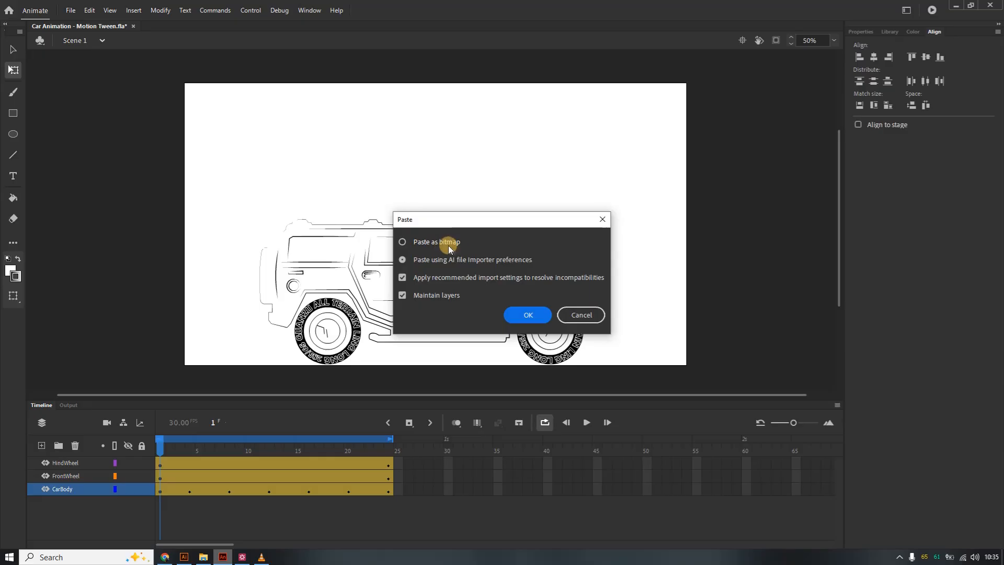
pyautogui.click(527, 316)
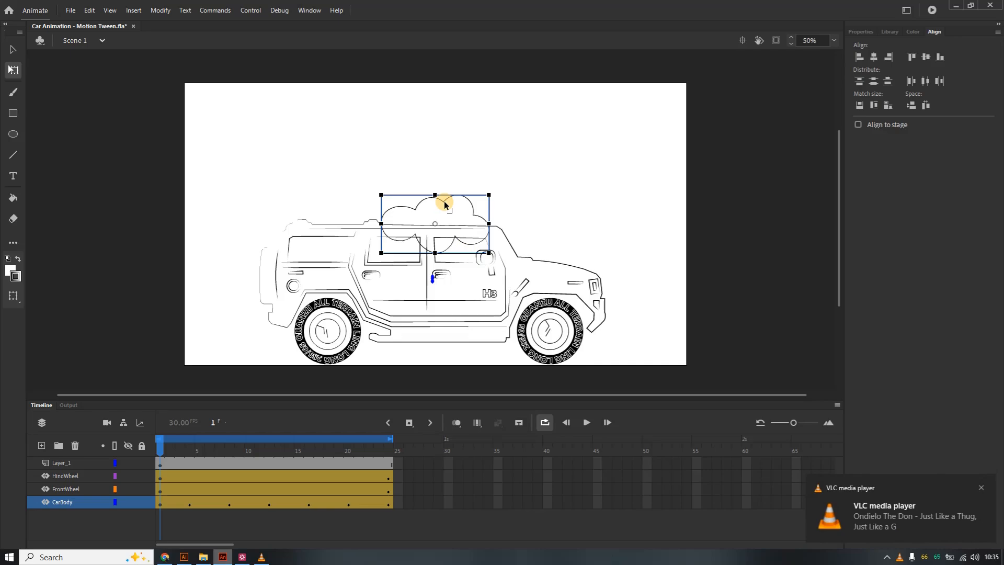
# Move the pasted cloud to the stage's upper right corner.
pyautogui.press('v')
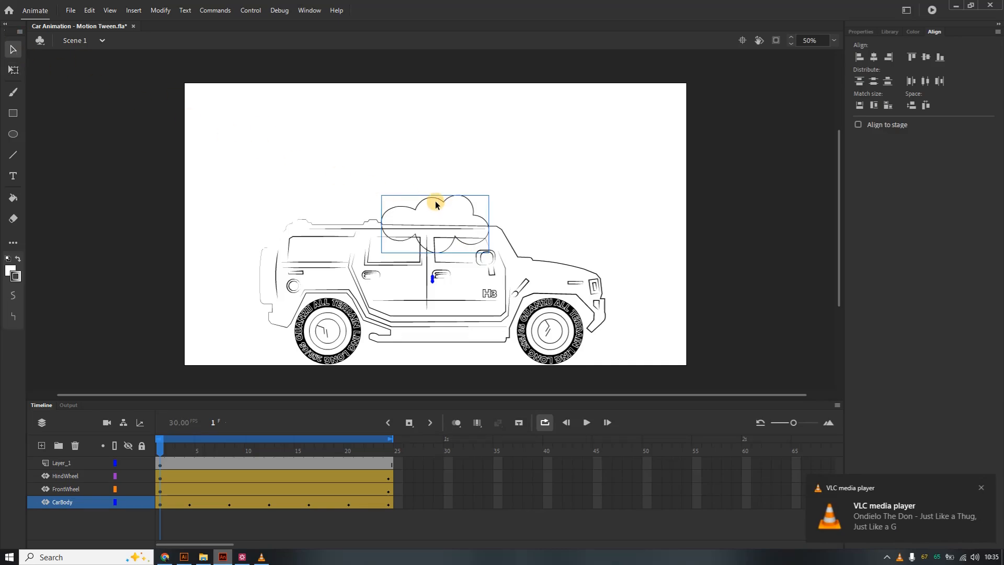
pyautogui.moveTo(436, 203); pyautogui.dragTo(611, 103)
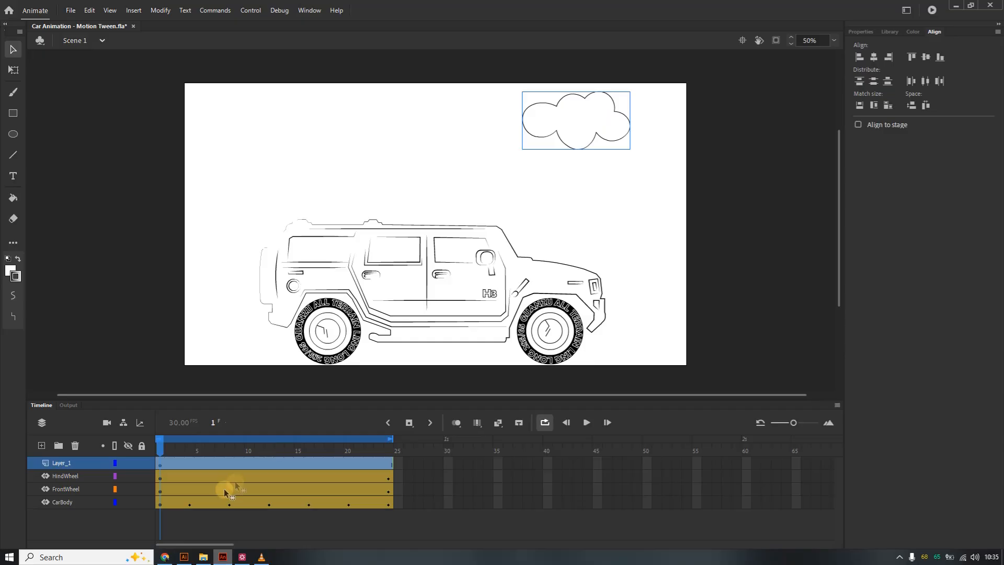
# Rename the cloud's layer to Cloud1 and deselect the stage.
pyautogui.doubleClick(72, 463)
pyautogui.write('Clou')
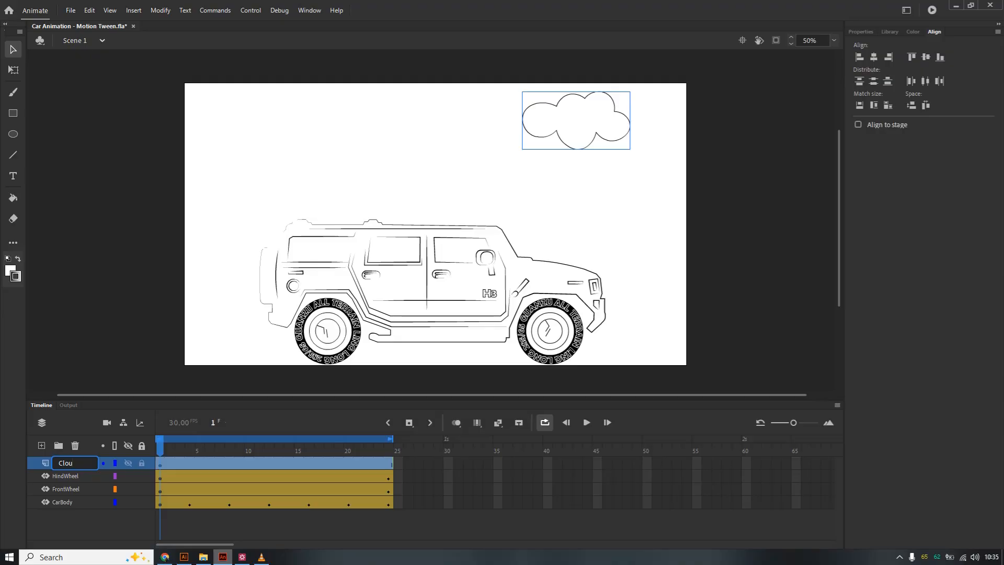
pyautogui.write('ud1')
pyautogui.click(78, 462)
pyautogui.click(535, 199)
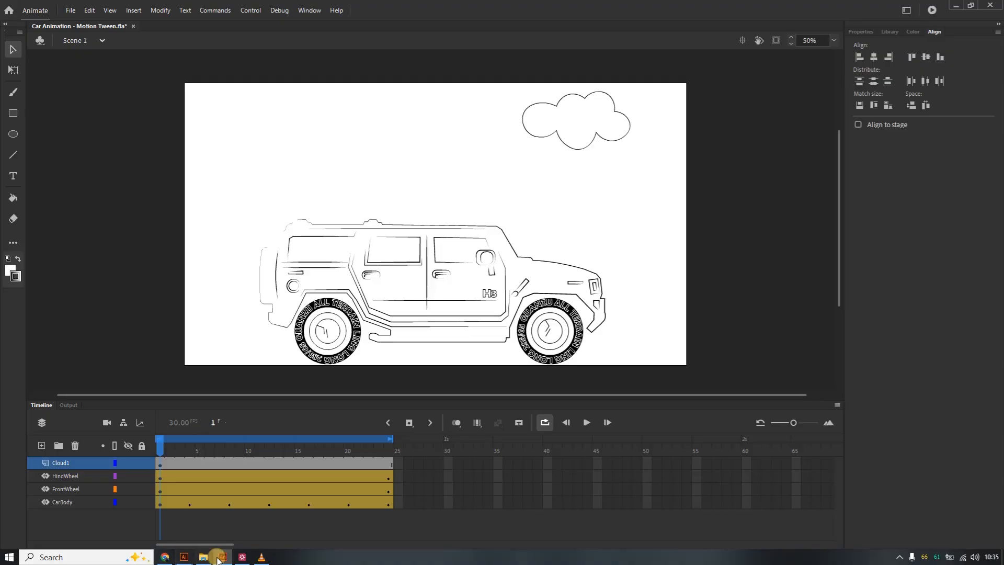
# Paste the small cloud from Illustrator into Animate with AI importer preferences and place it beside the large cloud at upper right.
pyautogui.click(184, 557)
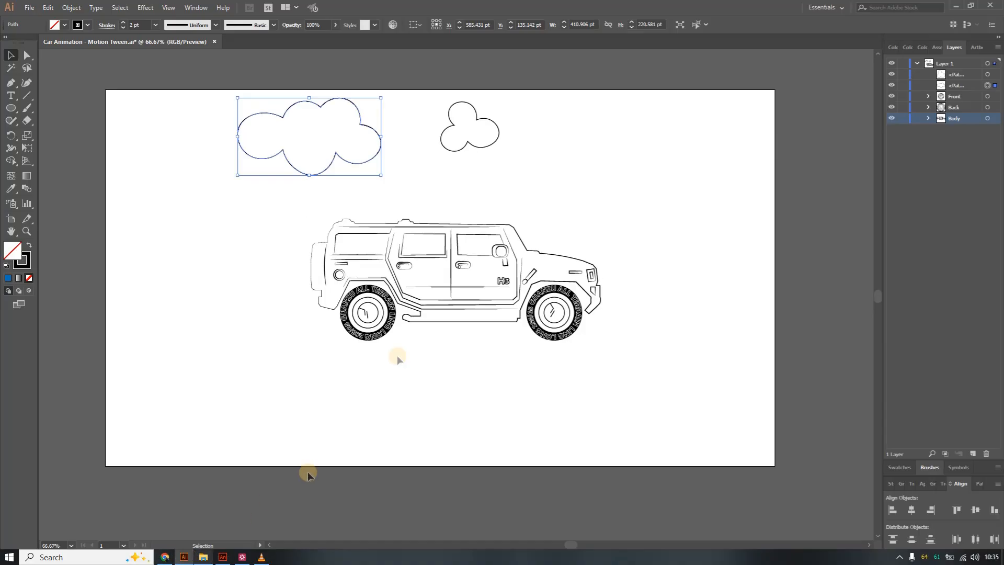
pyautogui.click(494, 147)
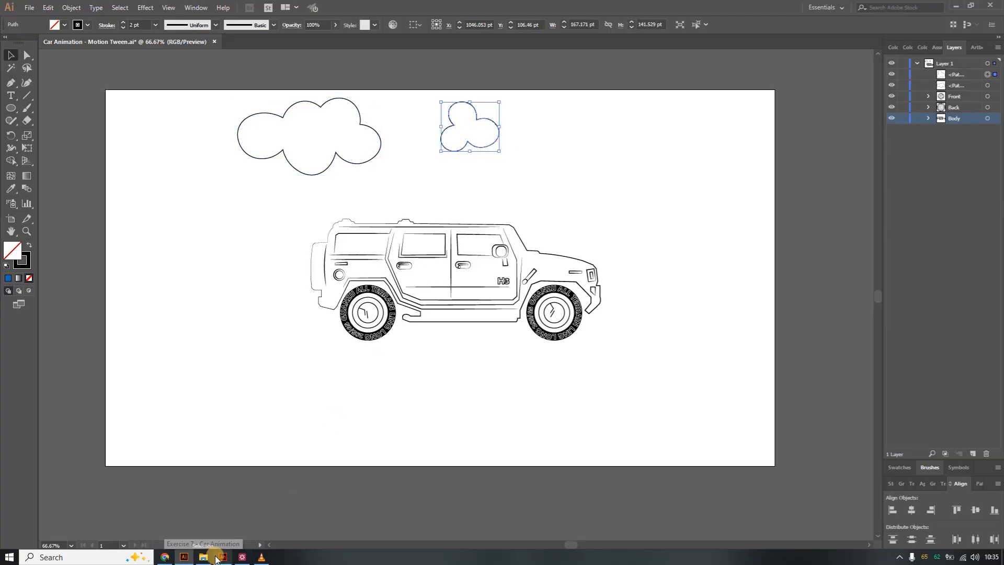
pyautogui.click(223, 558)
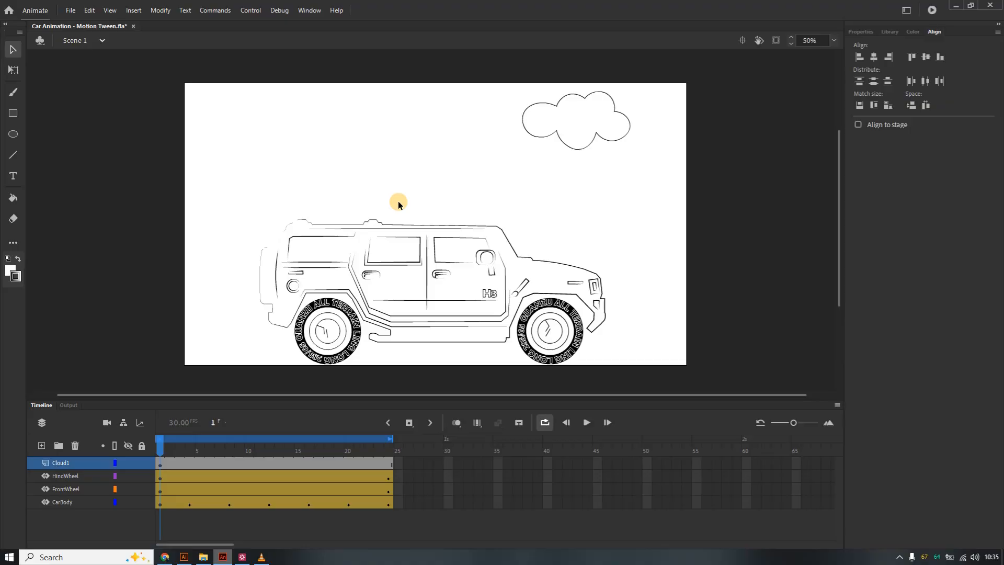
pyautogui.hotkey('ctrl', 'v')
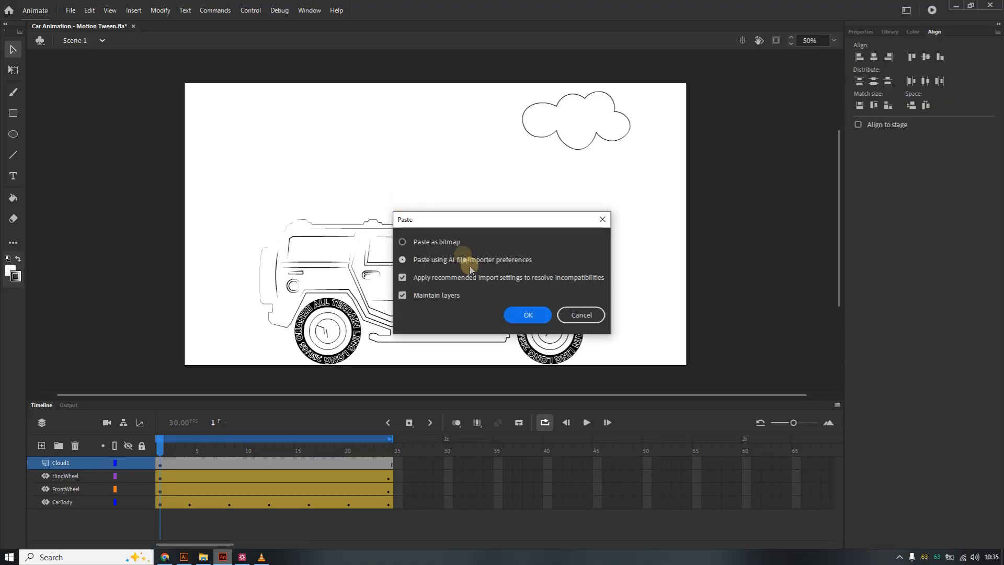
pyautogui.click(546, 317)
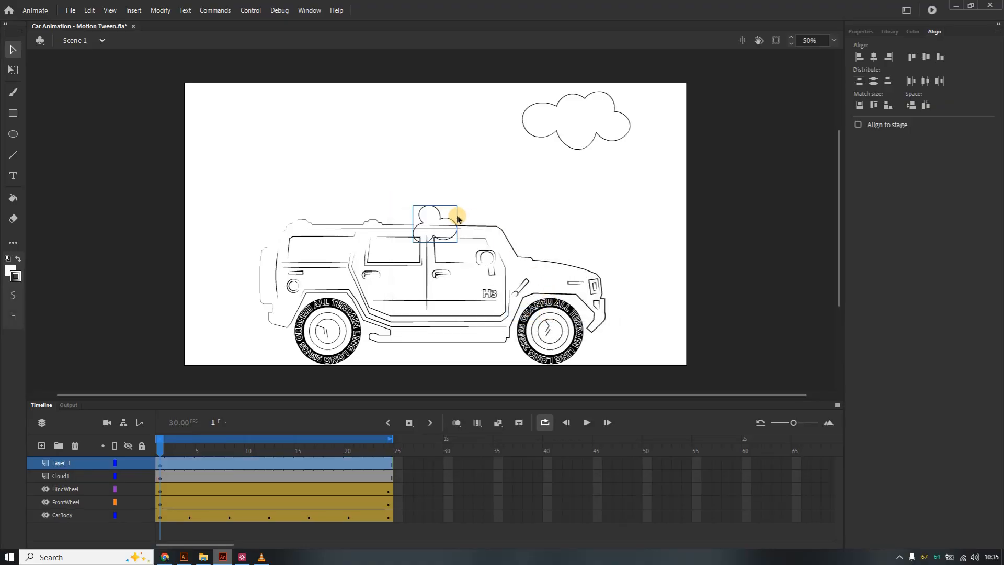
pyautogui.moveTo(448, 222); pyautogui.dragTo(656, 107)
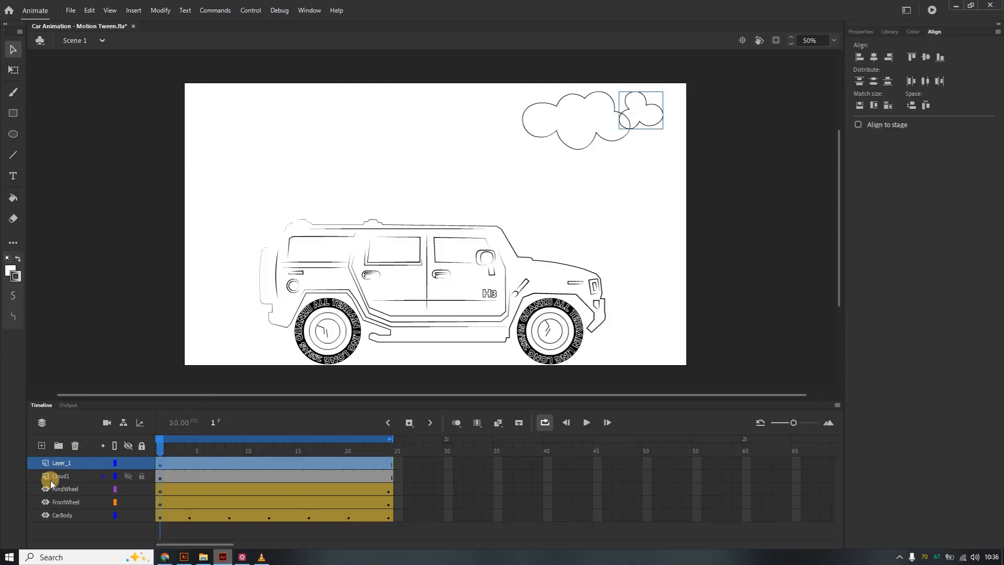
# Rename the Cloud1 layer to BigCloud.
pyautogui.doubleClick(67, 477)
pyautogui.write('Baby')
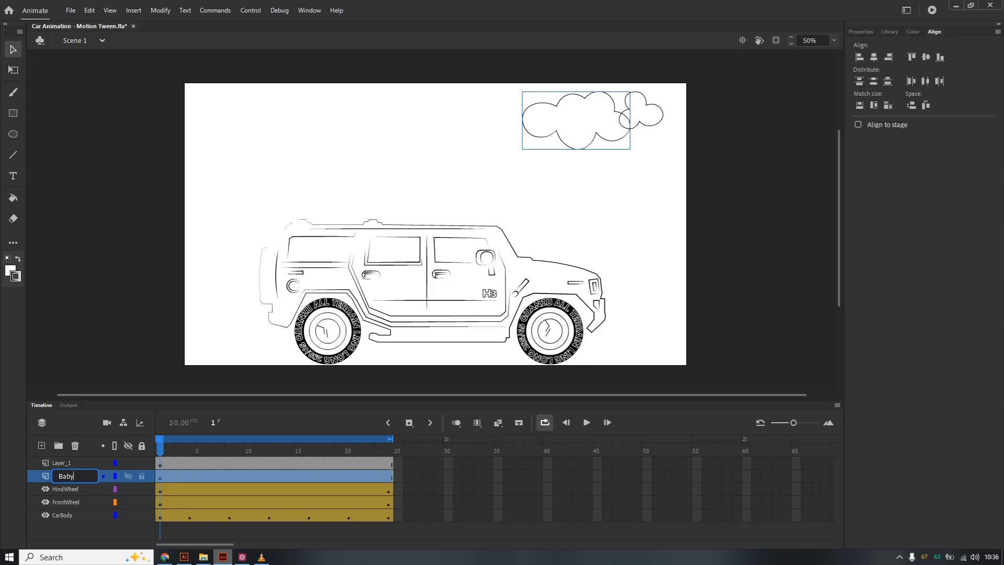
pyautogui.write('Cloud')
pyautogui.press('Return')
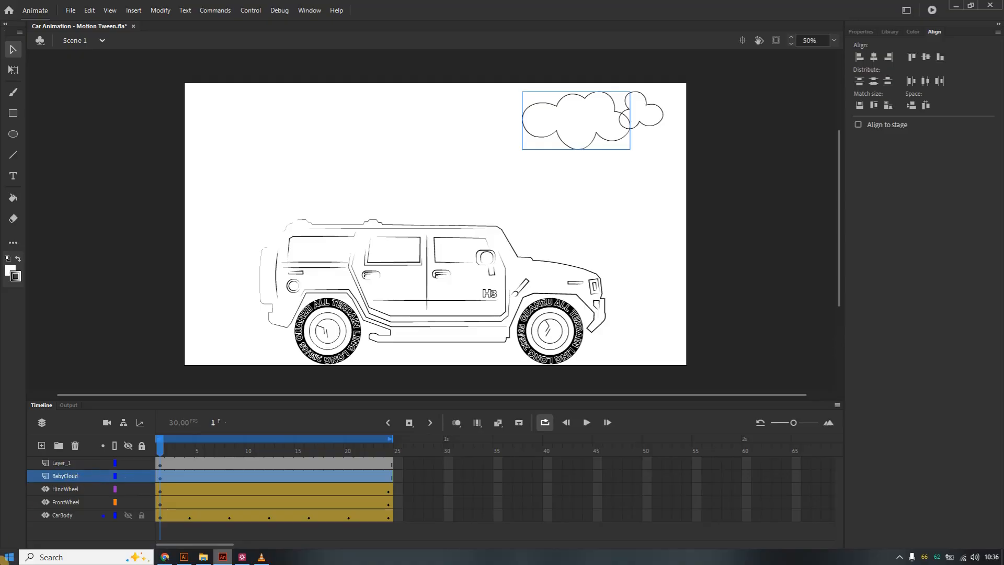
pyautogui.doubleClick(62, 477)
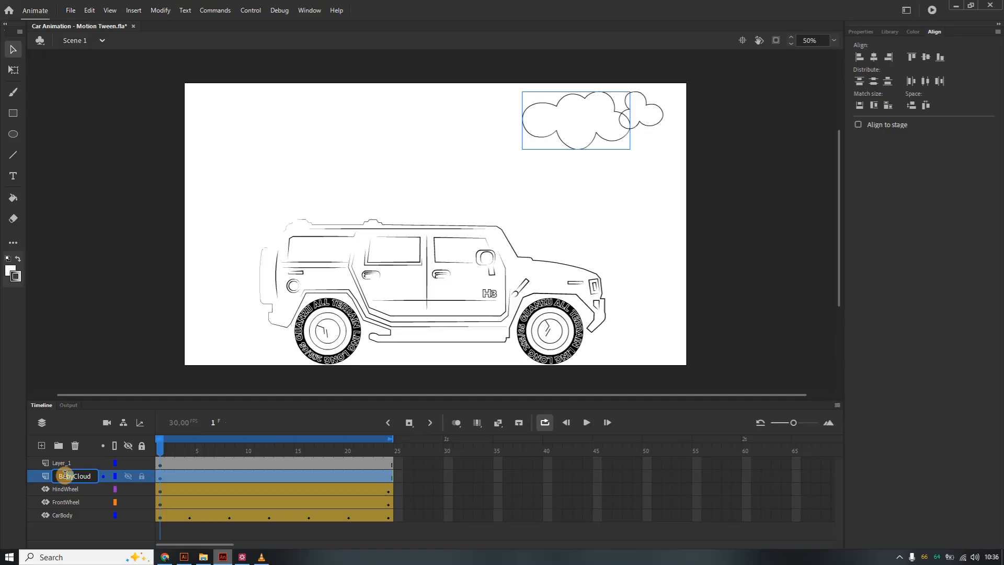
pyautogui.press('BackSpace')
pyautogui.press('BackSpace')
pyautogui.press('BackSpace')
pyautogui.write('ig')
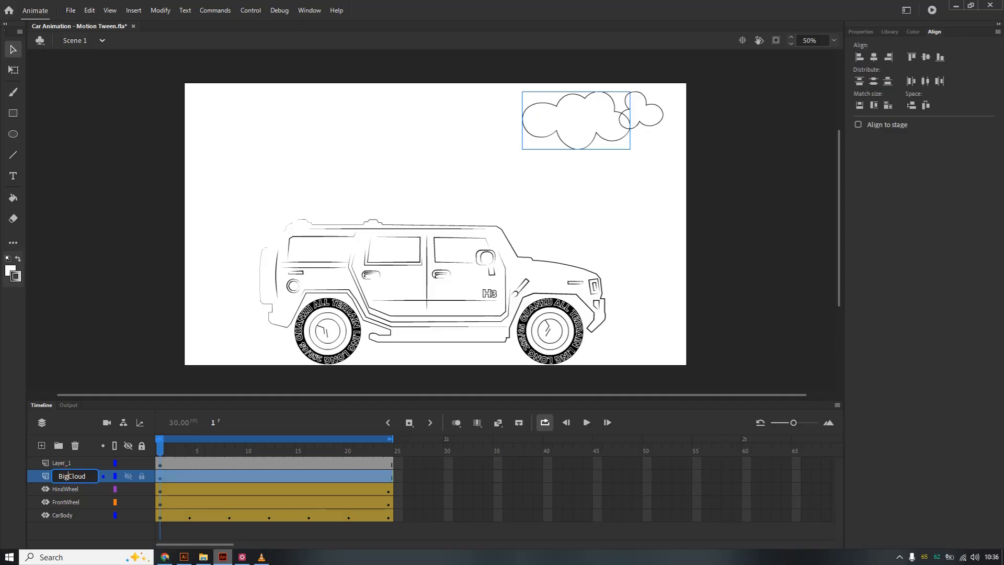
# Rename the new pasted cloud's layer to BabyCloud and deselect it.
pyautogui.click(69, 463)
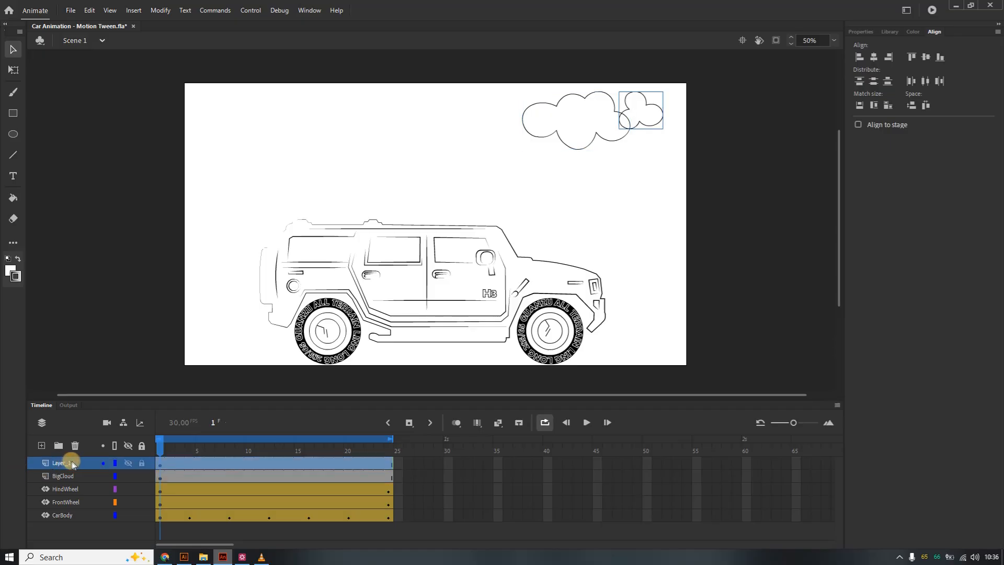
pyautogui.write('BabyCloud')
pyautogui.click(90, 463)
pyautogui.click(405, 196)
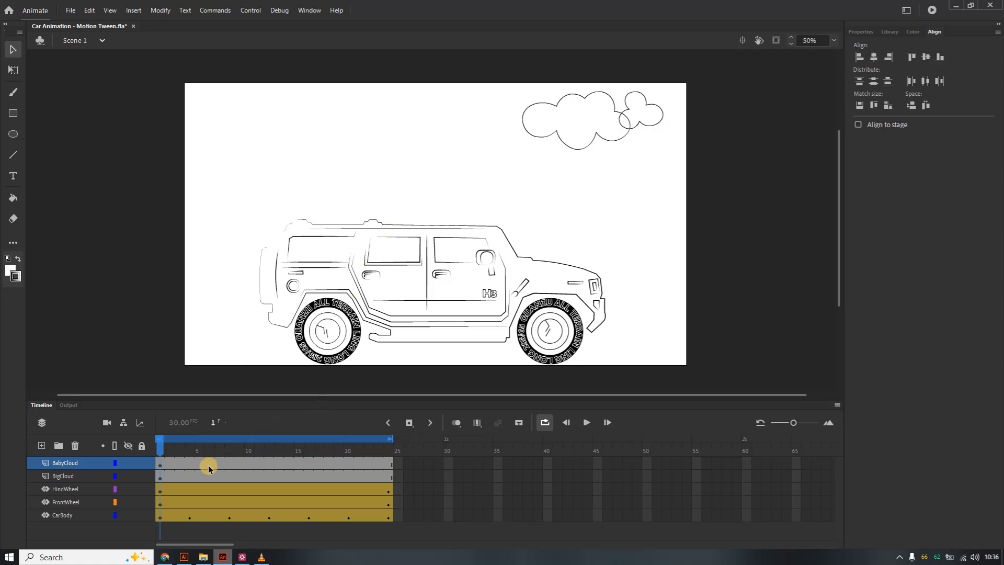
# Create a motion tween on the big cloud, converting it to a symbol for the tween.
pyautogui.click(381, 477)
pyautogui.click(388, 478)
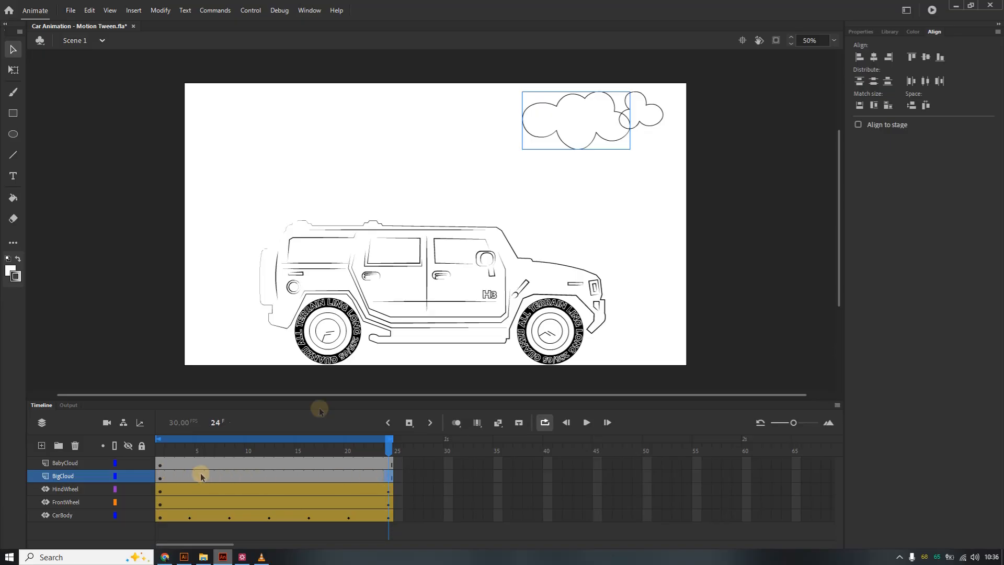
pyautogui.rightClick(571, 146)
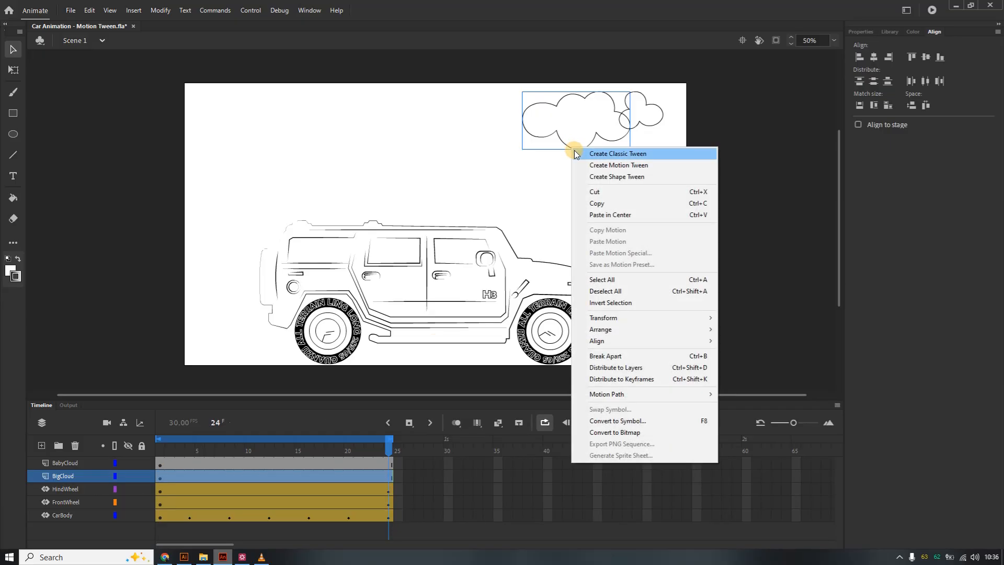
pyautogui.click(624, 166)
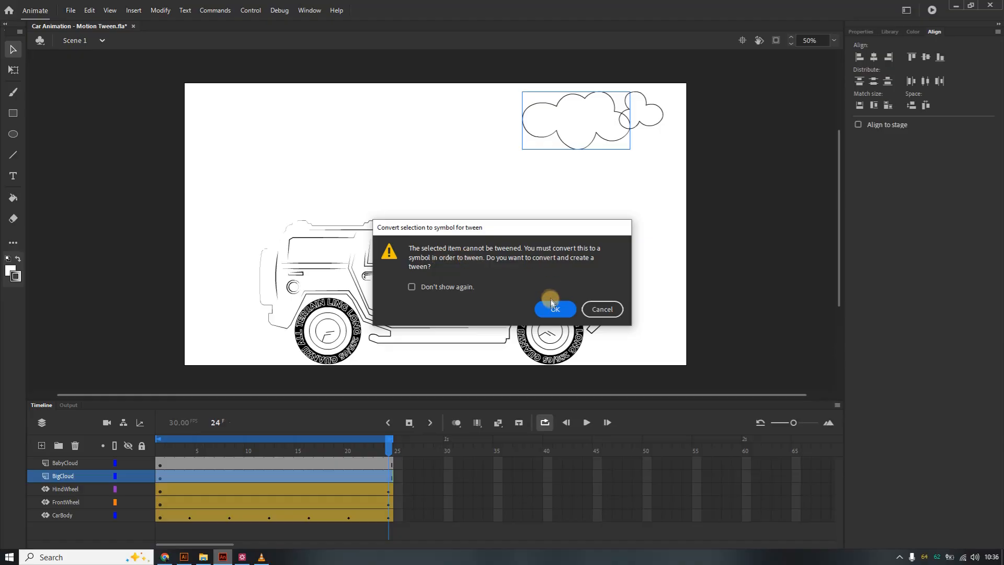
pyautogui.click(554, 309)
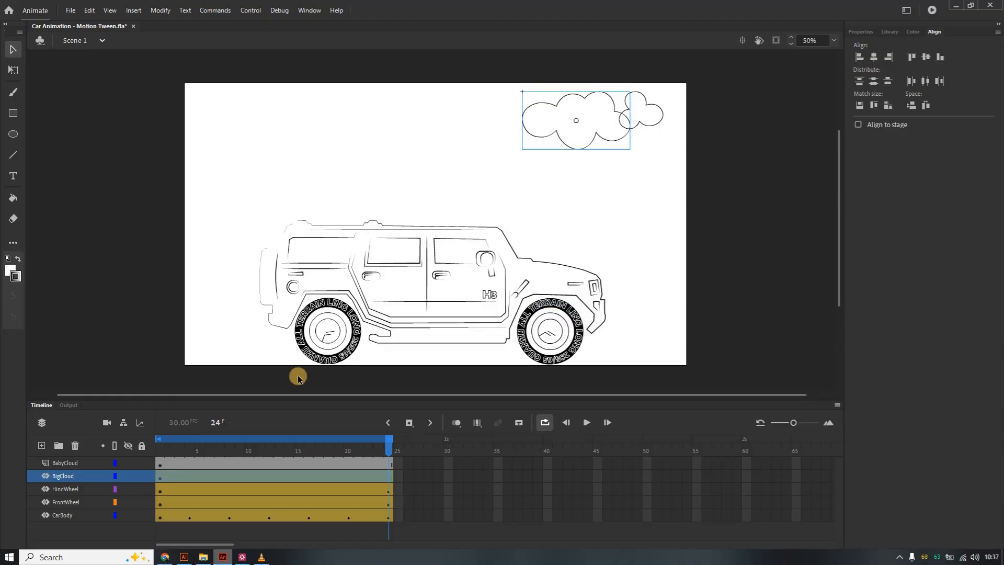
# At frame 12, move the big cloud leftward toward the middle of the stage's top.
pyautogui.click(187, 463)
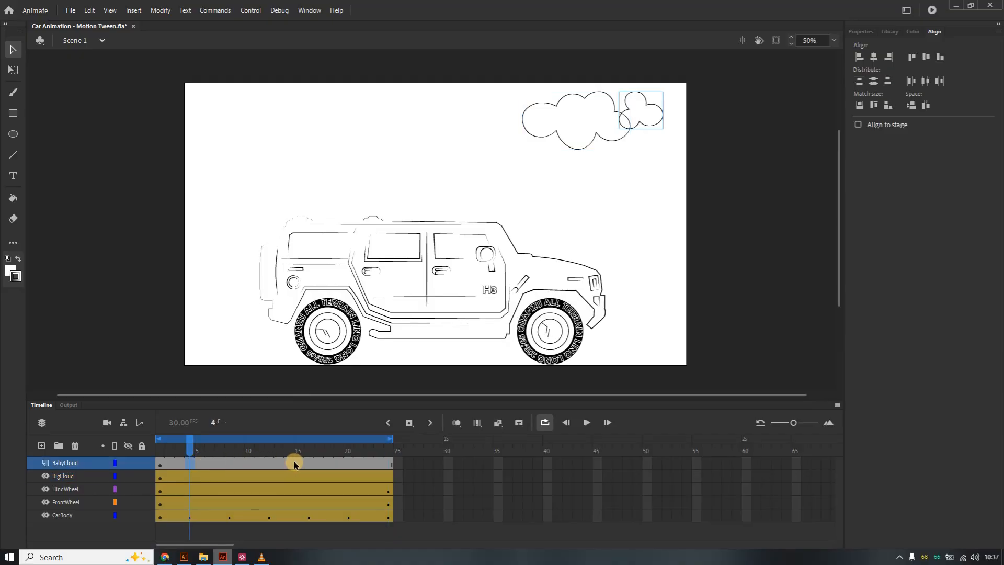
pyautogui.click(263, 461)
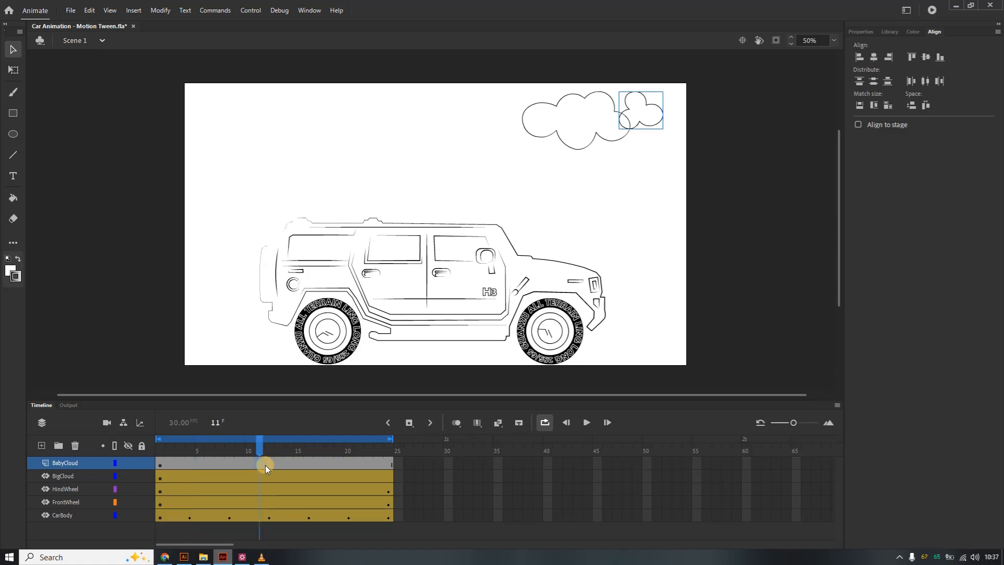
pyautogui.click(268, 465)
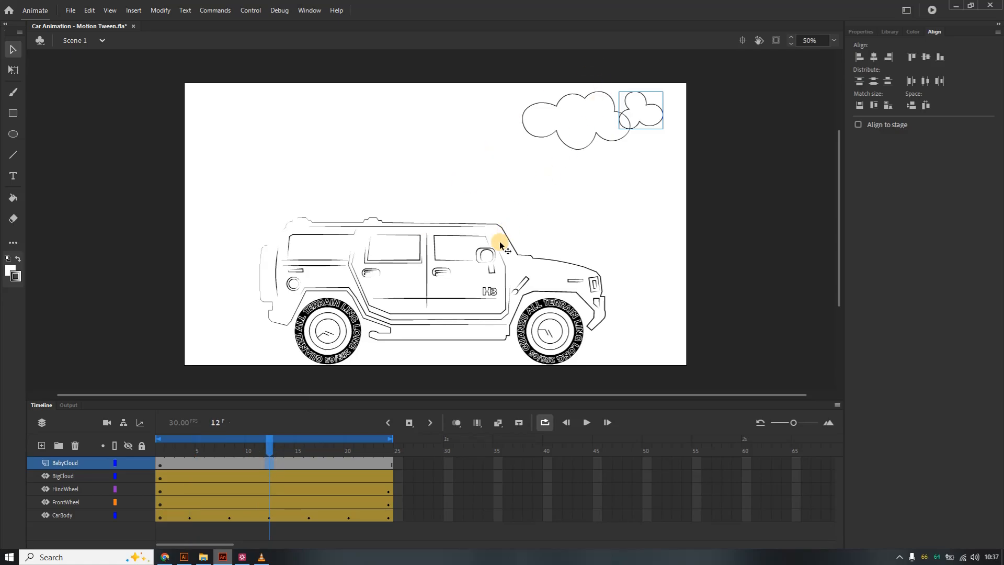
pyautogui.click(268, 478)
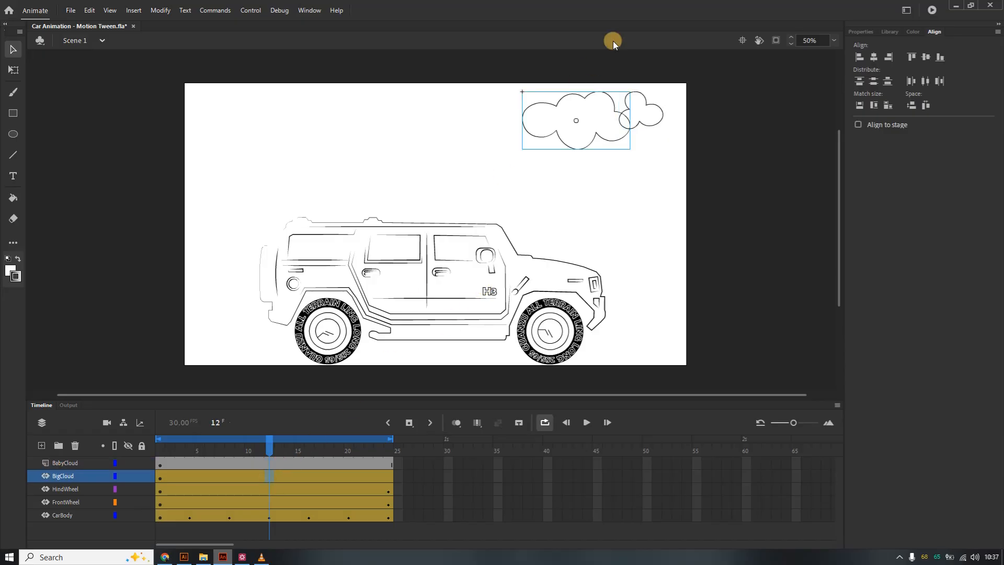
pyautogui.moveTo(614, 111); pyautogui.dragTo(463, 112)
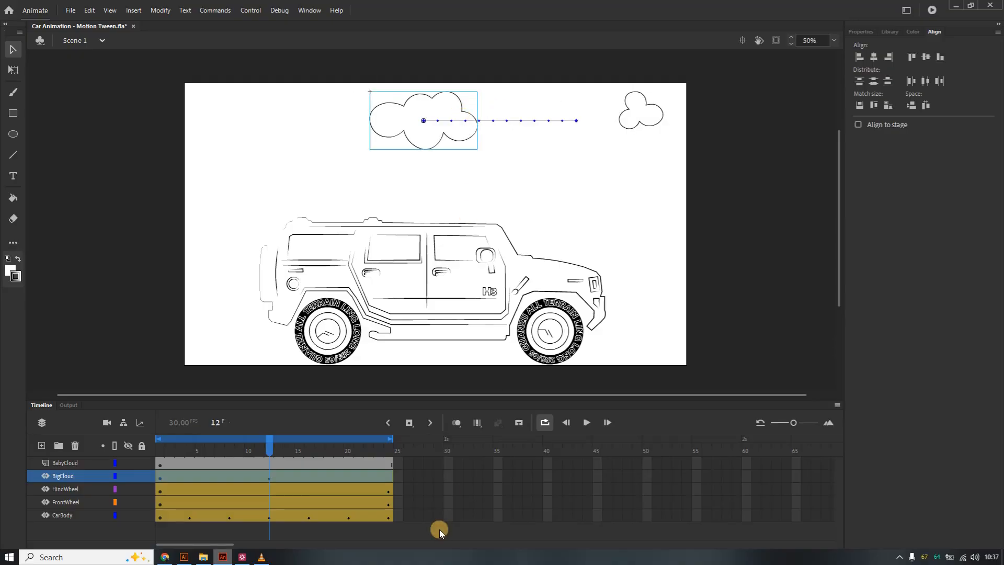
# At frame 24, move the big cloud to the stage's upper left corner.
pyautogui.click(387, 476)
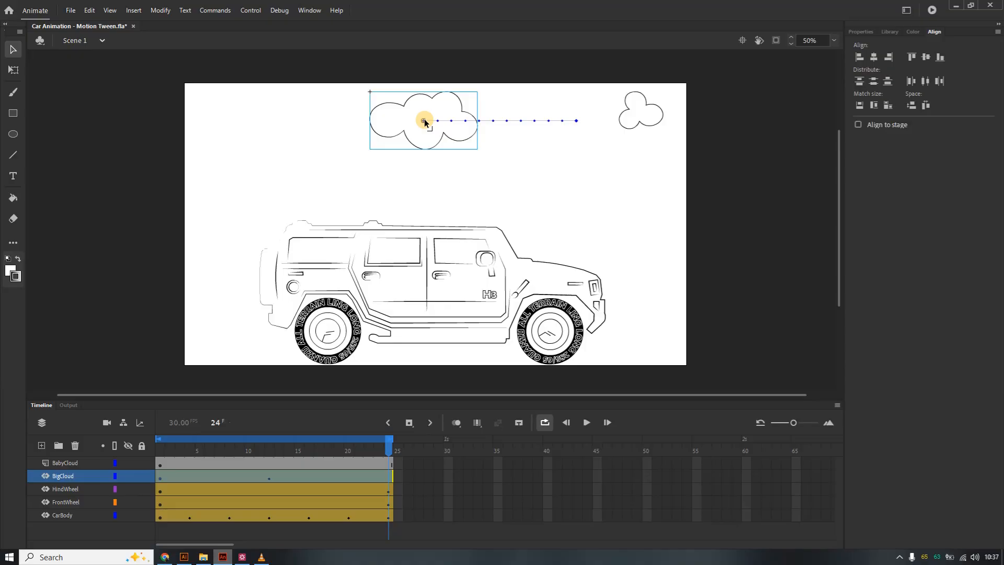
pyautogui.moveTo(424, 121); pyautogui.dragTo(244, 127)
pyautogui.hotkey('ctrl', 'z')
pyautogui.moveTo(423, 121)
pyautogui.mouseDown()
pyautogui.moveTo(345, 123)
pyautogui.moveTo(423, 122)
pyautogui.mouseUp()
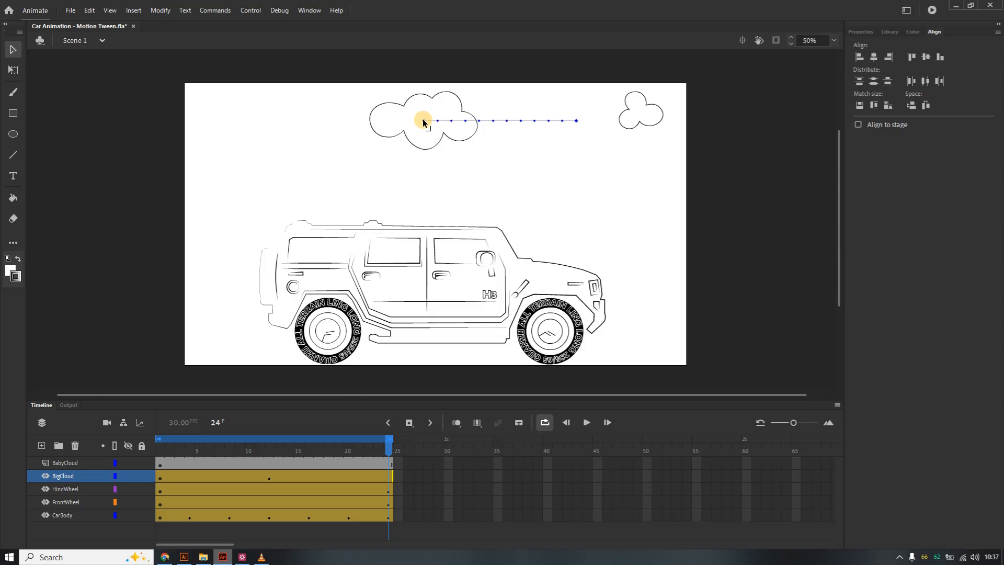
pyautogui.moveTo(424, 122); pyautogui.dragTo(244, 124)
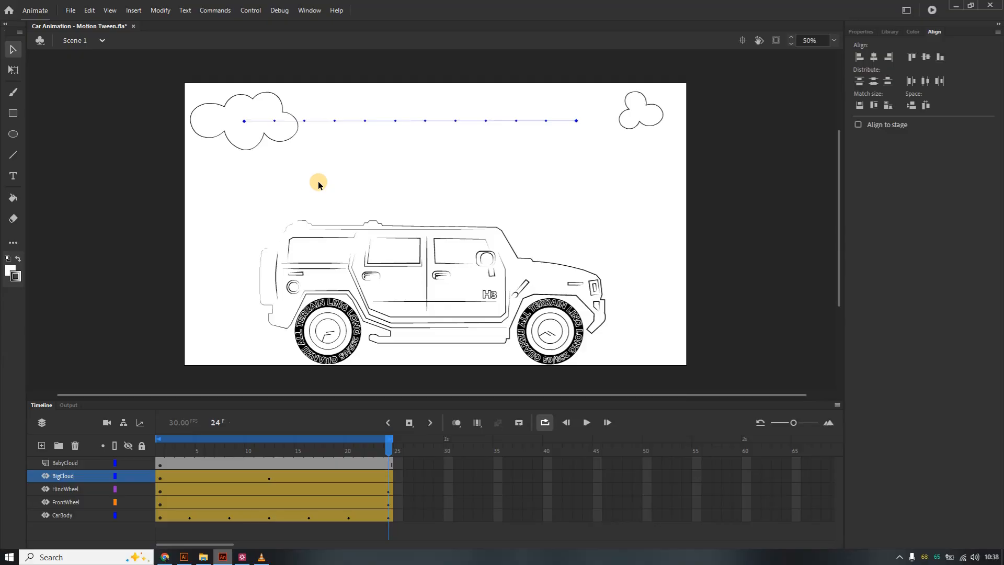
# Play the animation and check the big cloud's tween at frames 12 and 24.
pyautogui.press('Return')
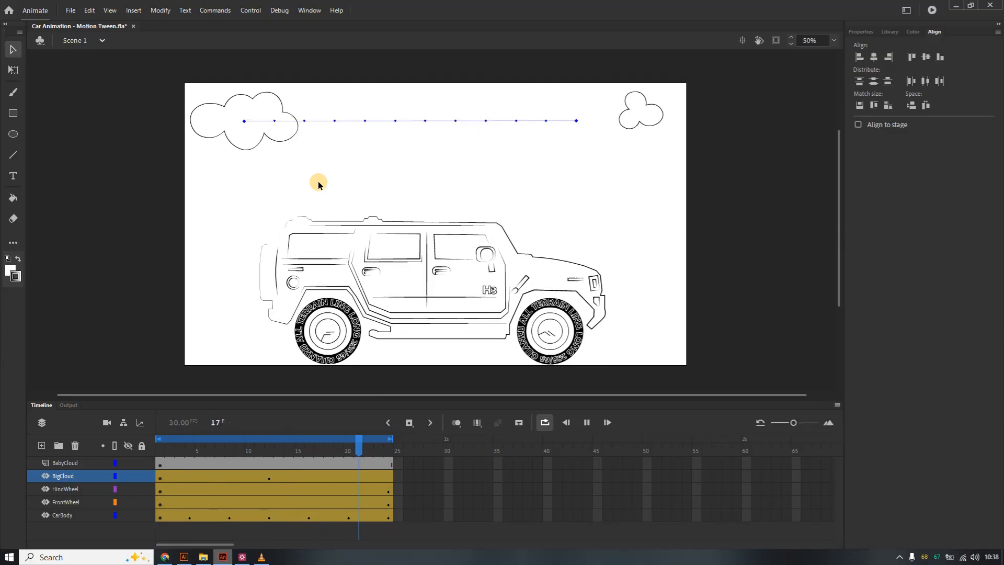
pyautogui.click(586, 422)
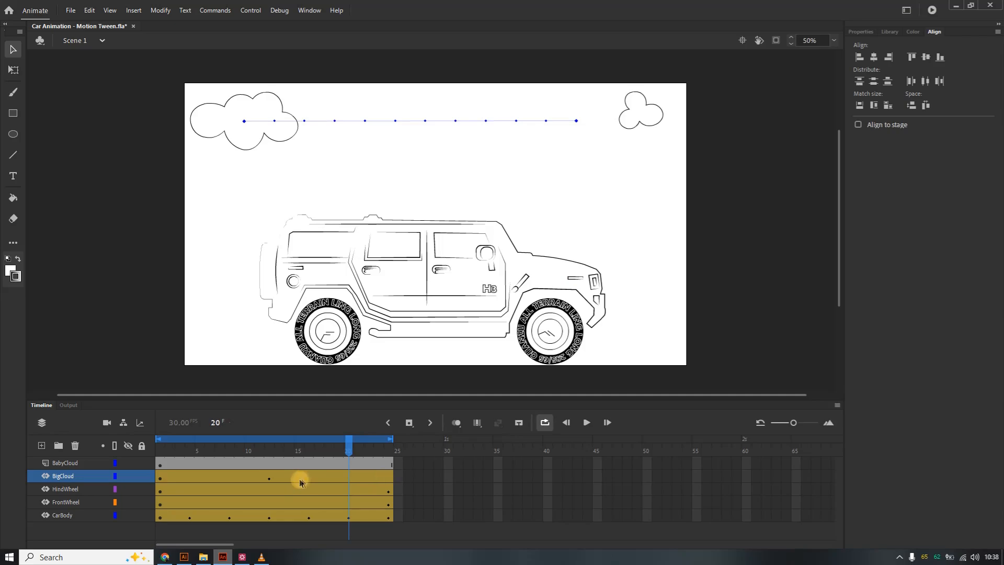
pyautogui.click(269, 478)
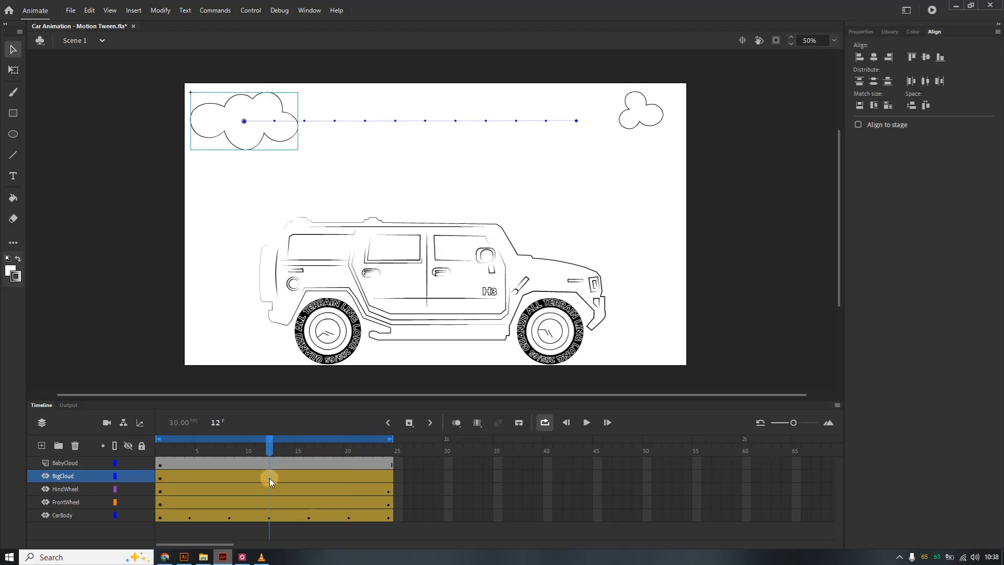
pyautogui.click(384, 478)
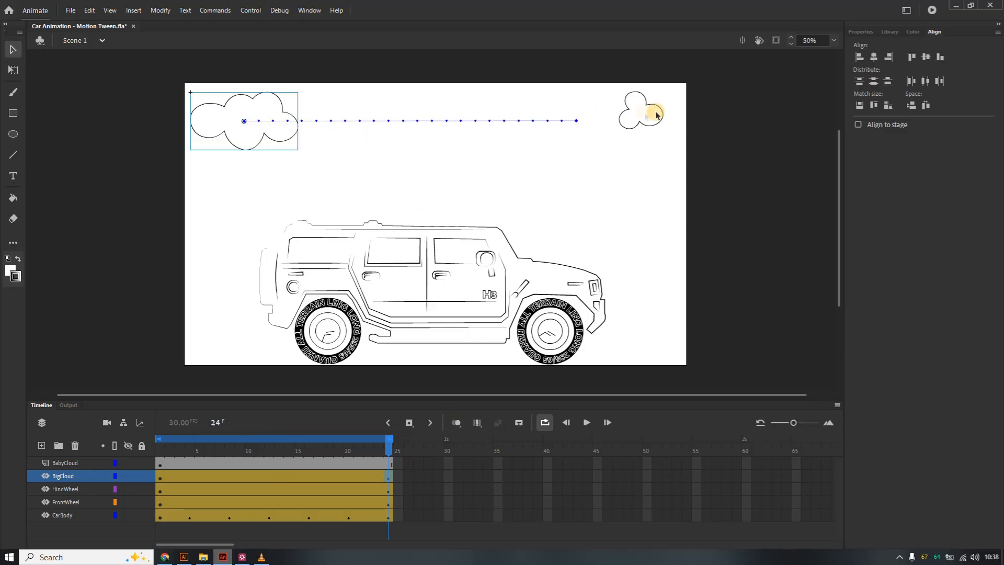
# Create a motion tween on the baby cloud and move it left to just right of the big cloud at frame 24.
pyautogui.click(649, 129)
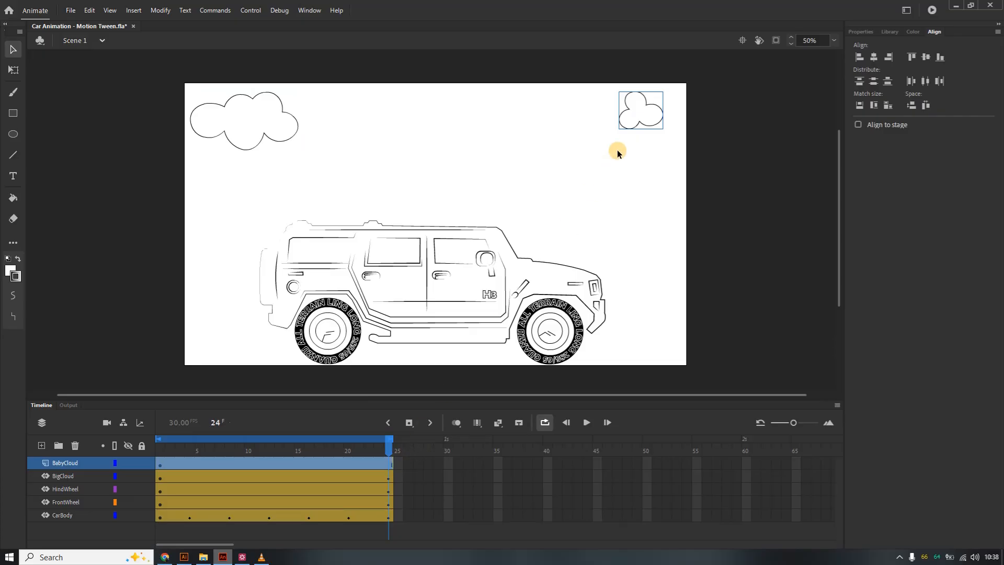
pyautogui.rightClick(639, 123)
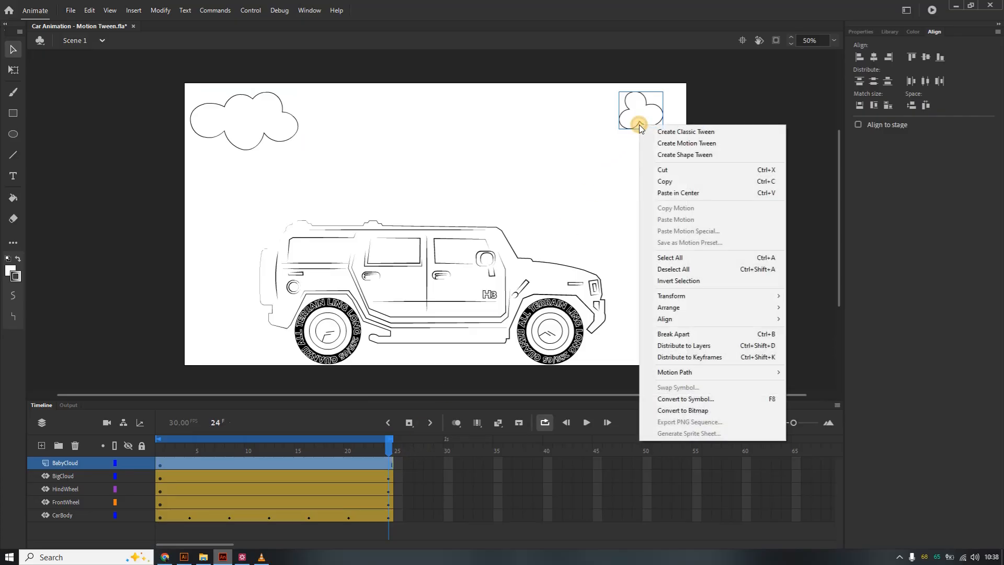
pyautogui.click(700, 145)
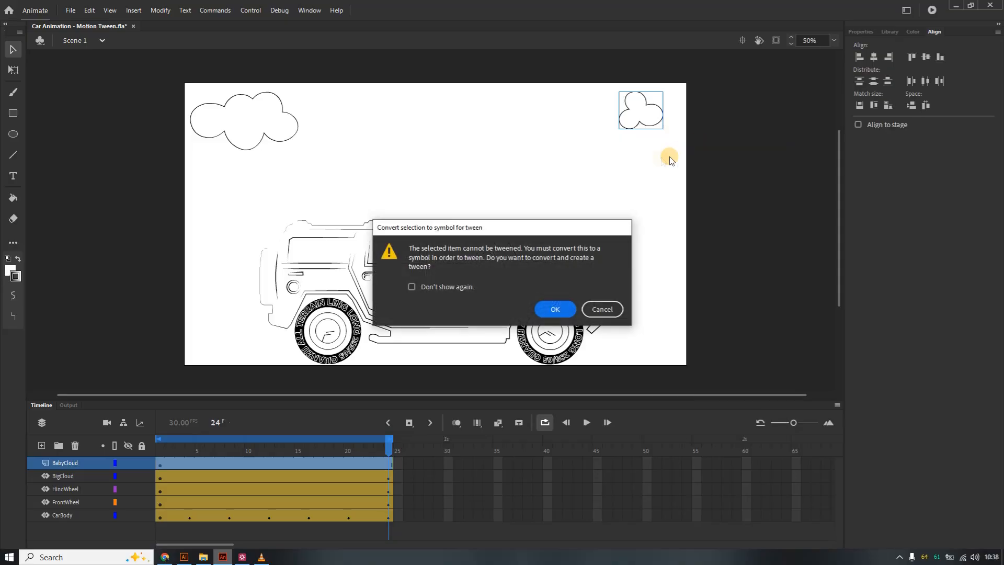
pyautogui.click(545, 308)
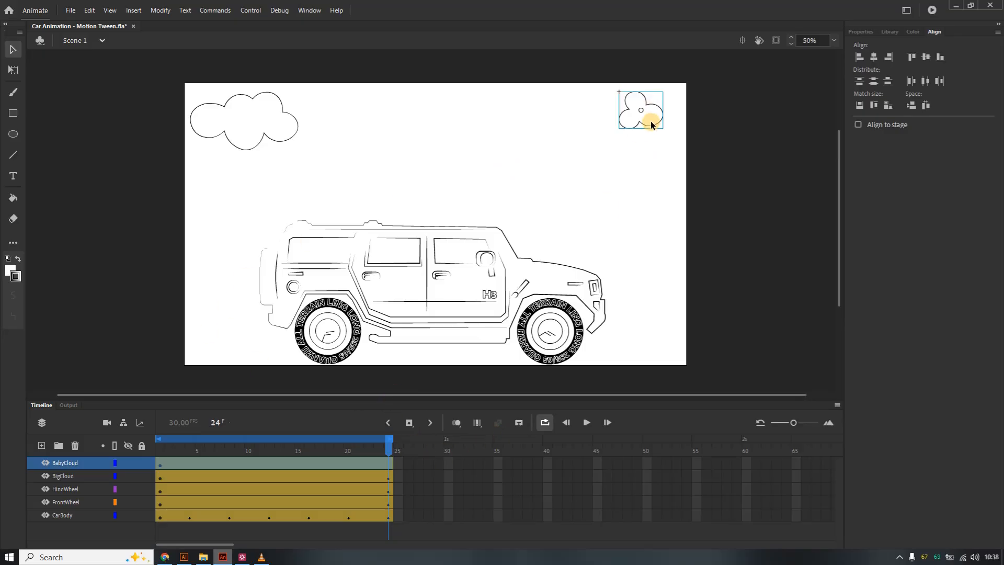
pyautogui.moveTo(647, 127); pyautogui.dragTo(331, 128)
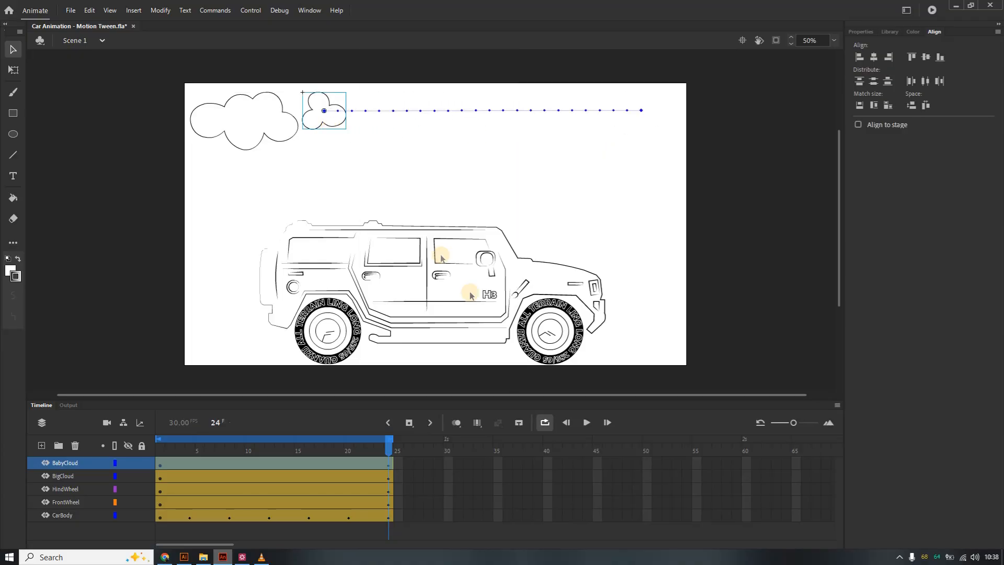
# Play the animation from frame 1 to preview both clouds moving.
pyautogui.click(587, 422)
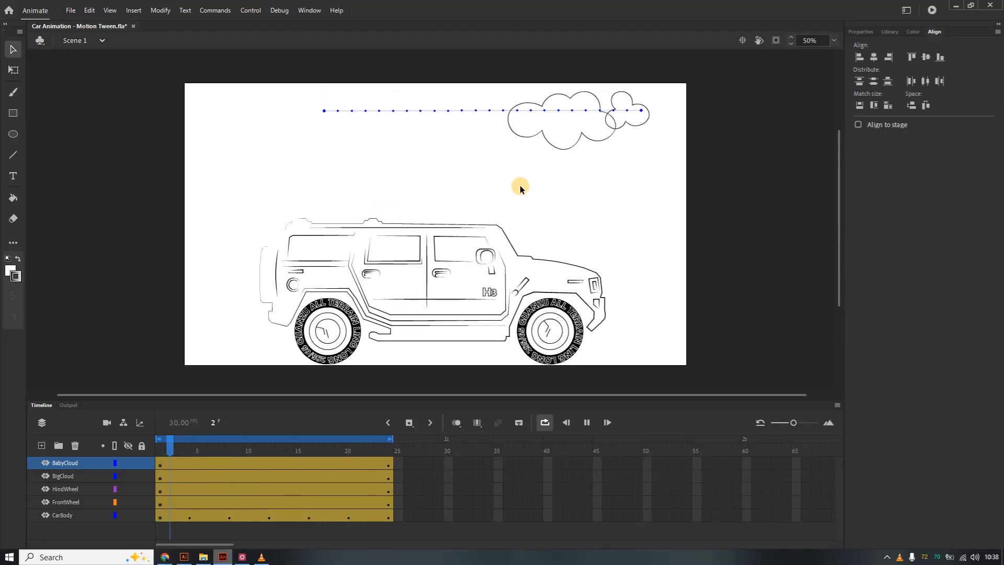
pyautogui.click(587, 422)
pyautogui.click(654, 310)
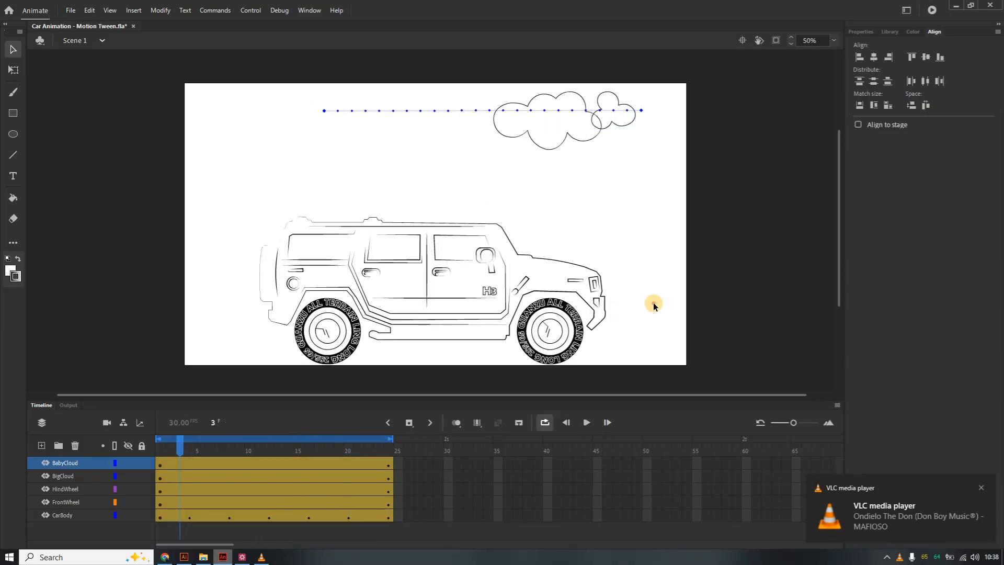
pyautogui.moveTo(181, 451); pyautogui.dragTo(153, 448)
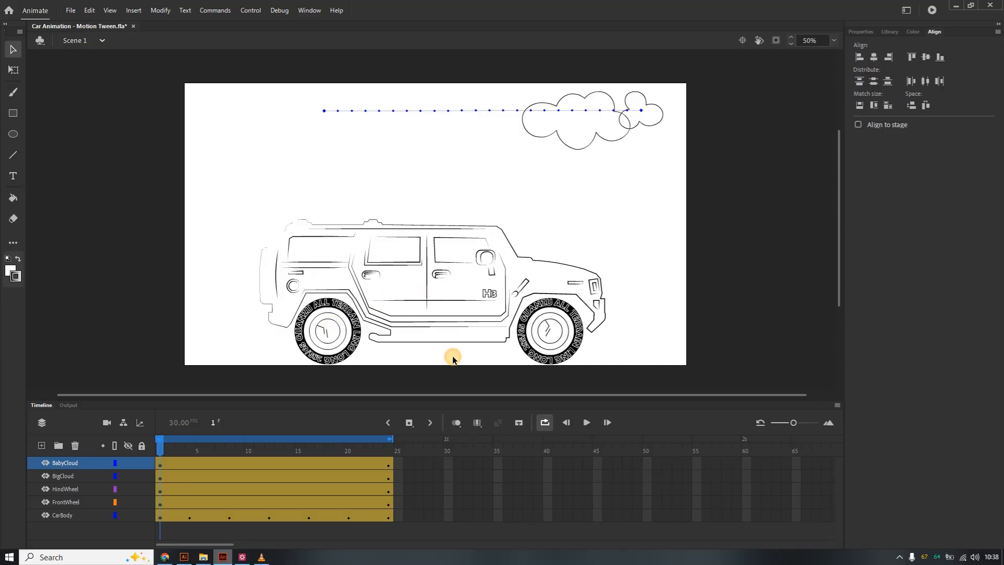
pyautogui.click(588, 423)
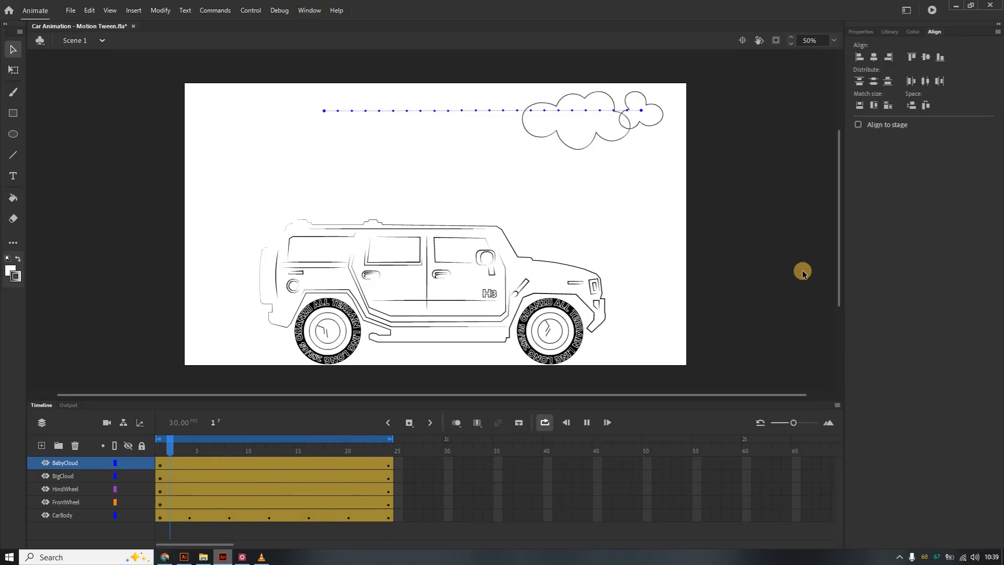
pyautogui.click(587, 422)
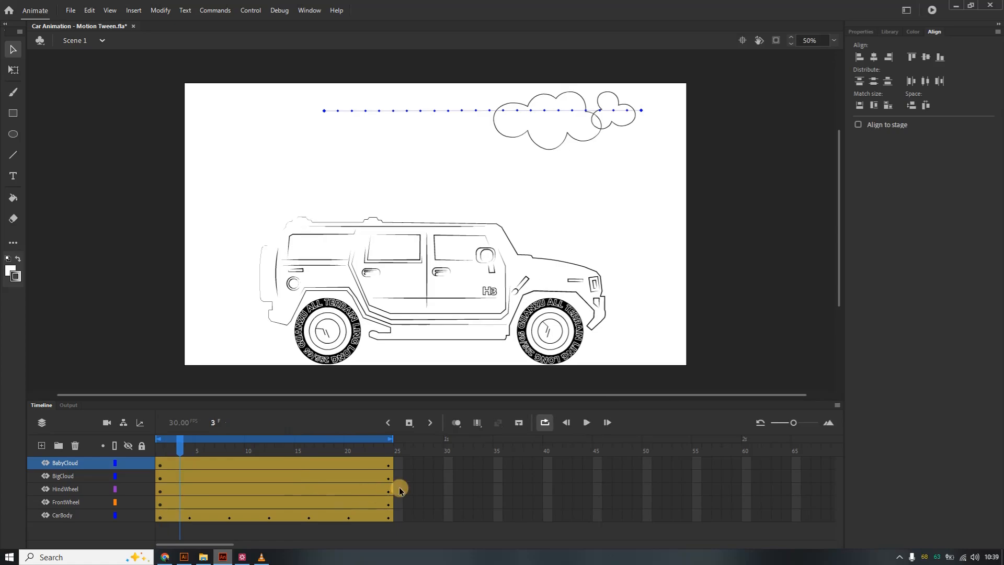
# Inspect each layer's frames near the end of the tweens and play the animation.
pyautogui.click(376, 493)
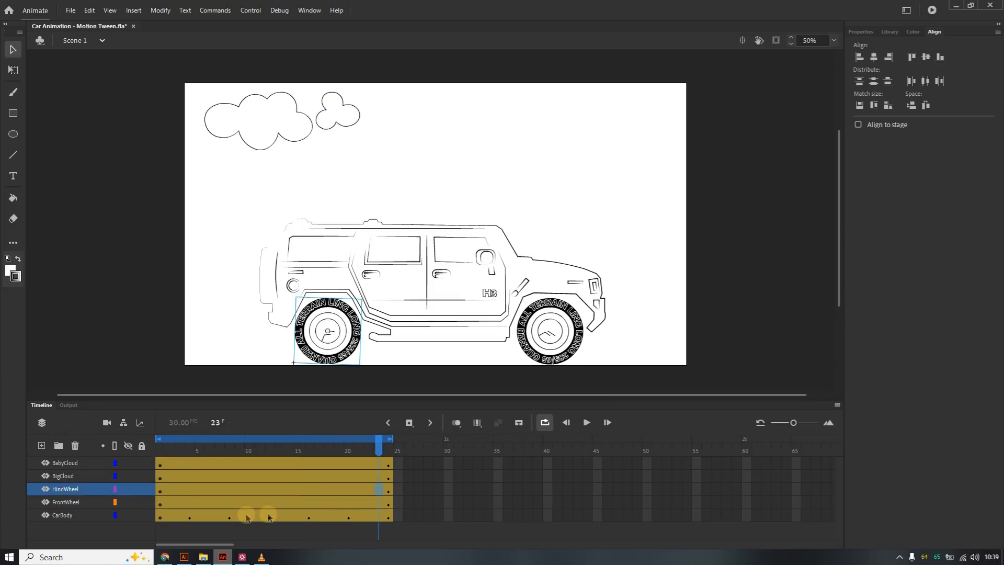
pyautogui.click(89, 503)
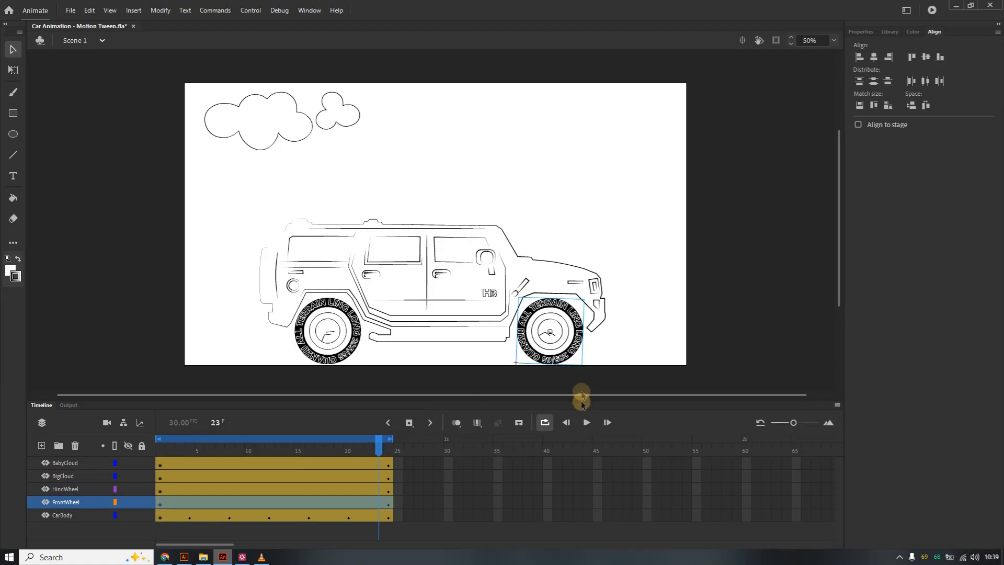
pyautogui.click(78, 515)
pyautogui.click(78, 529)
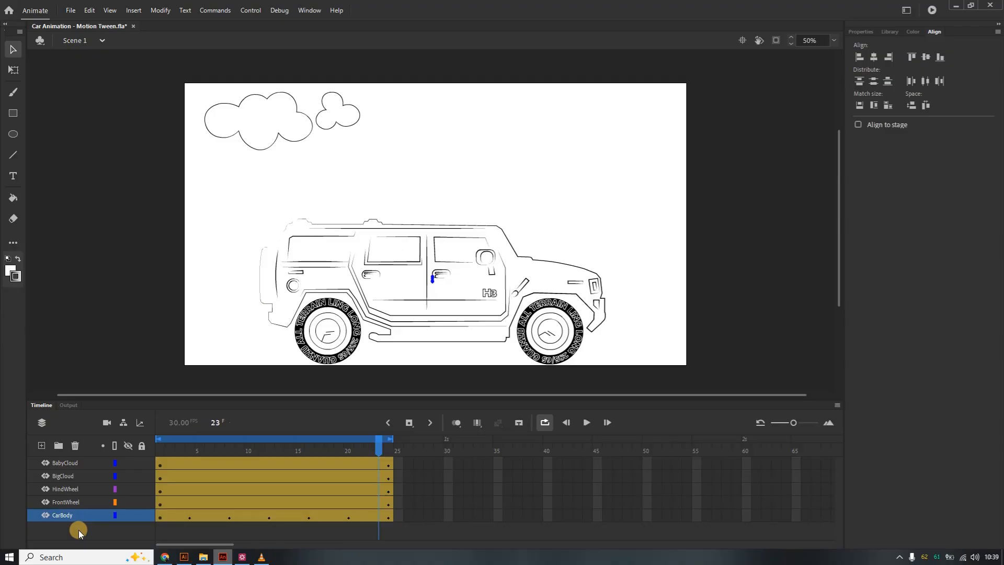
pyautogui.click(411, 480)
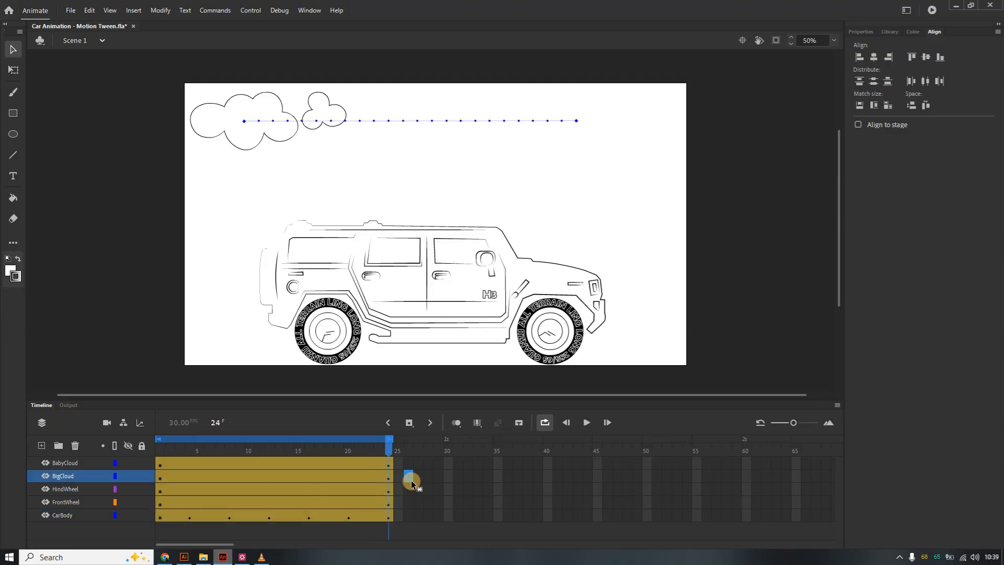
pyautogui.click(71, 518)
pyautogui.click(70, 529)
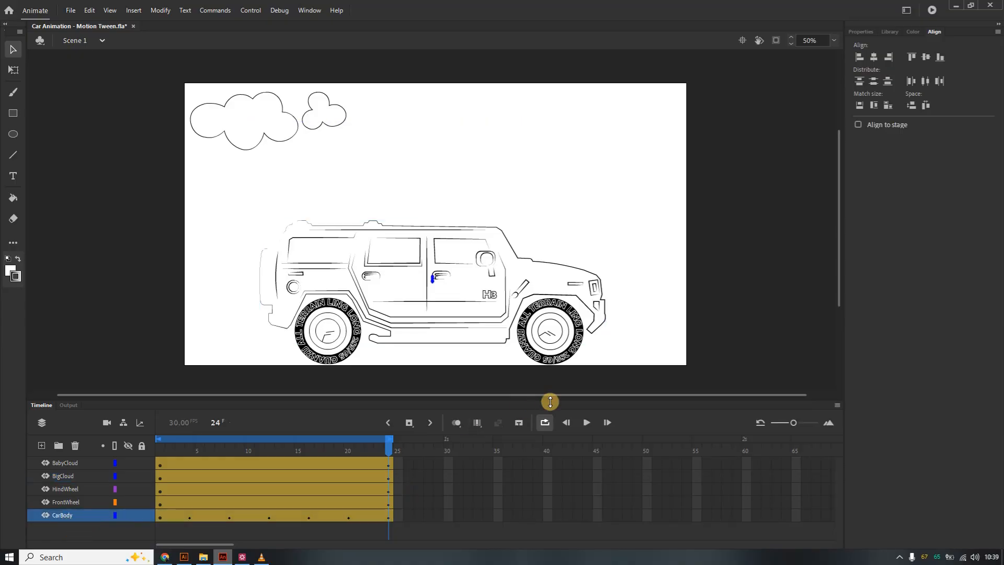
pyautogui.click(588, 423)
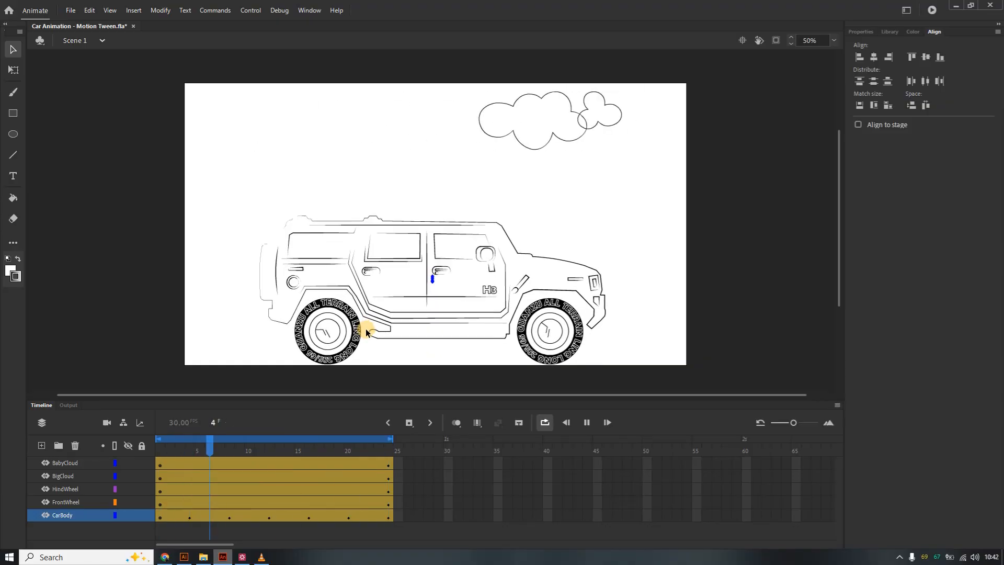
pyautogui.click(586, 423)
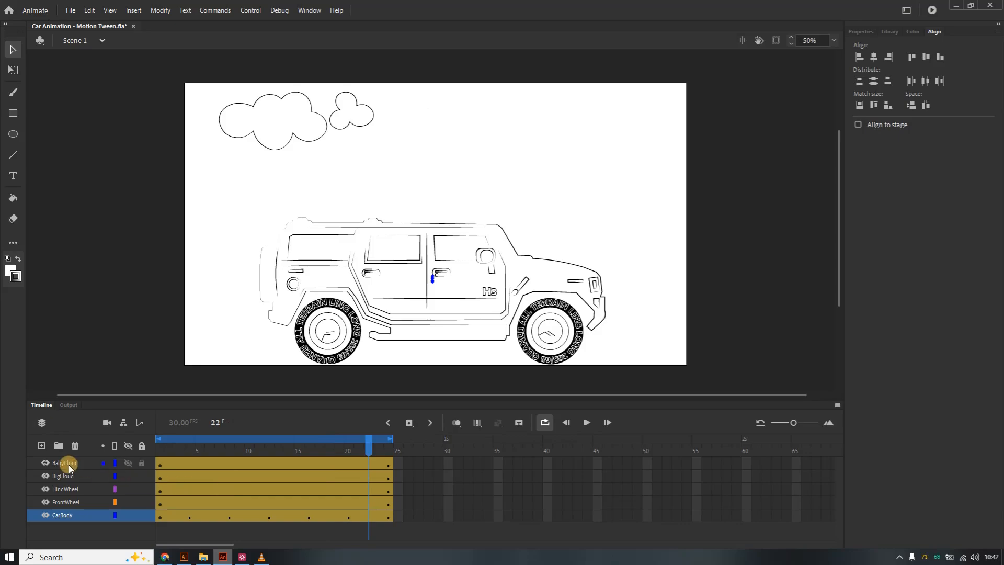
# At frame 9, rotate the hind wheel with Free Transform.
pyautogui.click(241, 489)
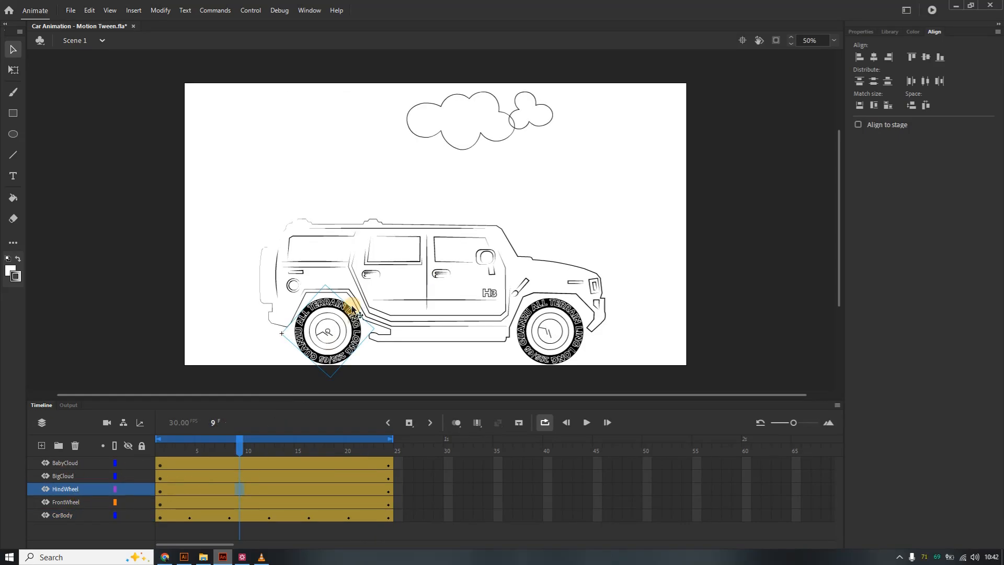
pyautogui.rightClick(323, 306)
pyautogui.moveTo(400, 316)
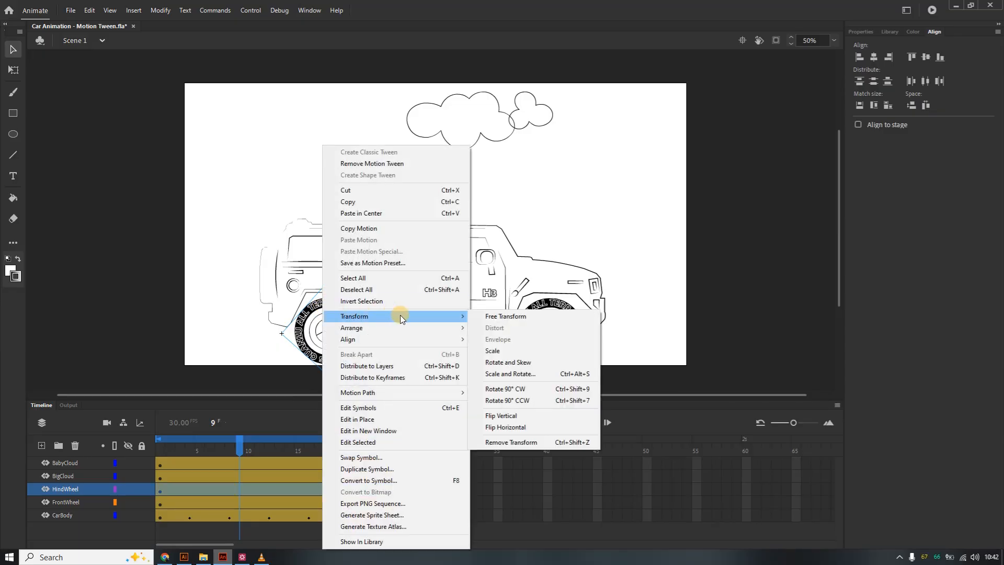
pyautogui.click(497, 316)
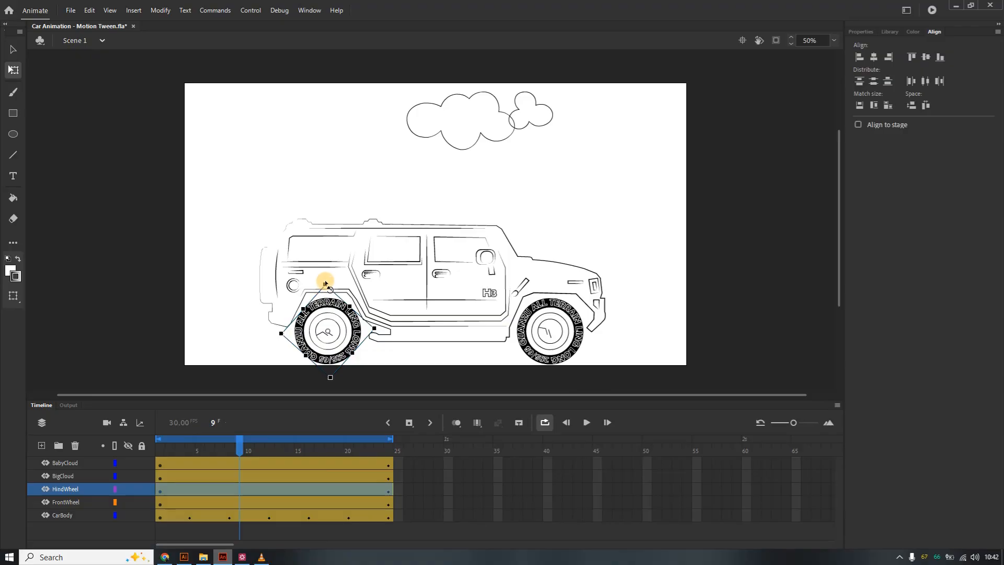
pyautogui.moveTo(326, 283); pyautogui.dragTo(293, 330)
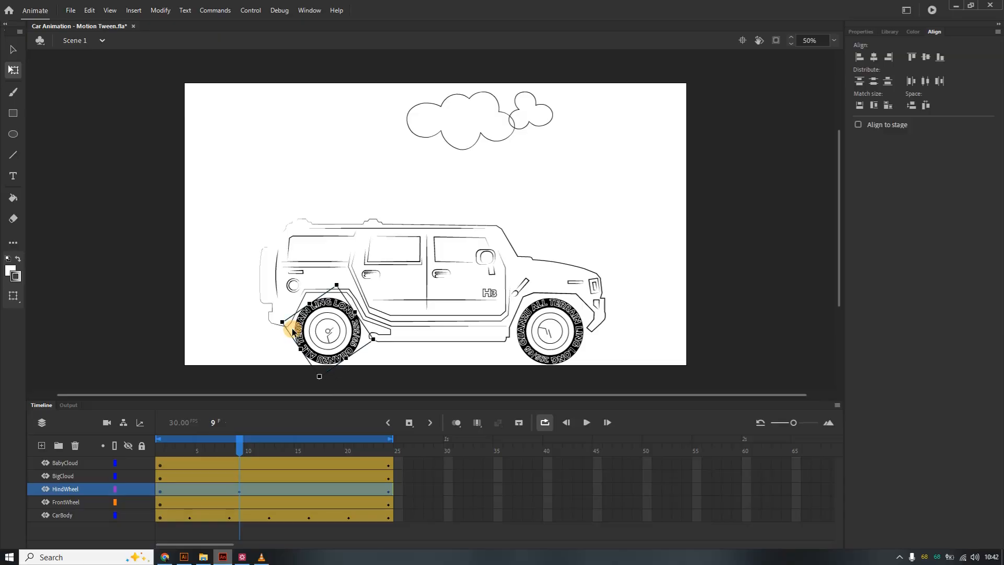
# At frame 9, rotate the front wheel with Free Transform.
pyautogui.click(240, 503)
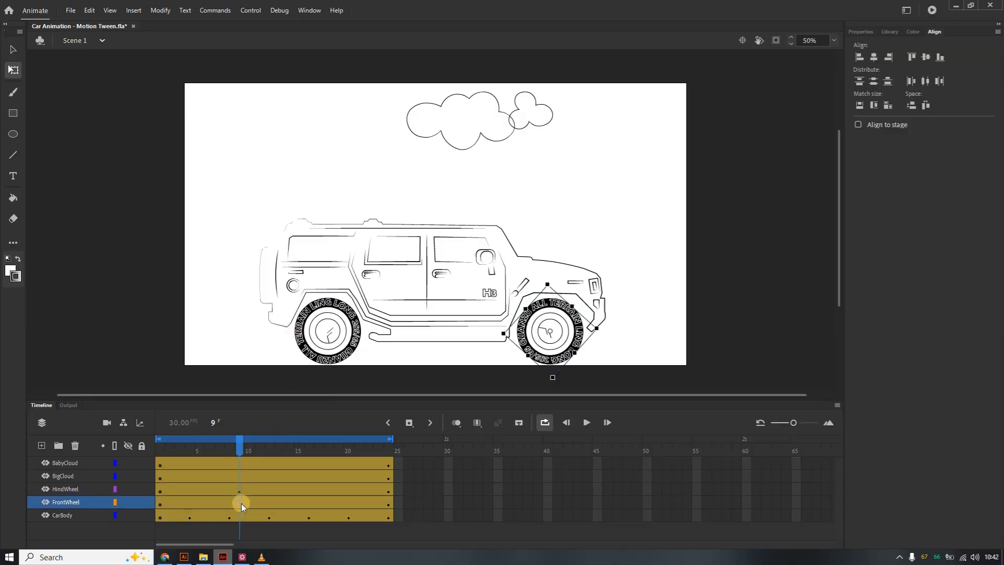
pyautogui.rightClick(553, 308)
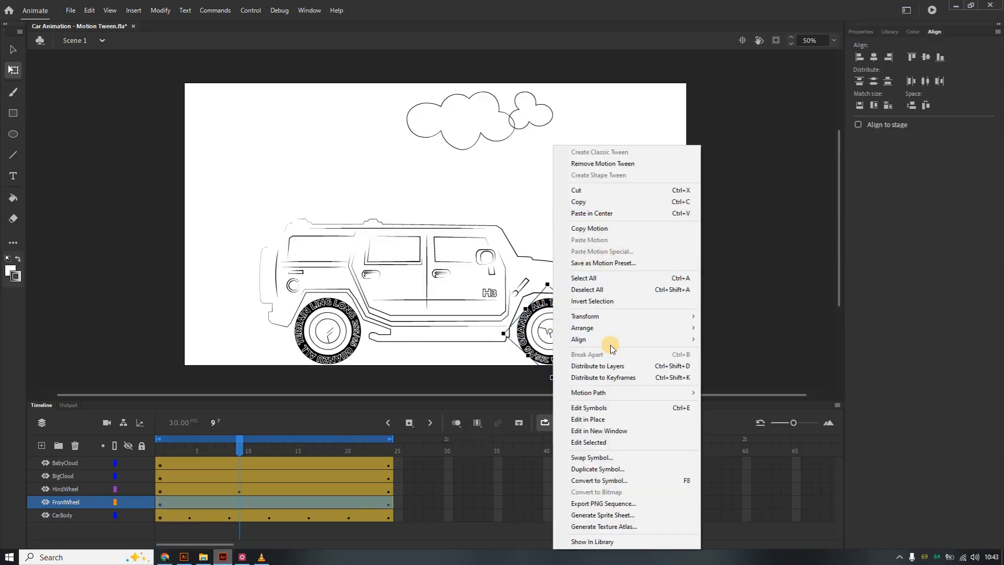
pyautogui.moveTo(637, 317)
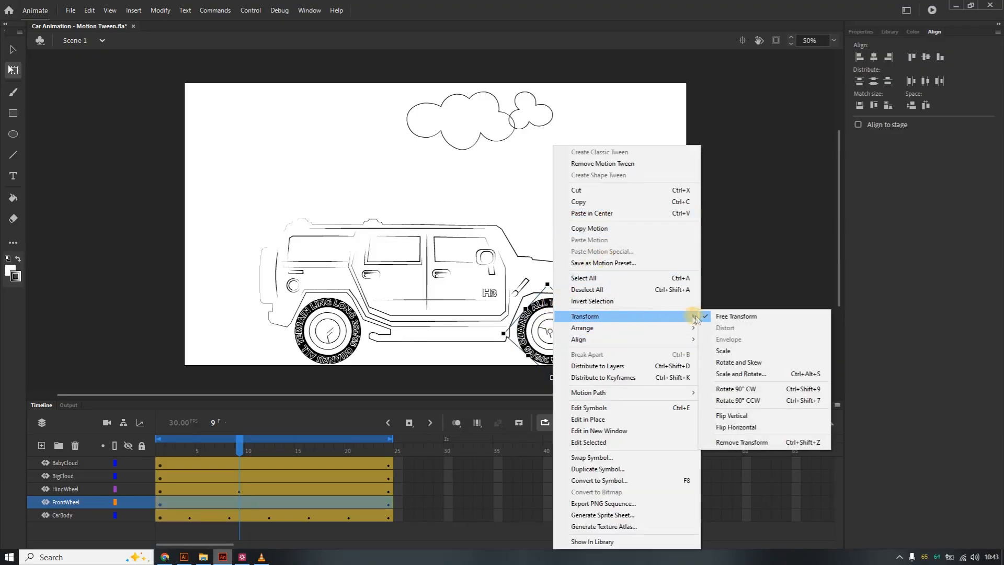
pyautogui.click(728, 317)
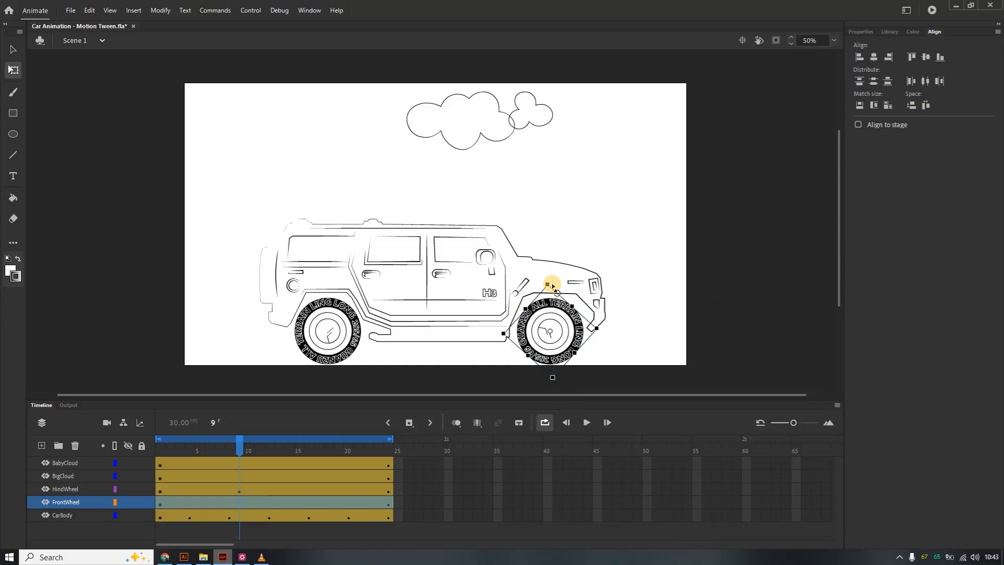
pyautogui.moveTo(552, 285); pyautogui.dragTo(554, 375)
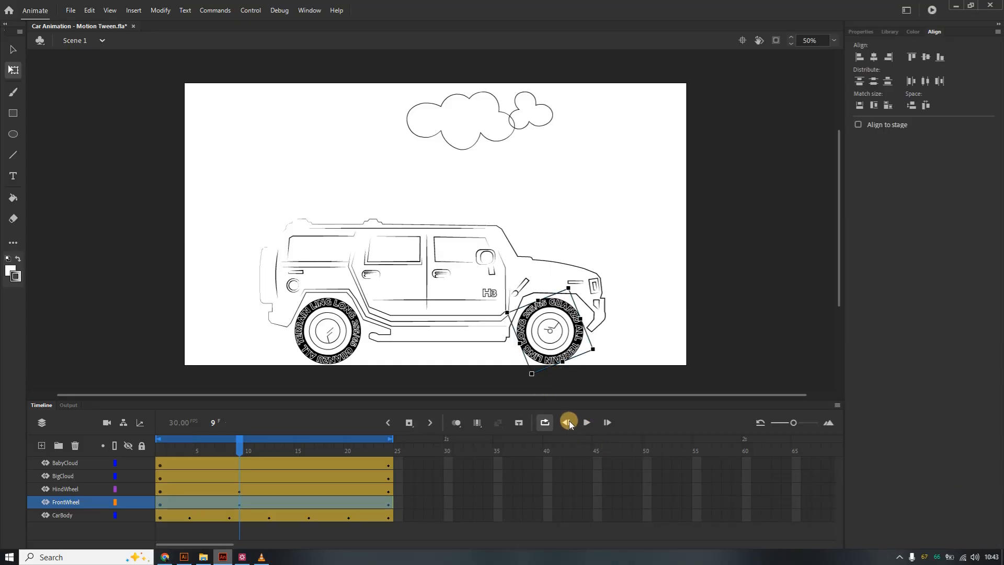
# Scrub the wheel layers between frames 9 and 12 and play the animation.
pyautogui.click(240, 492)
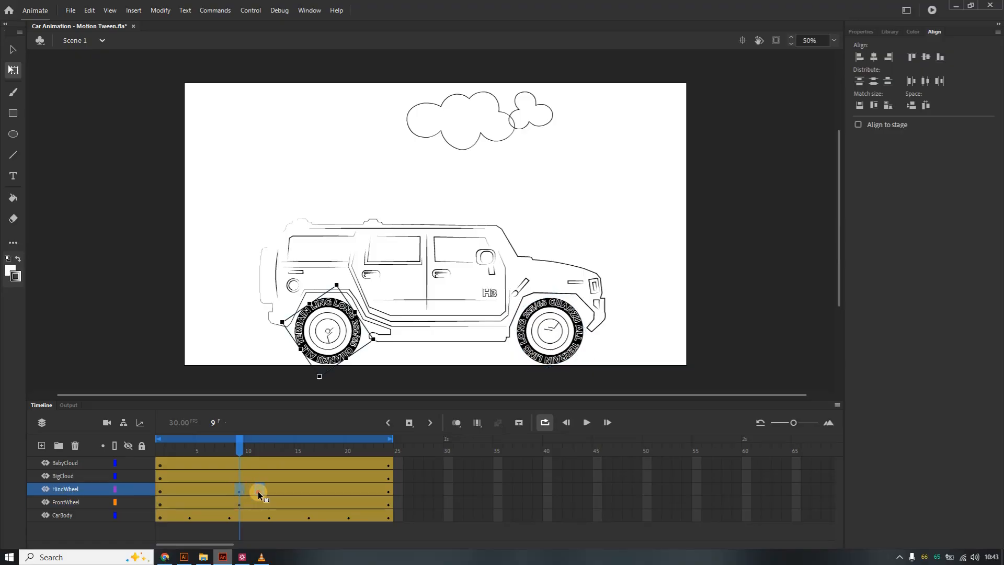
pyautogui.click(258, 491)
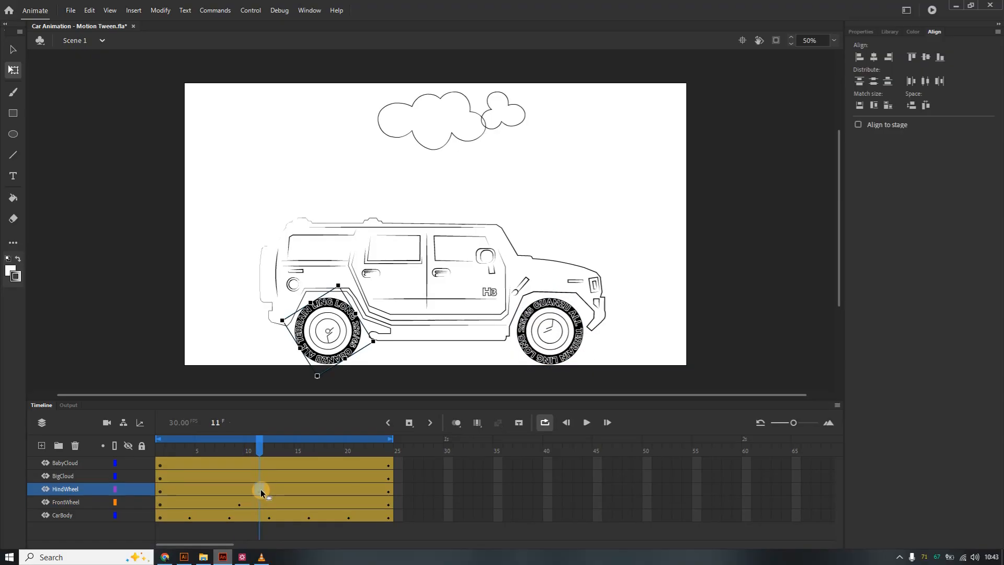
pyautogui.click(266, 490)
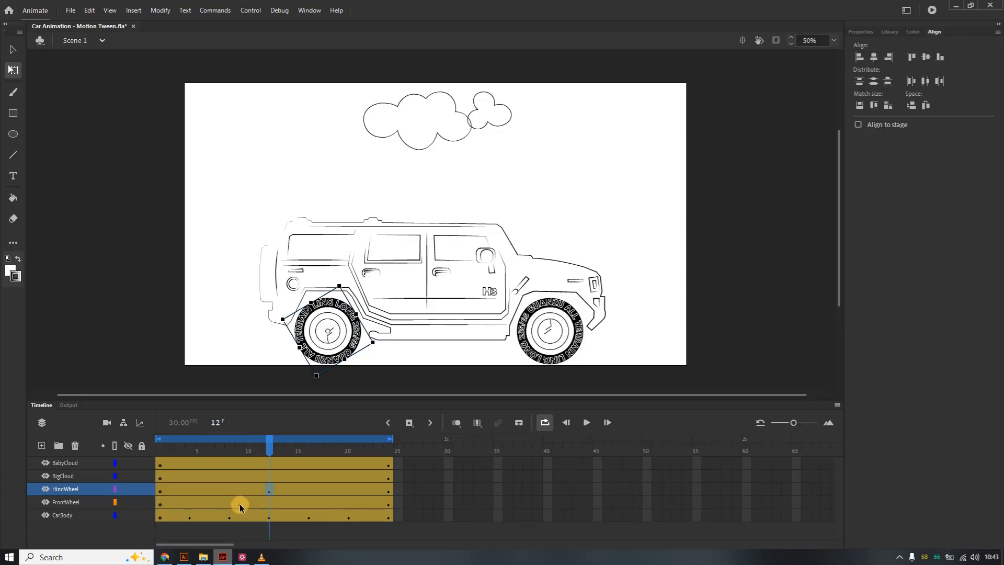
pyautogui.click(240, 505)
pyautogui.click(266, 504)
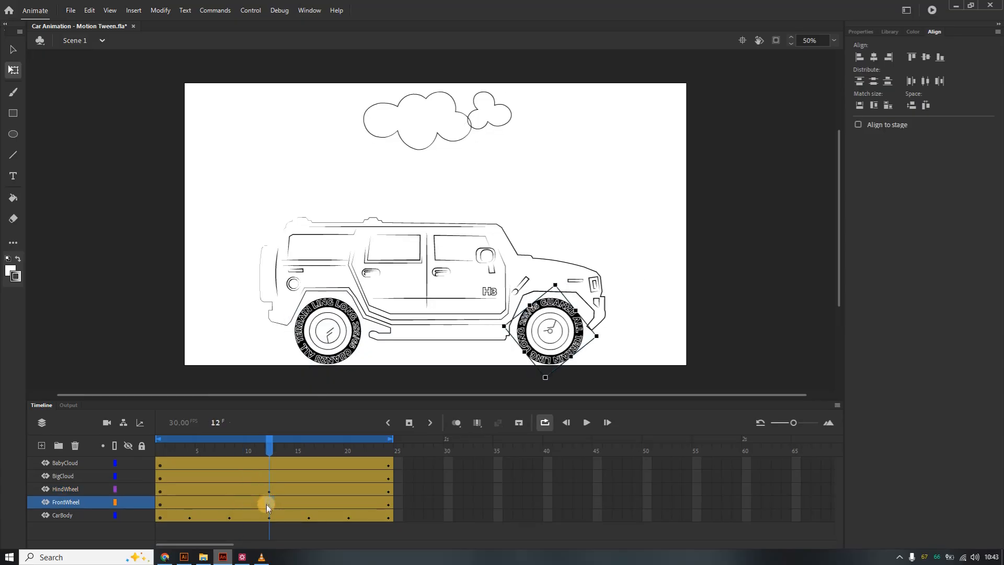
pyautogui.click(587, 422)
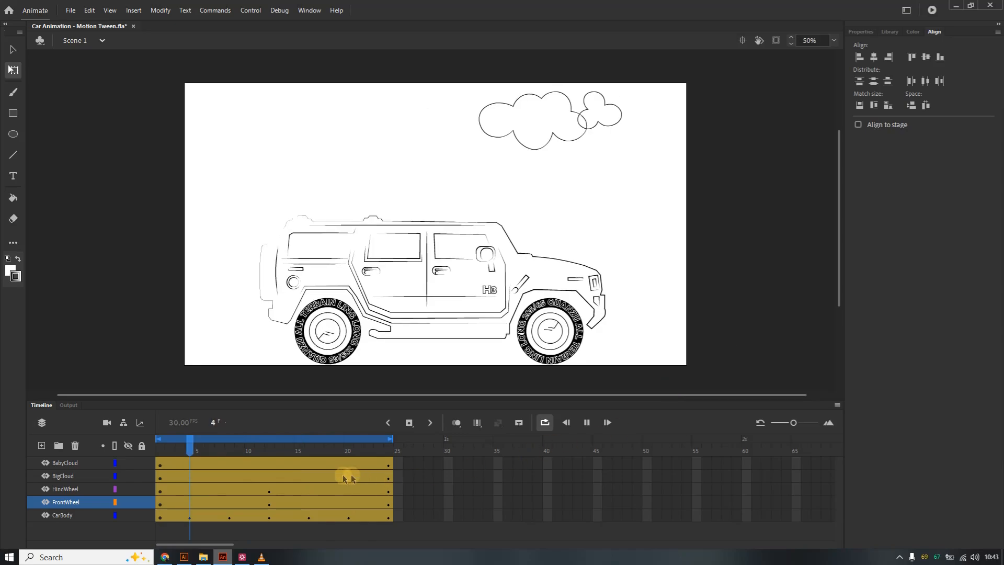
# Undo the wheel rotations made at frame 9.
pyautogui.click(268, 493)
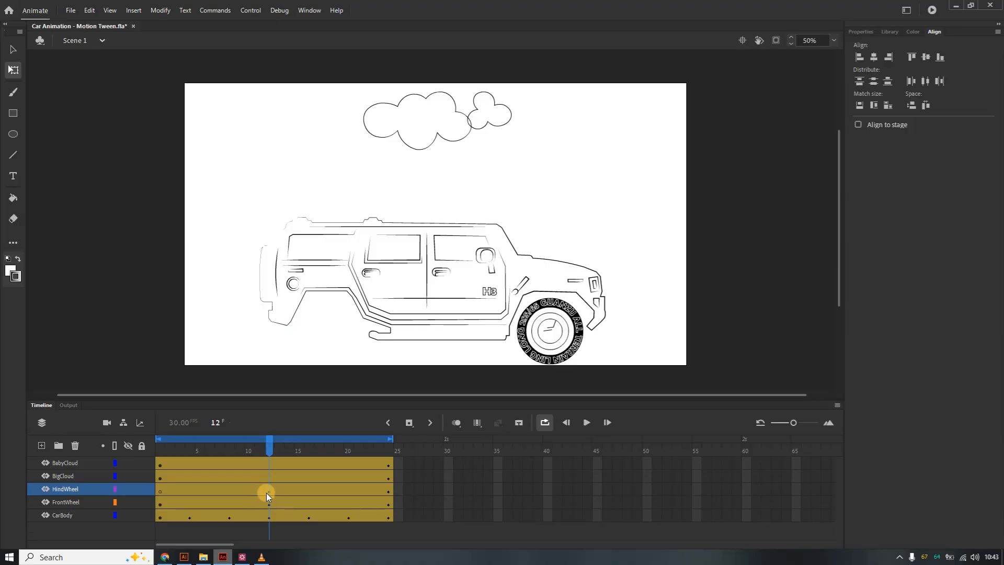
pyautogui.doubleClick(266, 494)
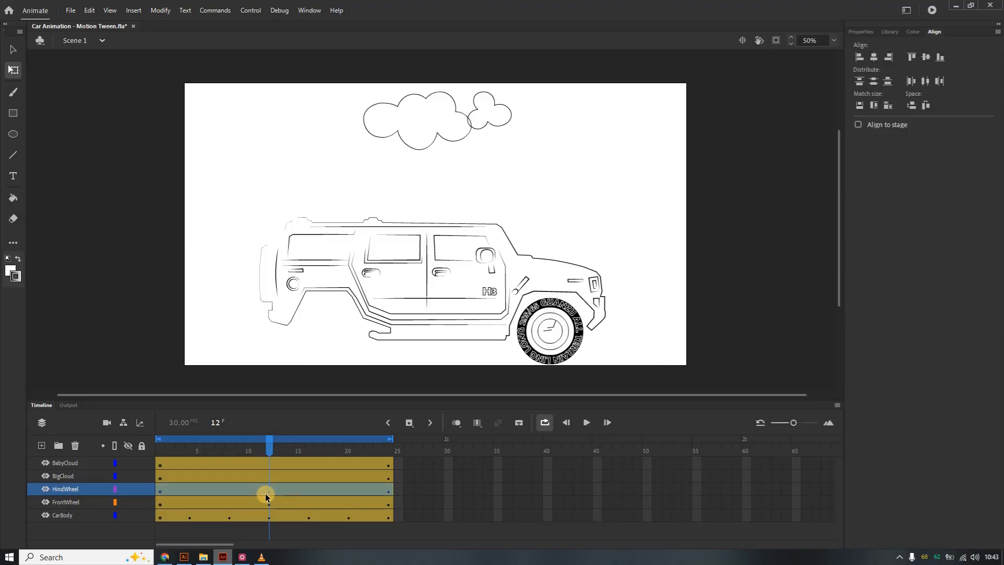
pyautogui.click(239, 502)
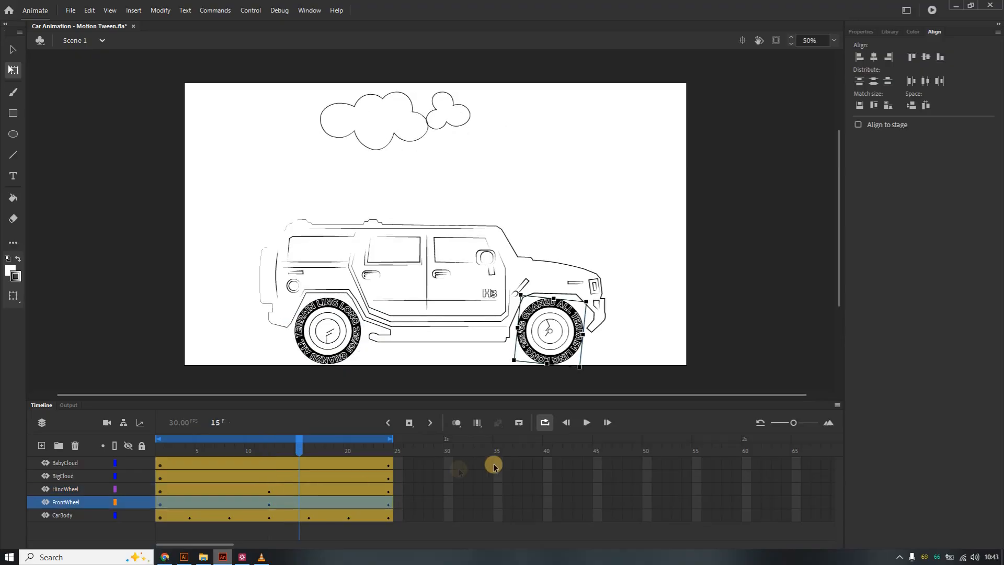
pyautogui.hotkey('ctrl', 'z')
pyautogui.hotkey('ctrl', 'z')
pyautogui.hotkey('ctrl', 'z')
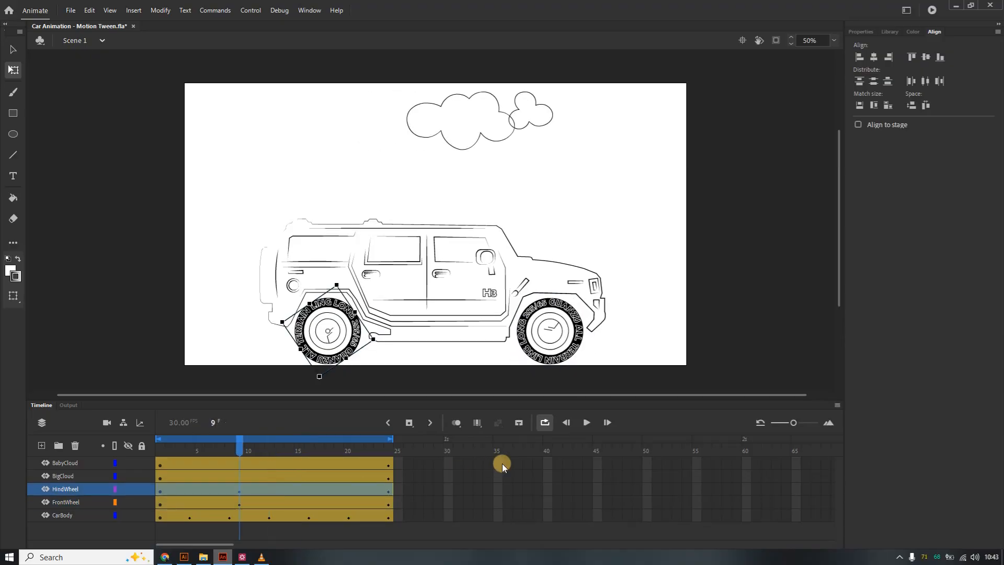
pyautogui.hotkey('ctrl', 'z')
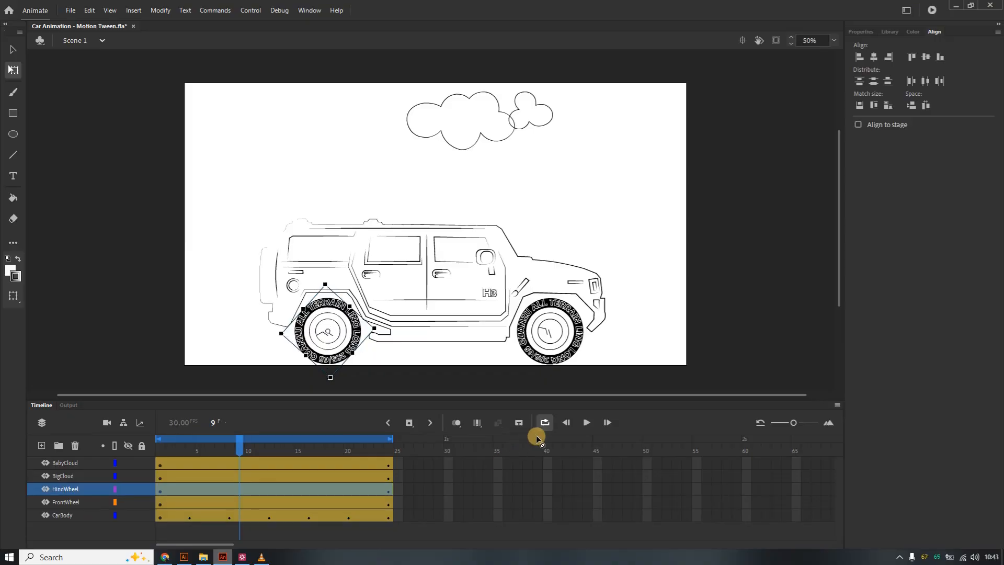
# At frame 17, rotate the hind wheel 90° counterclockwise.
pyautogui.click(587, 423)
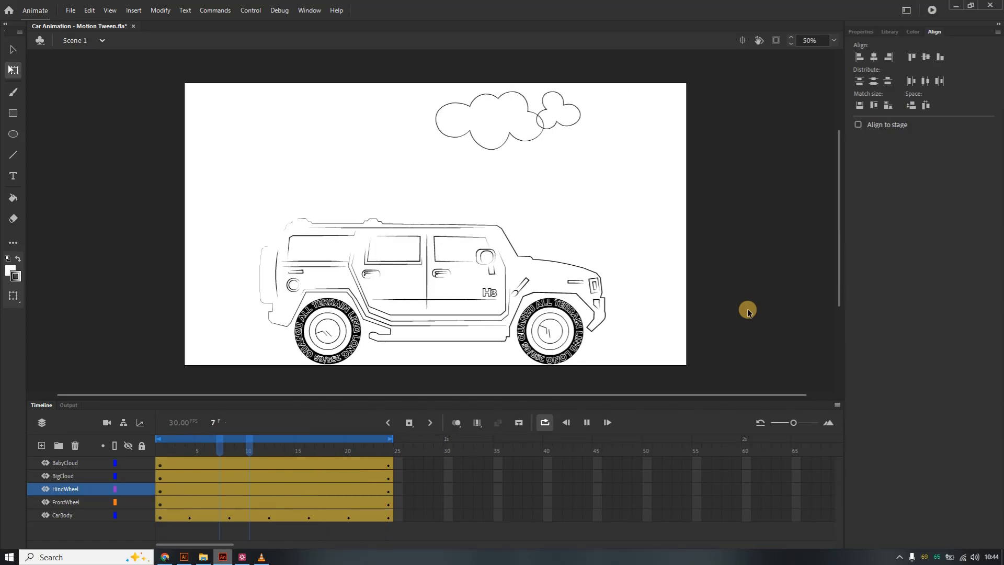
pyautogui.click(588, 422)
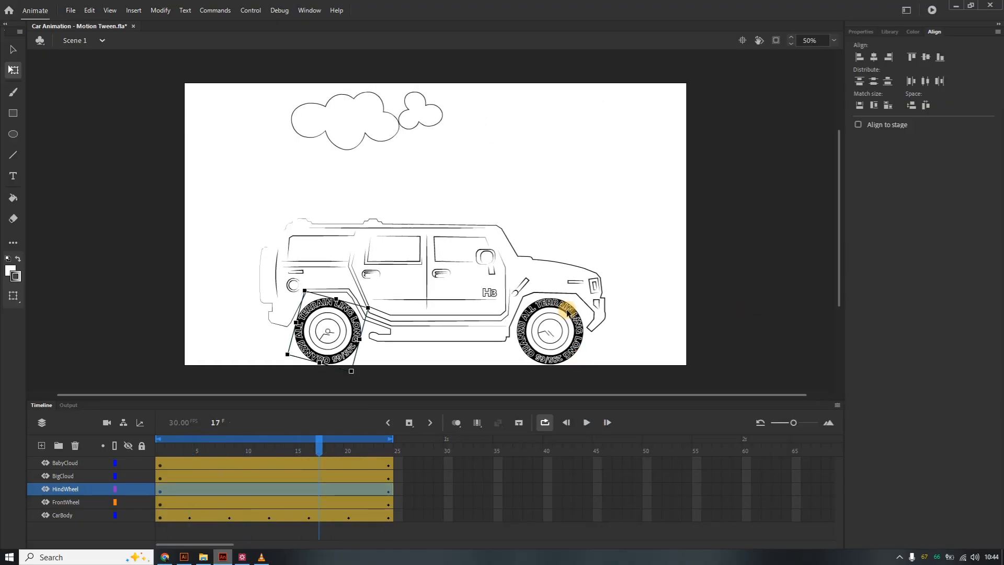
pyautogui.rightClick(355, 336)
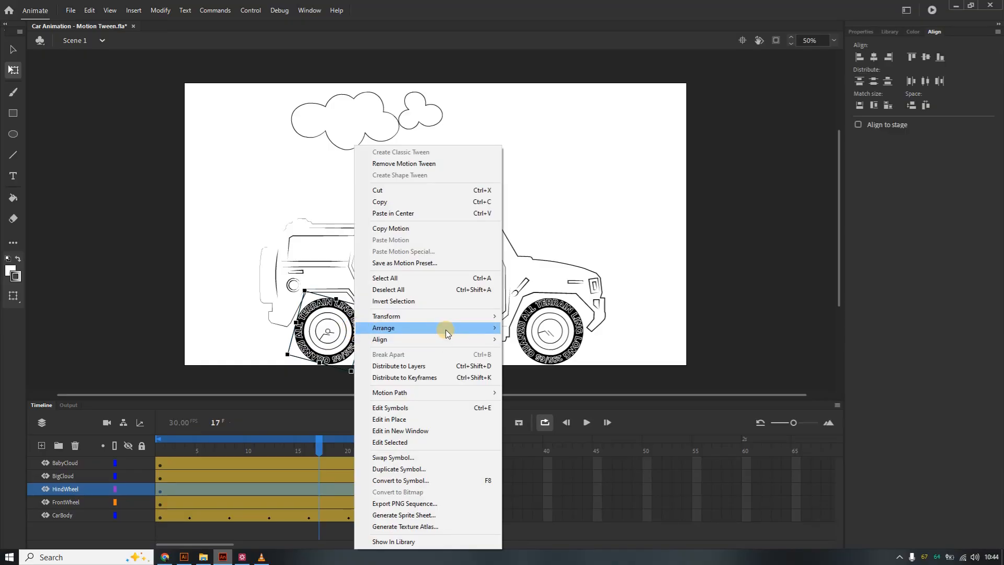
pyautogui.moveTo(499, 324)
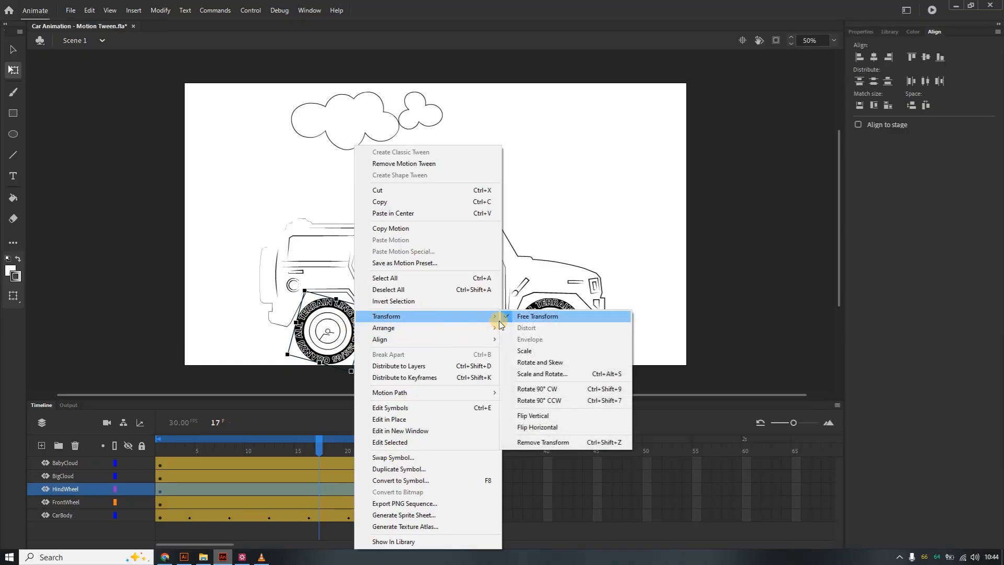
pyautogui.click(570, 399)
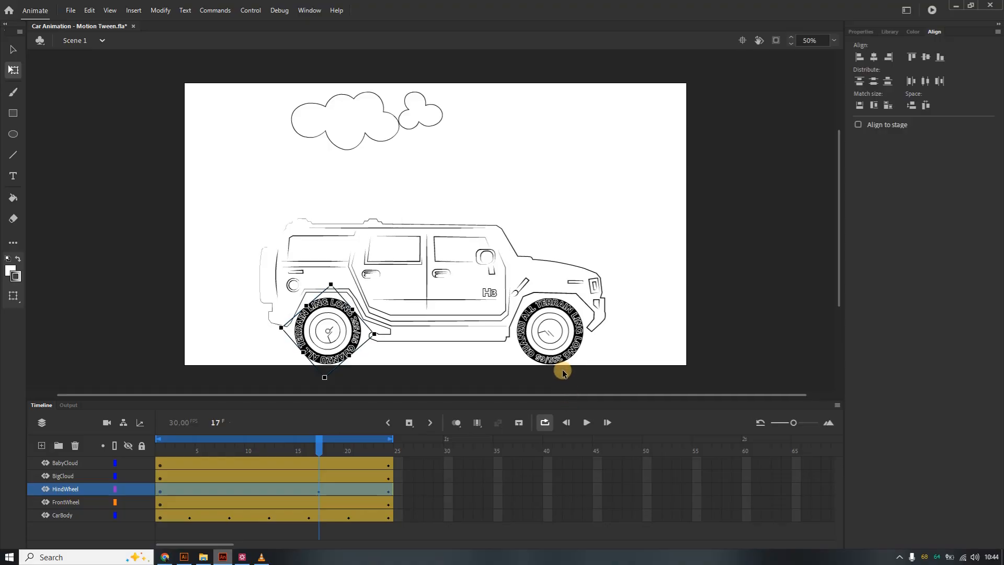
# Play the animation to preview the wheel rotation and switch to the Rectangle tool.
pyautogui.click(587, 422)
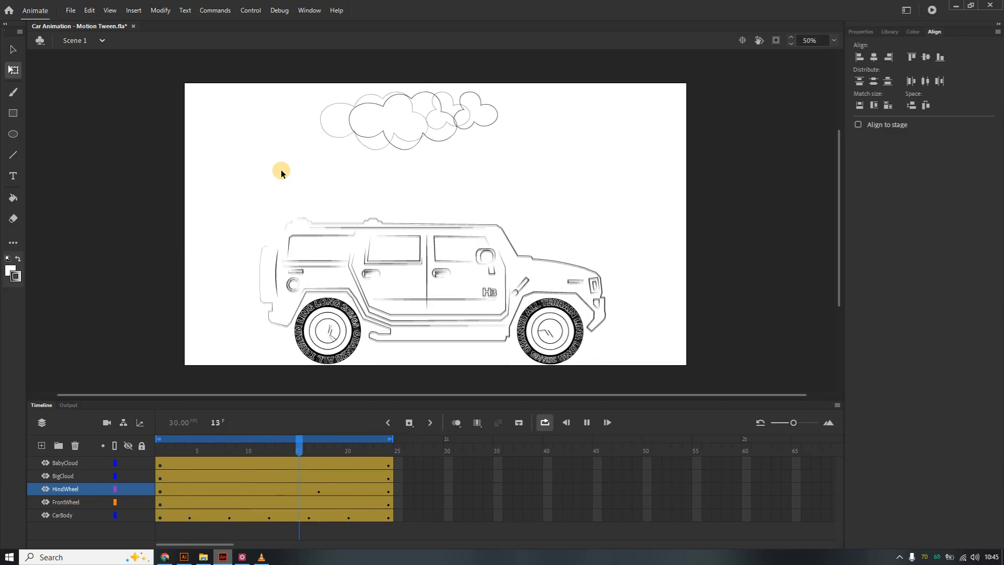
pyautogui.click(13, 113)
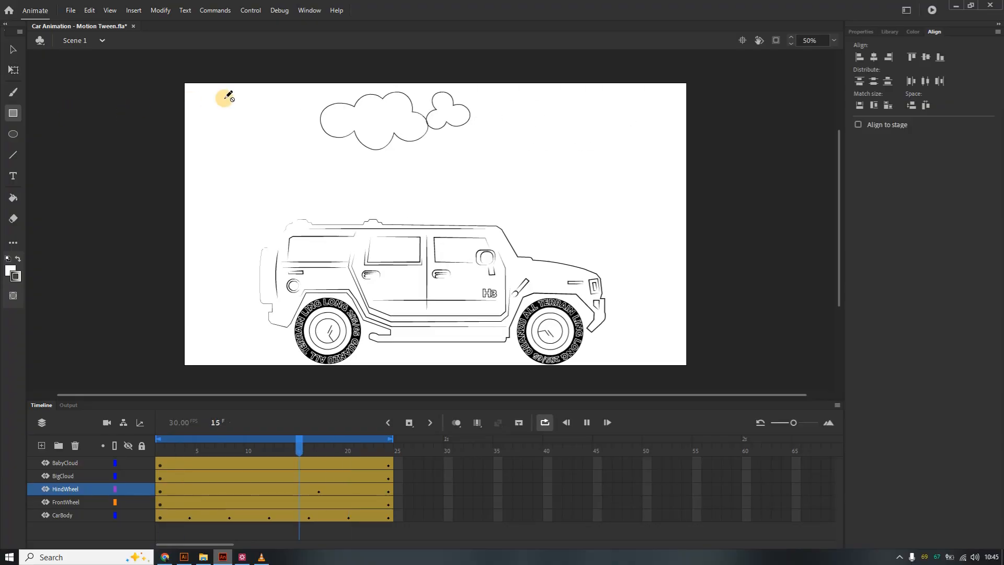